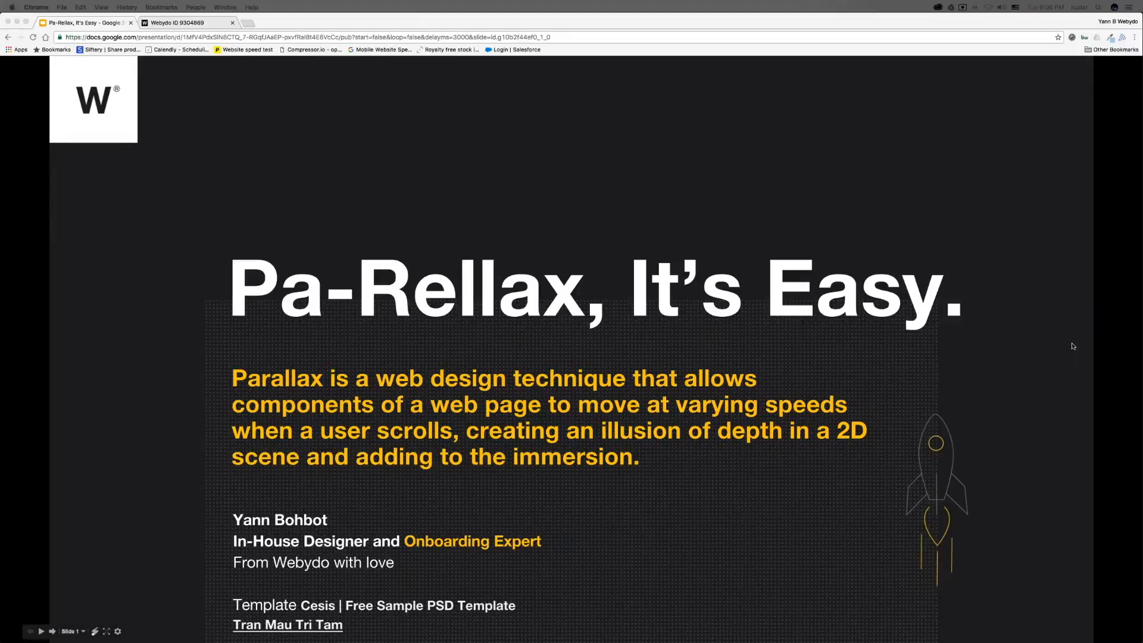
Look over The Freelancer home page in the Webydo studio, and page through the parallax animation introduction slides
click(189, 24)
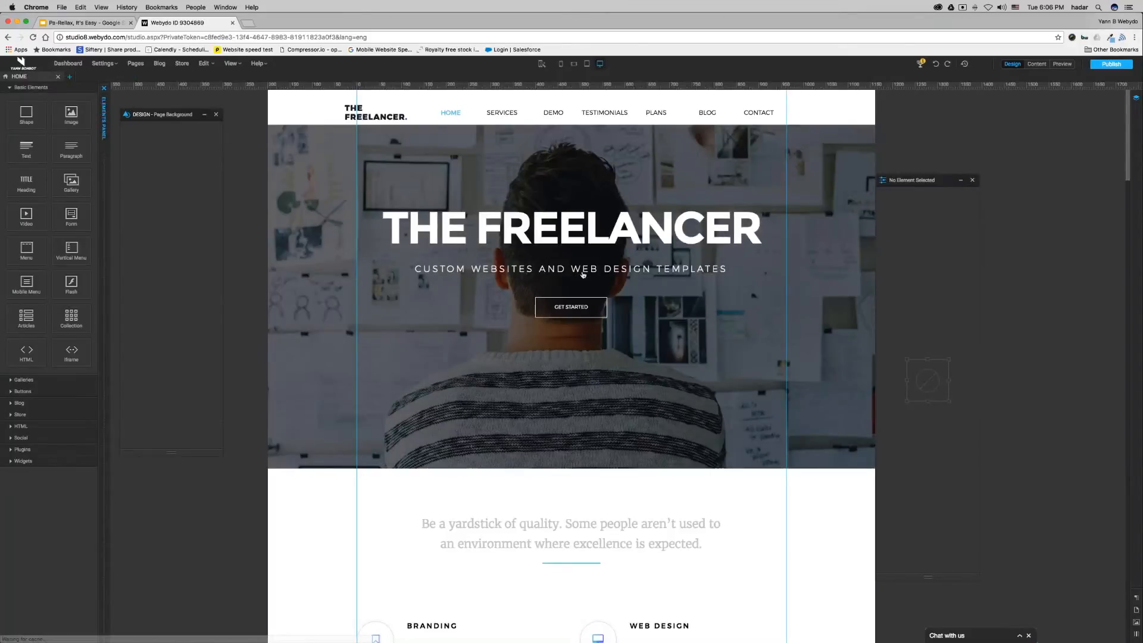
scroll(583, 274, down, 15)
scroll(582, 275, up, 15)
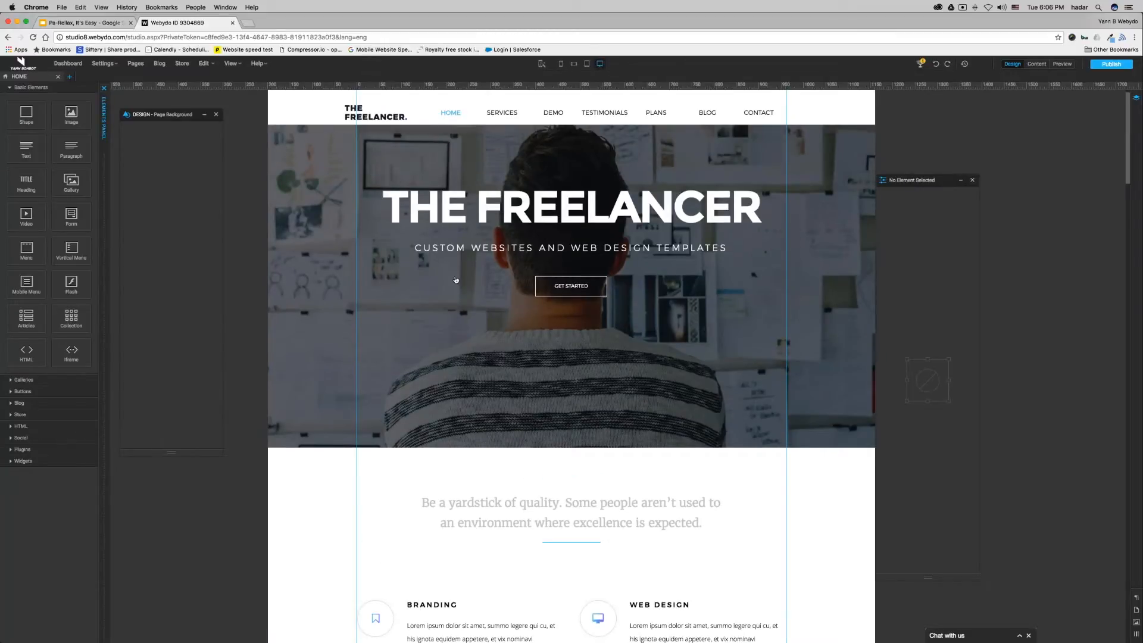
click(109, 25)
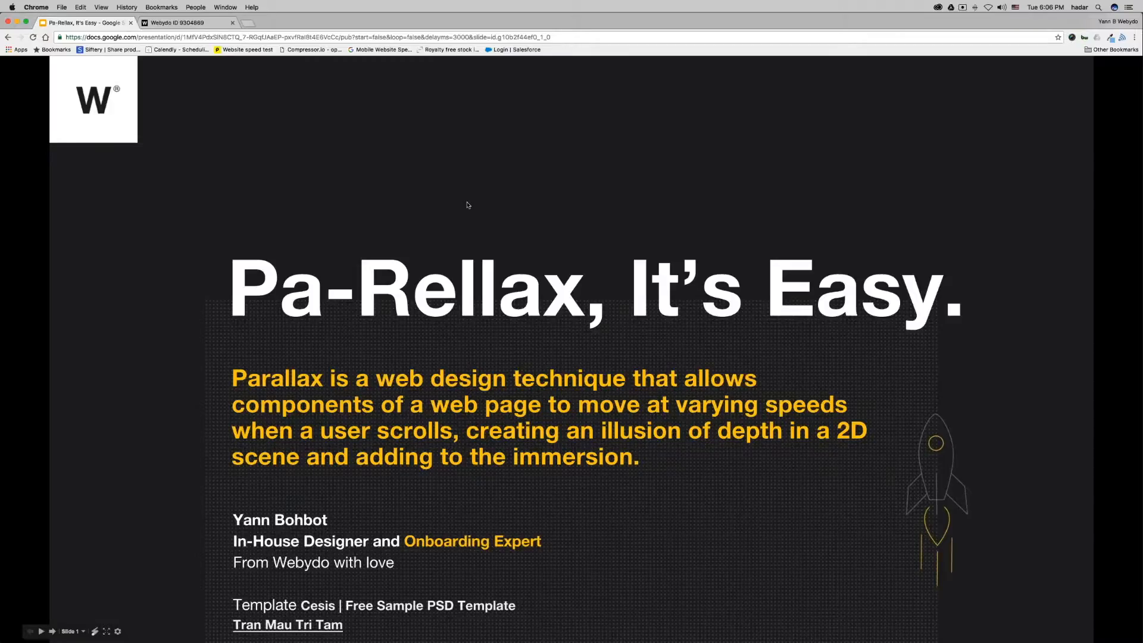
click(477, 205)
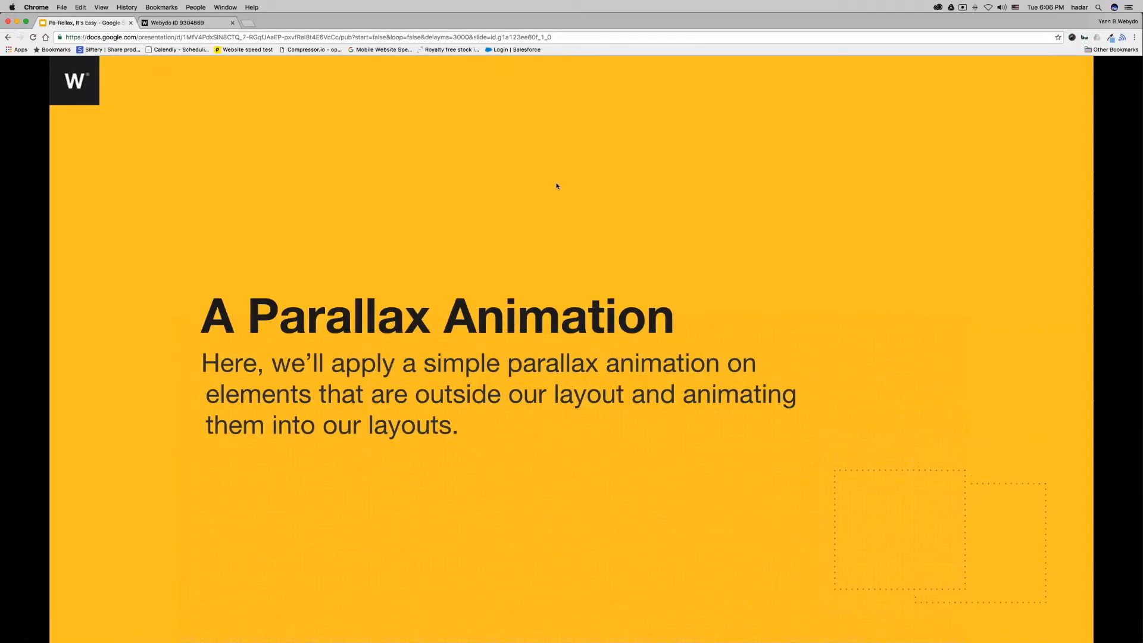
click(552, 187)
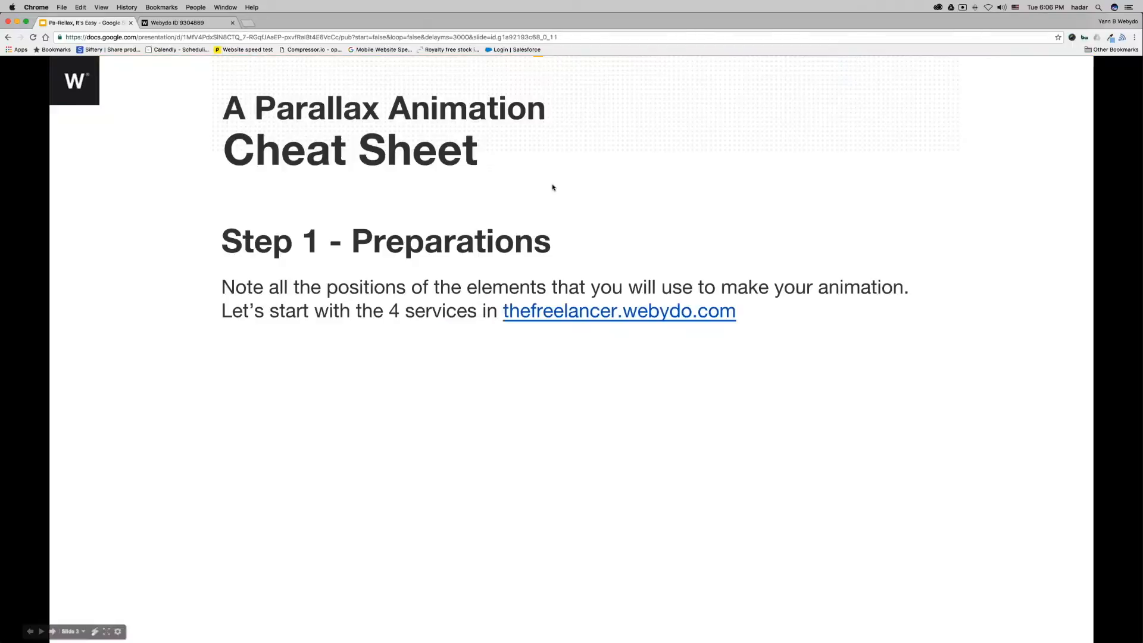
key(Left)
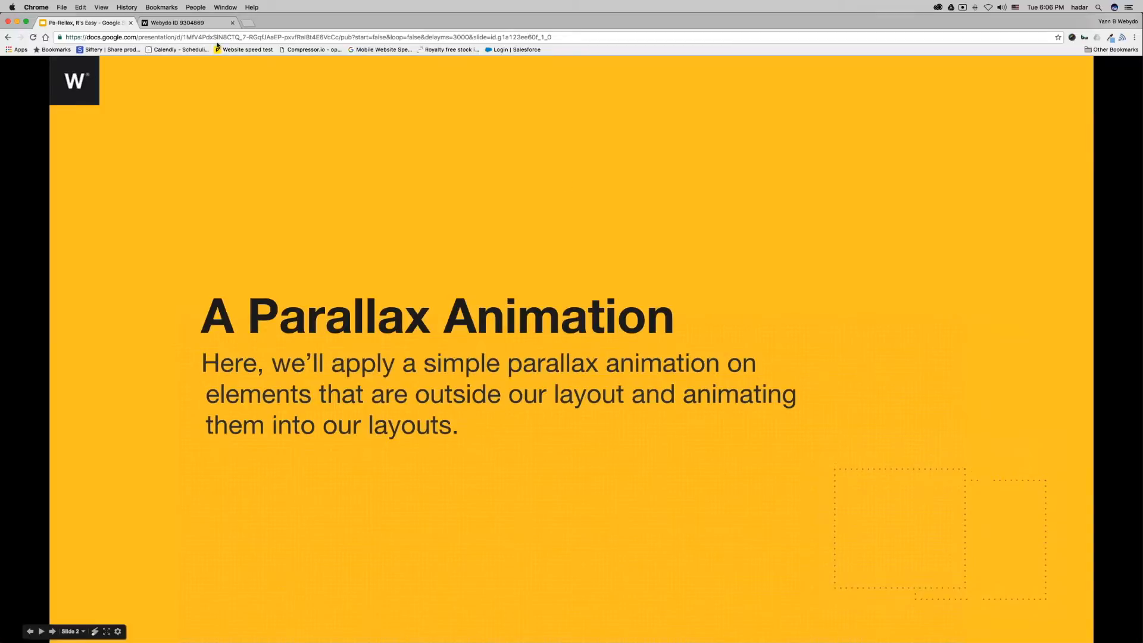
Examine the four services on The Freelancer home page in Webydo, and read the Step 1 - Preparations slide
click(178, 23)
scroll(582, 510, down, 5)
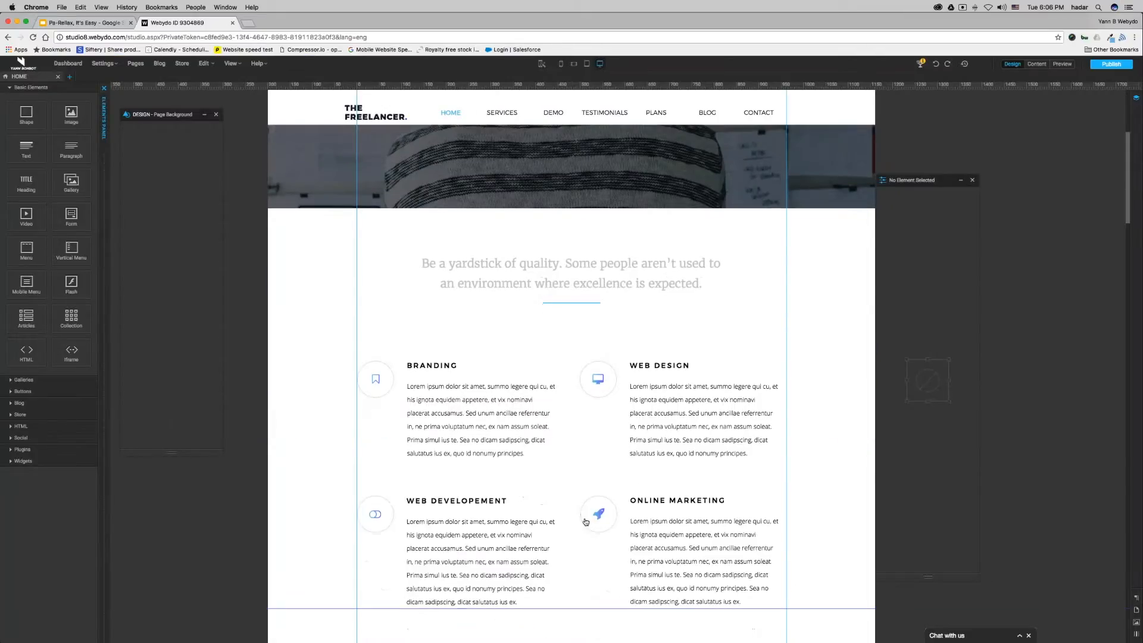
scroll(586, 522, down, 2)
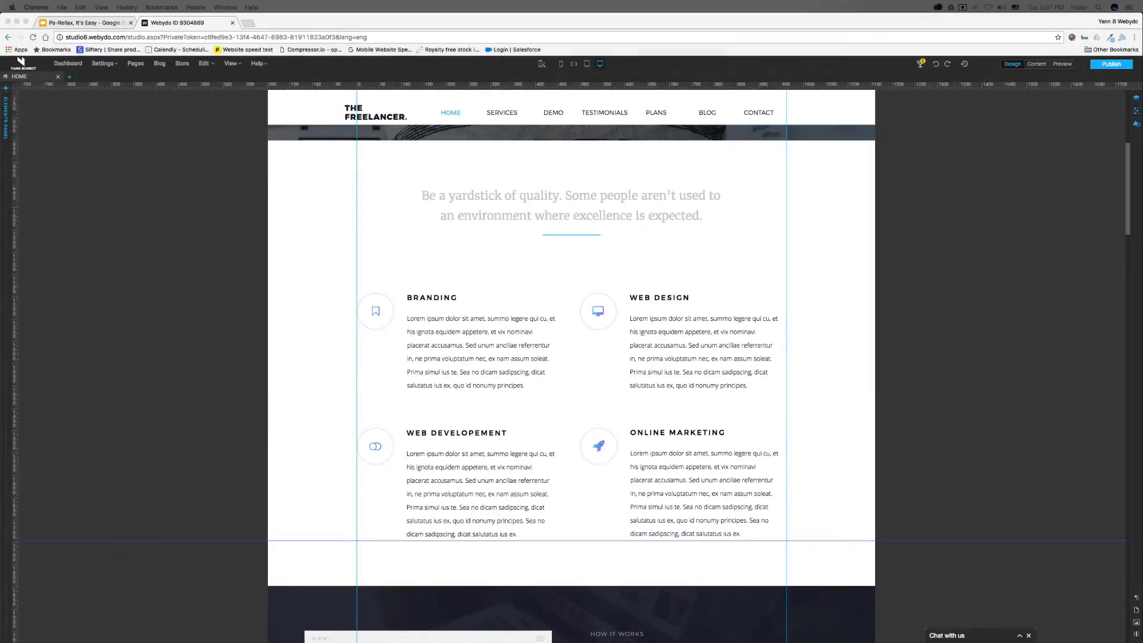
click(675, 338)
key(Escape)
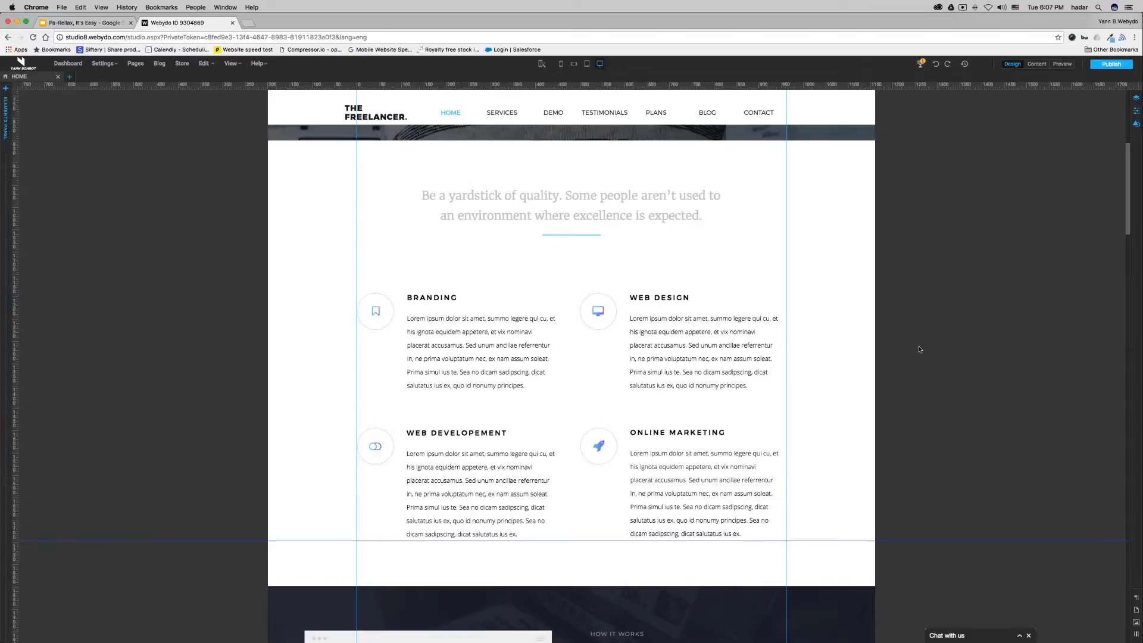
scroll(709, 327, up, 5)
scroll(709, 327, down, 4)
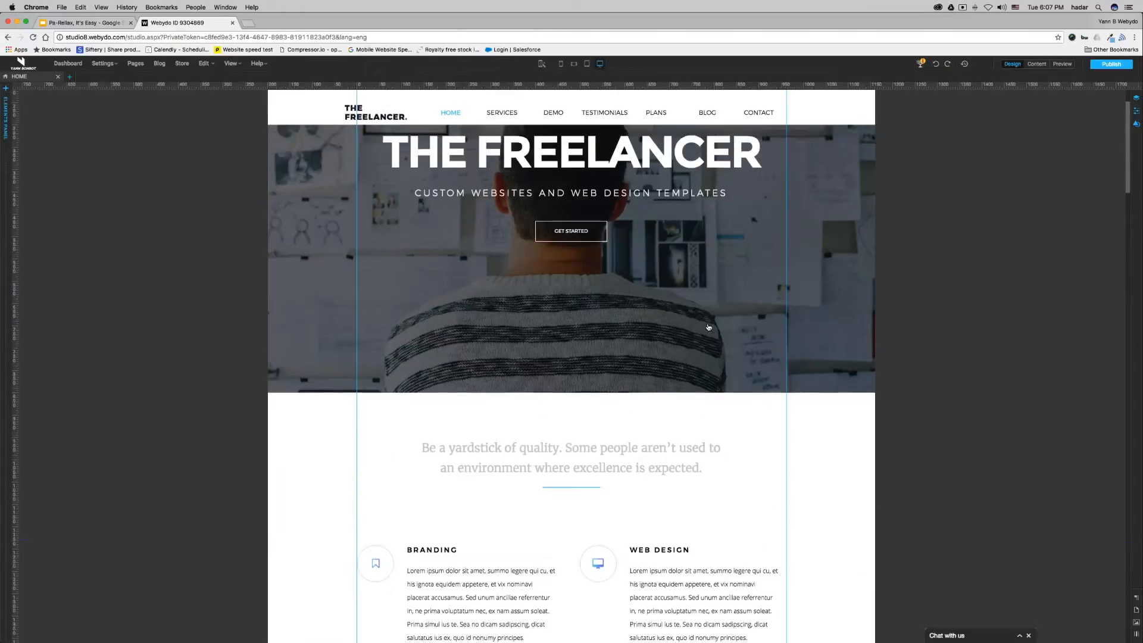
scroll(709, 326, down, 2)
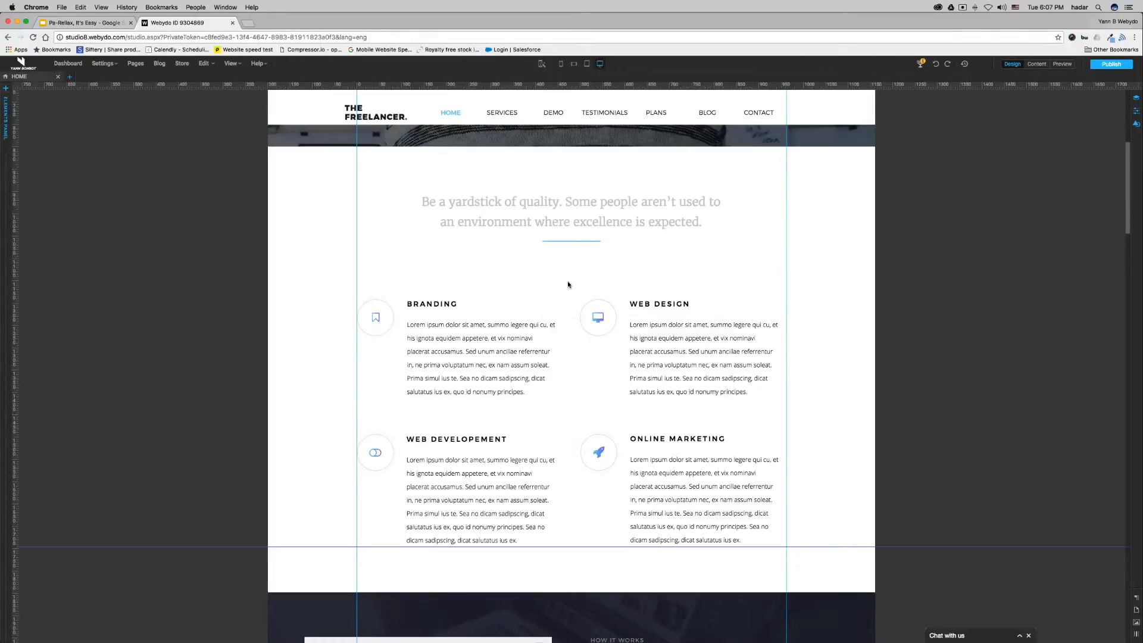
click(82, 23)
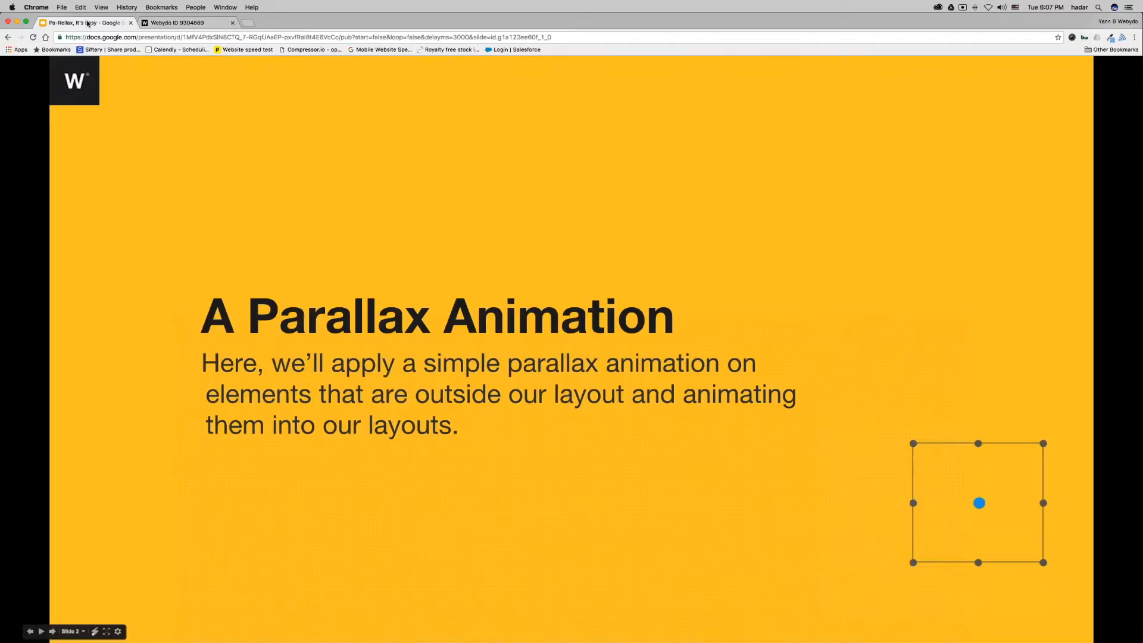
click(356, 161)
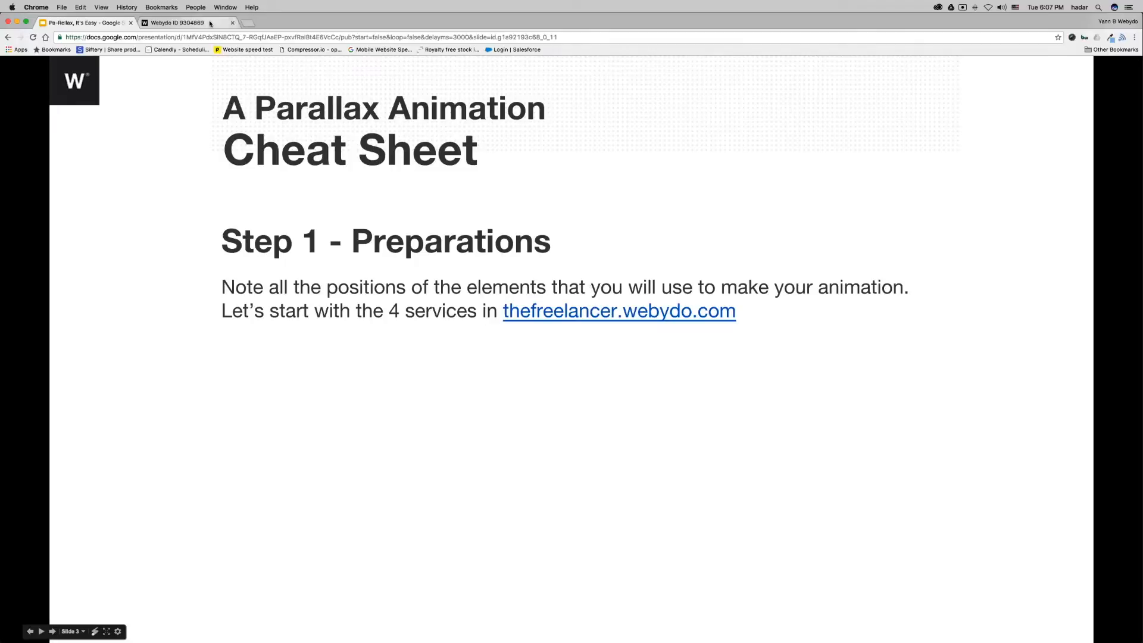
Back in the Webydo studio, group the Web Design icon with its heading and paragraph
key(ctrl+Tab)
click(417, 310)
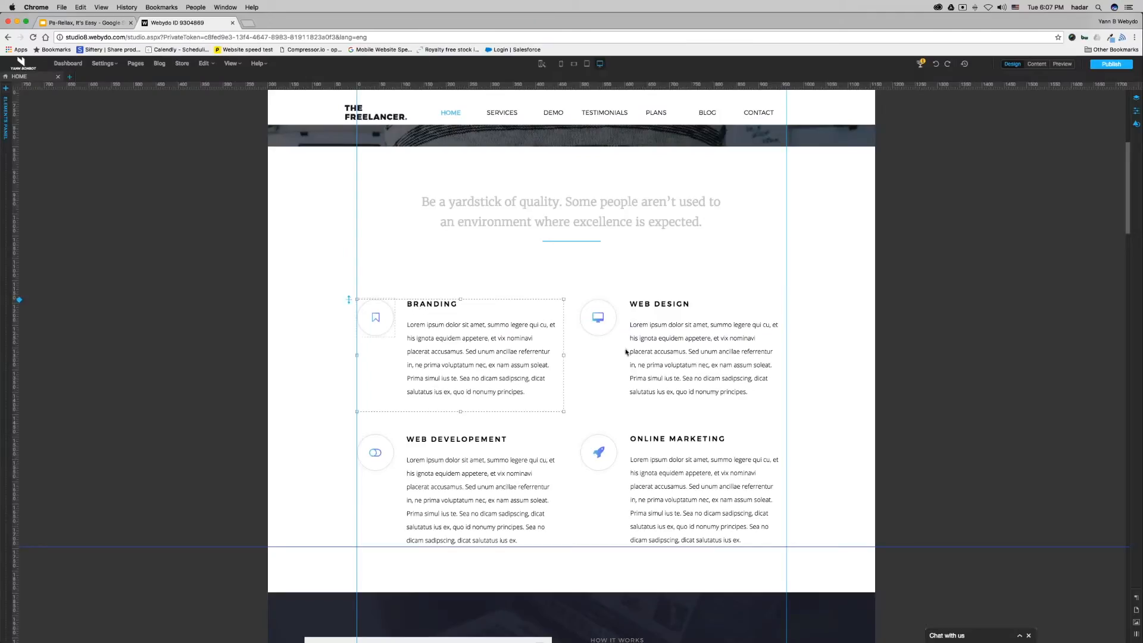
drag(574, 290, 774, 405)
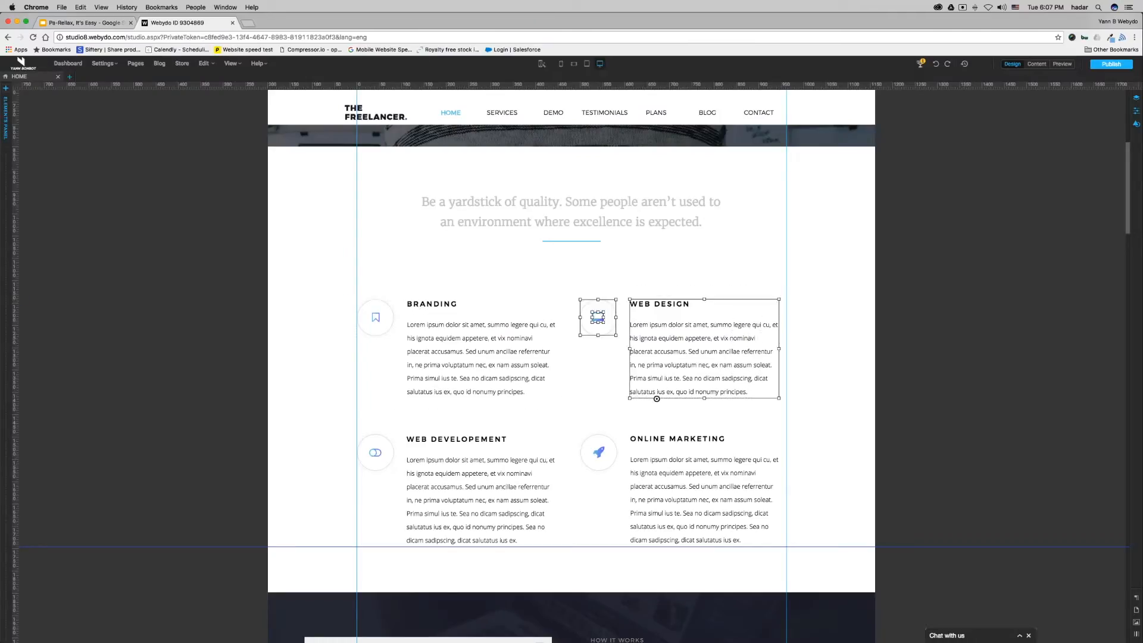
click(822, 373)
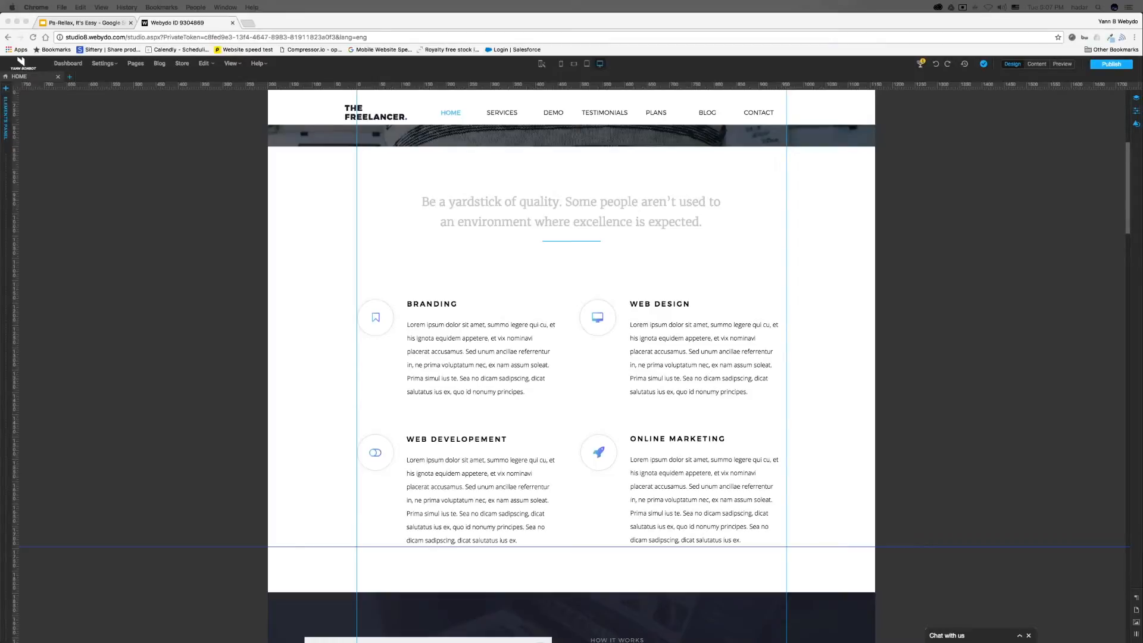
Go through the four service groups one by one and display the design properties of the Online Marketing group beside the page
click(649, 338)
click(645, 349)
click(384, 328)
click(695, 467)
click(533, 495)
click(504, 379)
click(642, 361)
click(666, 488)
drag(684, 560, 687, 547)
click(1137, 124)
drag(1025, 127, 973, 128)
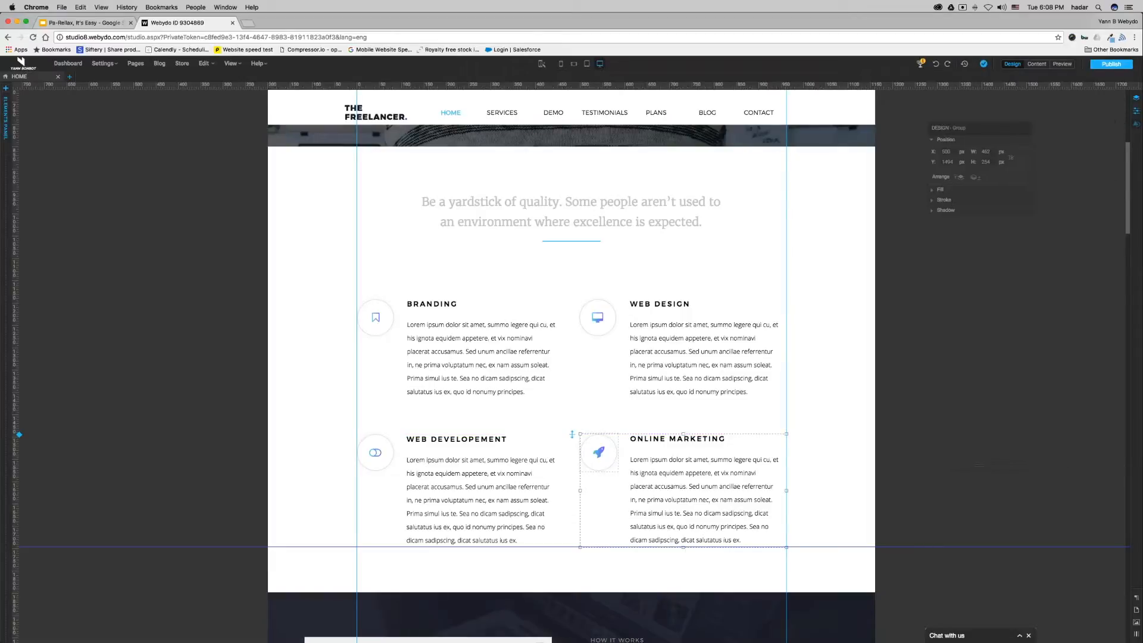
Read the Branding group's X and Y positions and reveal the table of element positions on the cheat sheet slide
click(428, 324)
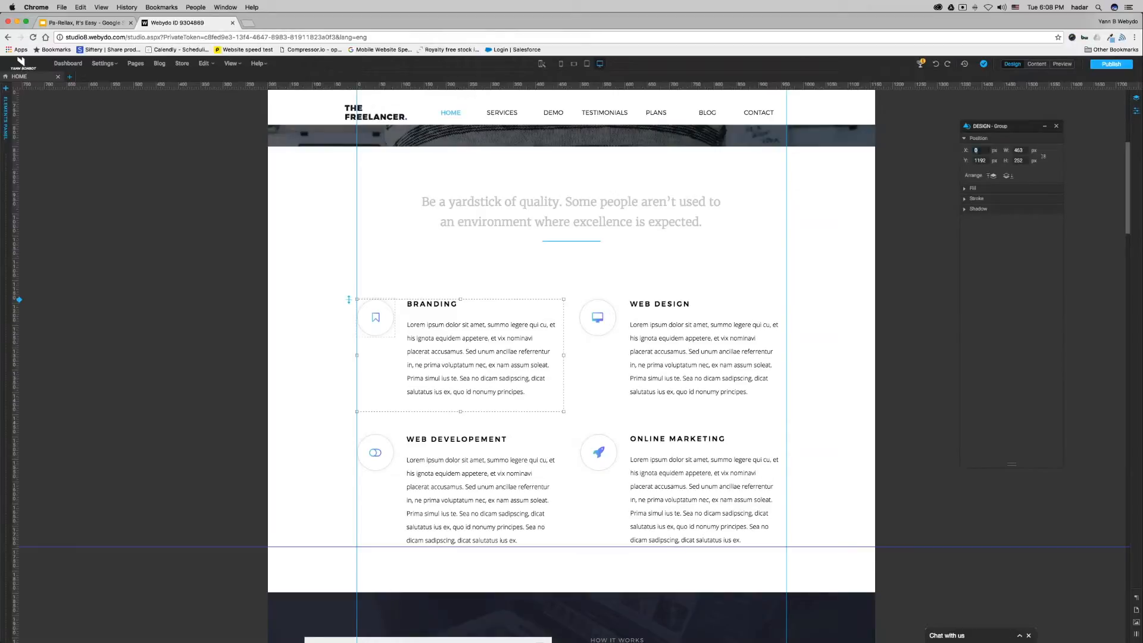
key(Tab)
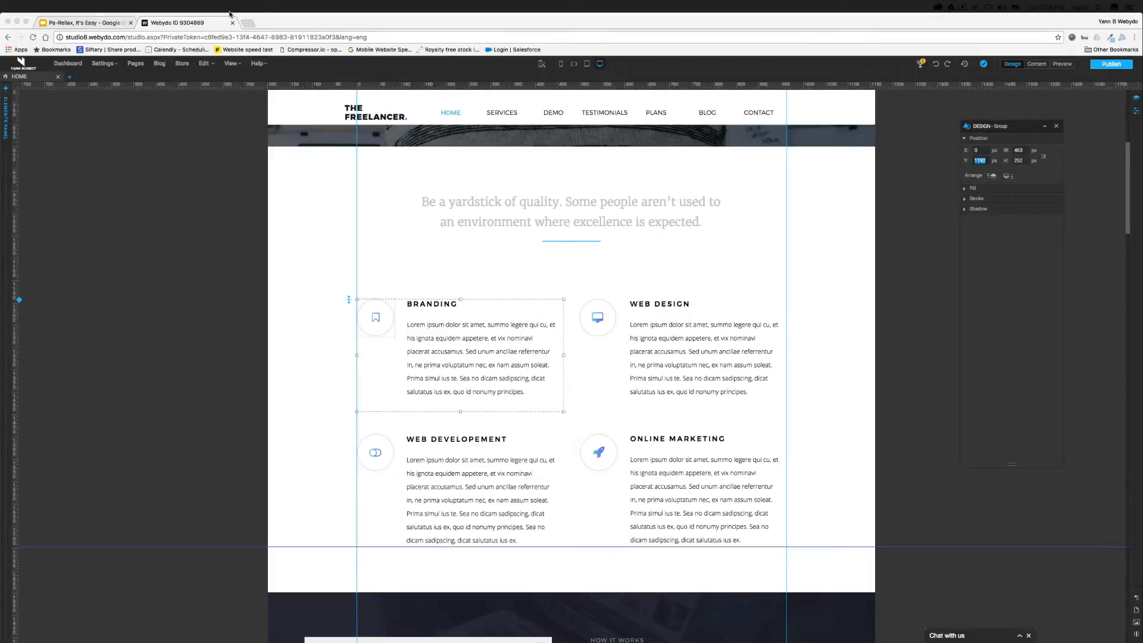
click(71, 23)
click(443, 185)
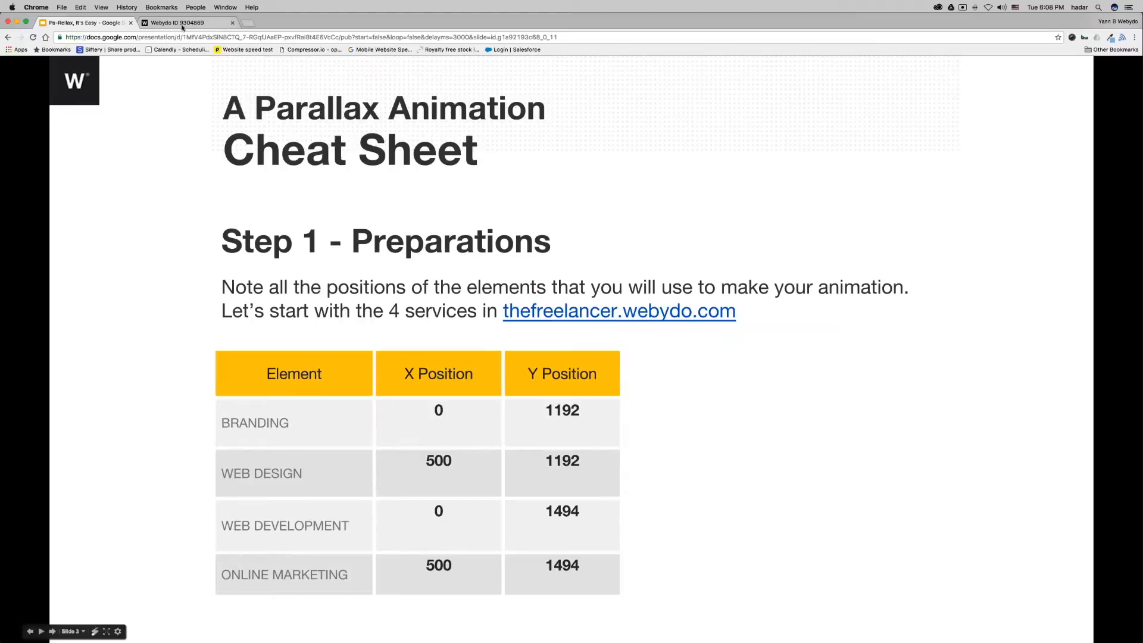
key(ctrl+Tab)
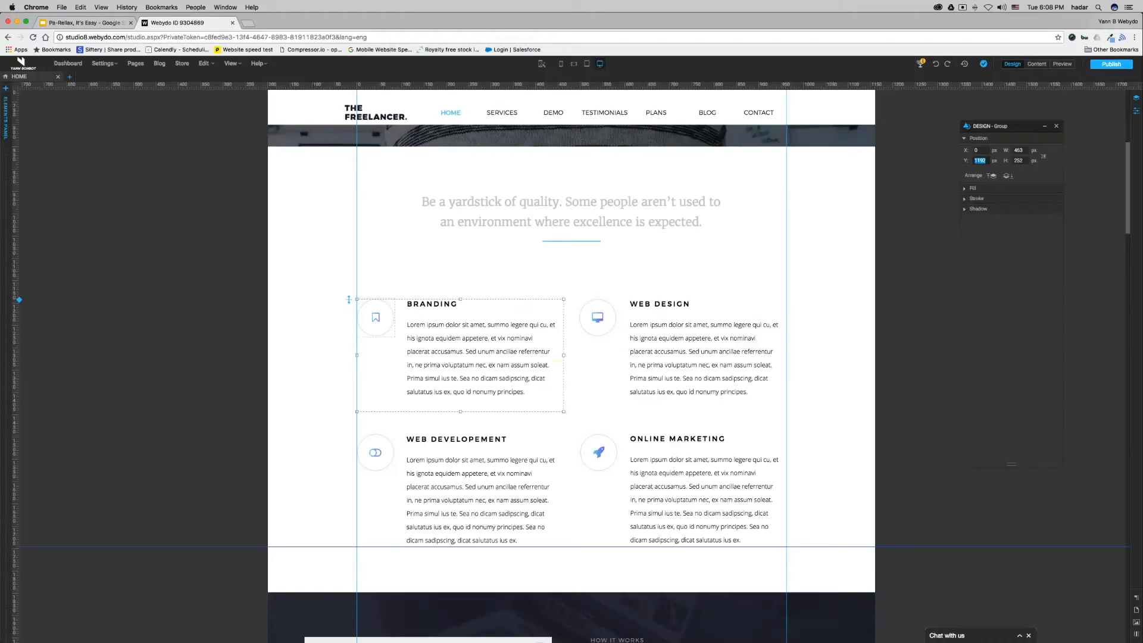
Set the Web Design group's X position to 500 px
click(720, 374)
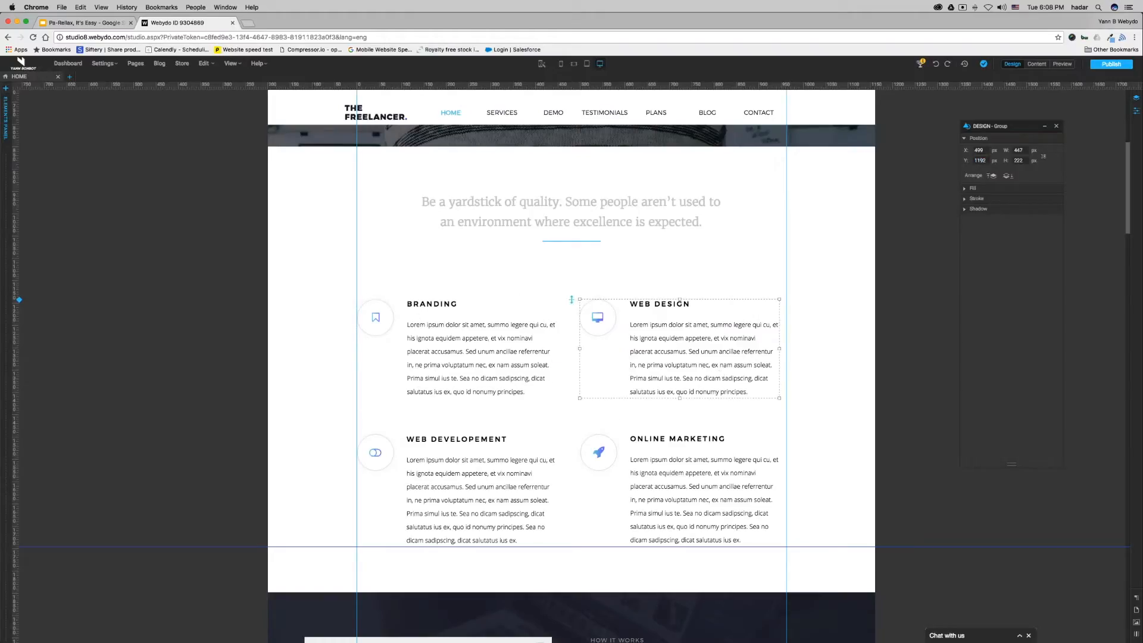
text(500)
key(Return)
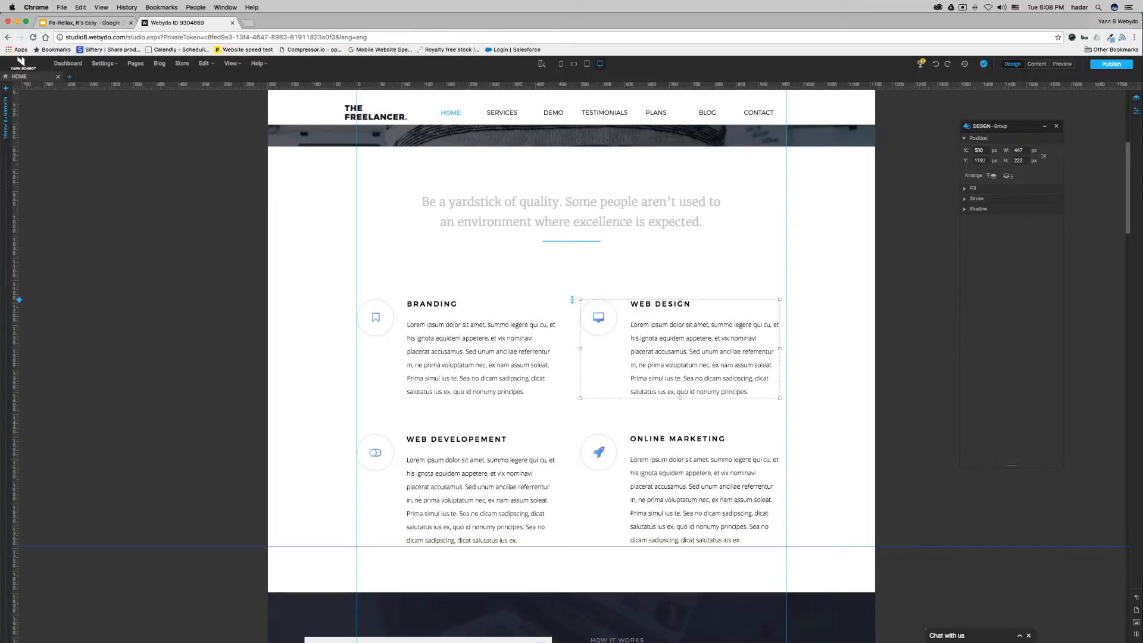
Check the X and Y positions of the Web Developement and Online Marketing groups against the cheat sheet table
click(513, 450)
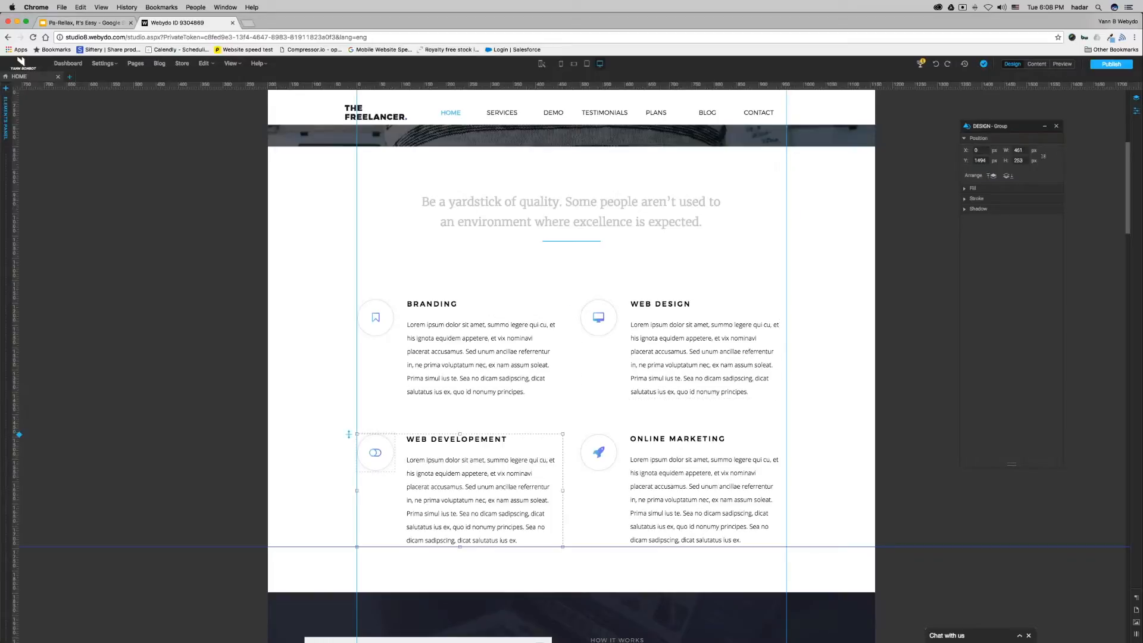
click(980, 160)
click(683, 490)
click(978, 150)
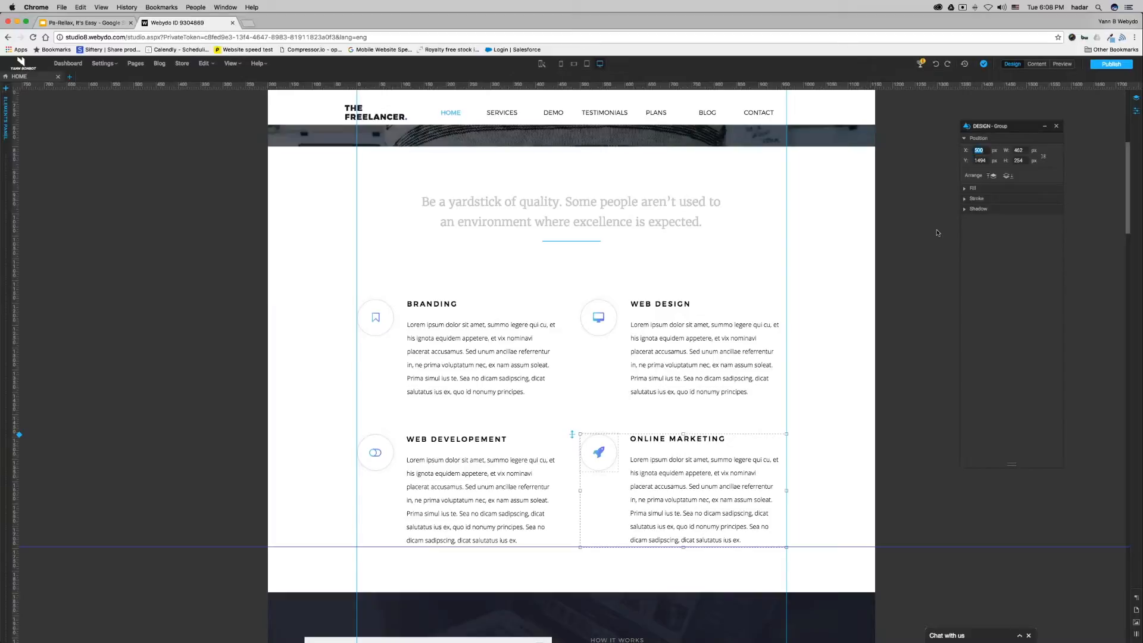
click(821, 272)
key(super+1)
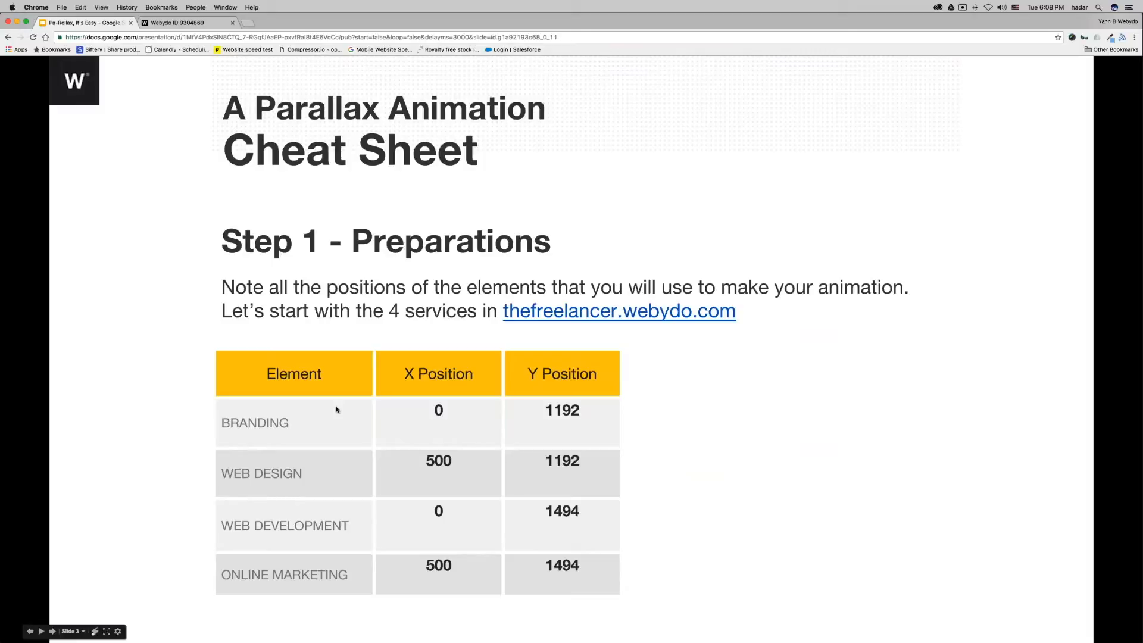
click(199, 23)
Try moving the Web Design group freehand past the page's right edge and back into the layout
drag(655, 347, 948, 331)
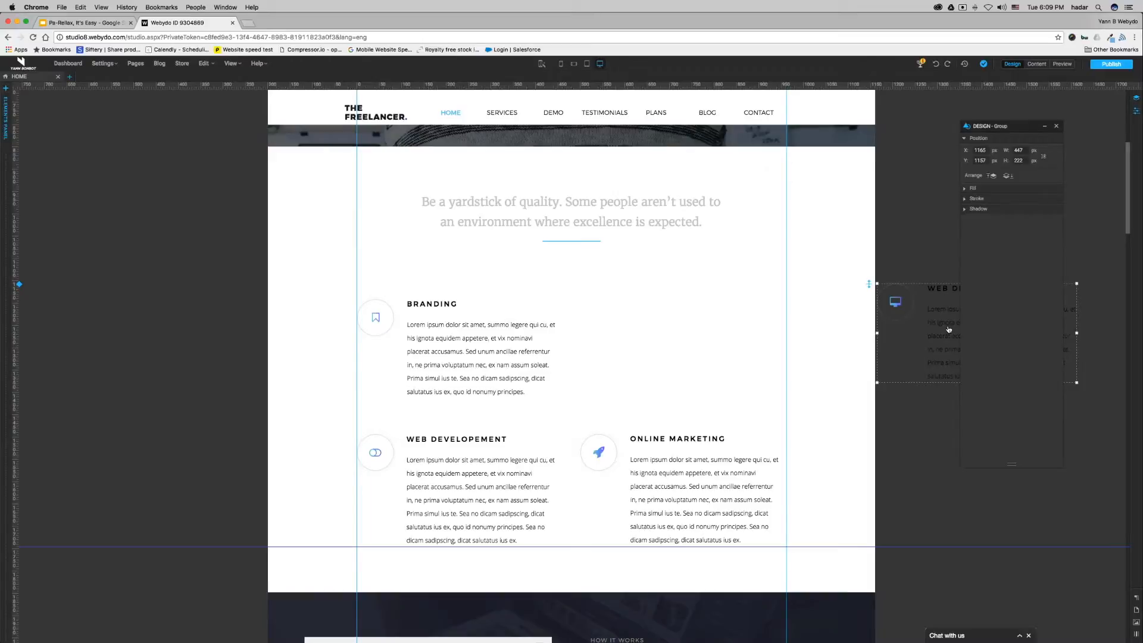
drag(949, 329, 658, 335)
Set the Web Design group's position to X 500 px and Y 1192 px
click(983, 150)
key(BackSpace)
key(BackSpace)
key(BackSpace)
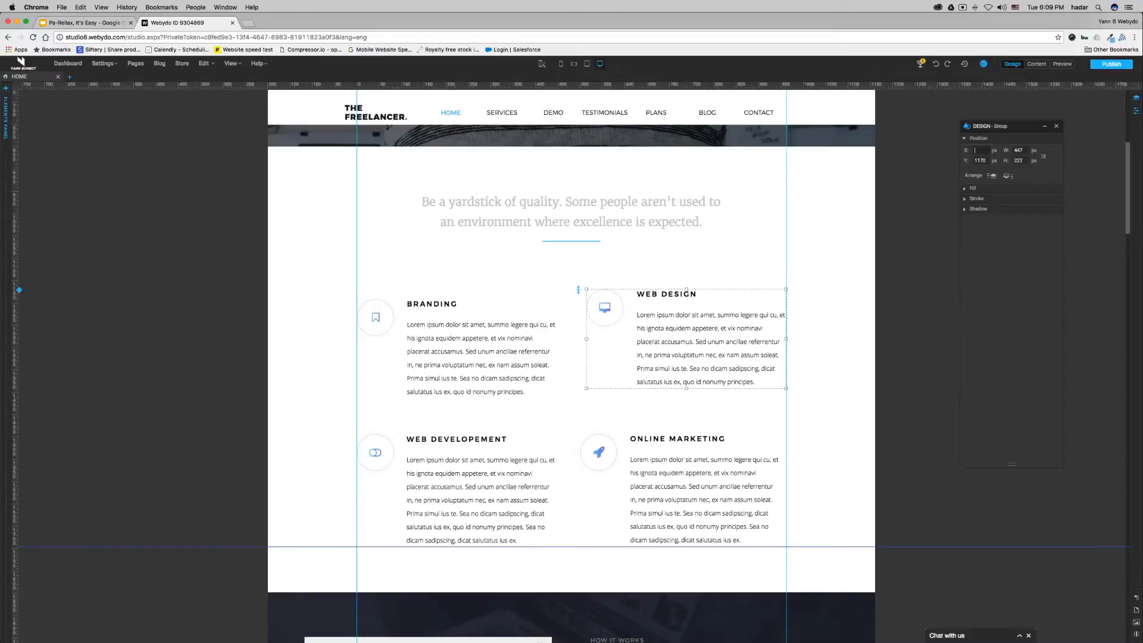
text(500)
key(Return)
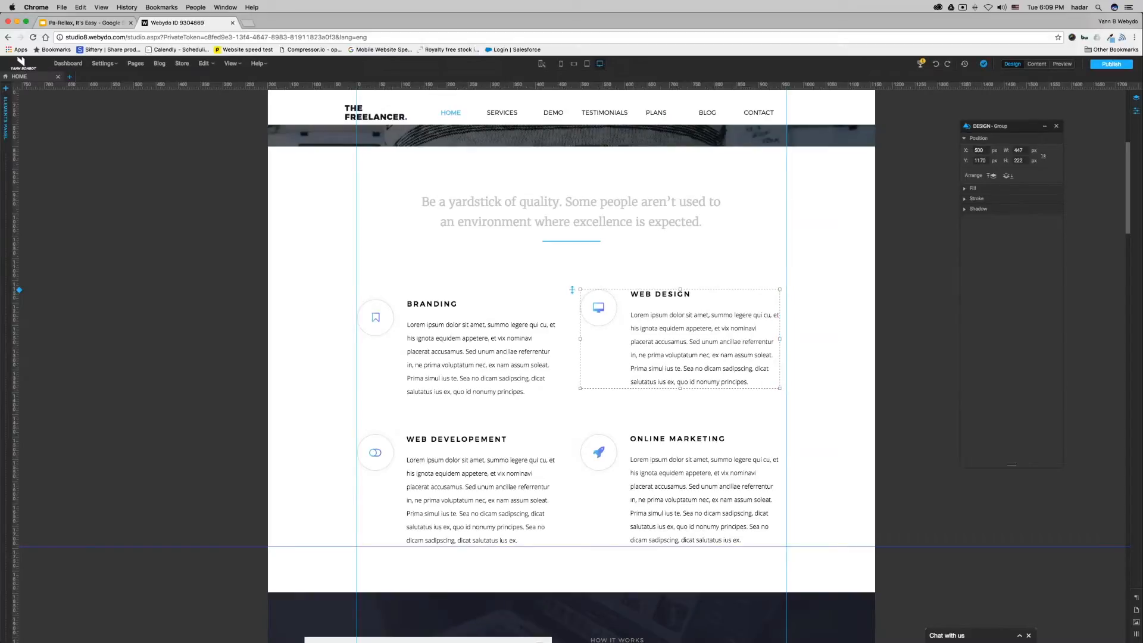
click(986, 160)
key(BackSpace)
key(BackSpace)
text(92)
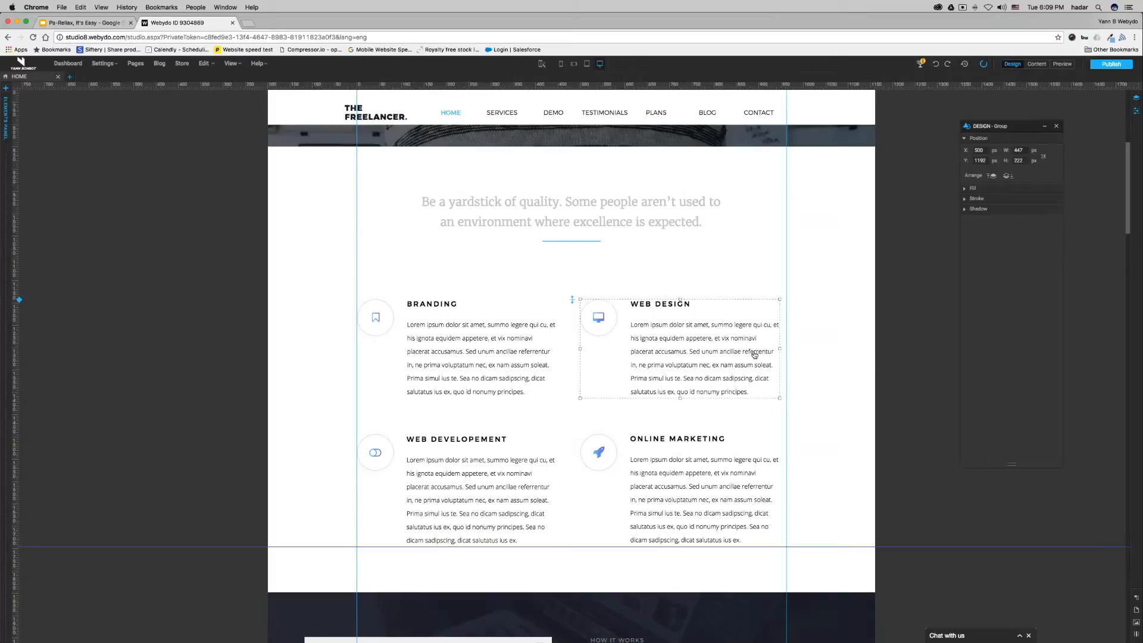
Nudge the Web Design group horizontally in large increments to just outside the page's right edge, at about X 1150 px
key(shift+Right)
key(shift+Right)
key(shift+Right)
key(shift+Right)
key(shift+Right)
key(shift+Right)
key(shift+Right)
key(shift+Right)
key(shift+Right)
key(shift+Right)
key(shift+Right)
key(shift+Right)
key(shift+Right)
key(shift+Right)
key(shift+Right)
key(shift+Right)
key(shift+Right)
key(shift+Right)
key(shift+Right)
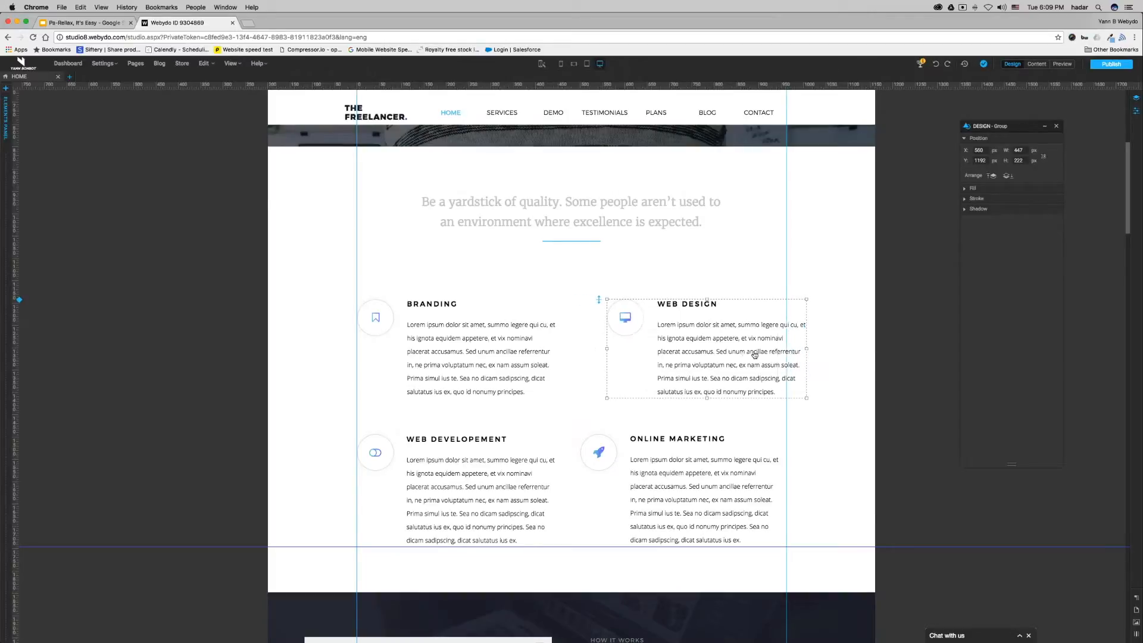
key(shift+Right)
key(shift+Right)
key(shift+Right)
key(shift+Right)
key(shift+Right)
key(shift+Right)
key(shift+Right)
key(shift+Right)
key(shift+Right)
key(shift+Right)
key(shift+Right)
key(shift+Right)
key(shift+Right)
key(shift+Right)
key(shift+Right)
key(shift+Right)
key(shift+Right)
key(shift+Right)
key(shift+Right)
key(shift+Right)
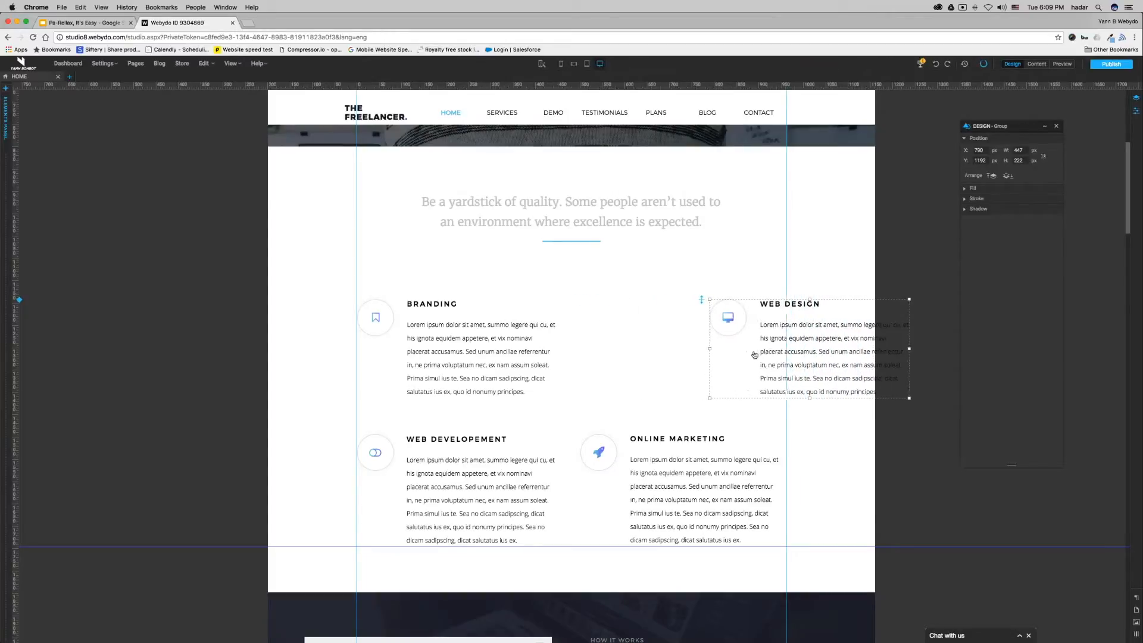
key(shift+Right)
key(shift+Right)
key(shift+Right)
key(shift+Right)
key(shift+Right)
key(shift+Right)
key(shift+Right)
key(shift+Right)
key(shift+Right)
key(shift+Right)
key(shift+Right)
key(shift+Right)
key(shift+Right)
key(shift+Right)
key(shift+Right)
key(shift+Right)
key(shift+Right)
key(shift+Right)
key(shift+Right)
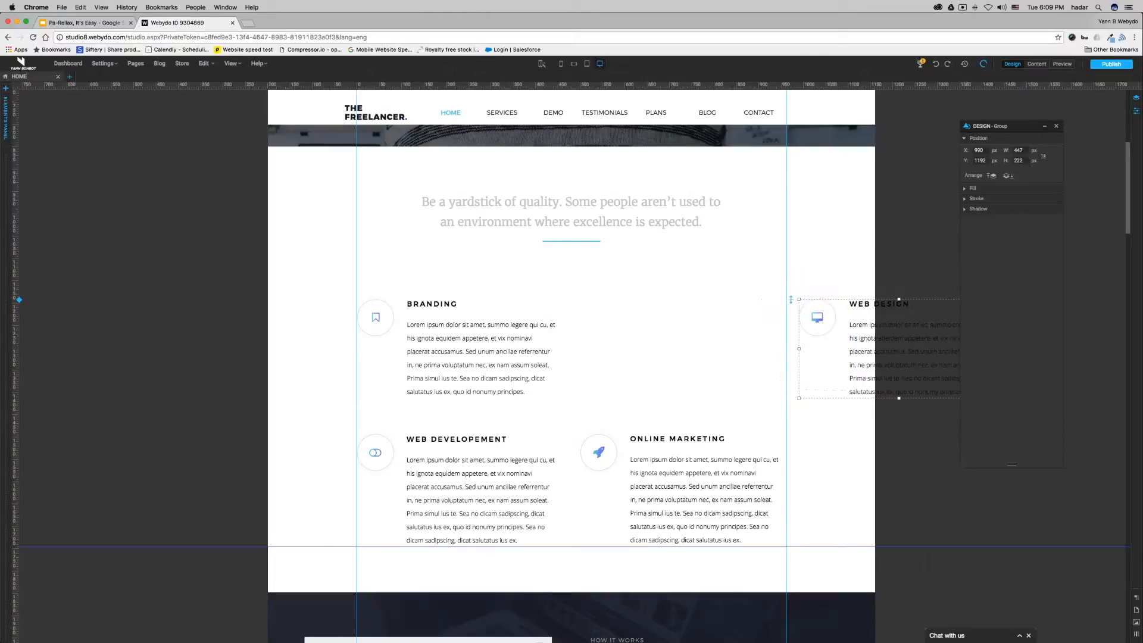
key(shift+Right)
key(shift+Right)
key(shift+Right)
key(shift+Right)
key(shift+Right)
key(shift+Right)
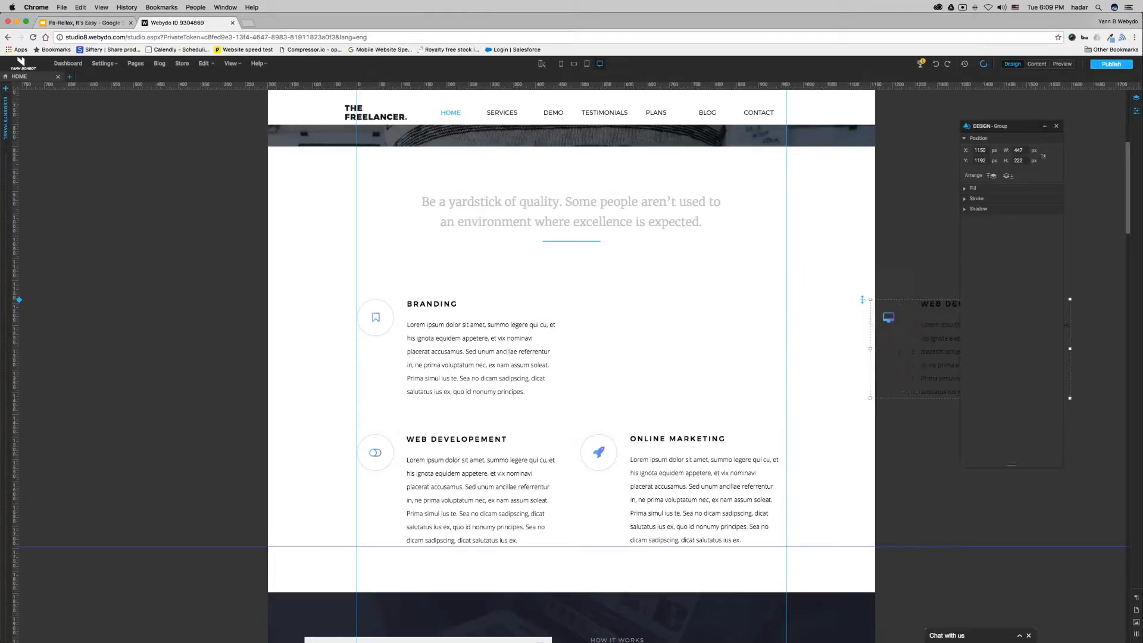
Set the Branding group's X position to -200 px
click(420, 359)
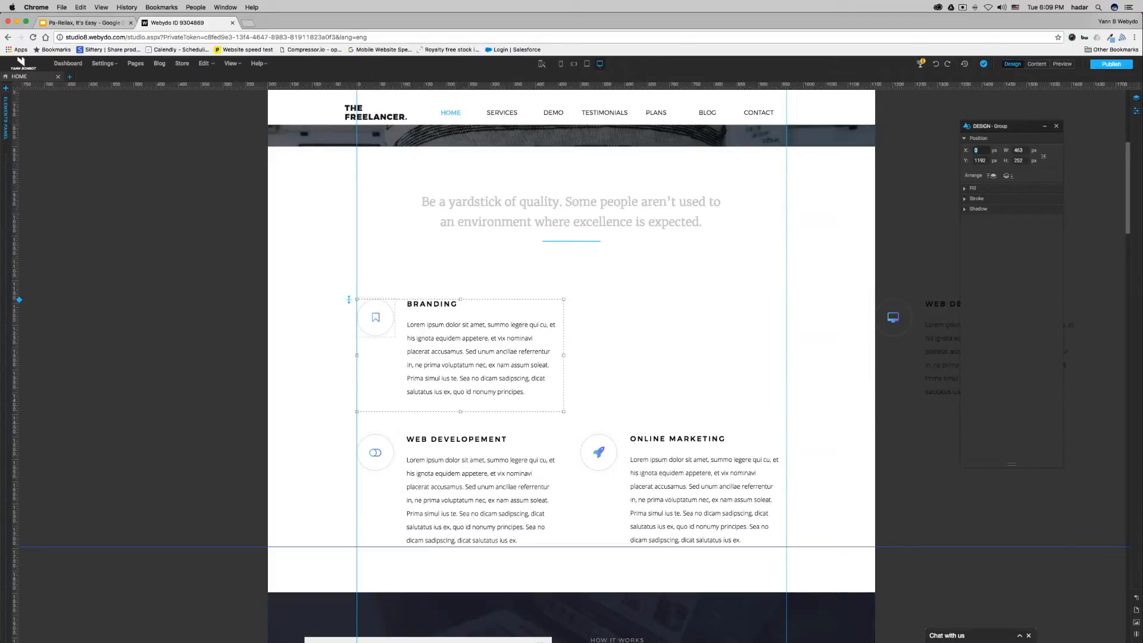
text(-200)
key(Return)
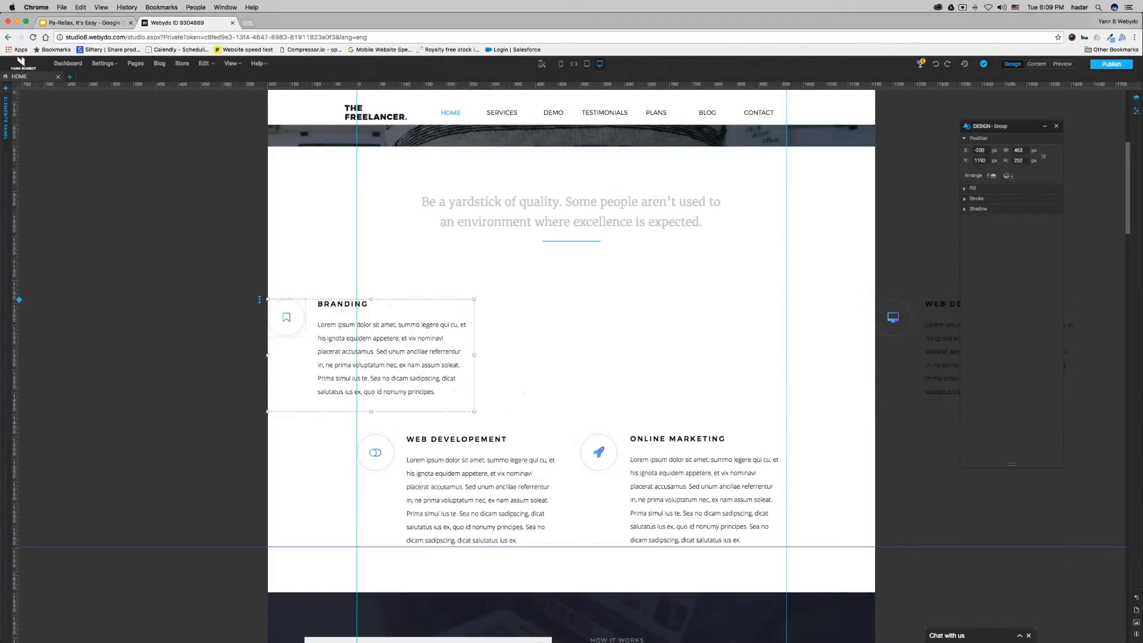
Nudge the Branding group horizontally in large increments toward the outside of the page, to X -500 px
key(shift+Left)
key(shift+Left)
key(shift+Left)
key(shift+Left)
key(shift+Left)
key(shift+Left)
key(shift+Left)
key(shift+Left)
key(shift+Left)
key(shift+Left)
key(shift+Left)
key(shift+Left)
key(shift+Left)
key(shift+Left)
key(shift+Left)
key(shift+Left)
key(shift+Left)
key(shift+Left)
key(shift+Left)
key(shift+Left)
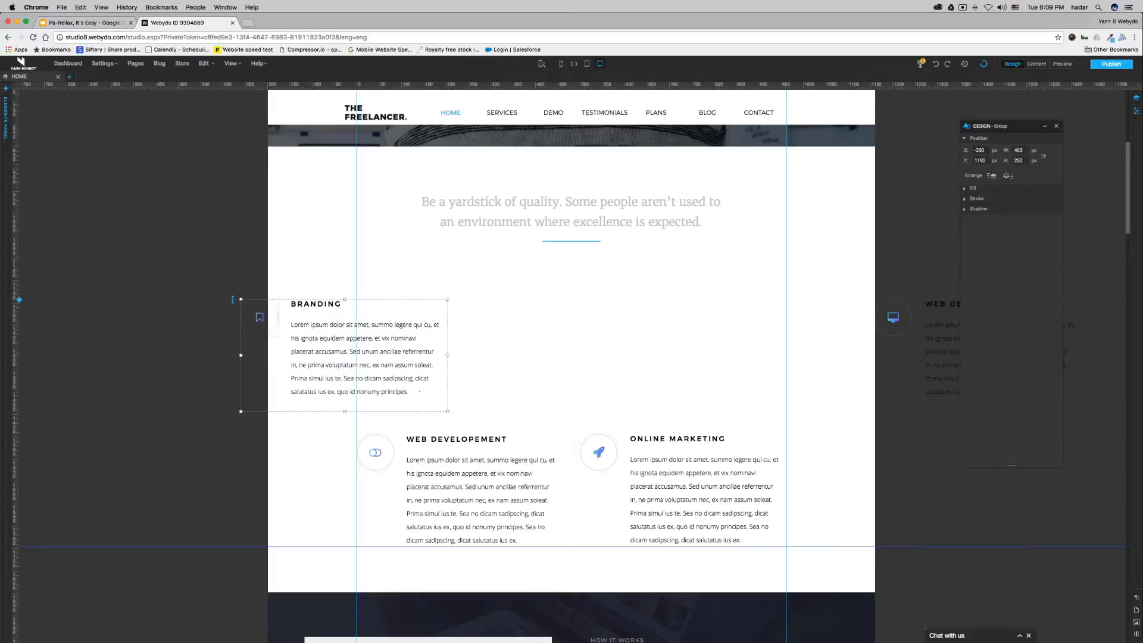
key(shift+Left)
key(shift+Left)
key(shift+Left)
key(shift+Left)
key(shift+Left)
key(shift+Left)
key(shift+Left)
key(shift+Left)
key(shift+Left)
key(shift+Left)
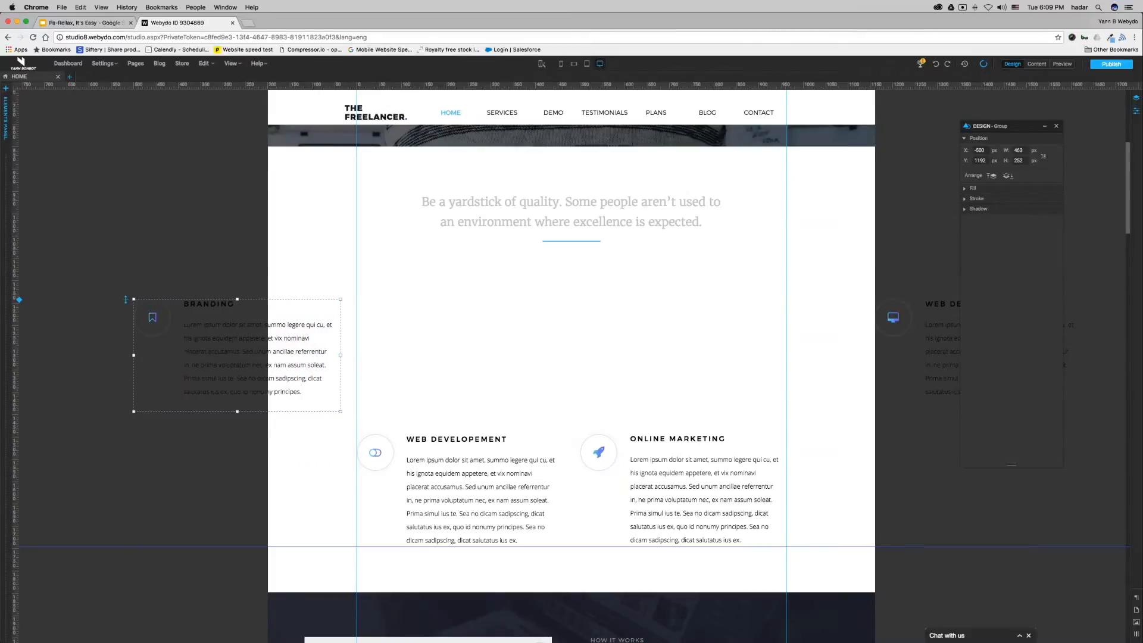
Move the Branding and Web Developement groups fully past the page's left edge and the Online Marketing group just past its right edge
drag(245, 367, 176, 367)
drag(455, 507, 159, 502)
drag(667, 492, 963, 480)
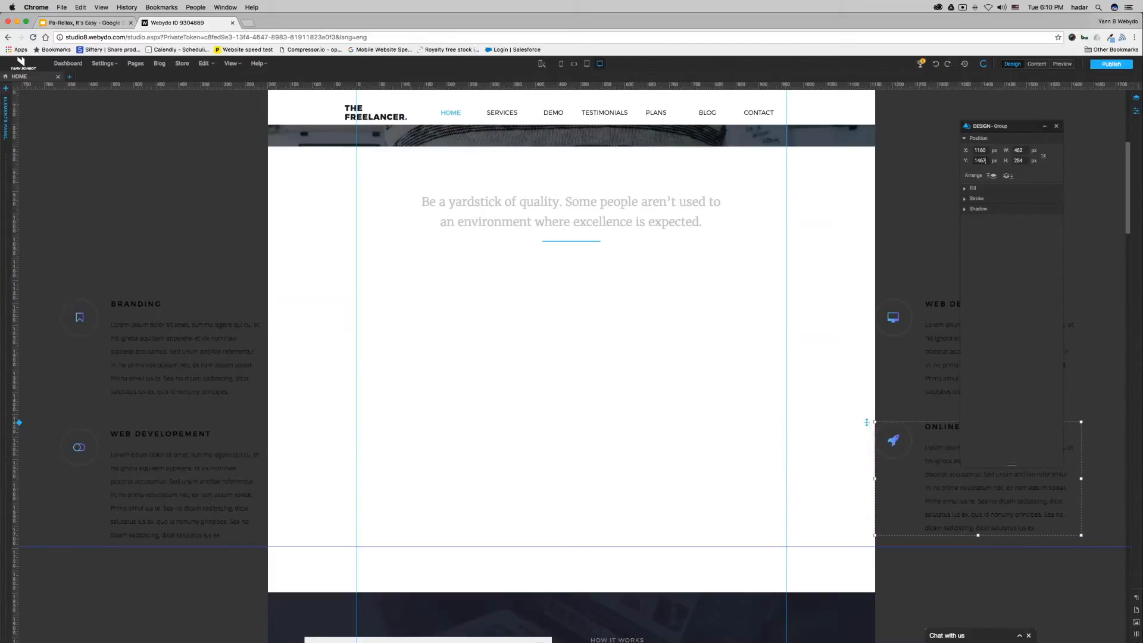
Set the Y position of both the Online Marketing and Web Developement groups to 1494 px
key(BackSpace)
key(BackSpace)
text(94)
click(170, 477)
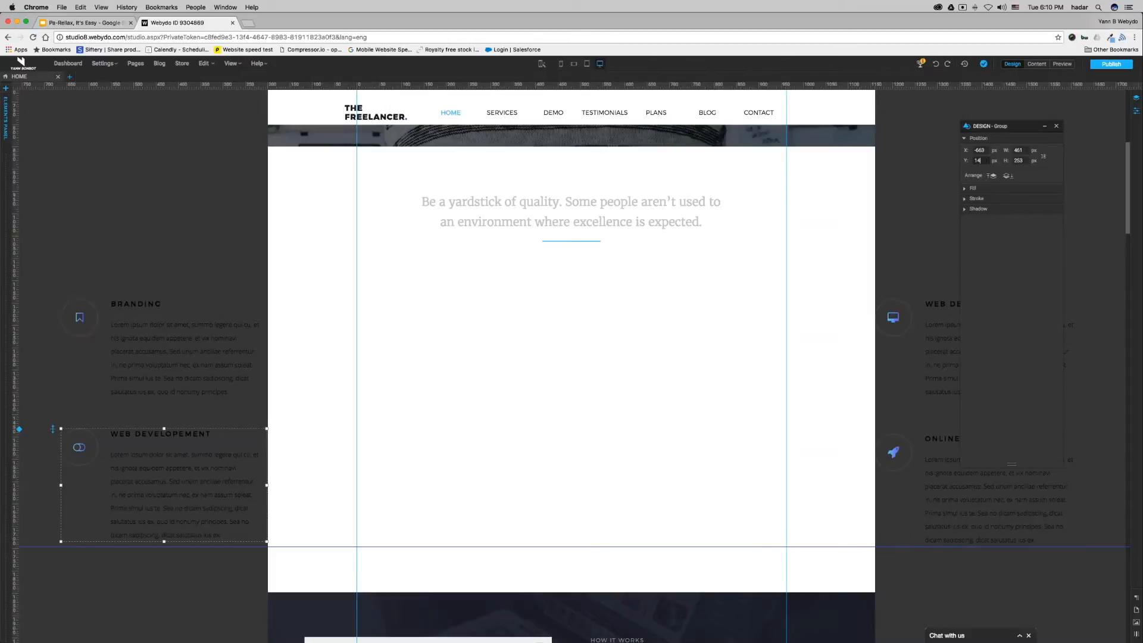
text(4)
key(Right)
click(942, 487)
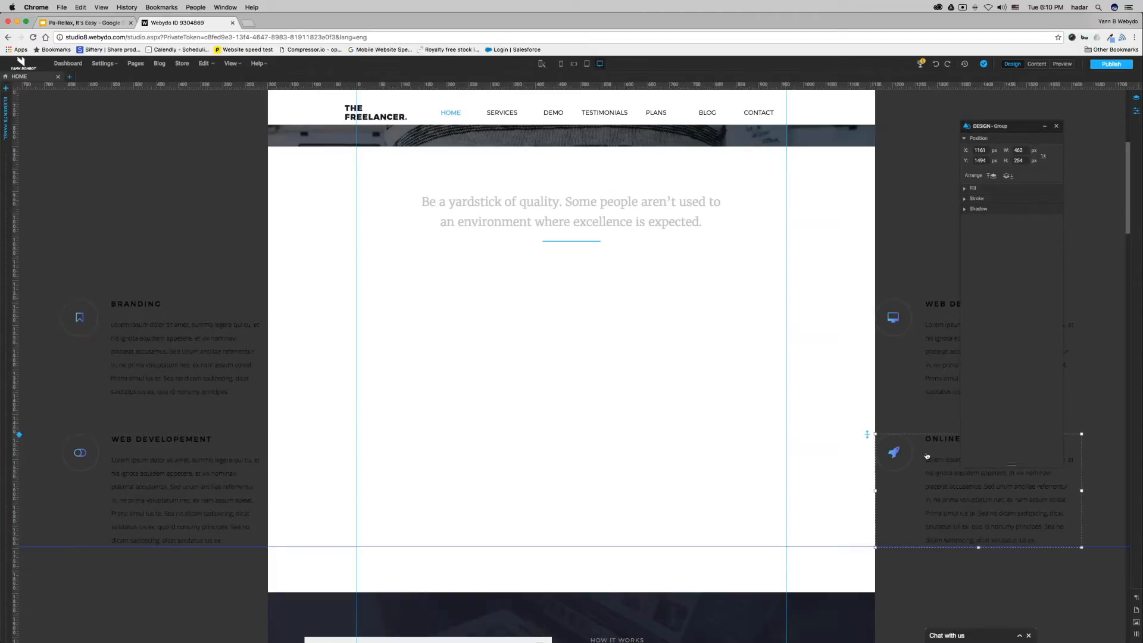
click(643, 306)
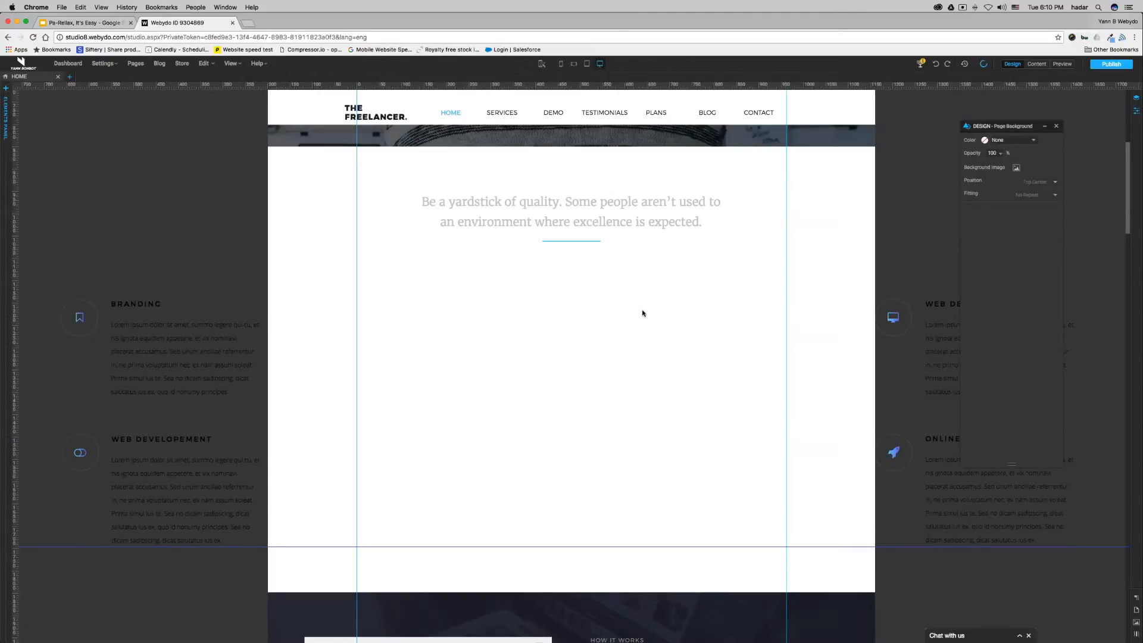
Switch to the Google Slides cheat sheet and review the Step 1 element positions and the start of Step 2
key(ctrl+shift+Tab)
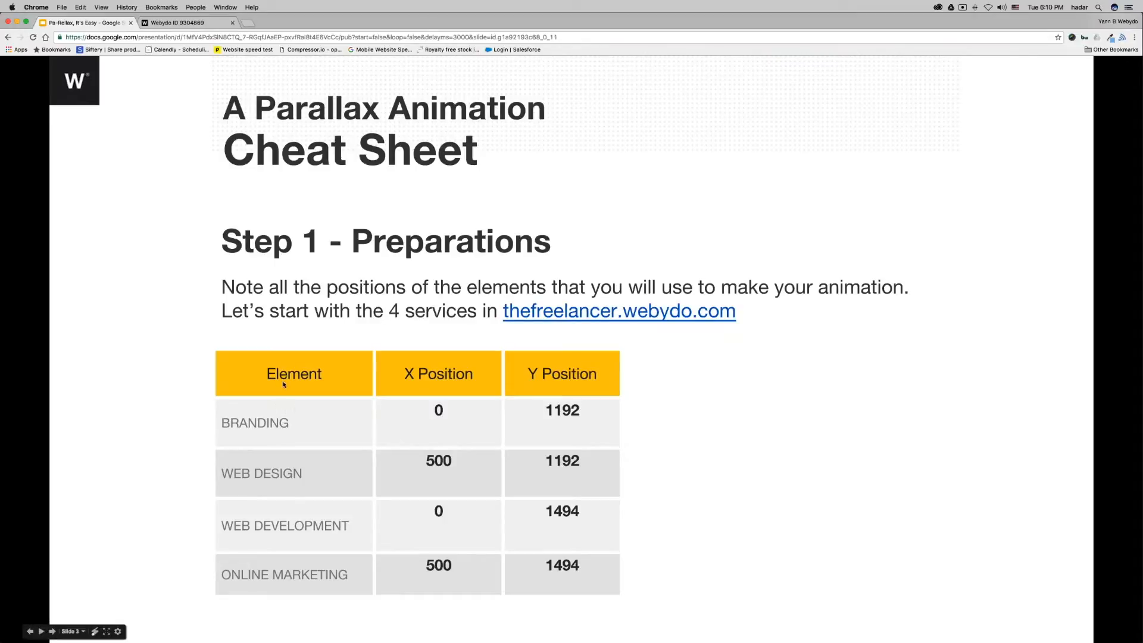
click(540, 443)
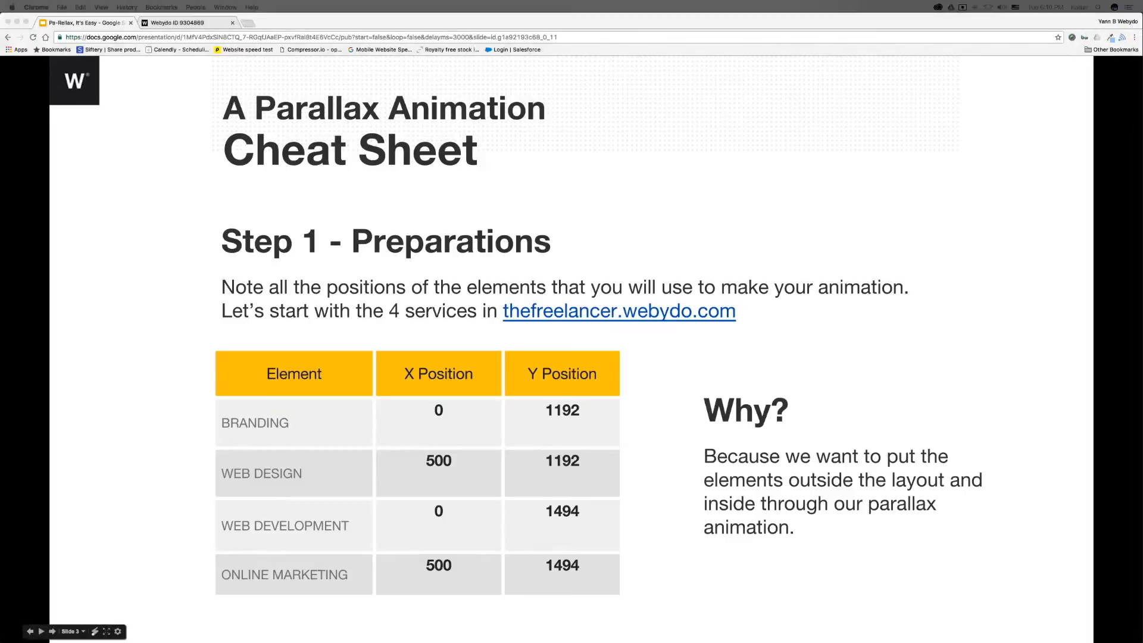
click(439, 328)
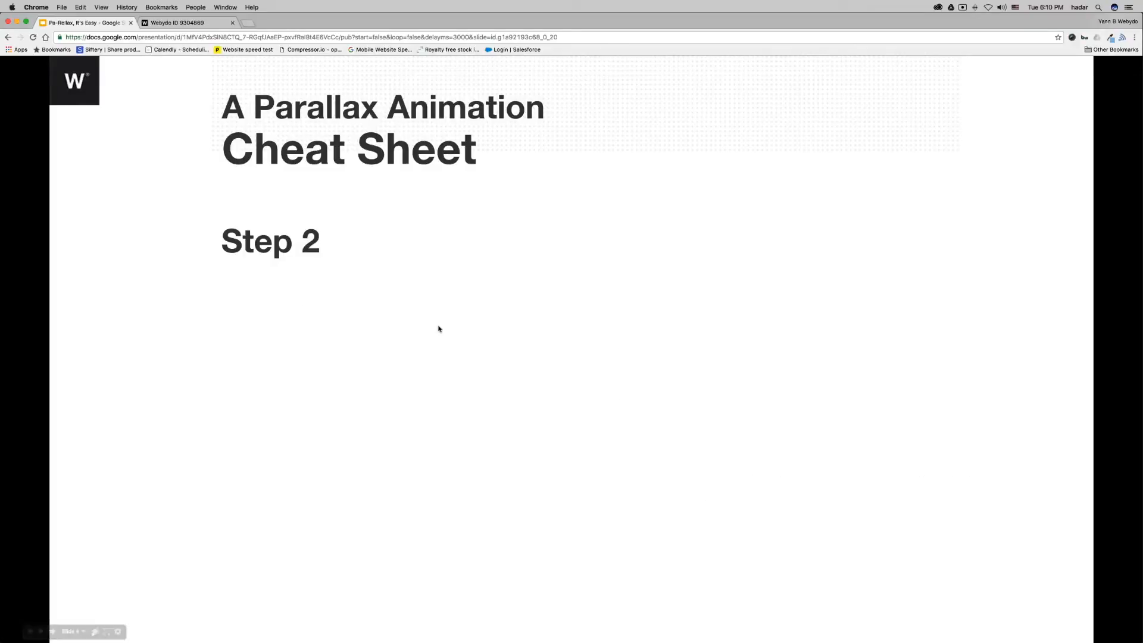
click(439, 328)
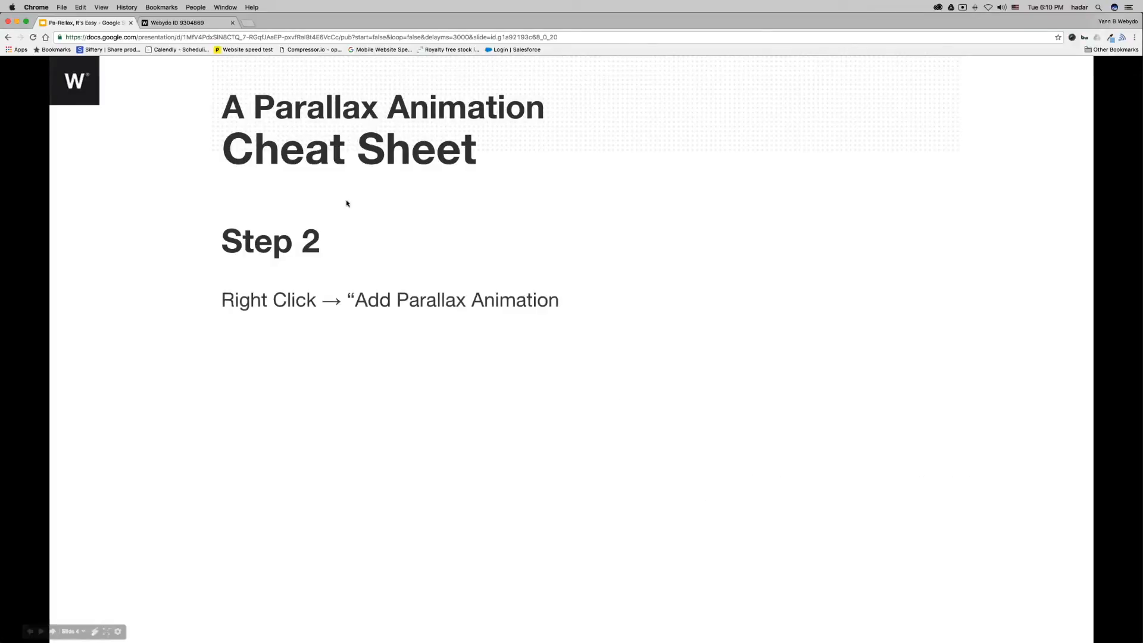
Switch to Webydo and add a parallax animation to the Web Design group
click(196, 25)
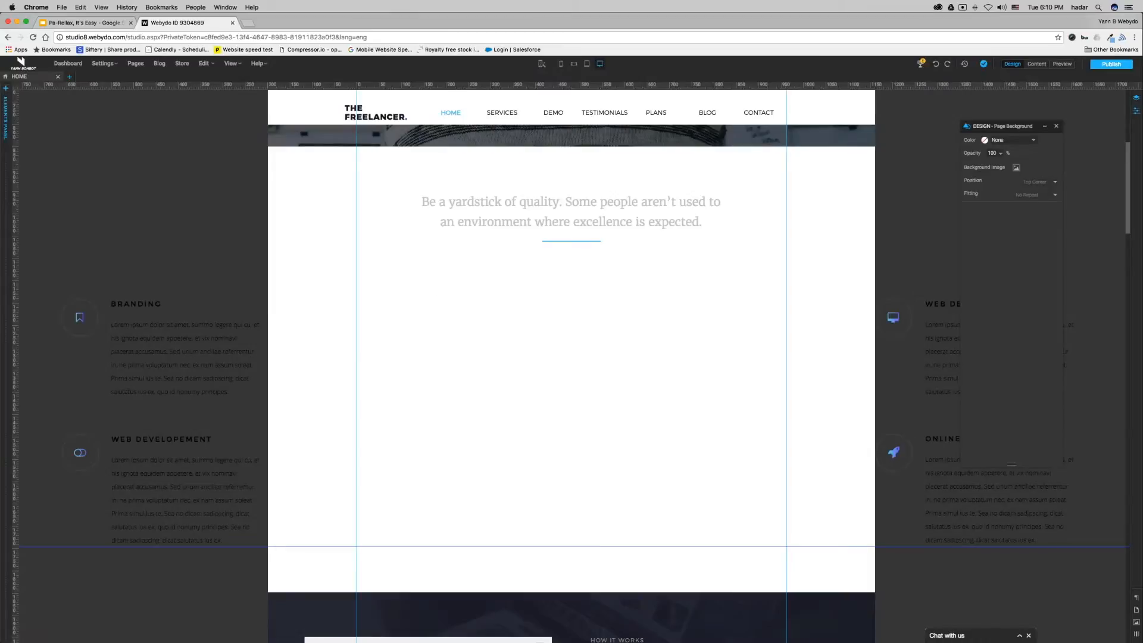
click(989, 332)
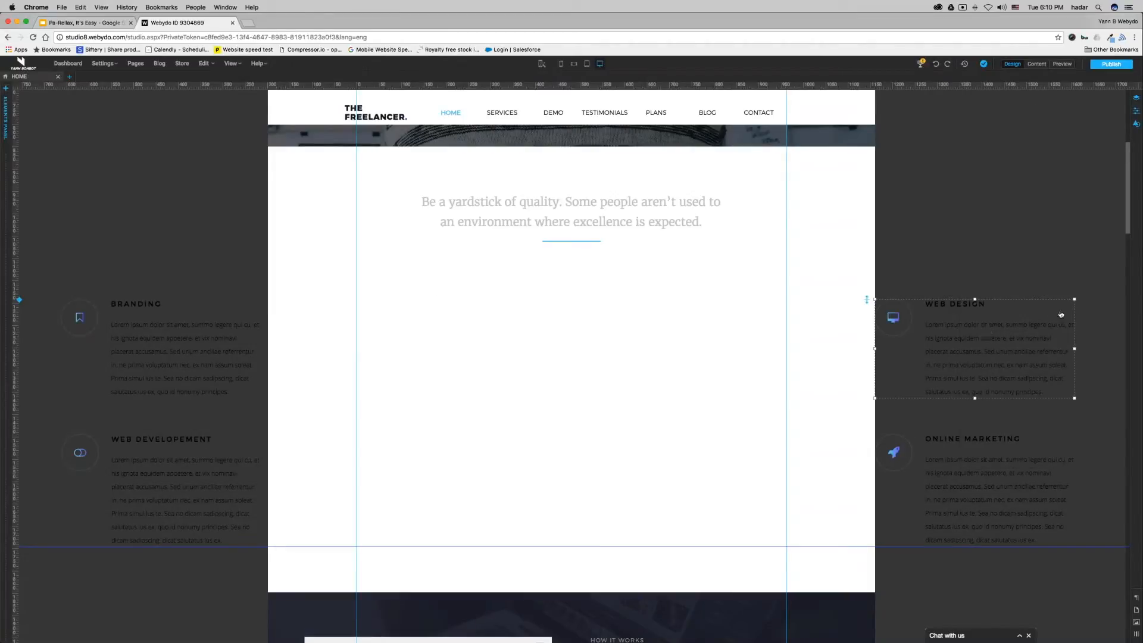
right_click(957, 359)
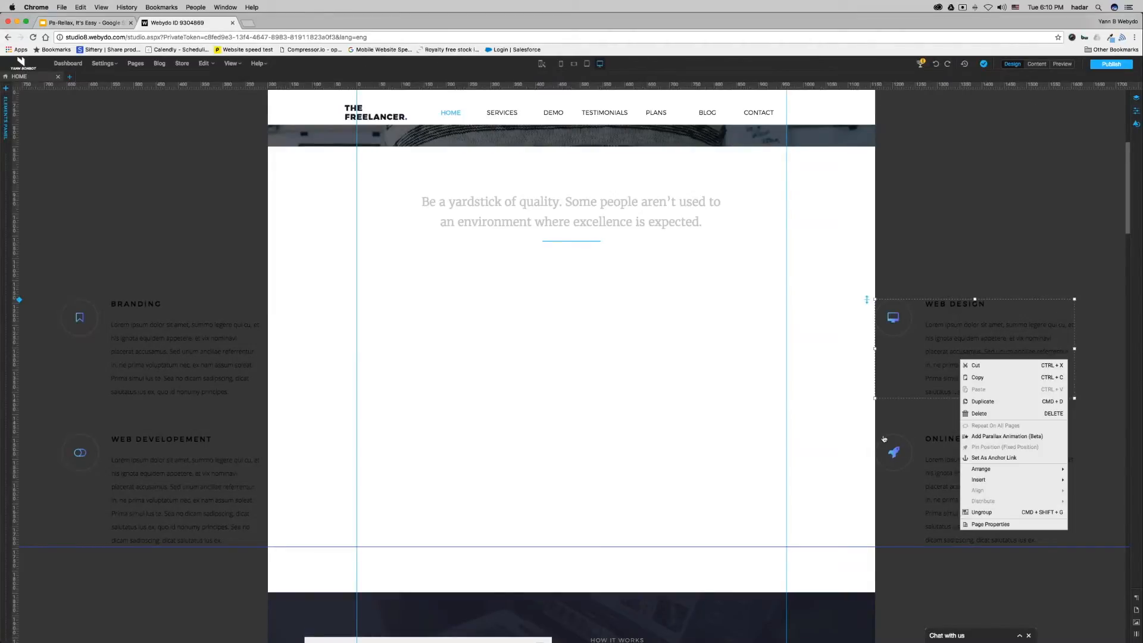
click(988, 441)
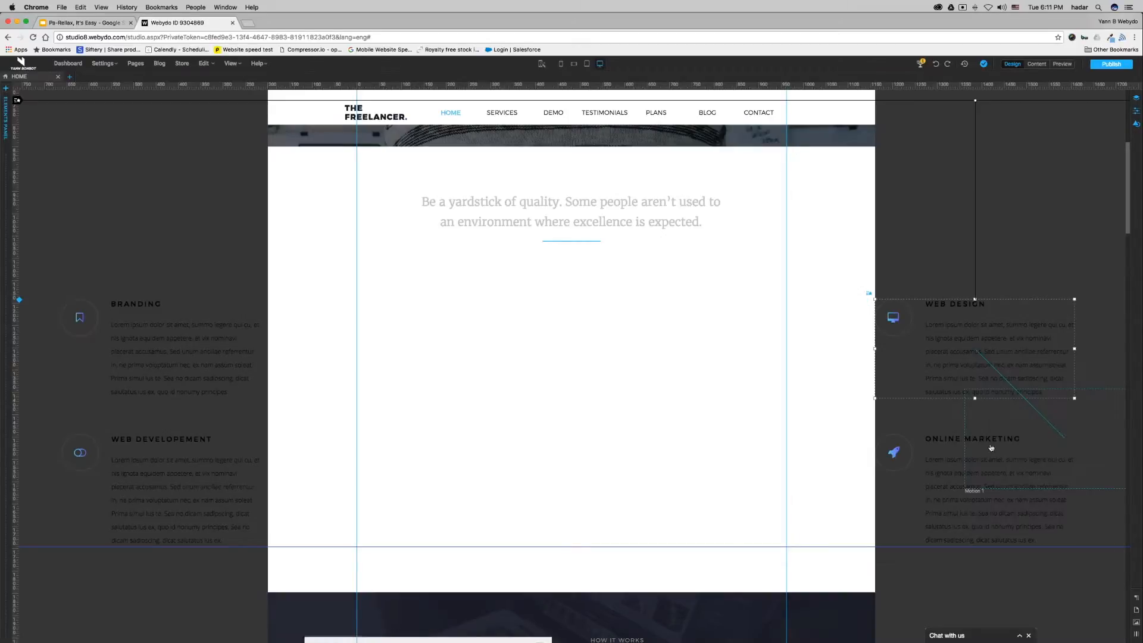
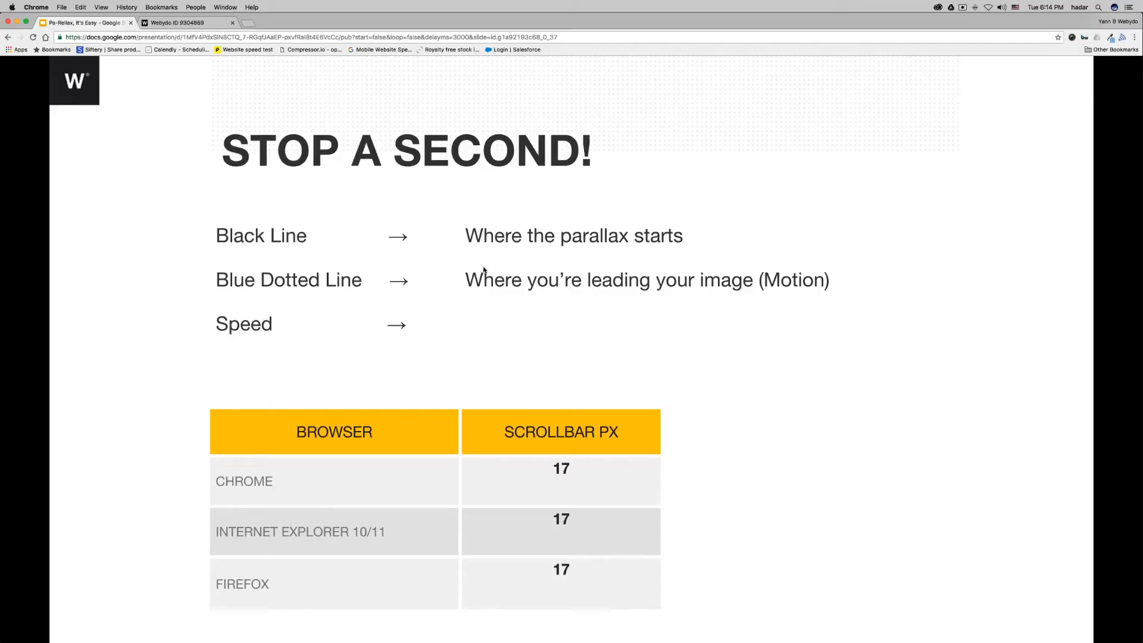
Reveal and read the Speed and Effect explanations on the "Stop a Second!" slide
click(774, 234)
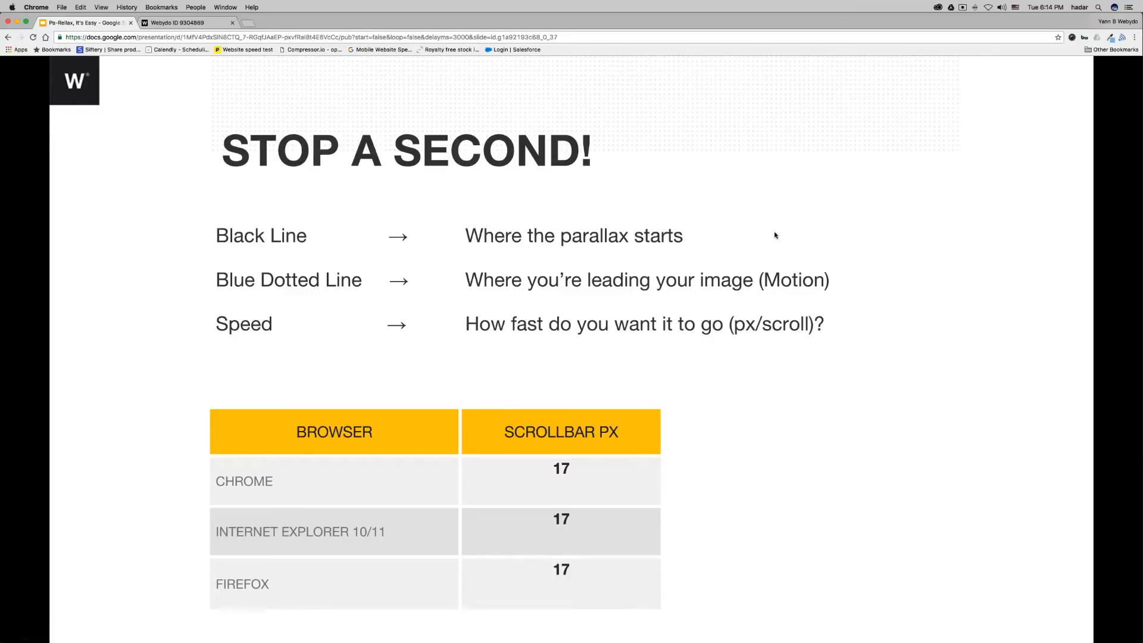
click(775, 236)
click(775, 235)
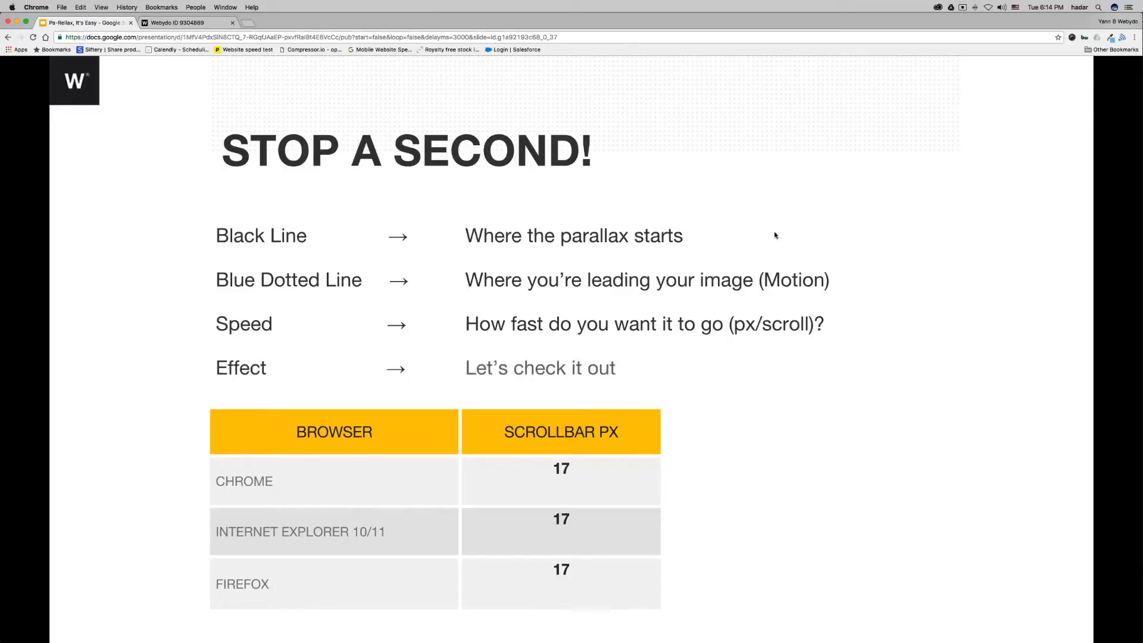
Switch to Webydo and examine the effect types available for the Web Design group's Motion Path 1, then close its properties
click(167, 24)
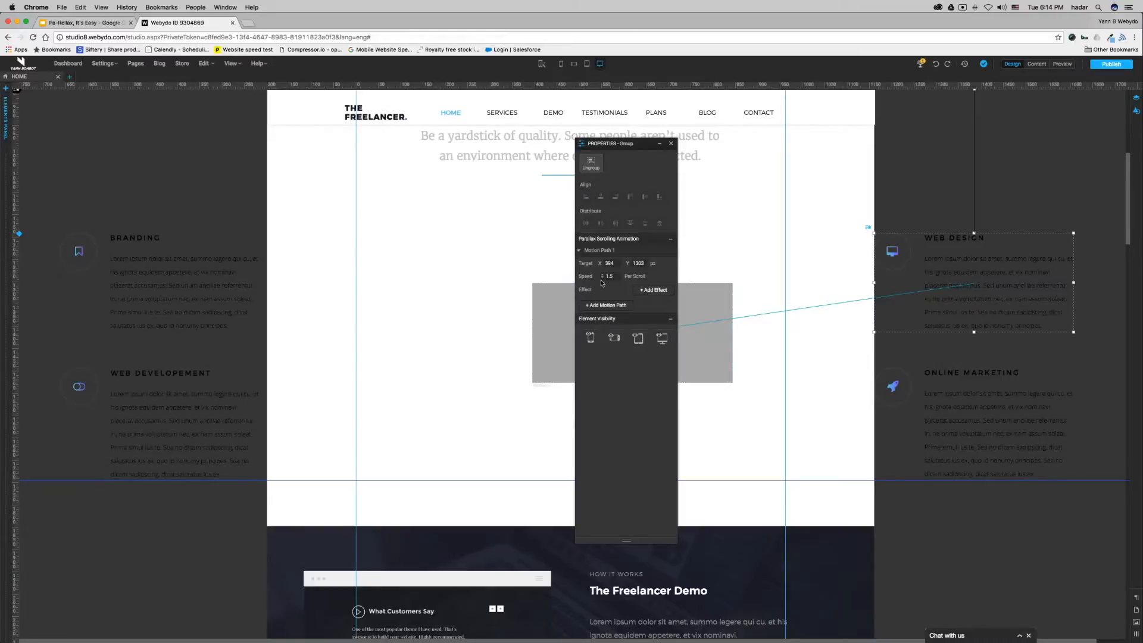
click(650, 292)
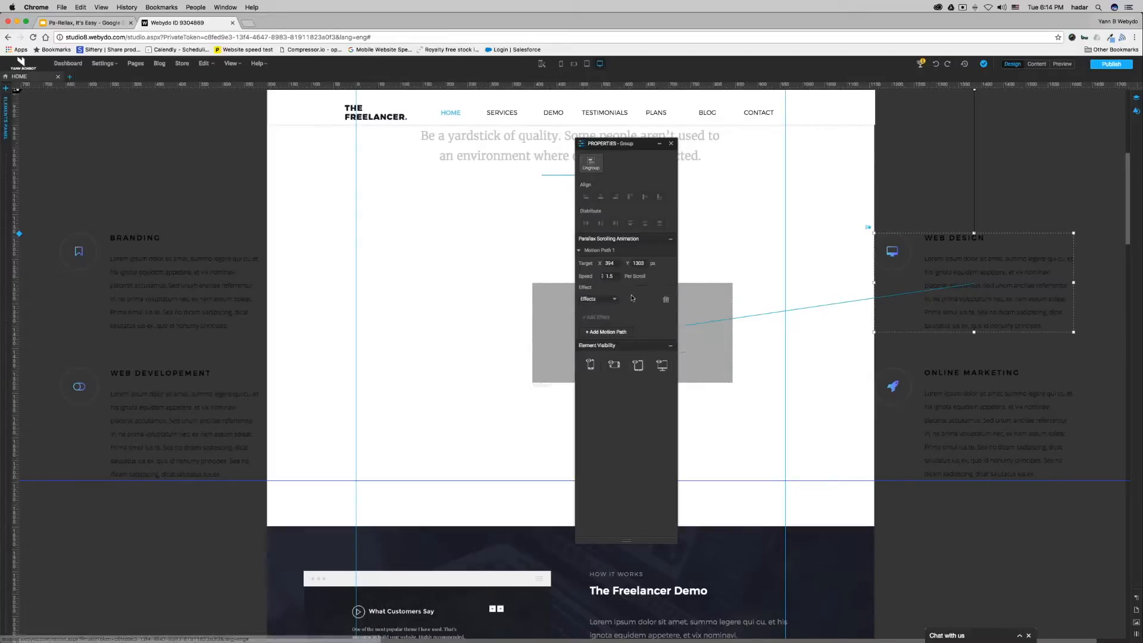
click(600, 300)
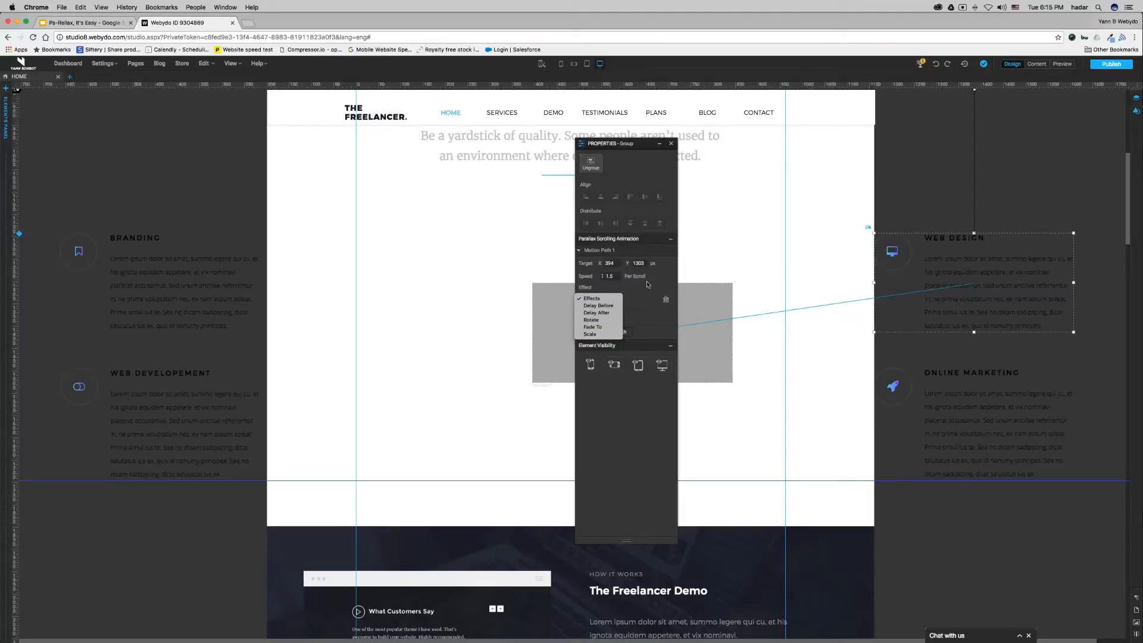
click(647, 287)
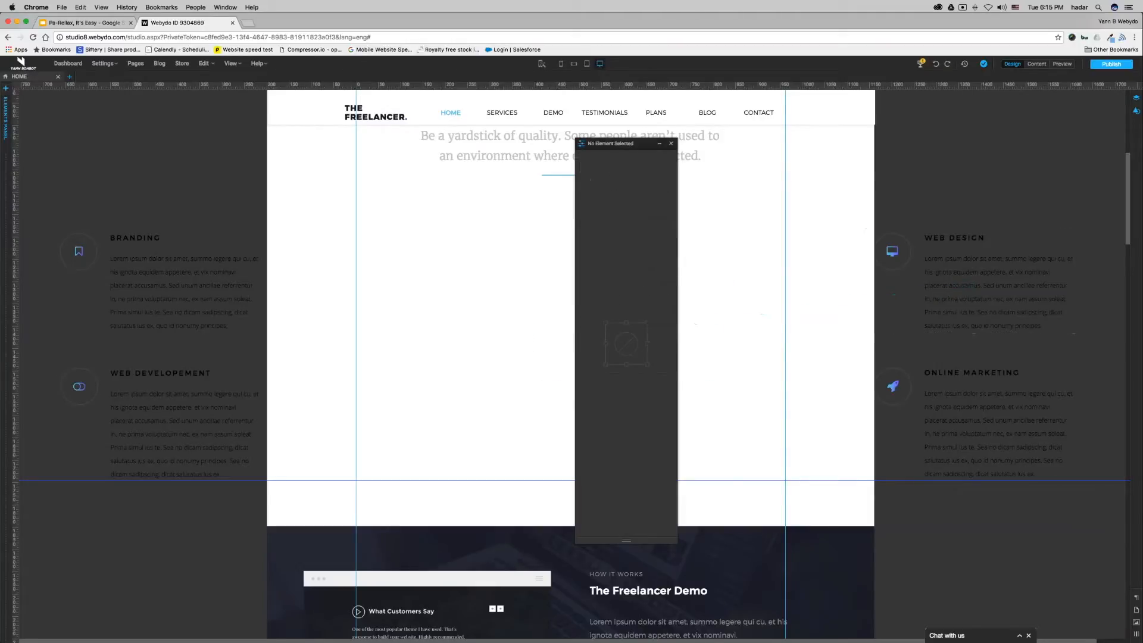
click(671, 144)
Switch to the cheat sheet slides and read the "Step 2 - Let's Continue" checklist
click(84, 26)
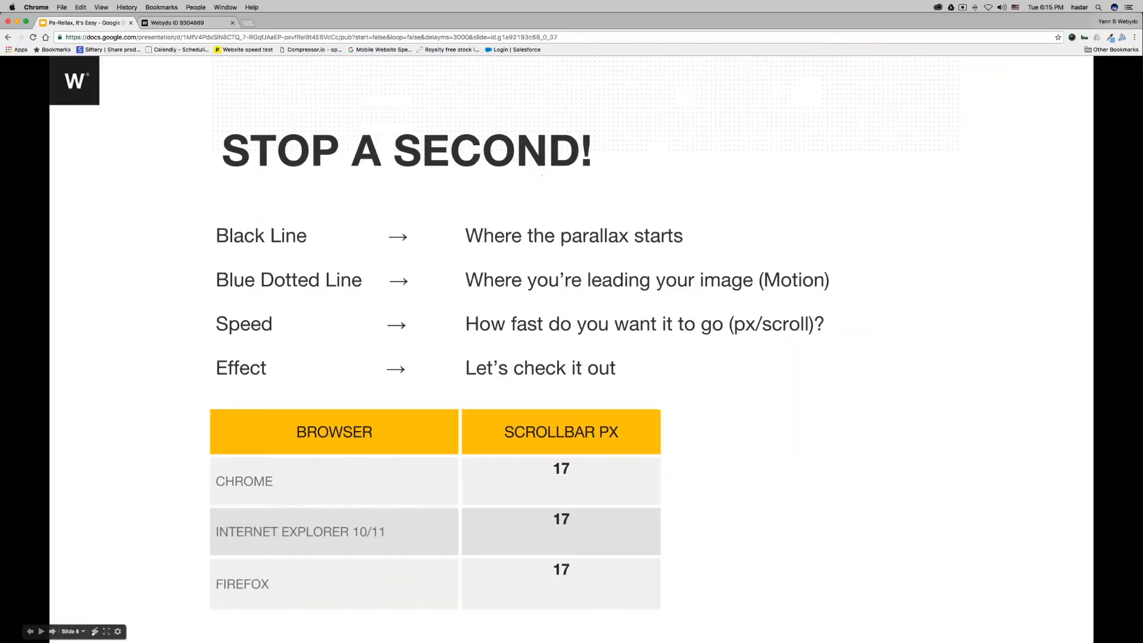
click(826, 352)
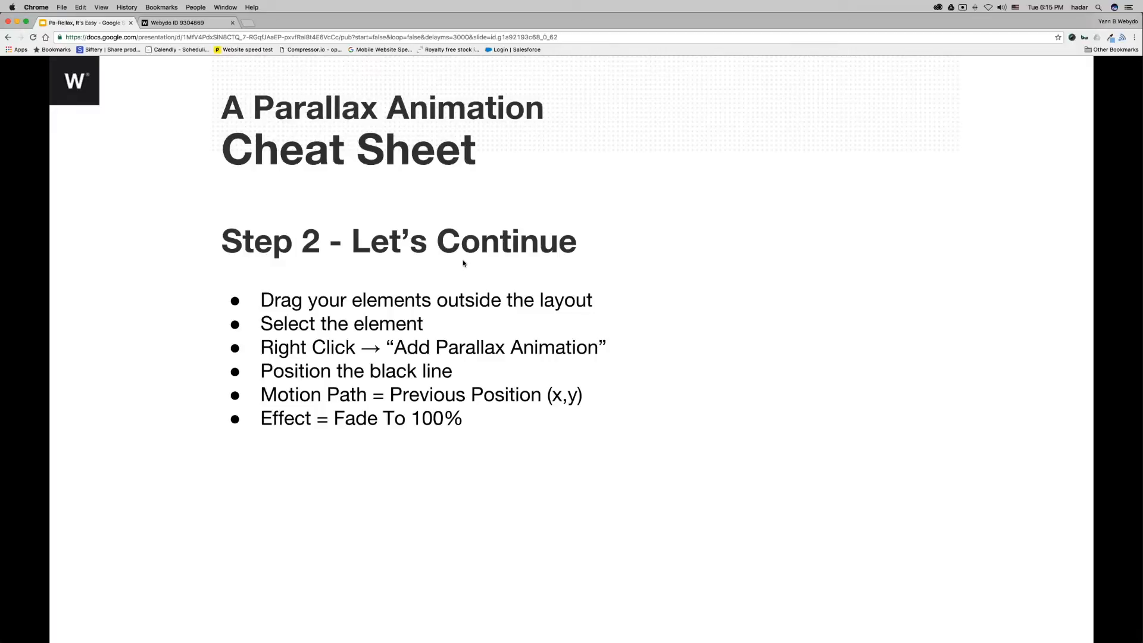
Switch to Webydo, raise the Web Design group's parallax start line to the top of The Freelancer title, and color the 272 px guide red
key(ctrl+Tab)
click(973, 288)
scroll(1024, 302, up, 5)
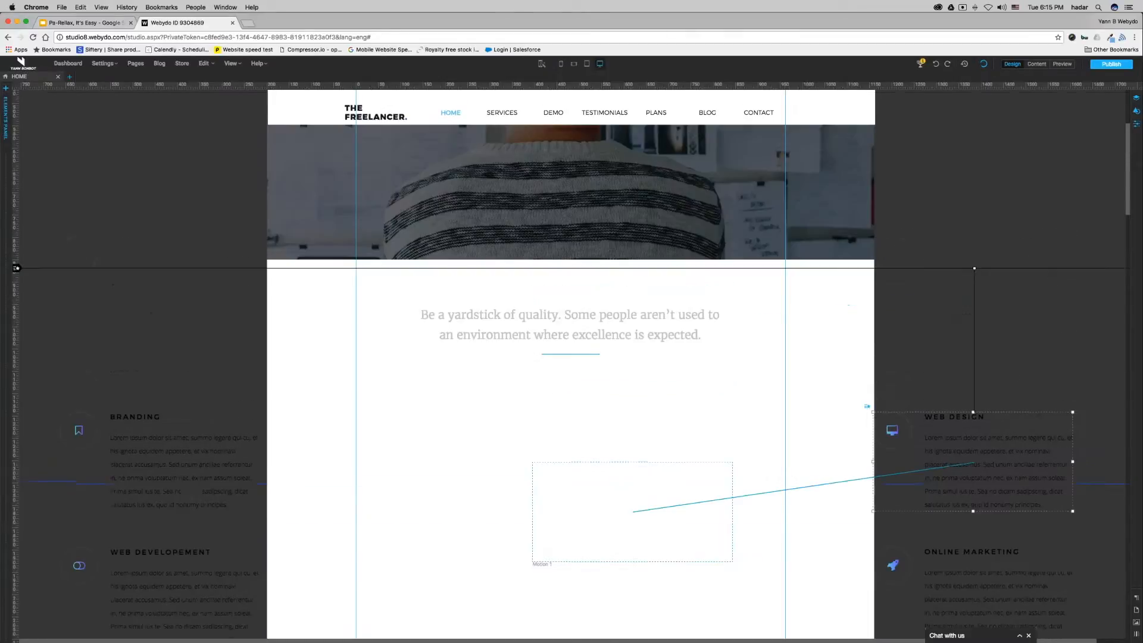
scroll(1024, 302, up, 2)
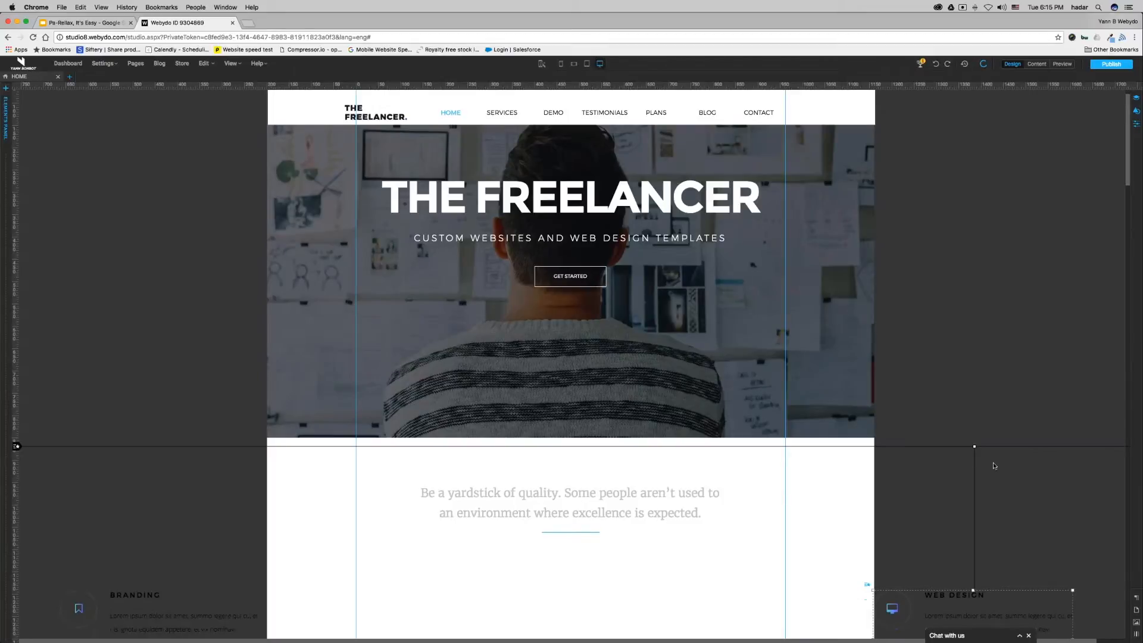
scroll(1021, 308, up, 1)
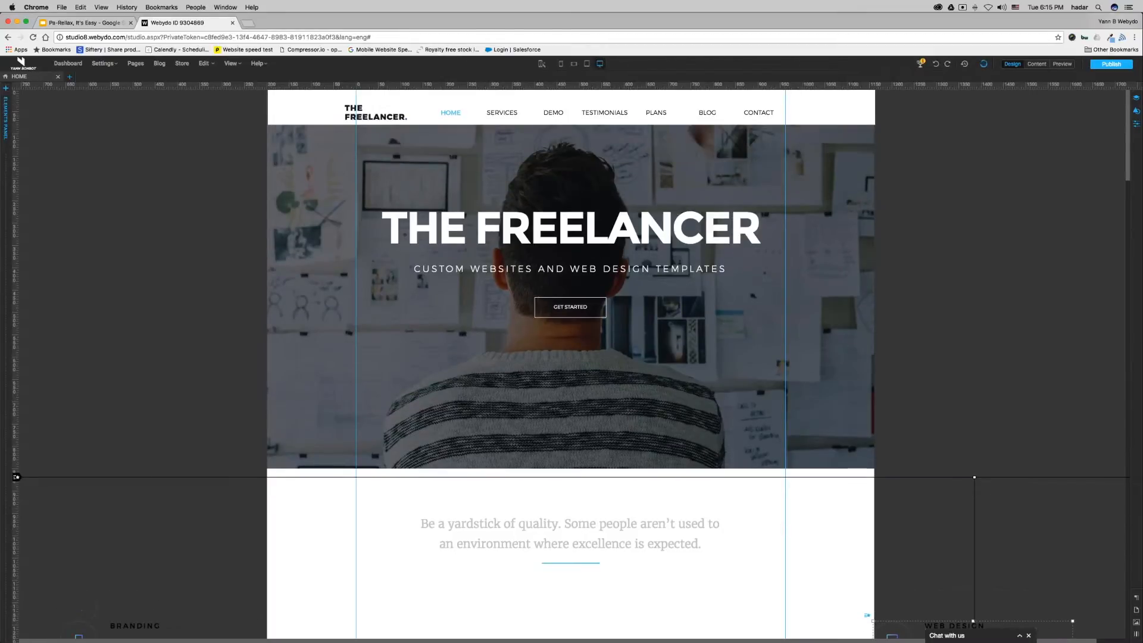
drag(1002, 479, 1007, 211)
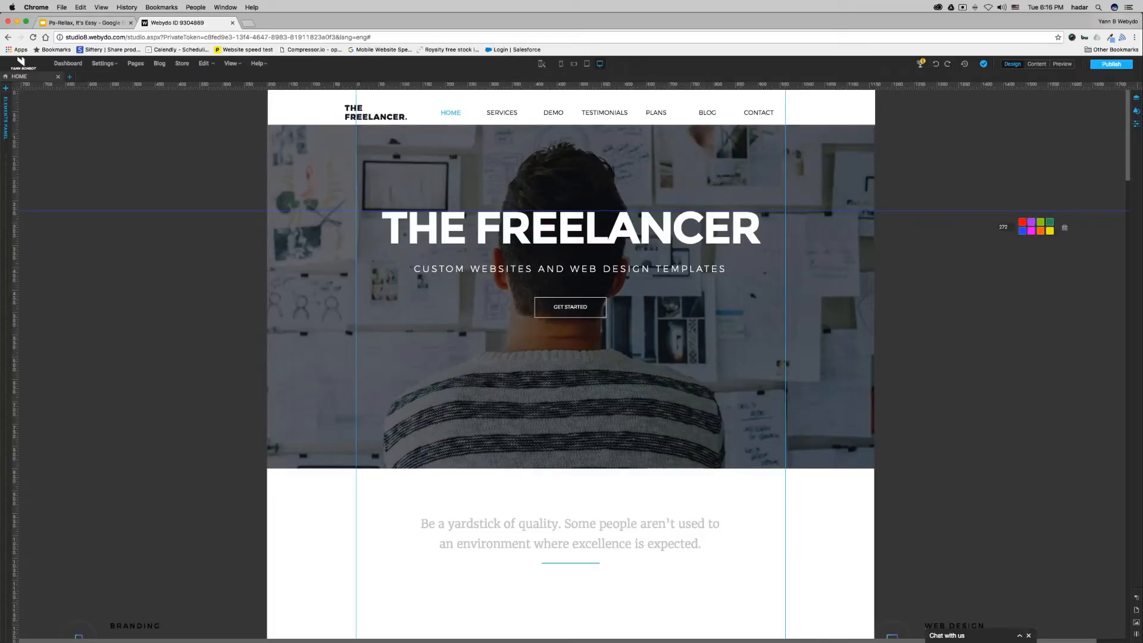
click(1022, 222)
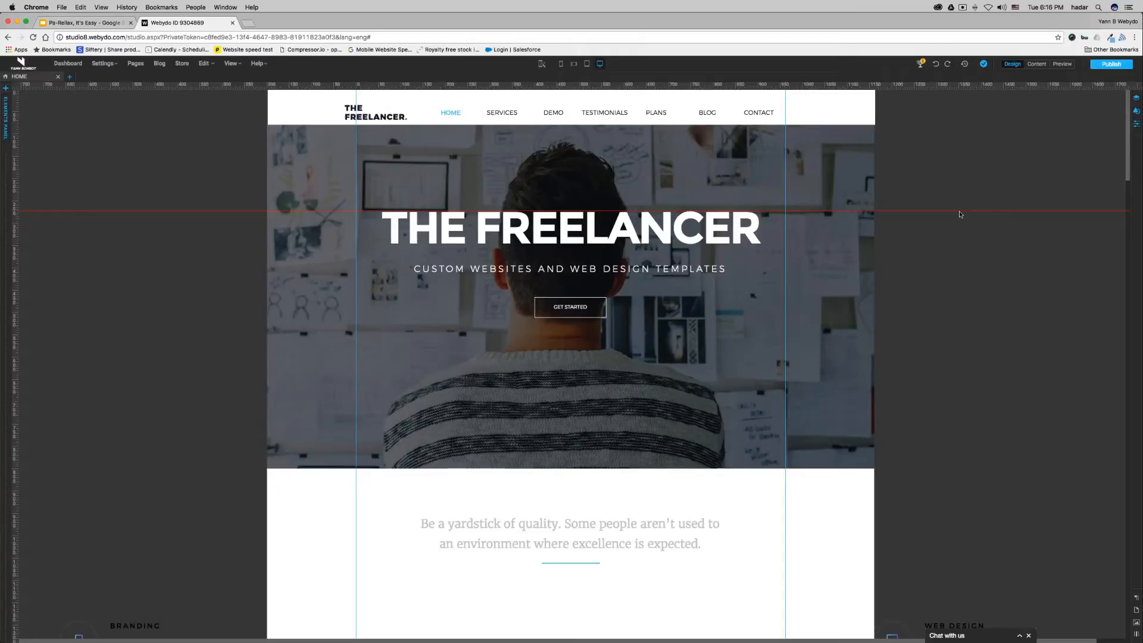
Show the Web Design group's parallax properties and place them beside the layout, clear of the motion path
scroll(959, 214, down, 5)
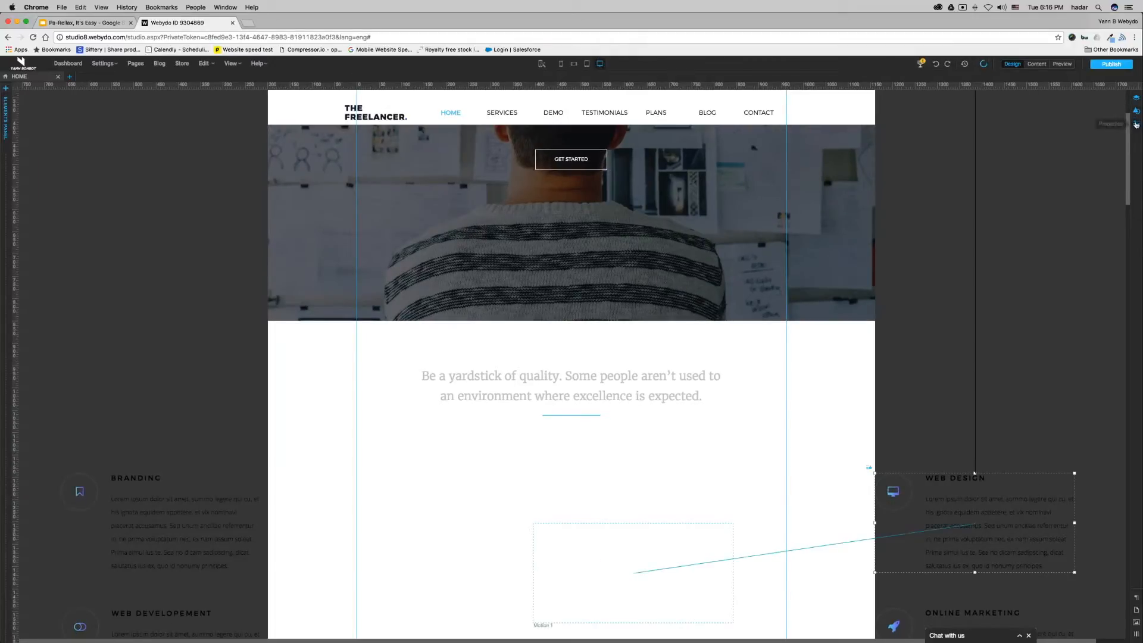
drag(911, 125, 223, 137)
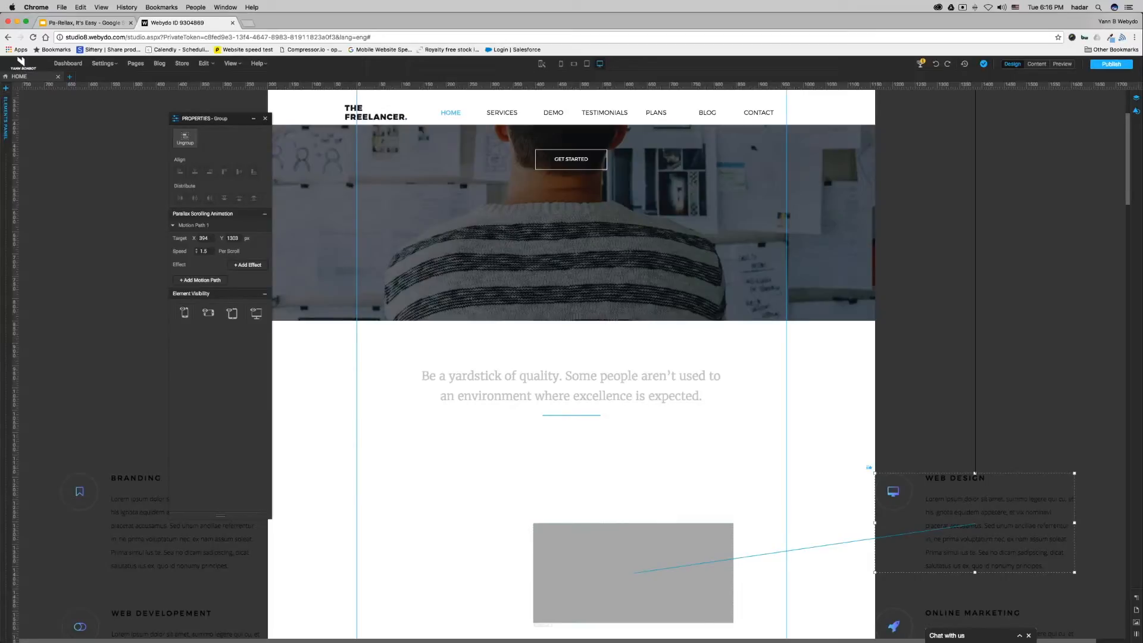
Switch to the cheat sheet slides and go back to the "Step 1 - Preparations" table to read the Web Design position
click(83, 22)
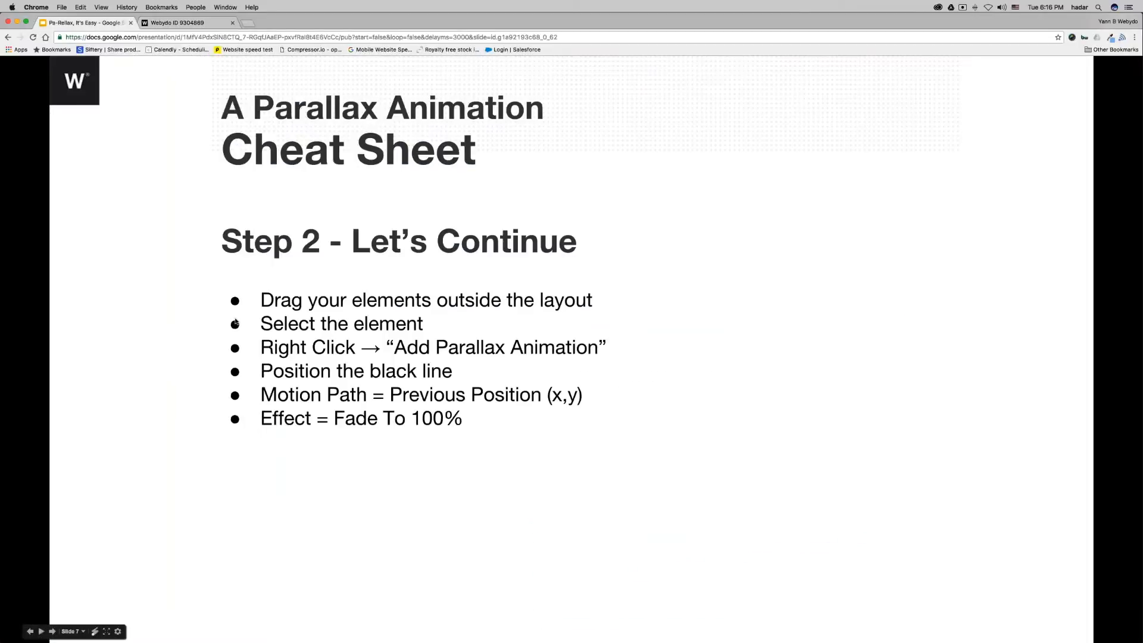
key(Left)
key(Left)
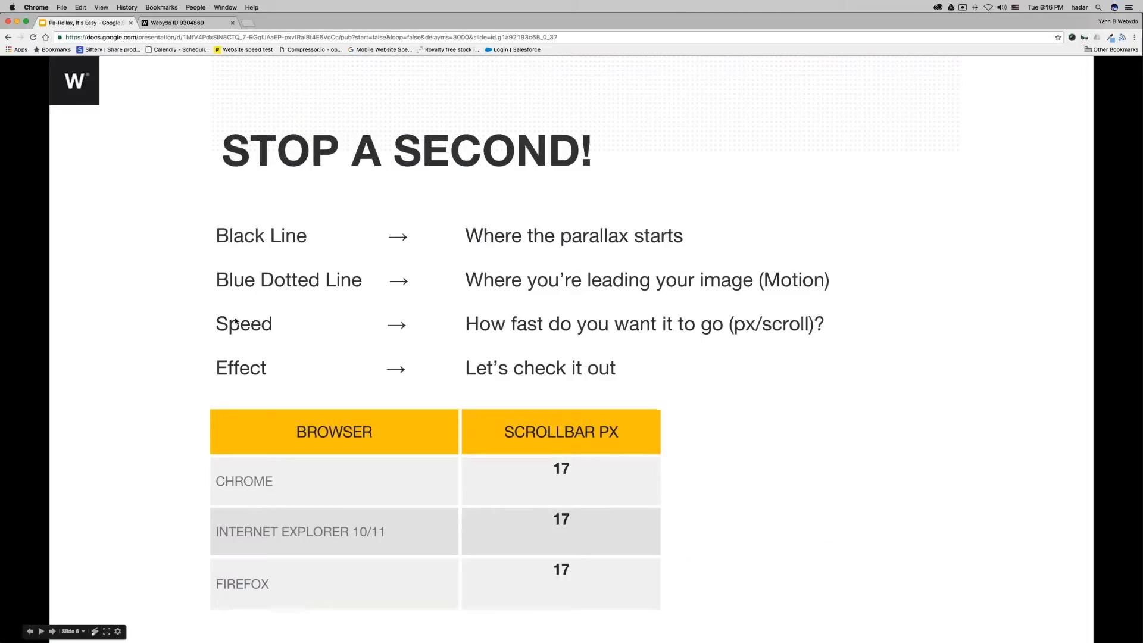
key(Left)
key(Left)
key(Left)
key(Left)
key(Left)
key(Left)
key(Left)
key(Left)
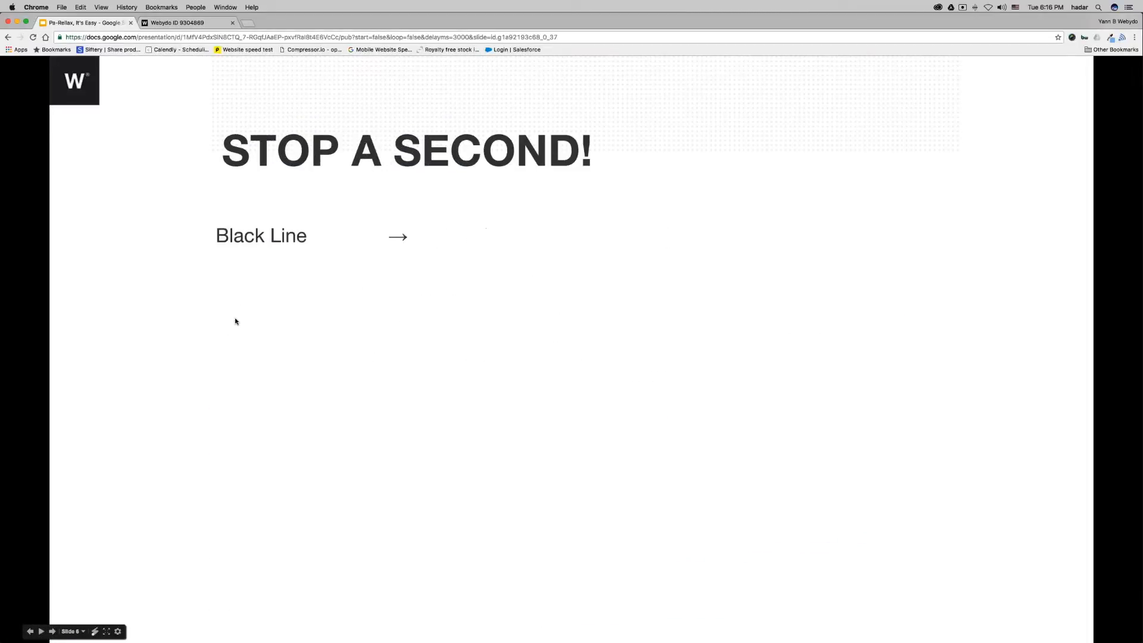
key(Left)
key(Left)
key(Left)
key(Left)
key(Left)
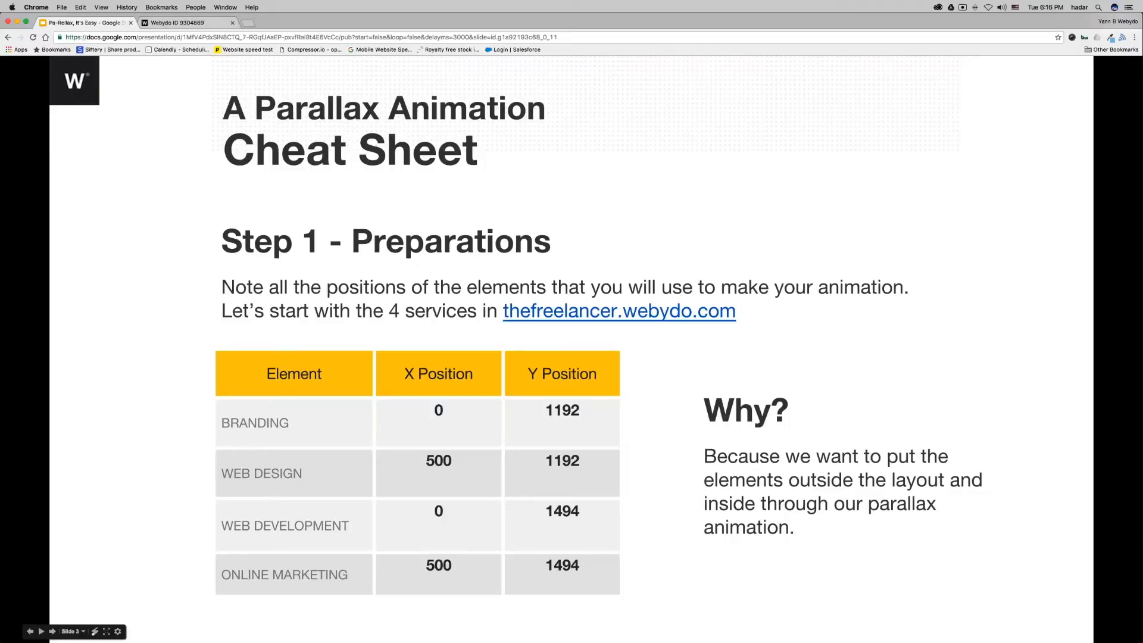
Switch to Webydo and set the Web Design group's Motion Path 1 target to X 500, Y 1192, with speed 3
click(179, 23)
click(101, 23)
click(179, 22)
key(Up)
key(Up)
key(Up)
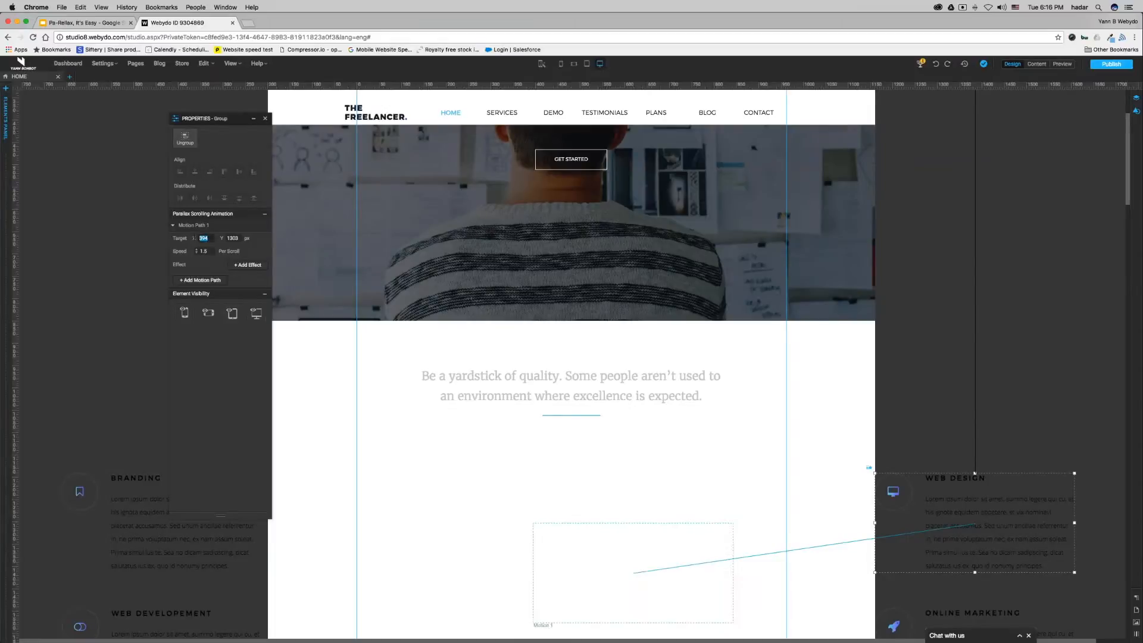
text(50)
key(Tab)
text(1)
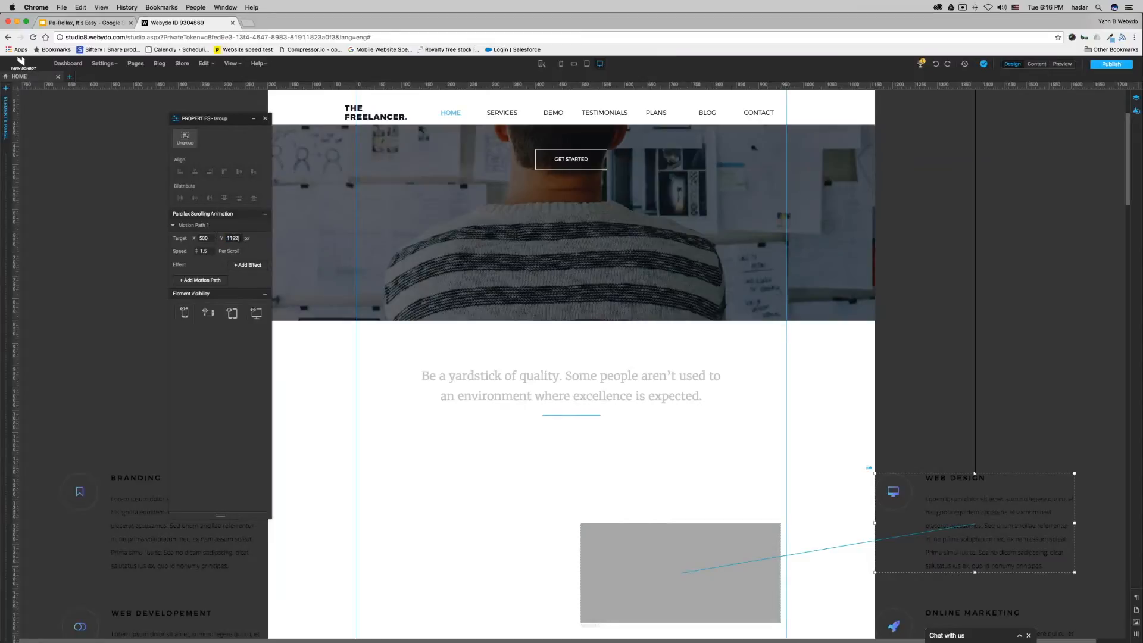
key(Return)
key(Tab)
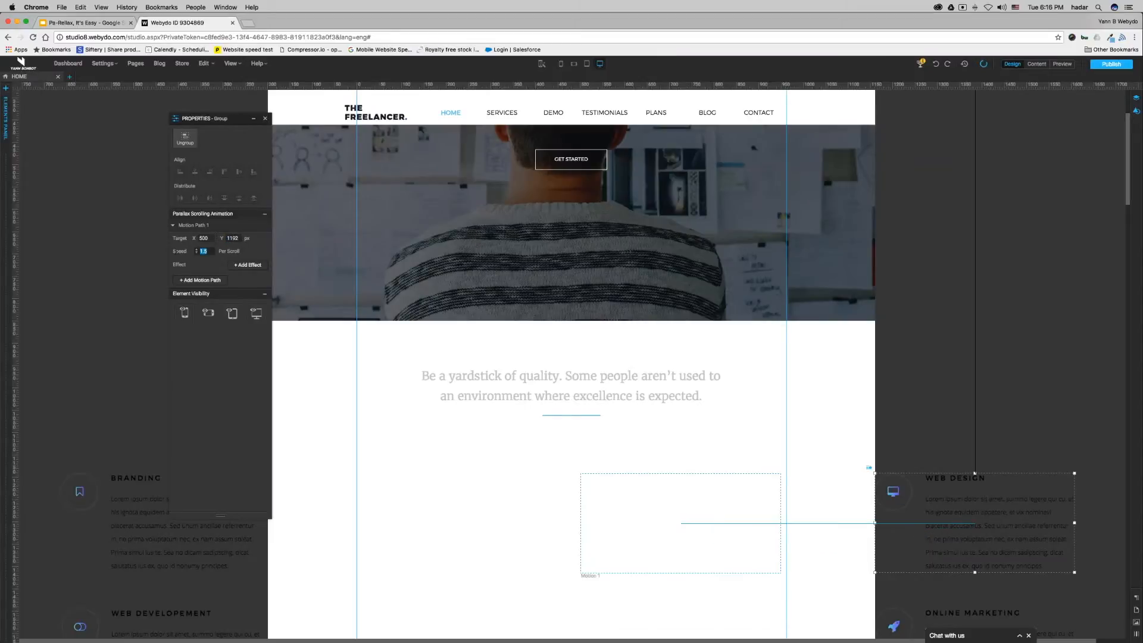
text(3)
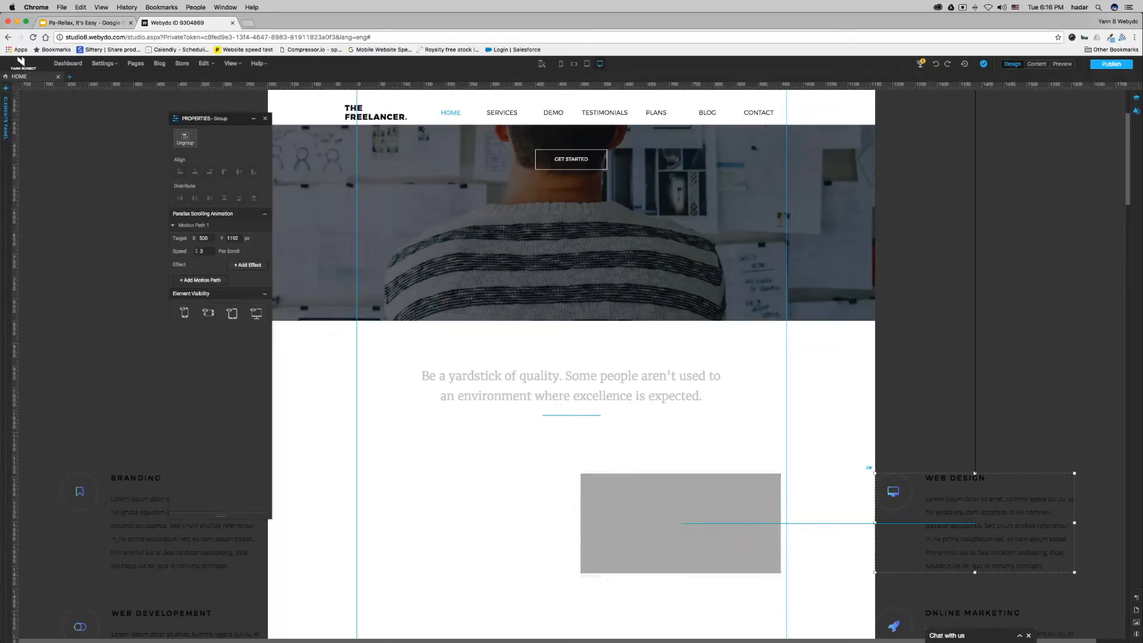
Add a Fade To effect of 100% to the Web Design group's Motion Path 1 and deselect the group
click(245, 265)
click(208, 275)
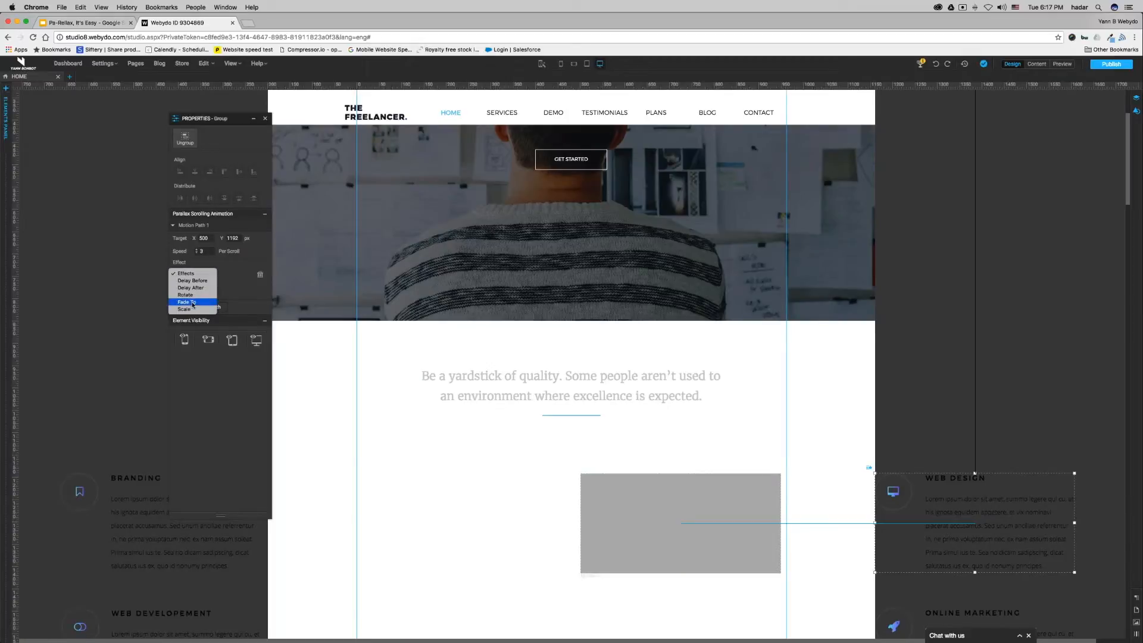
click(193, 303)
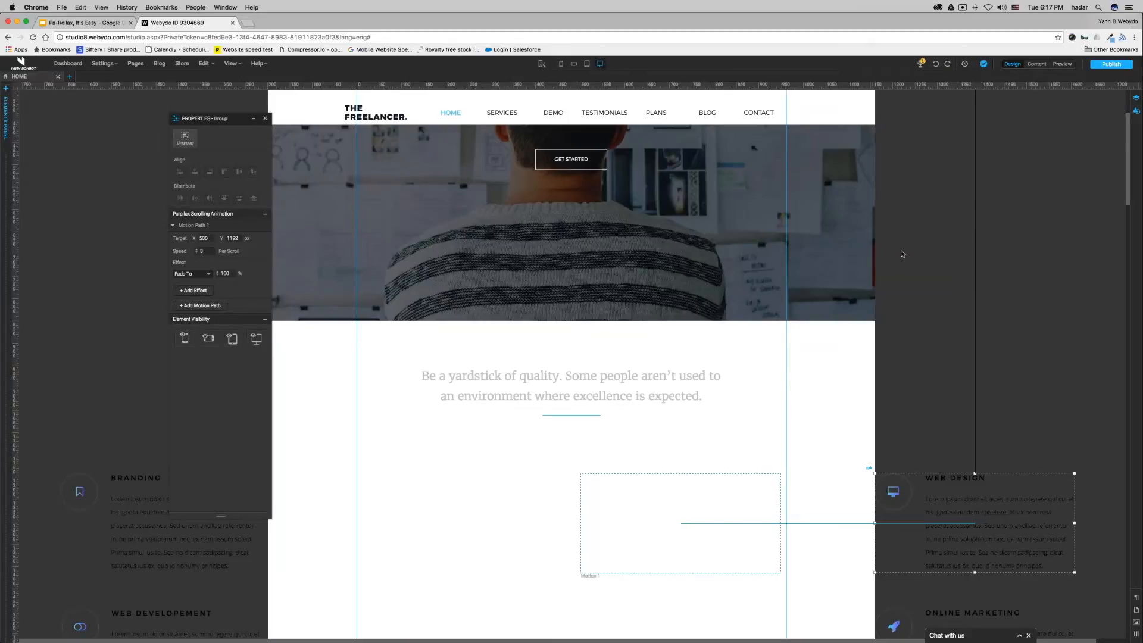
click(902, 254)
Preview the page and scroll slowly past The Freelancer title to examine the Web Design group's animation
click(1062, 64)
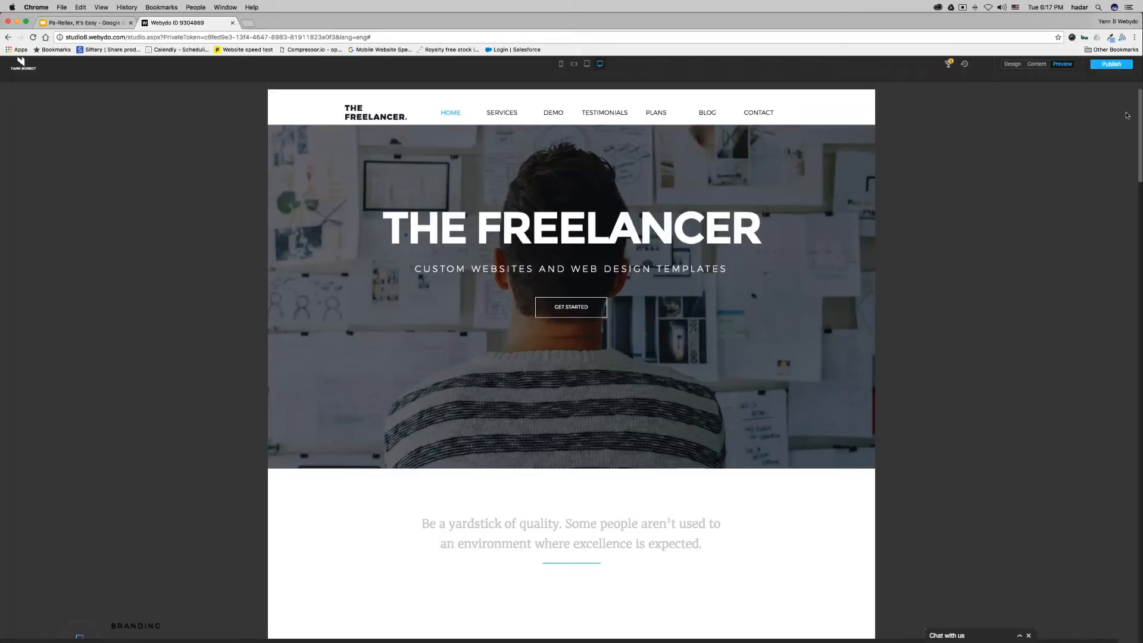
scroll(1139, 113, down, 3)
drag(1140, 113, 1139, 119)
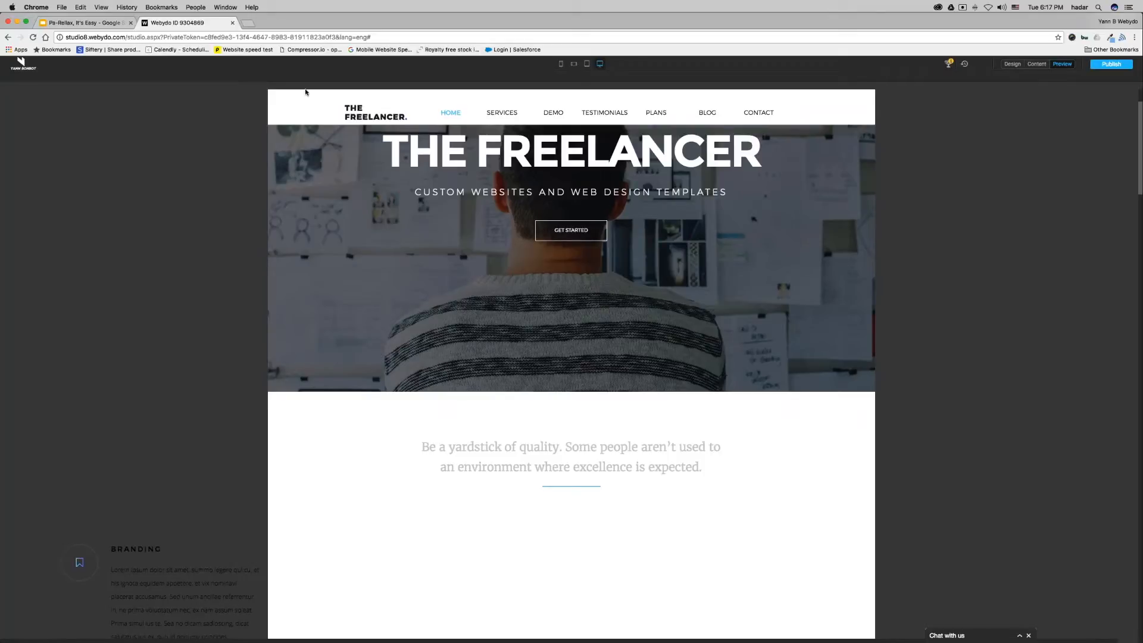
mouse_move(1140, 119)
mouse_down()
mouse_move(1140, 170)
mouse_move(1140, 121)
mouse_up()
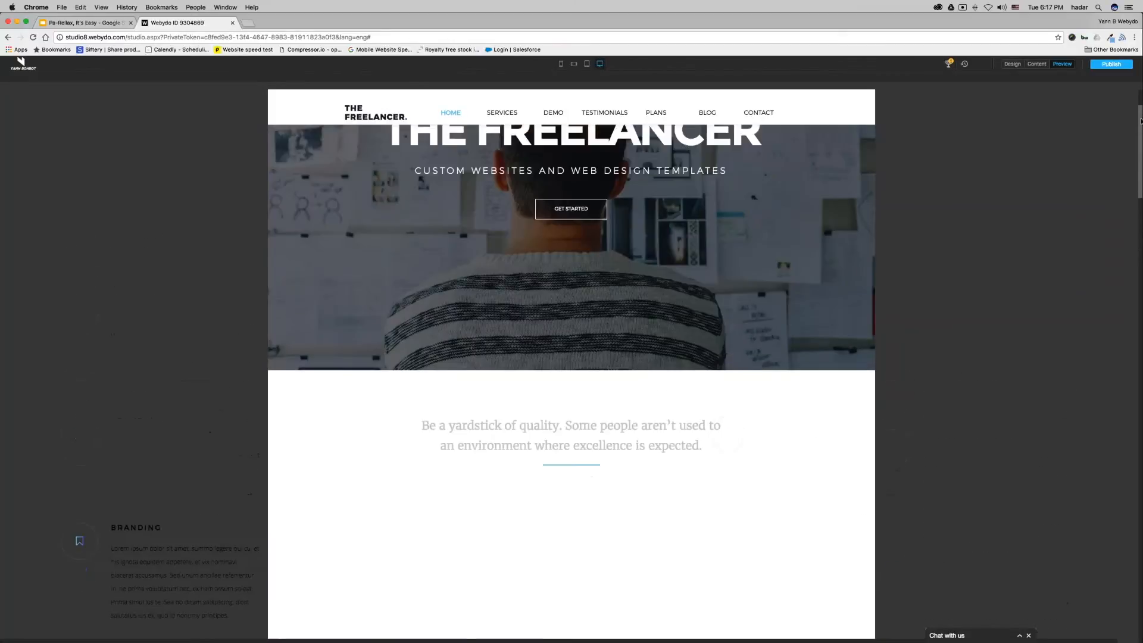
Read the recorded Branding position in the cheat sheet slides, and return to the Webydo design view
click(68, 24)
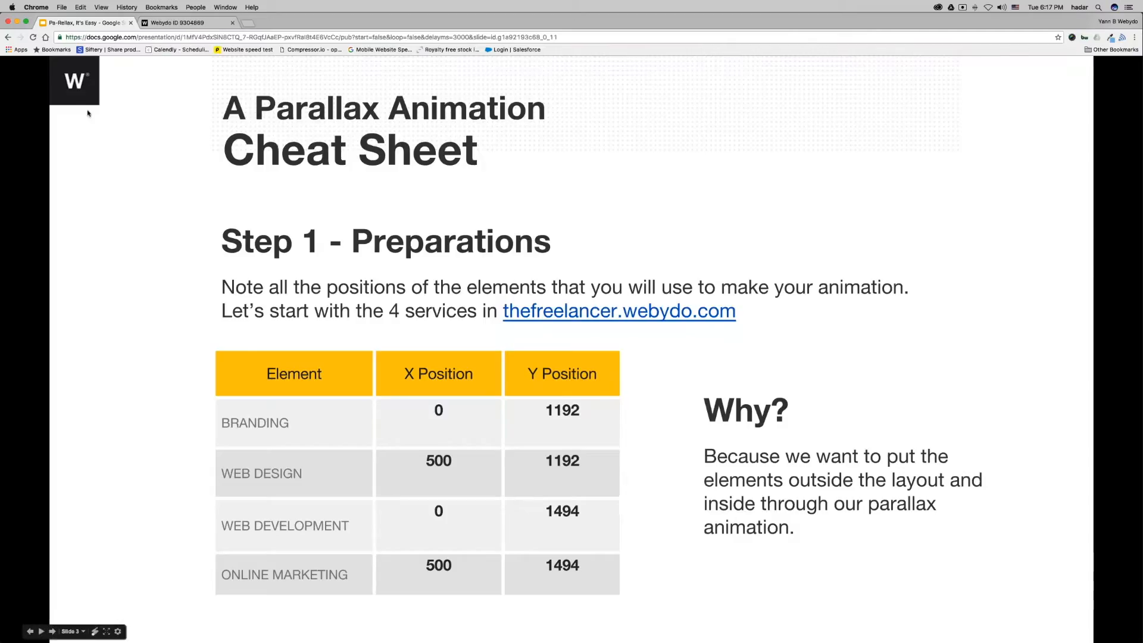
key(ctrl+Tab)
click(1012, 64)
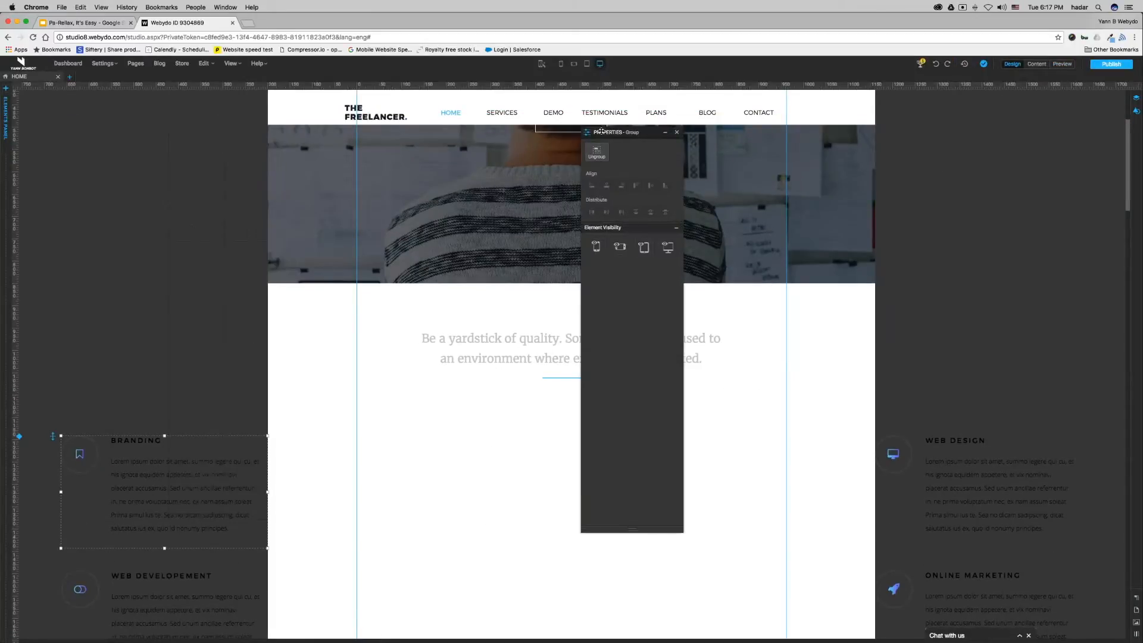
Add a parallax animation to the Branding group and raise its start line to the red guide above The Freelancer title
right_click(169, 472)
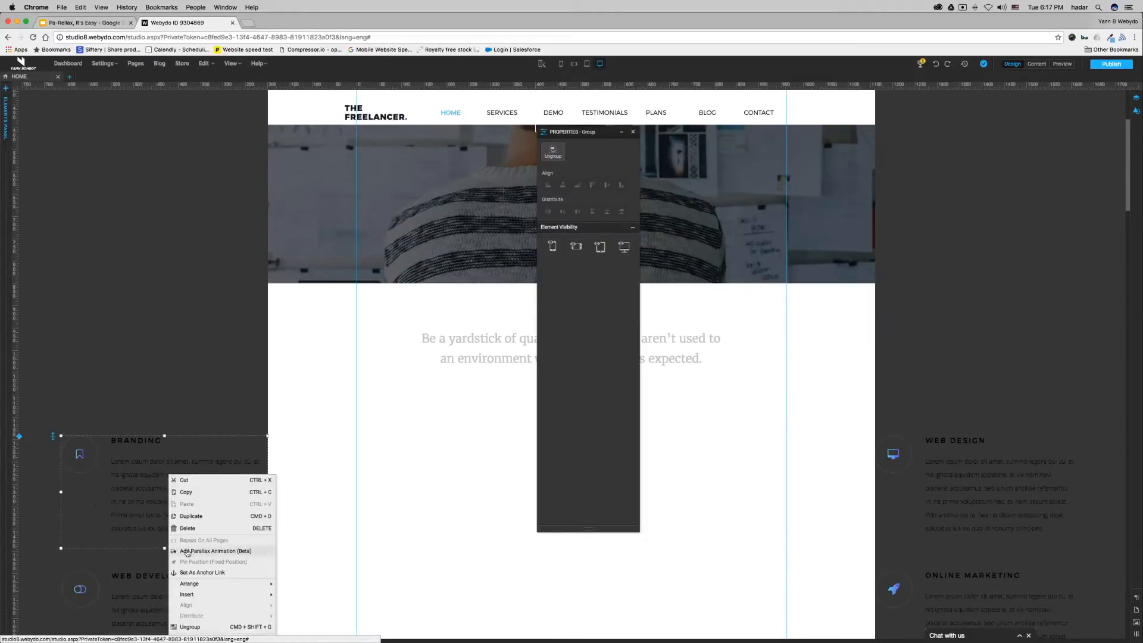
click(216, 550)
scroll(267, 139, up, 1)
scroll(268, 140, up, 3)
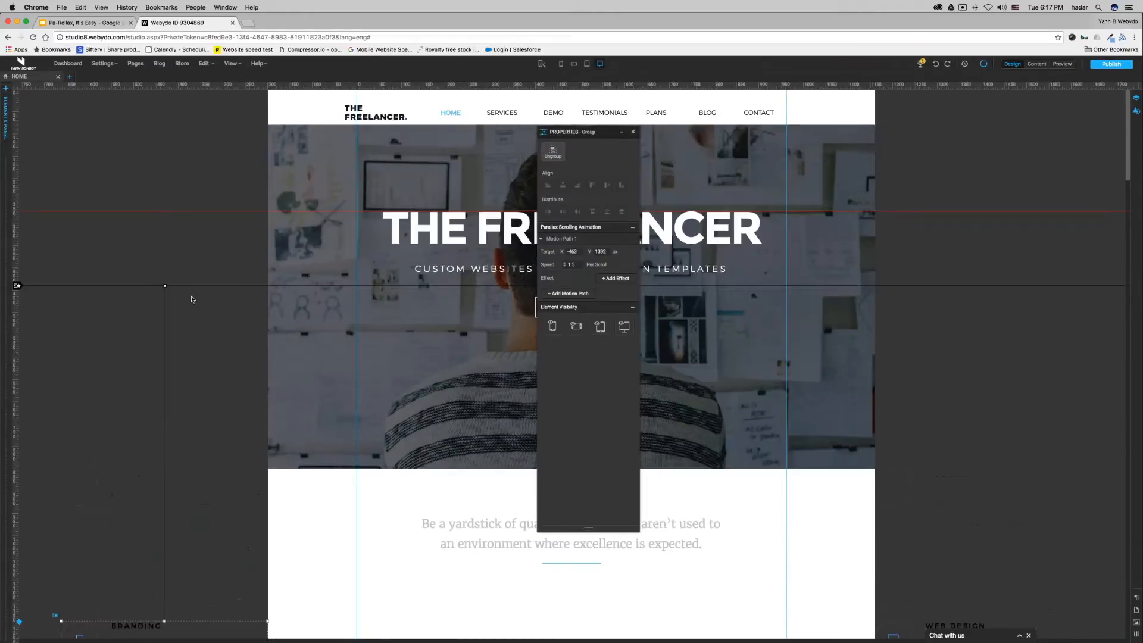
drag(198, 286, 209, 210)
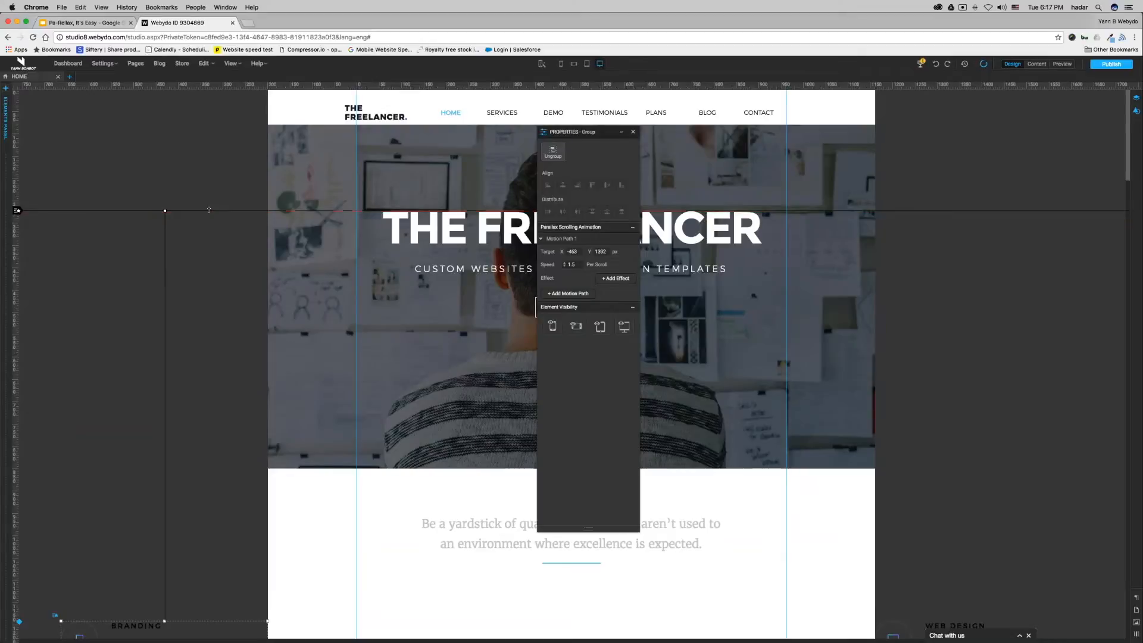
click(222, 312)
Set the Branding group's Motion Path 1 target to X 0, Y 1192, with speed 3
scroll(224, 313, down, 4)
scroll(222, 313, down, 2)
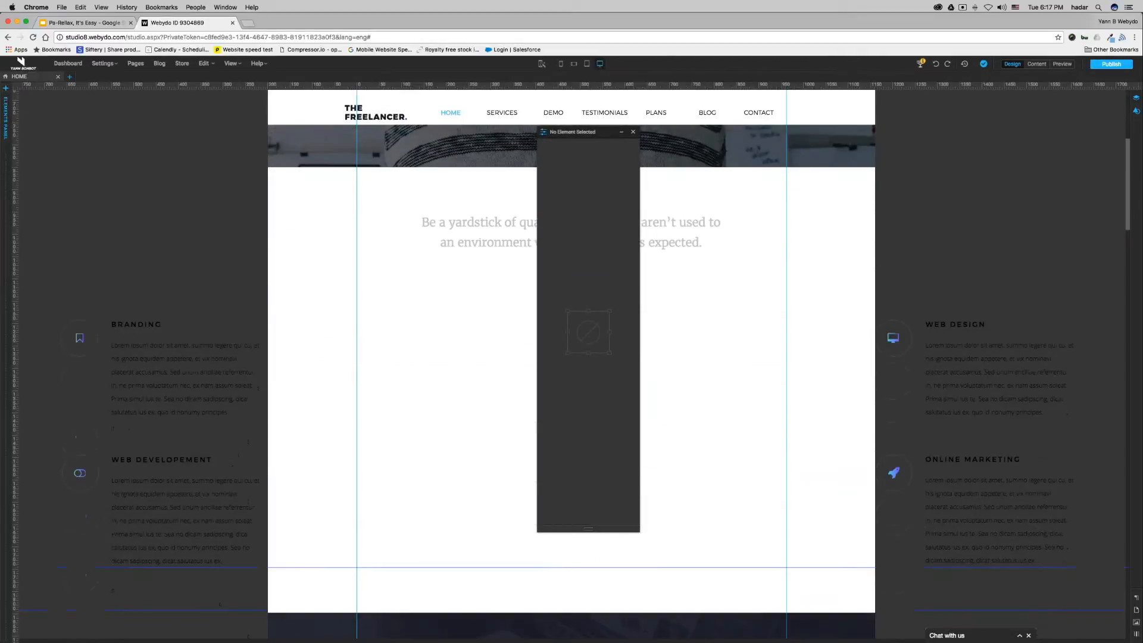
click(218, 380)
drag(580, 252, 543, 252)
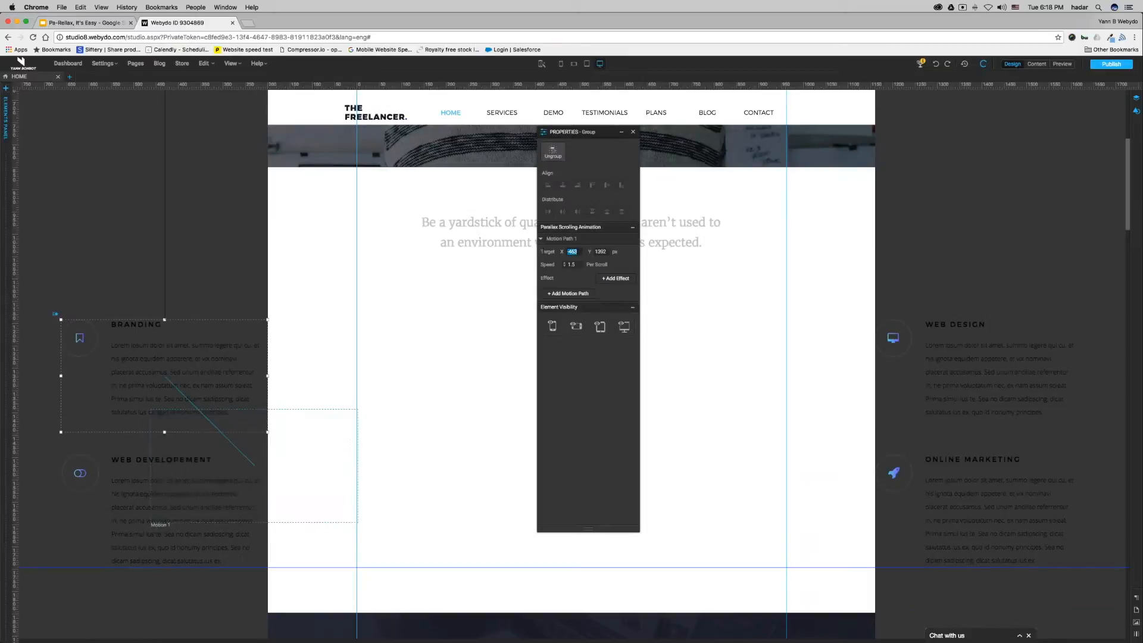
text(0)
key(Return)
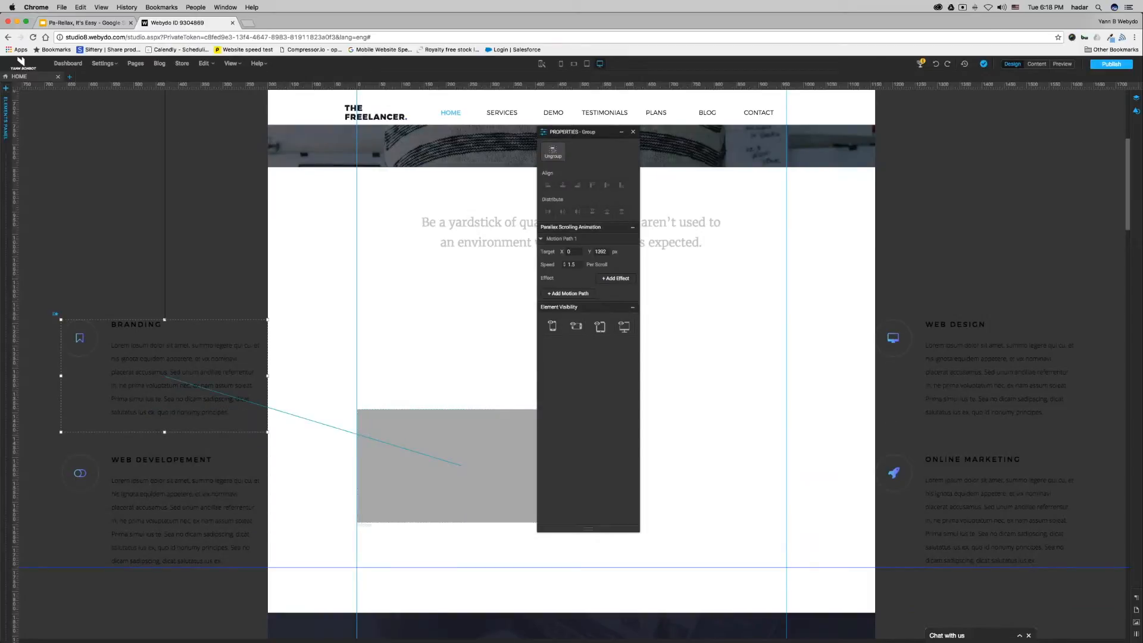
key(Tab)
text(1192)
key(Return)
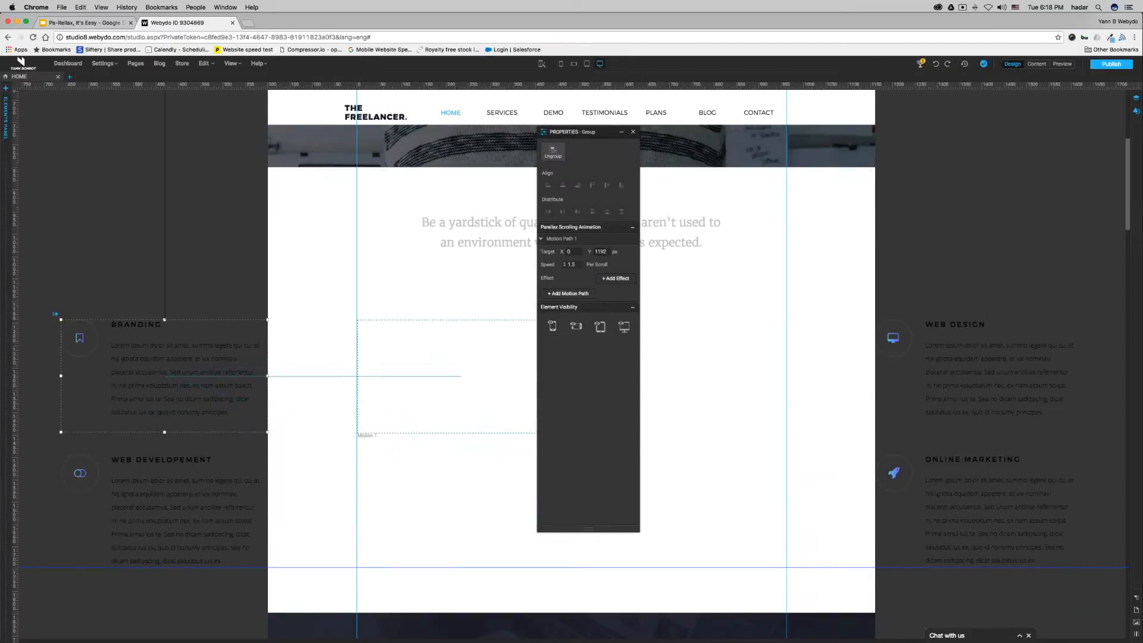
key(Tab)
text(3)
key(Return)
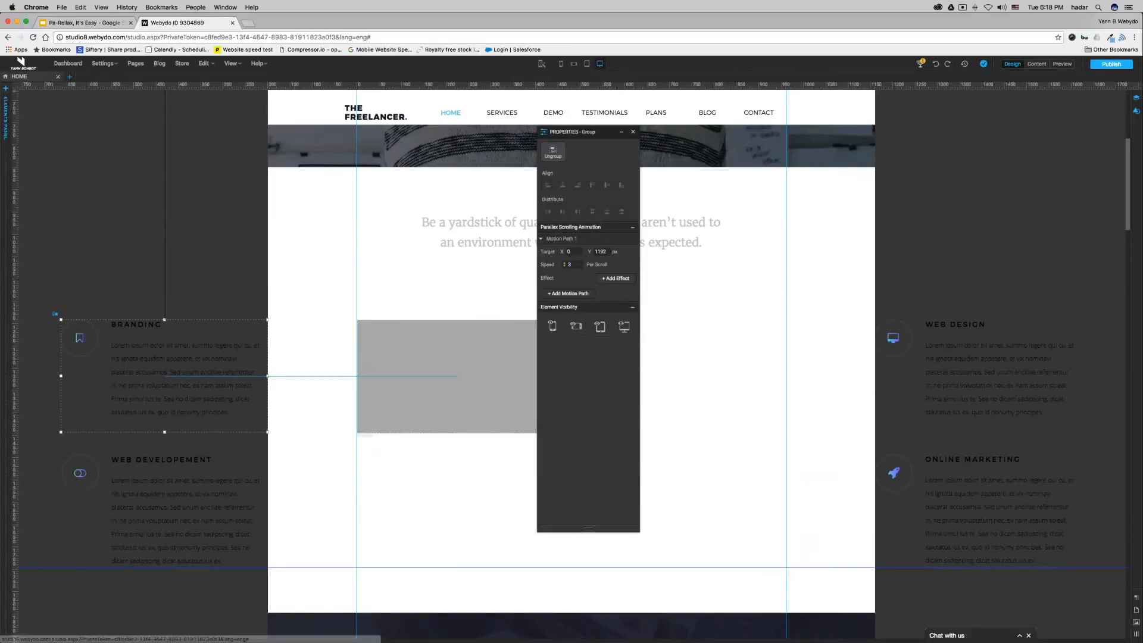
Add a Fade To effect of 100% and a Rotate effect of 180° to the Branding group's Motion Path 1
click(616, 278)
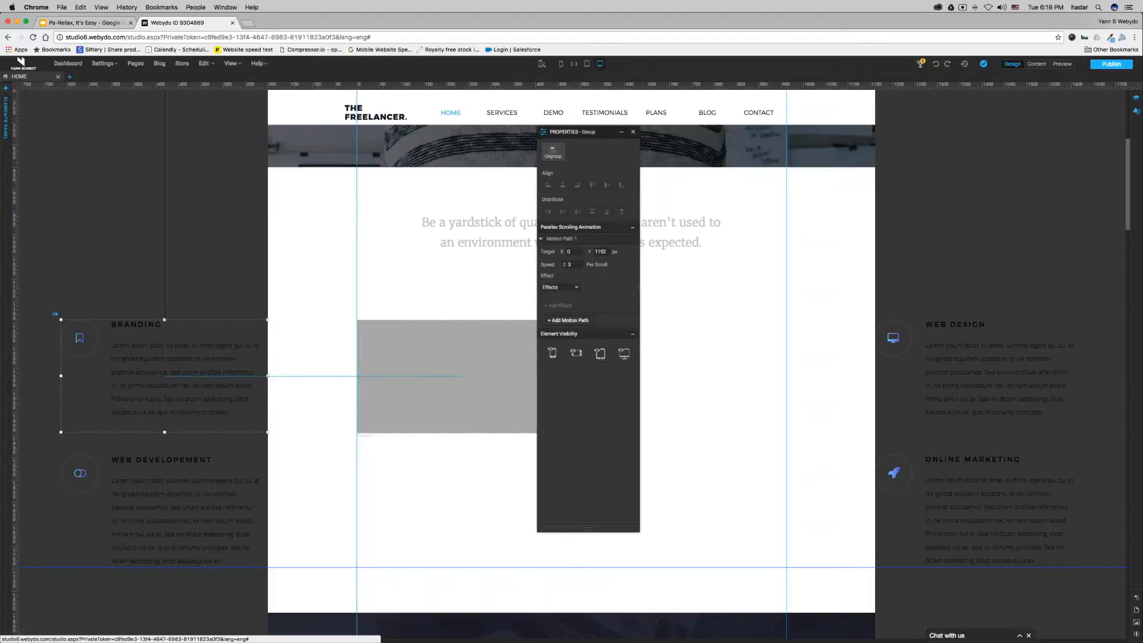
click(564, 287)
click(565, 316)
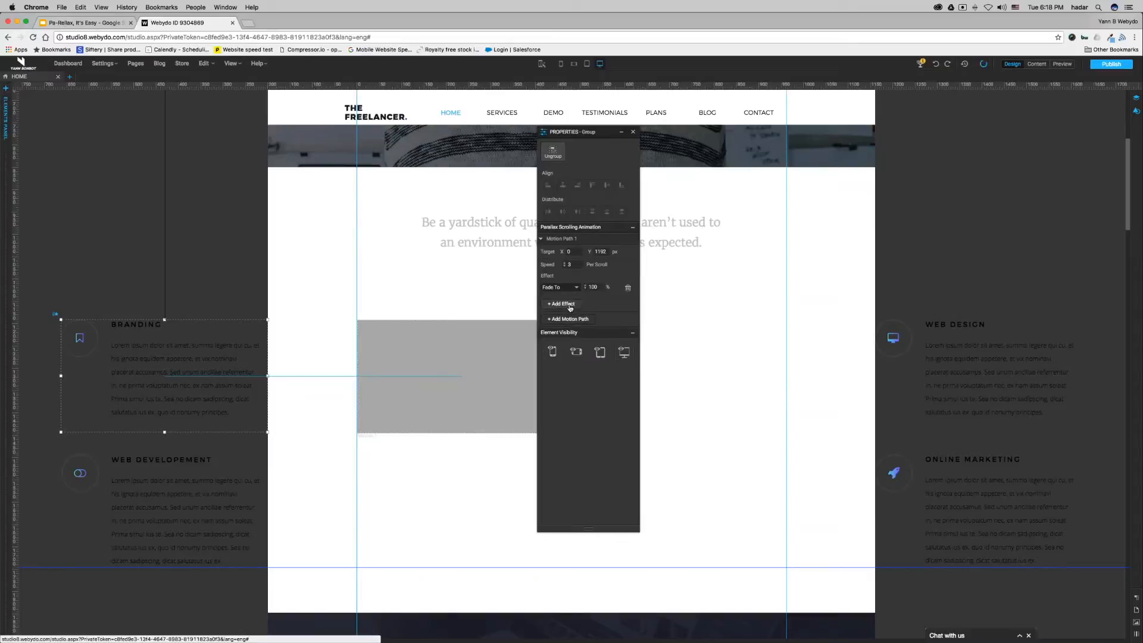
click(570, 308)
click(564, 299)
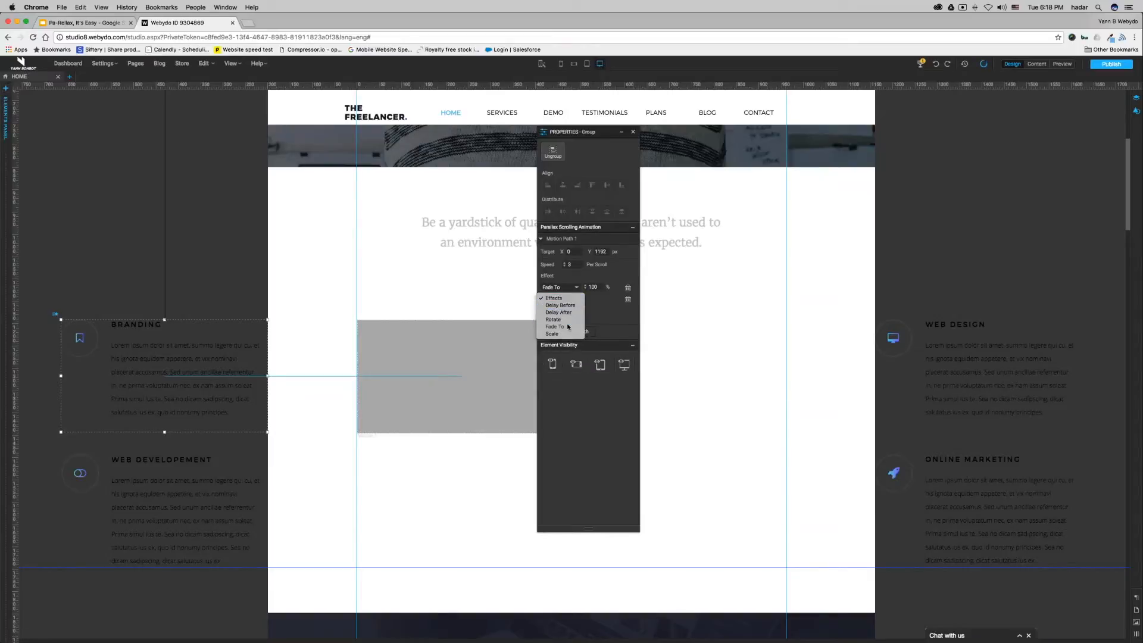
click(566, 320)
double_click(592, 298)
text(180)
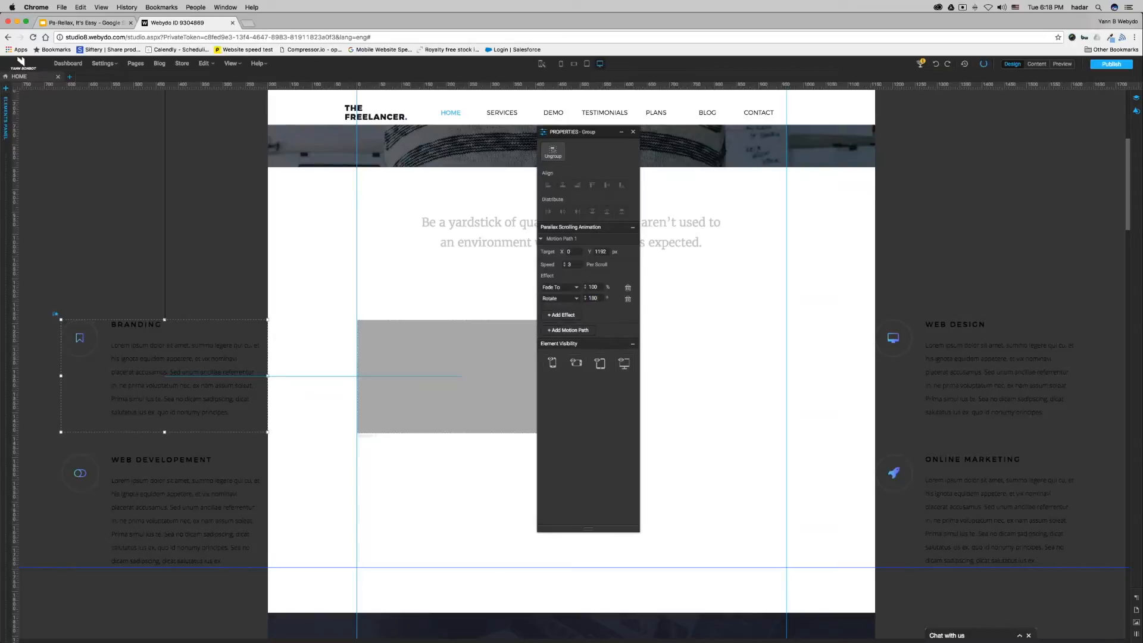
Deselect the Branding group and preview the page, scrolling to examine its fade and rotation
click(316, 273)
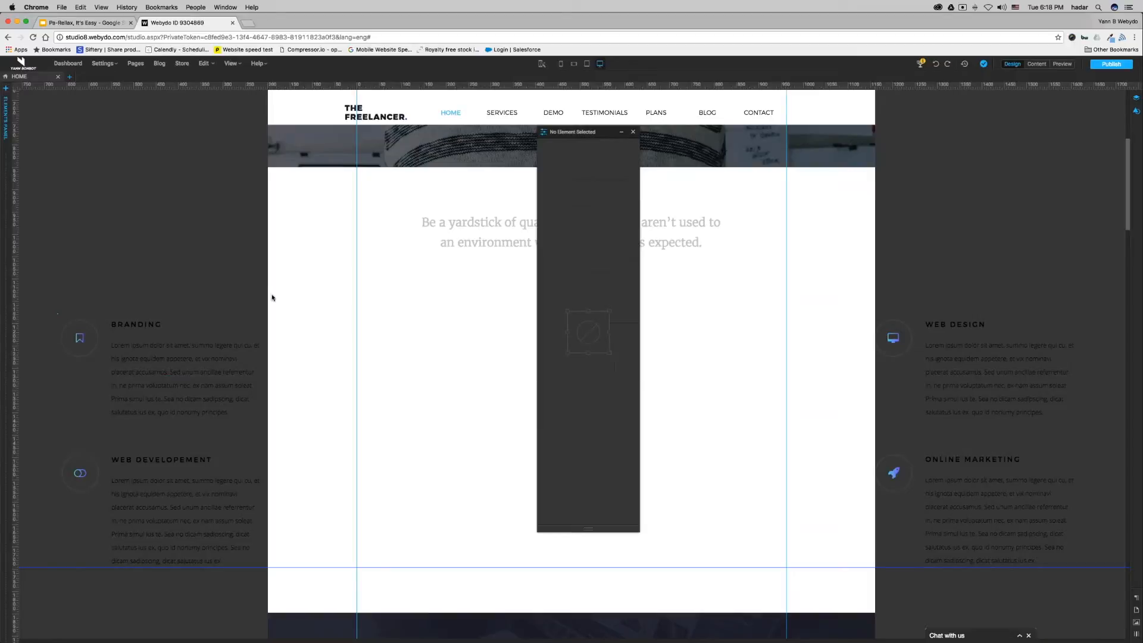
click(1062, 63)
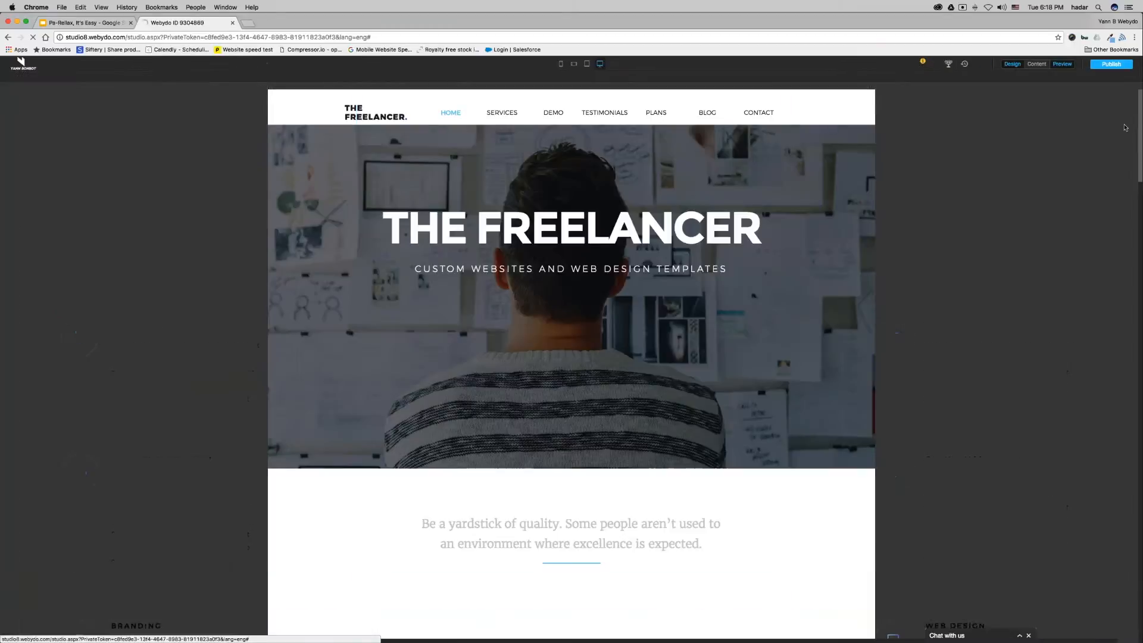
mouse_move(1139, 110)
mouse_down()
mouse_move(1140, 164)
mouse_move(1136, 103)
mouse_up()
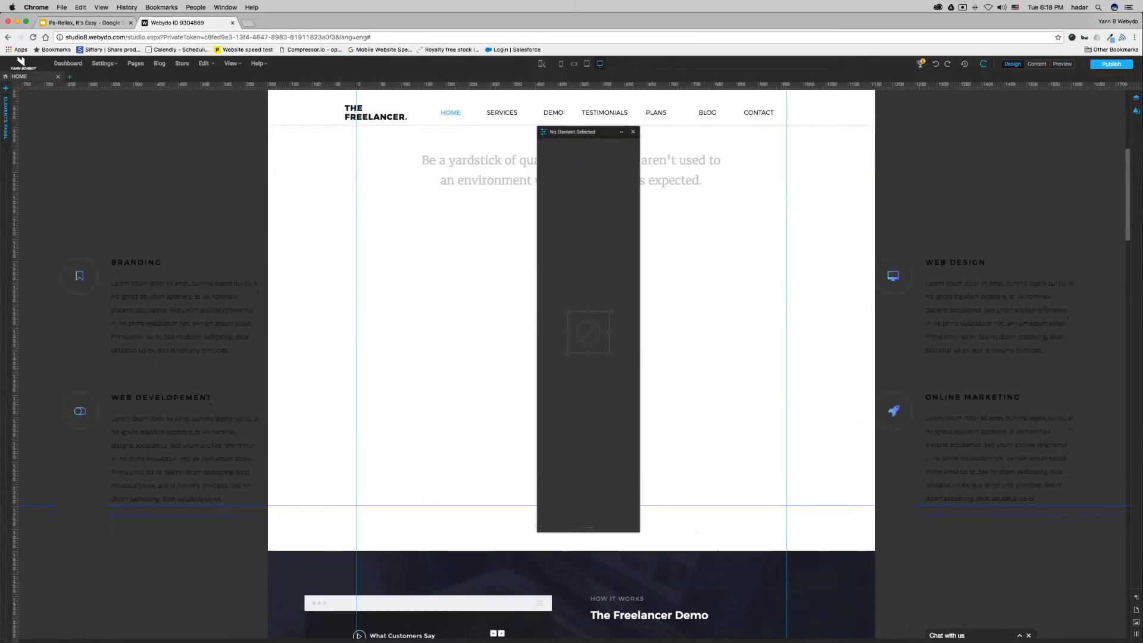
Add a parallax animation to the Web Developement group and raise its start line to the red guide above The Freelancer title
click(166, 478)
right_click(166, 478)
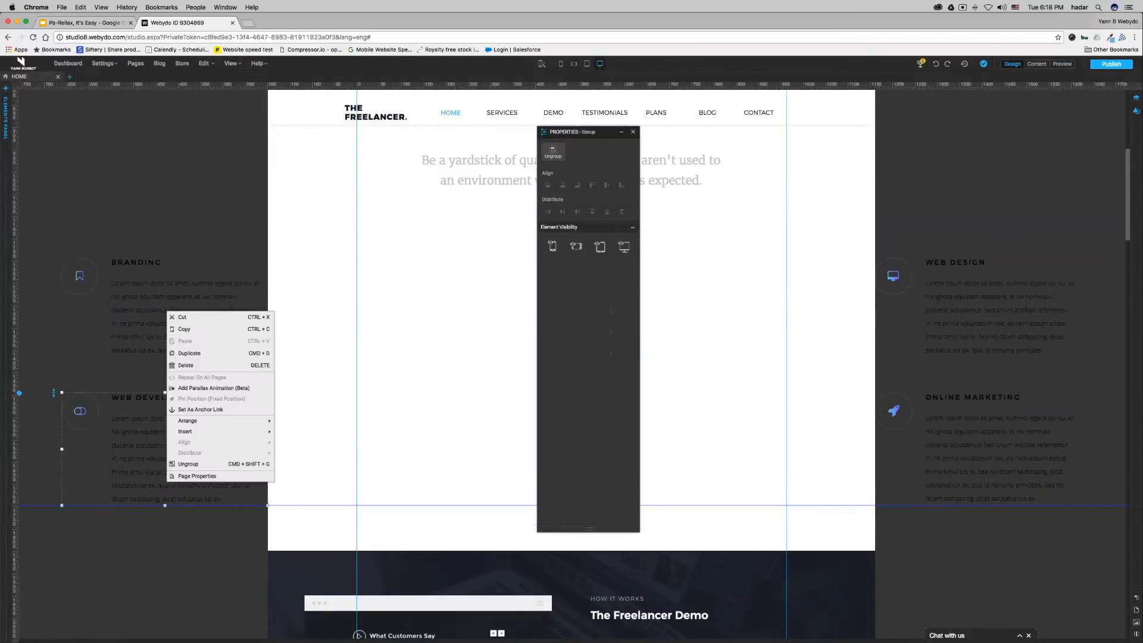
click(182, 388)
scroll(205, 332, up, 3)
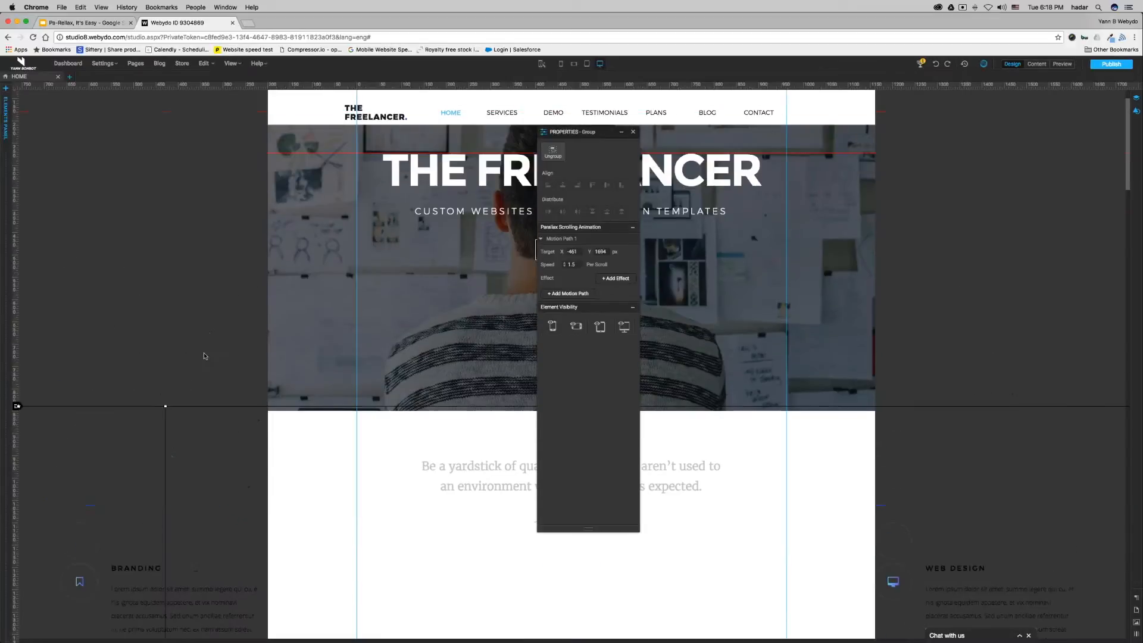
drag(229, 210, 229, 211)
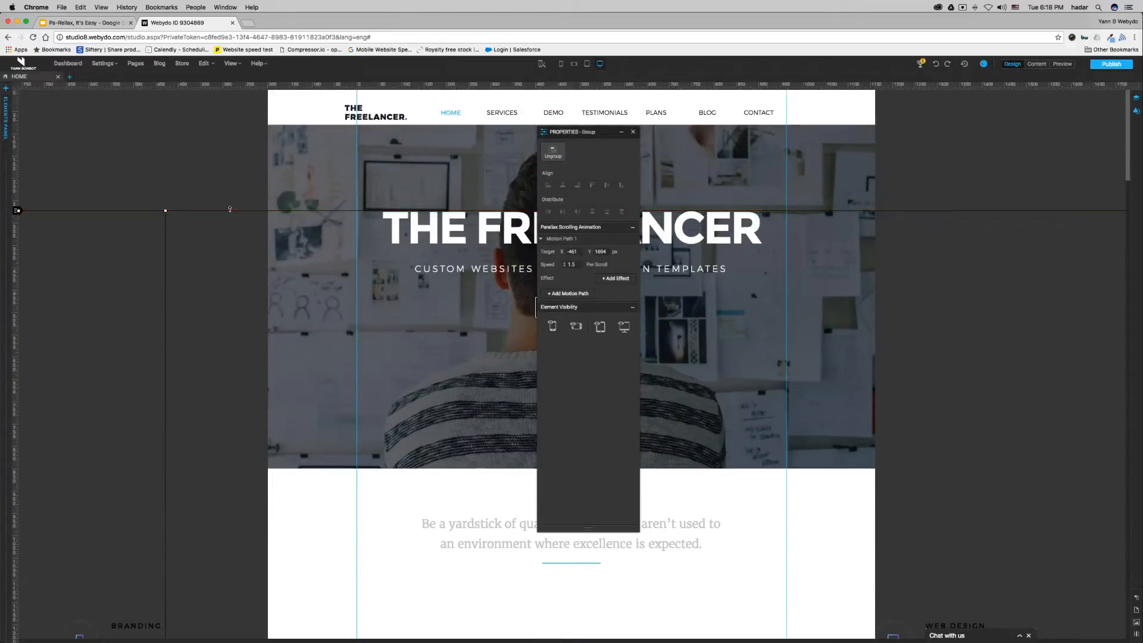
Set the target X of the Web Developement group's Motion Path 1 to 0
scroll(229, 211, down, 7)
scroll(572, 366, down, 1)
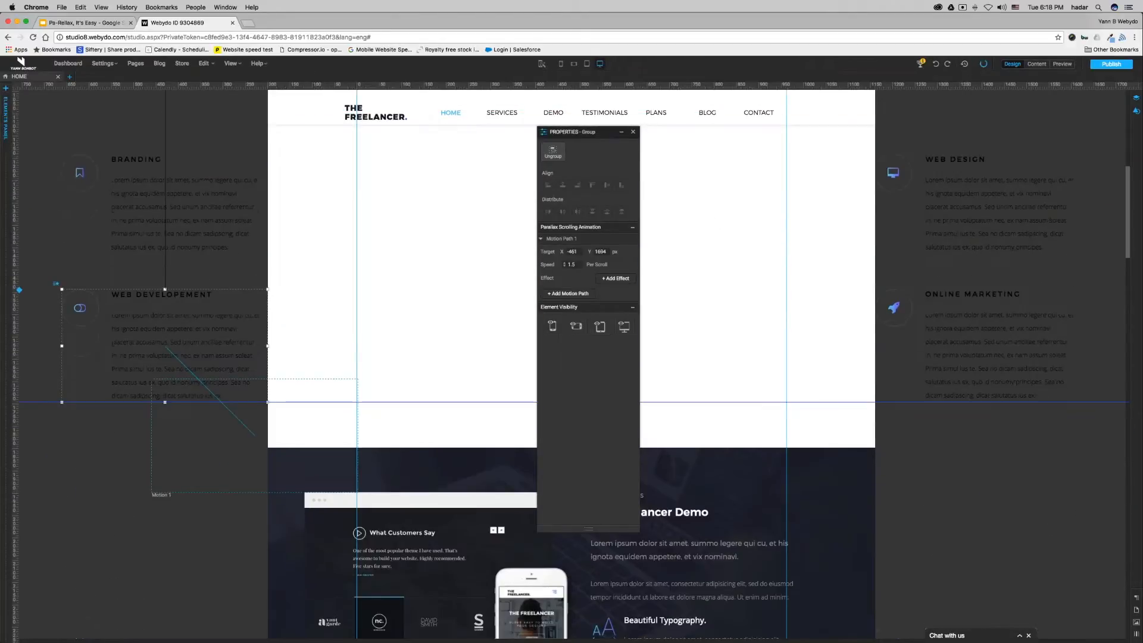
key(BackSpace)
key(BackSpace)
key(BackSpace)
key(BackSpace)
text(0)
key(Return)
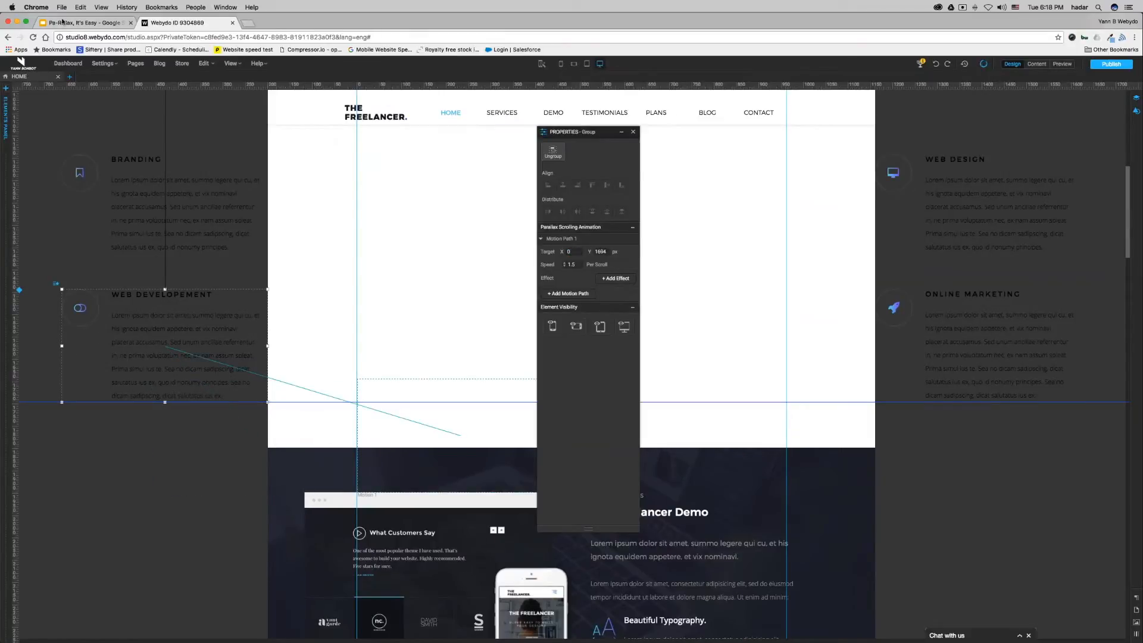
Check the recorded Web Development position in the cheat sheet and set the group's Motion Path 1 target Y to 1494 and speed to 2.8
click(61, 22)
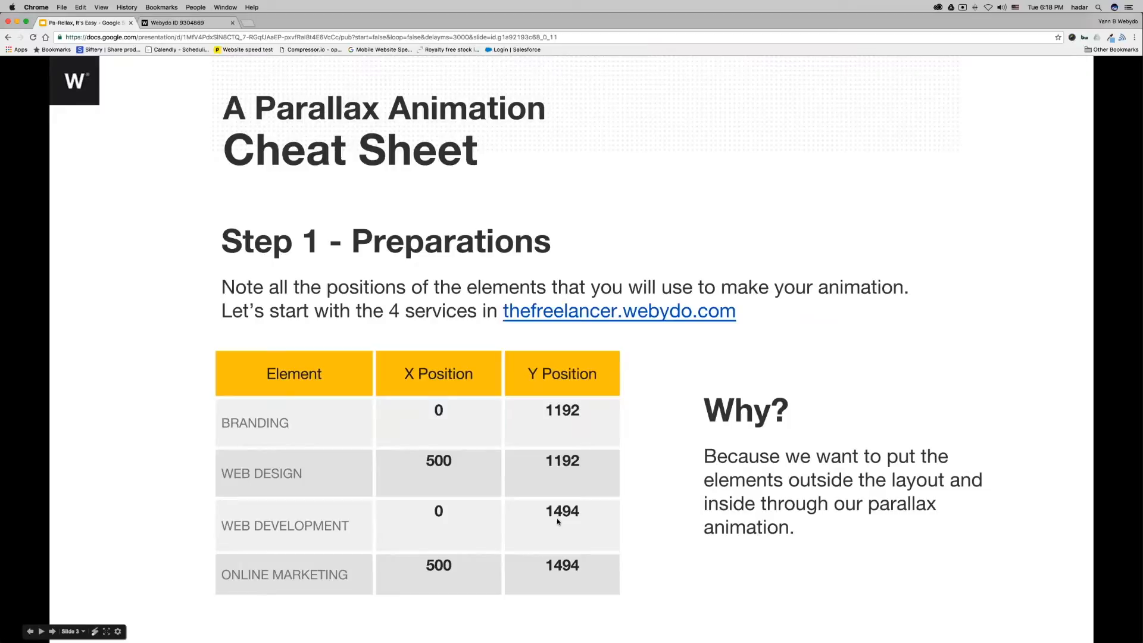
click(177, 23)
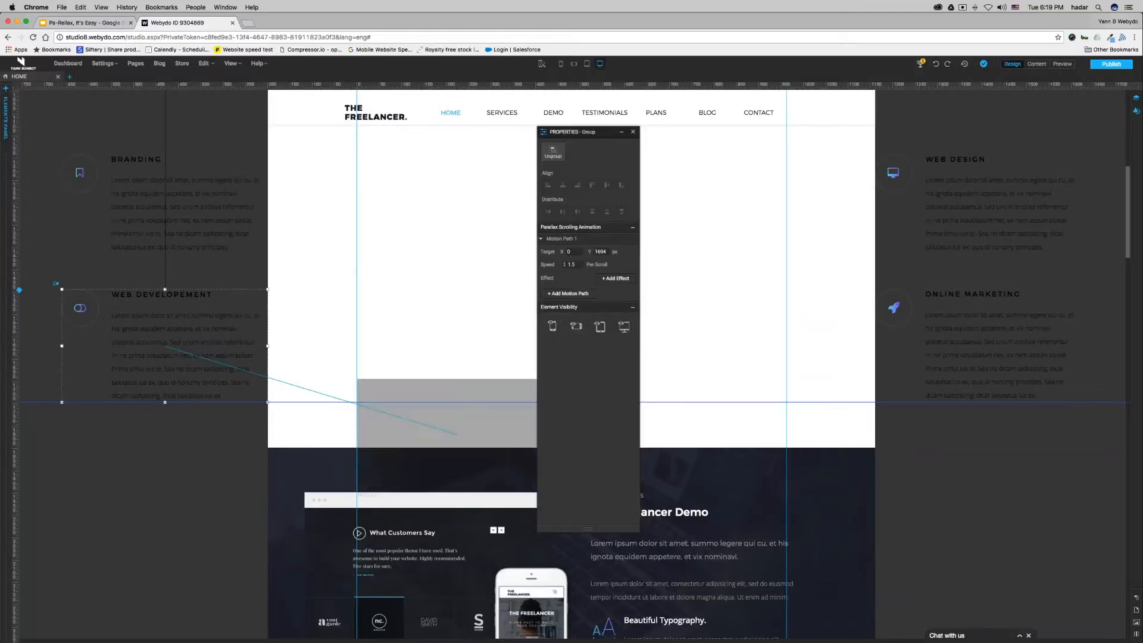
key(Return)
text(1494)
key(Return)
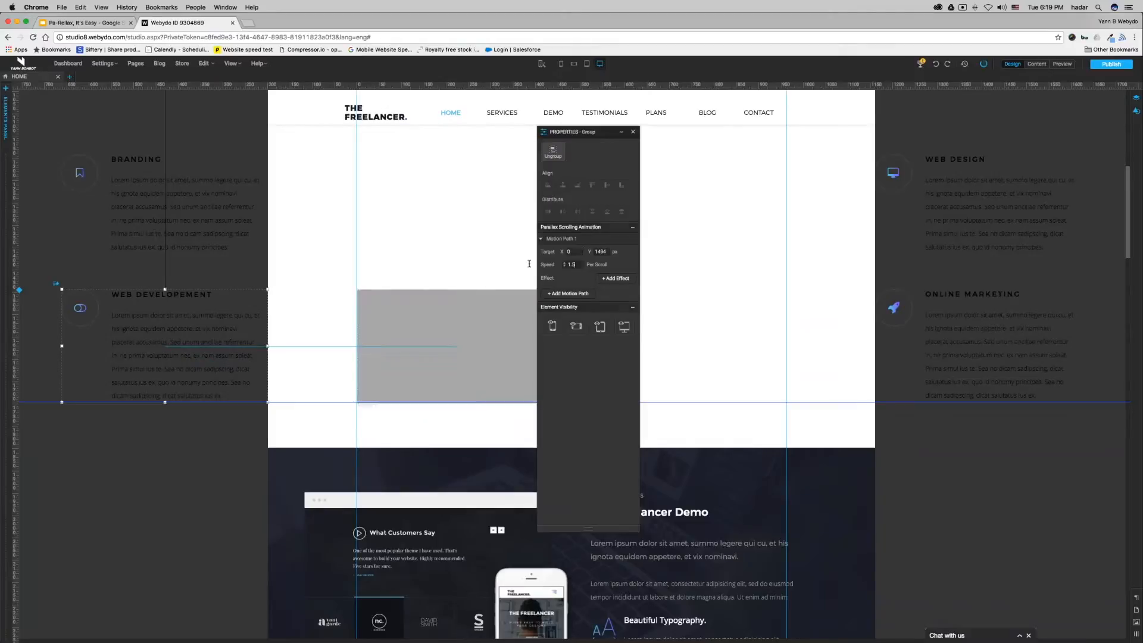
key(Tab)
text(2)
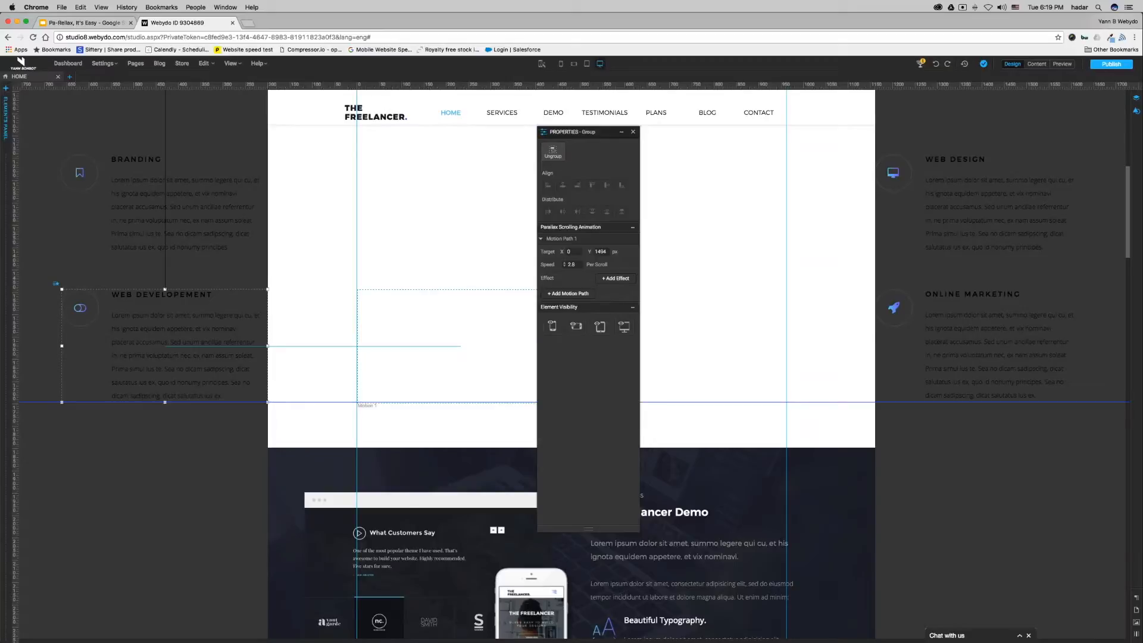
Add a parallax animation to the Online Marketing group and raise its start line to just above The Freelancer title
click(867, 290)
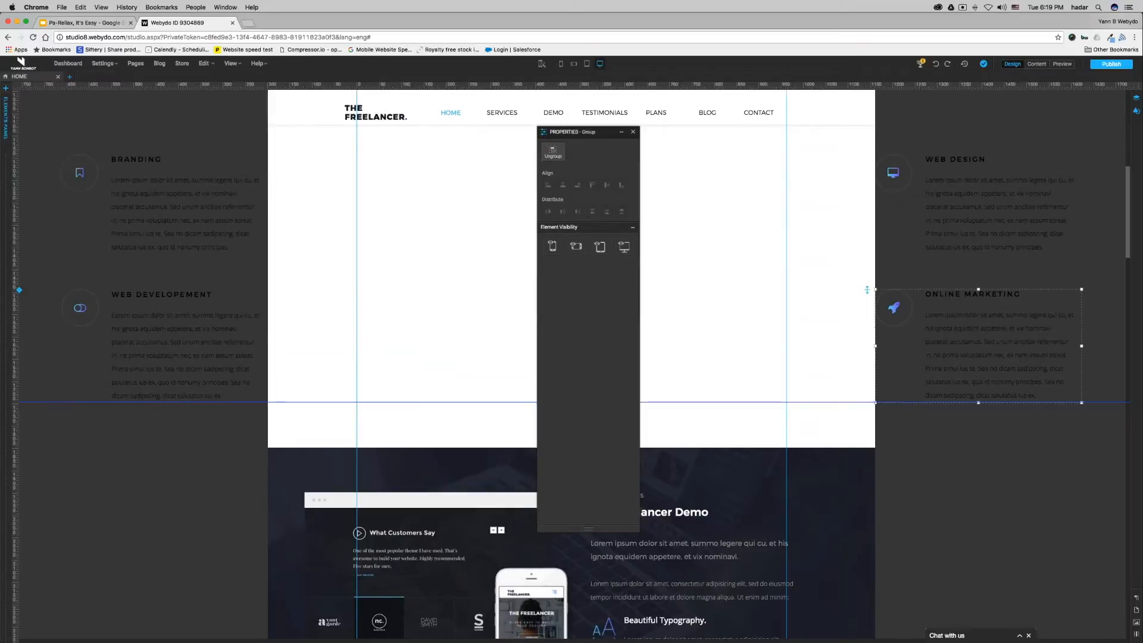
right_click(936, 327)
click(977, 406)
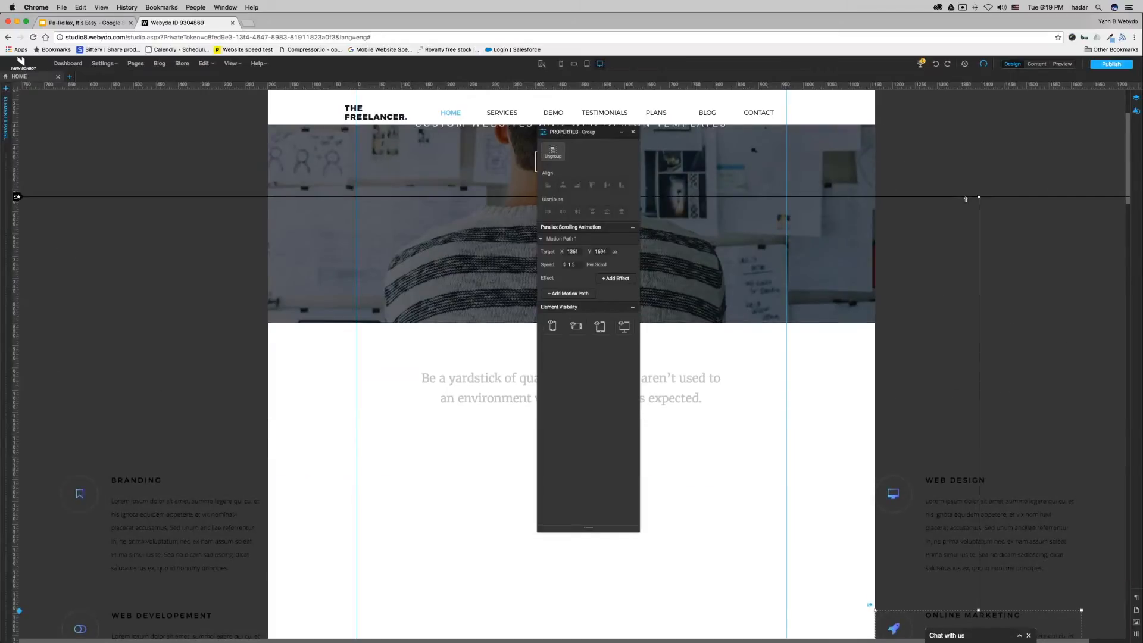
scroll(975, 296, up, 3)
drag(979, 327, 977, 196)
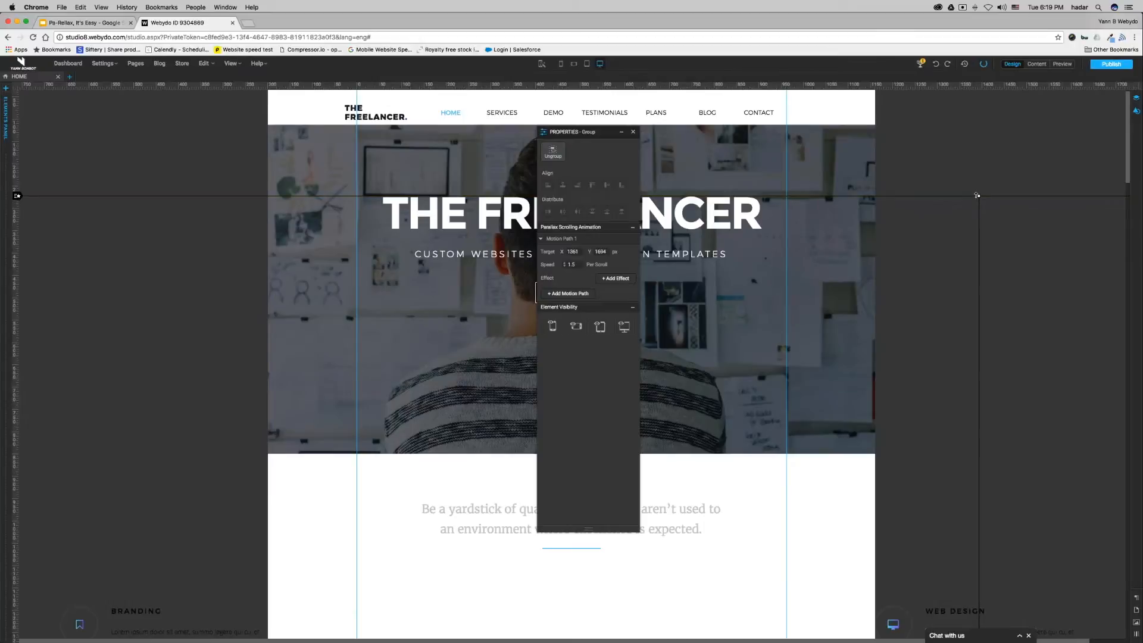
click(965, 263)
scroll(965, 263, down, 9)
click(964, 264)
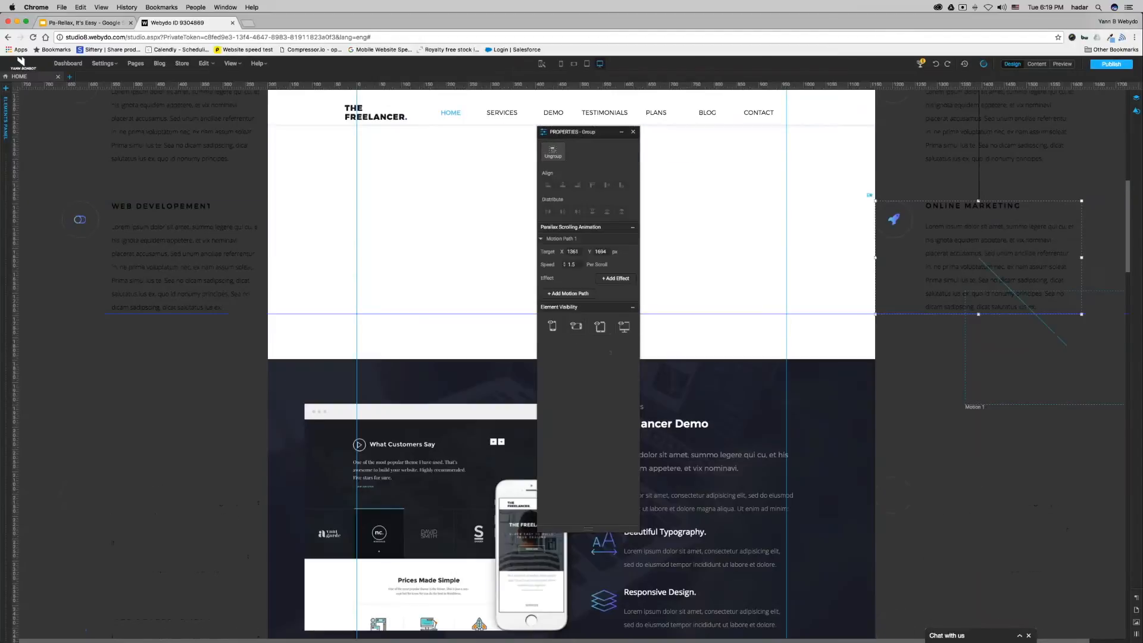
Set the Online Marketing group's Motion Path 1 target to X 500 and Y 1494, with a speed of 2.8
scroll(964, 263, up, 2)
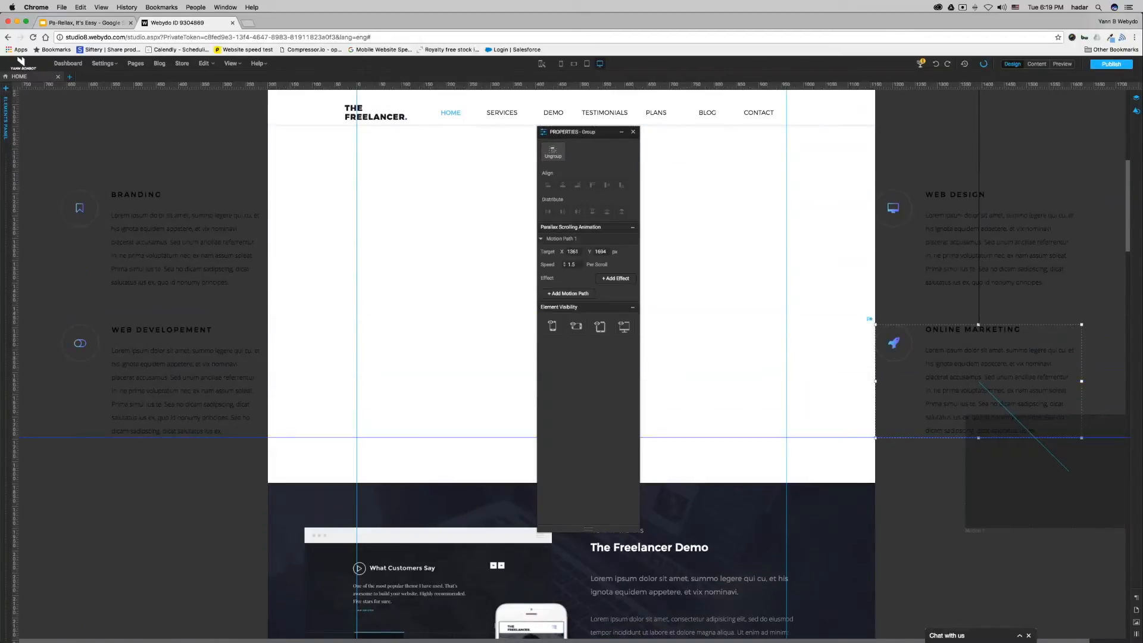
drag(579, 252, 558, 251)
text(500)
key(Tab)
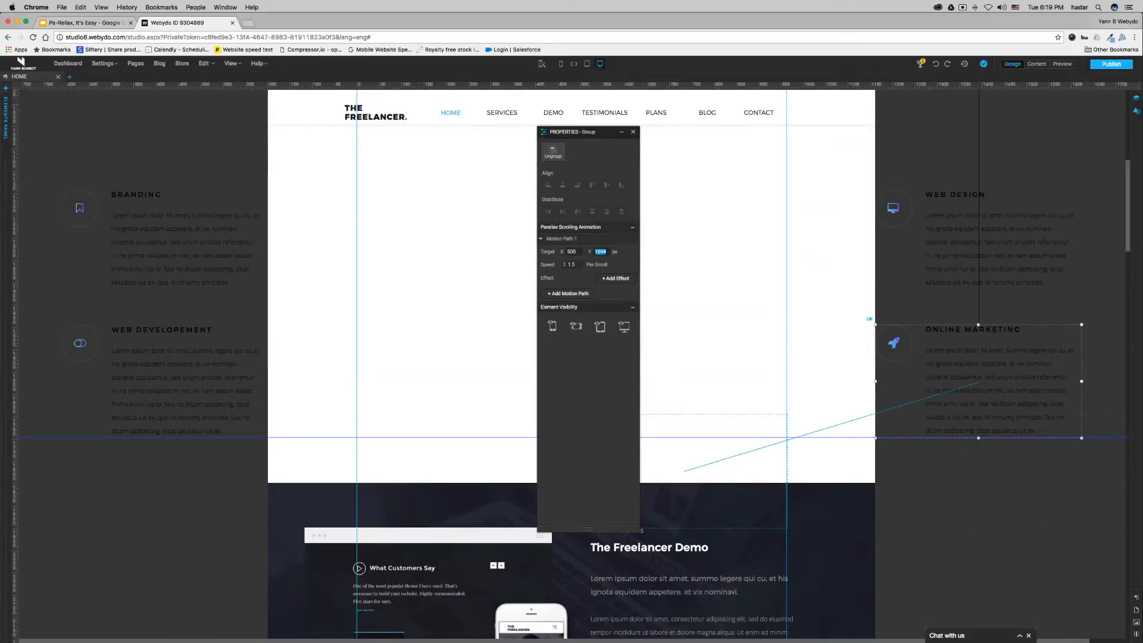
text(1494)
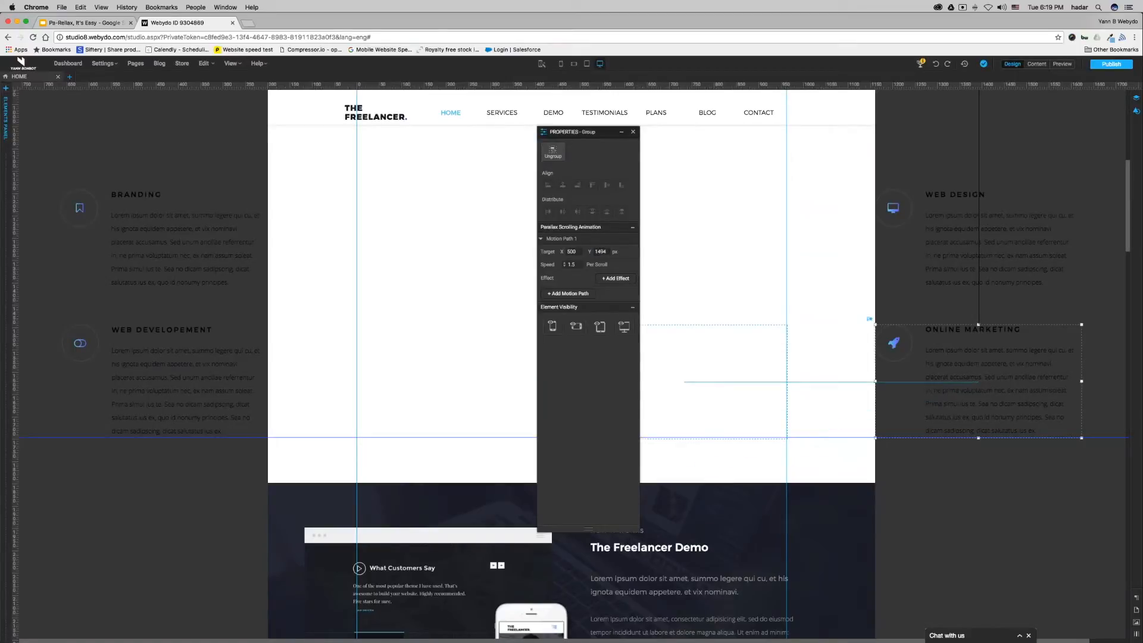
key(Tab)
text(2)
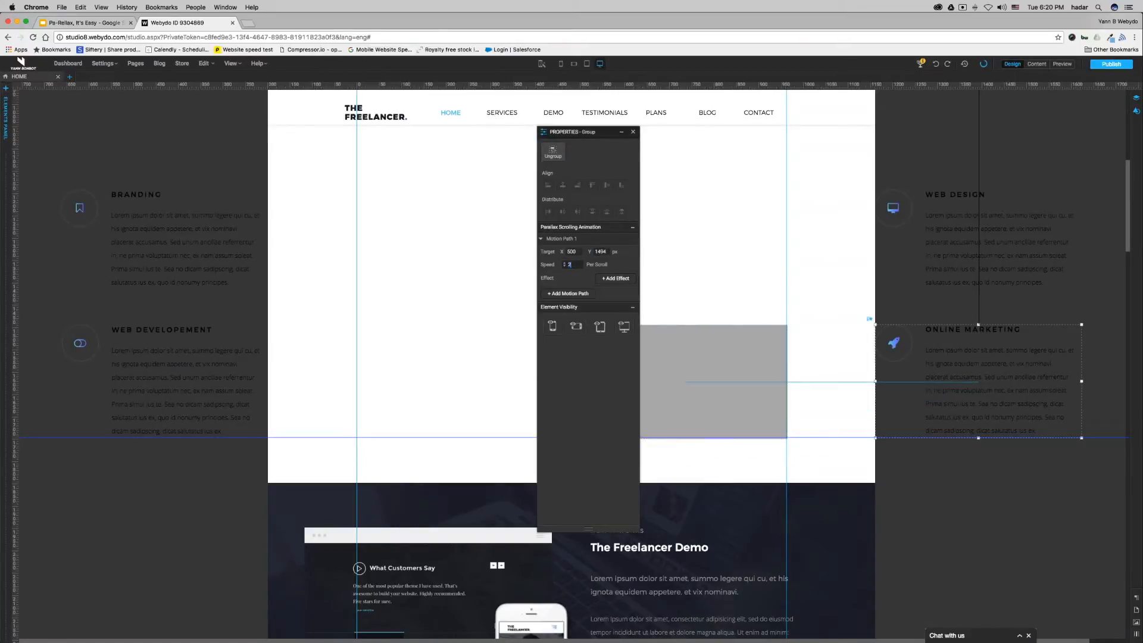
Add a Fade To effect to the Web Developement group's Motion Path 1
click(238, 372)
click(615, 278)
click(562, 288)
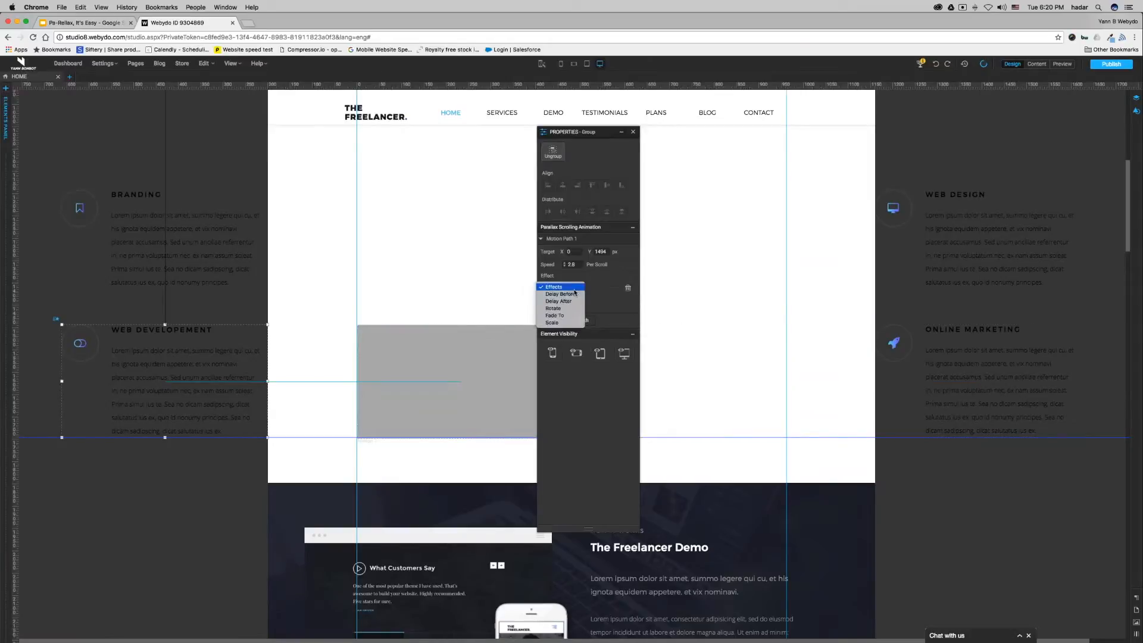
Add a Fade To effect of 100% and a Rotate effect of 180° to the Online Marketing group's Motion Path 1
click(953, 381)
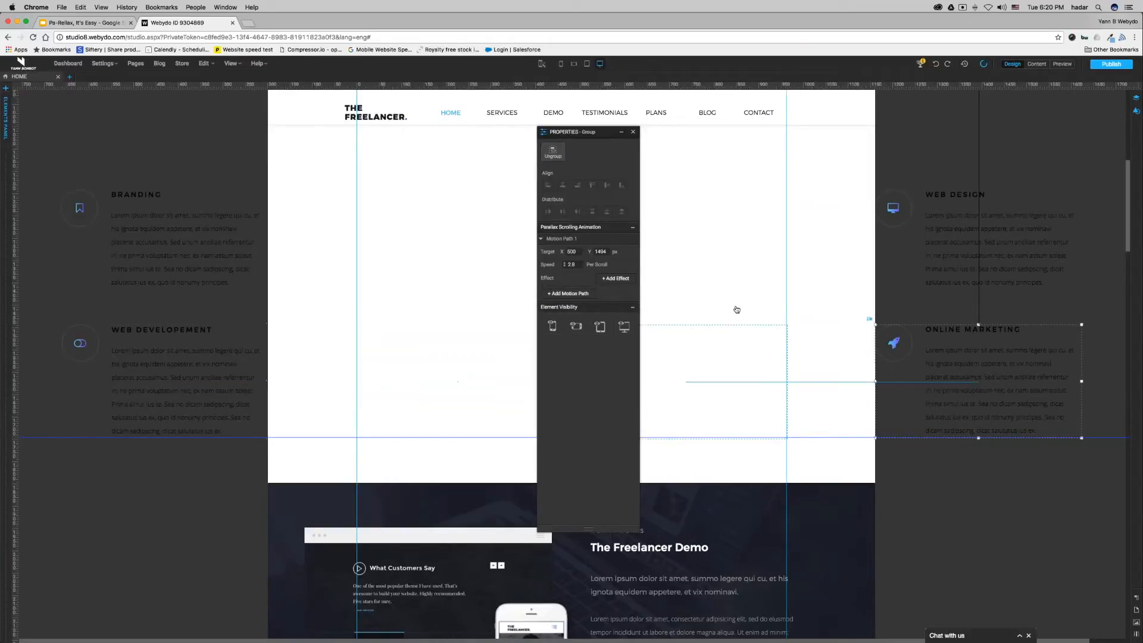
click(575, 288)
click(569, 297)
click(562, 303)
click(559, 299)
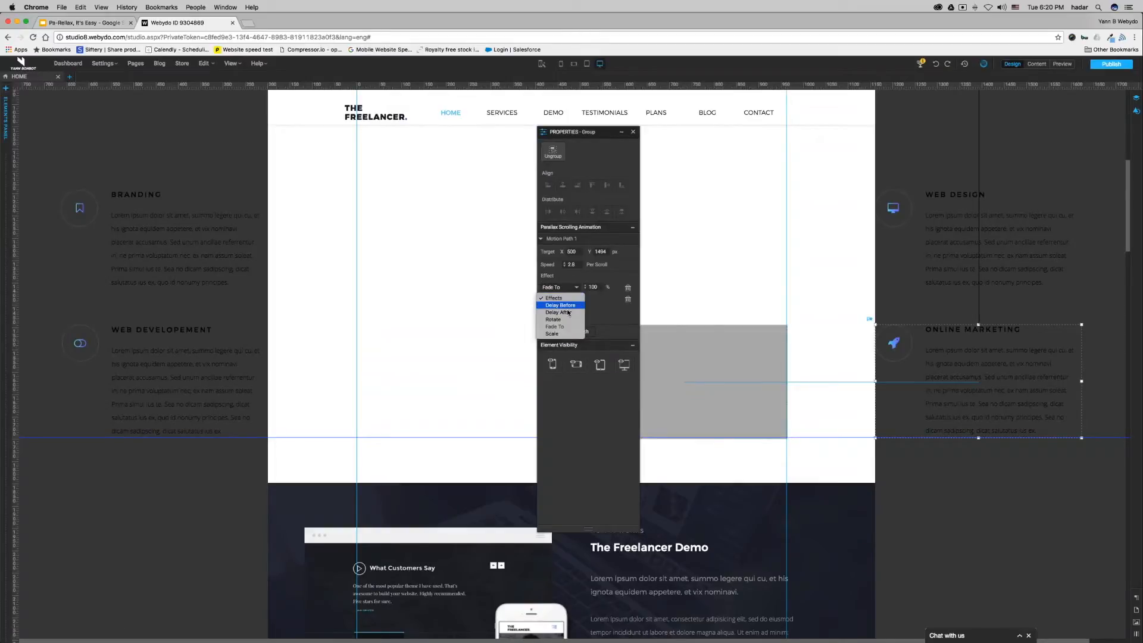
click(566, 320)
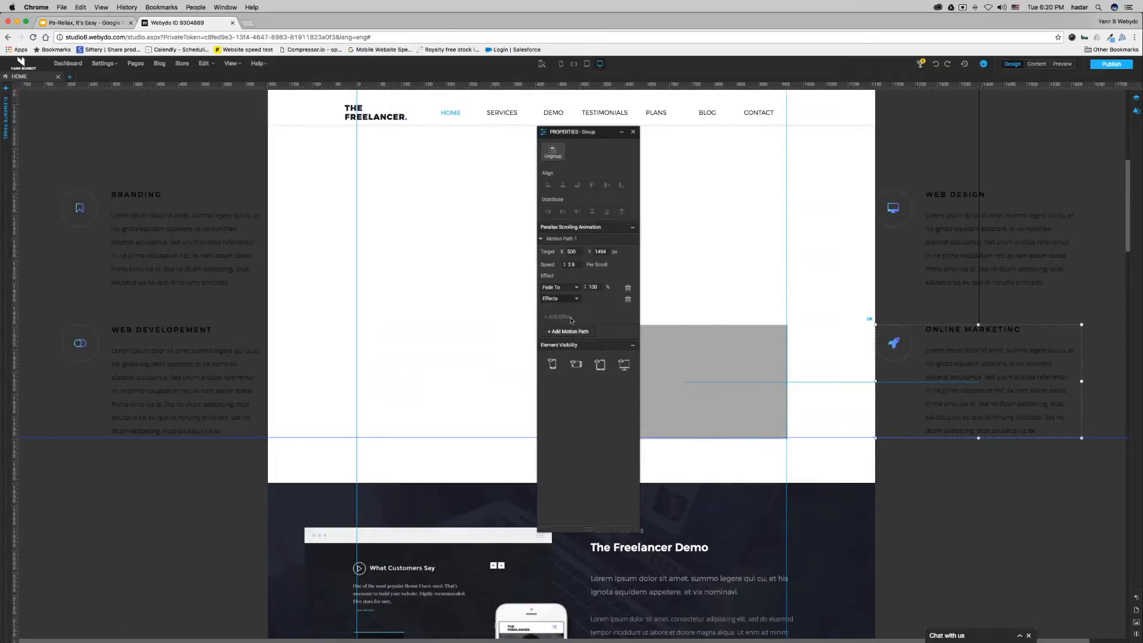
double_click(593, 298)
text(180)
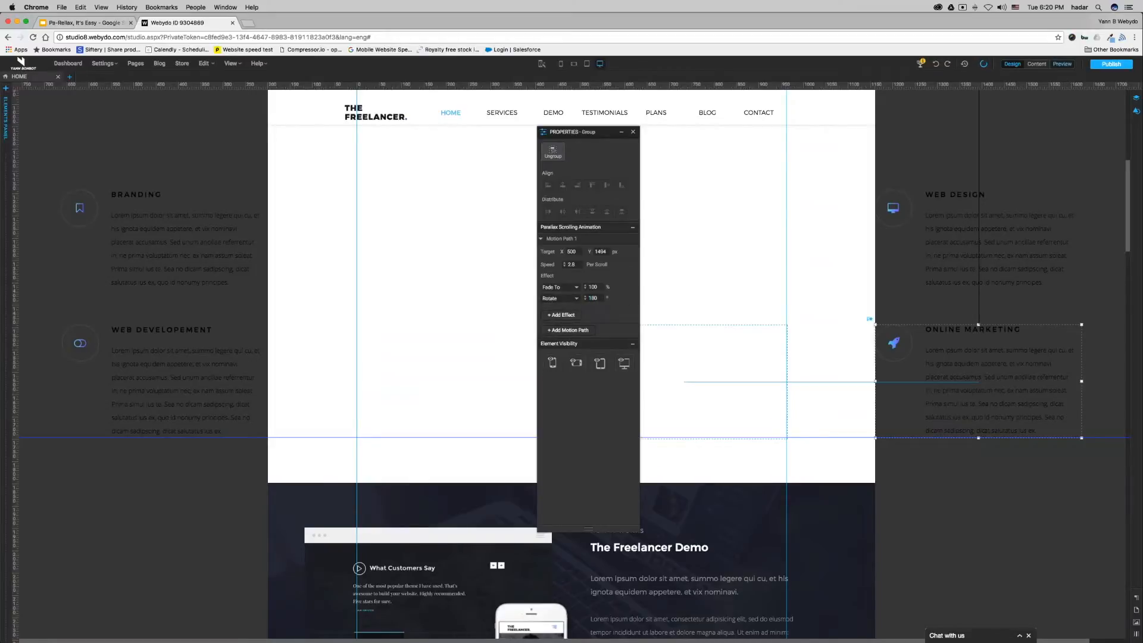
Preview the page and scroll down and back up to examine the motion of all four service groups
click(1062, 64)
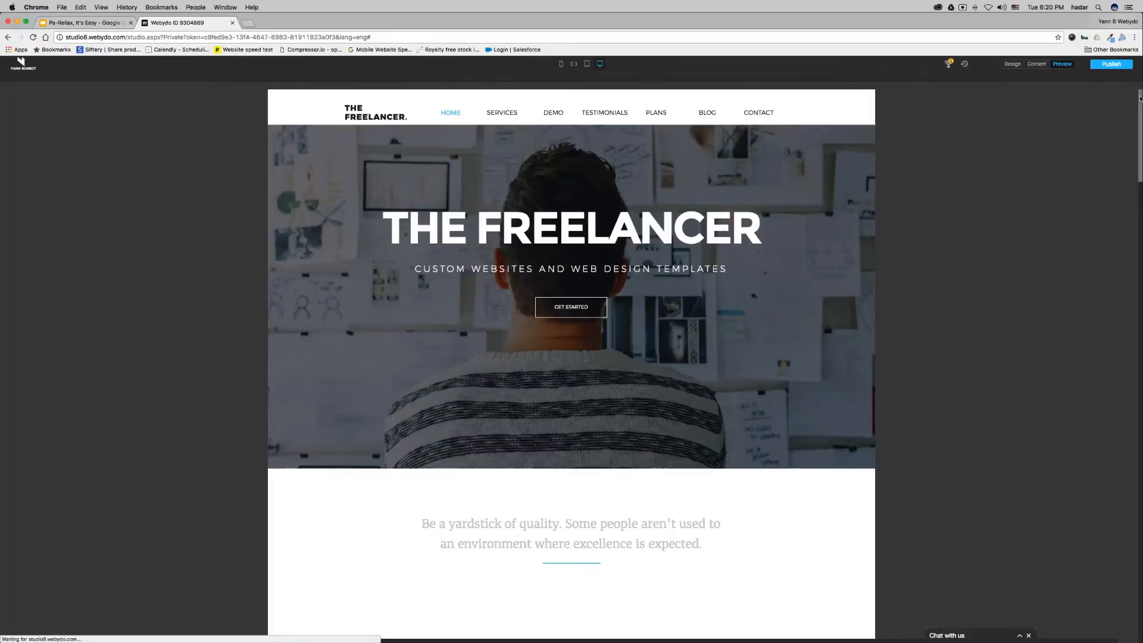
scroll(1139, 105, down, 1)
drag(1139, 105, 1139, 165)
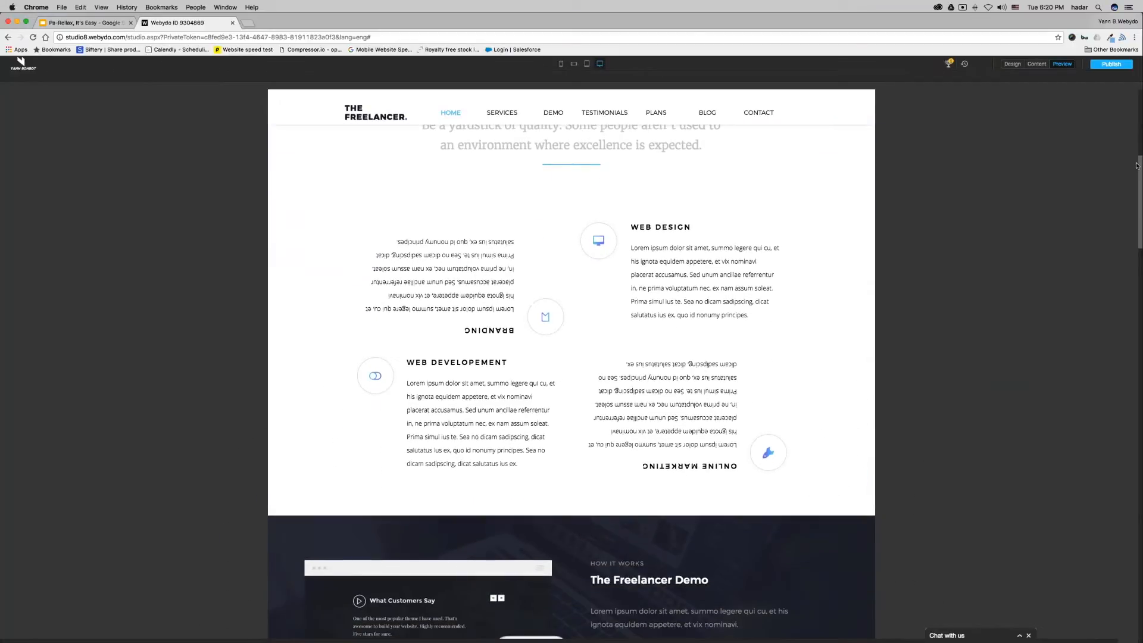
drag(1138, 166, 1137, 88)
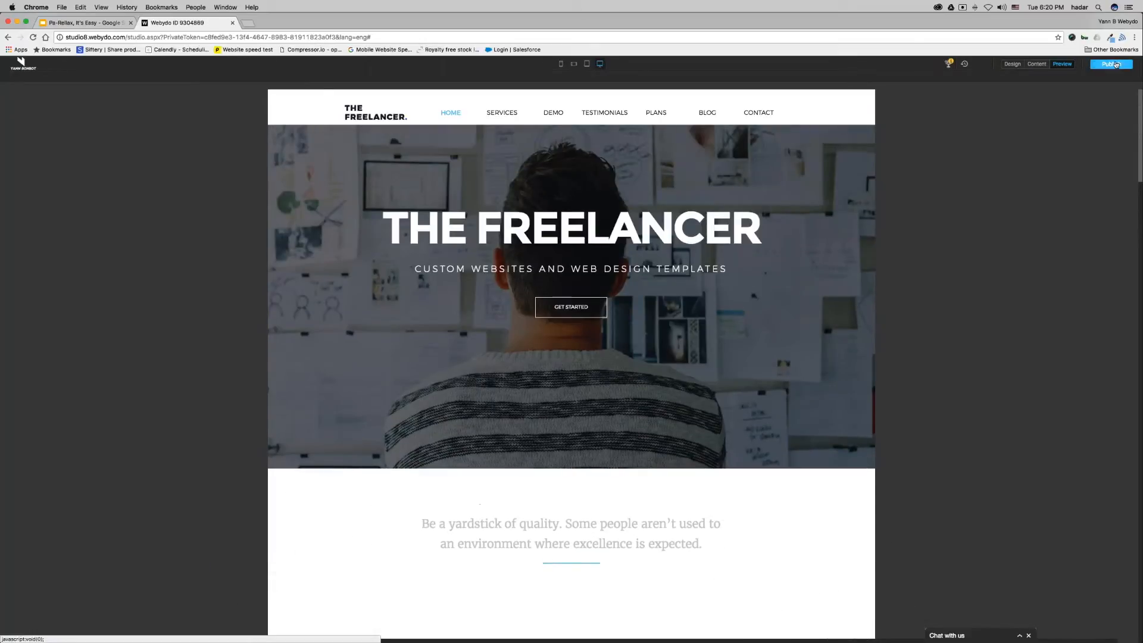
Publish the website and copy the address of the live site
click(1111, 64)
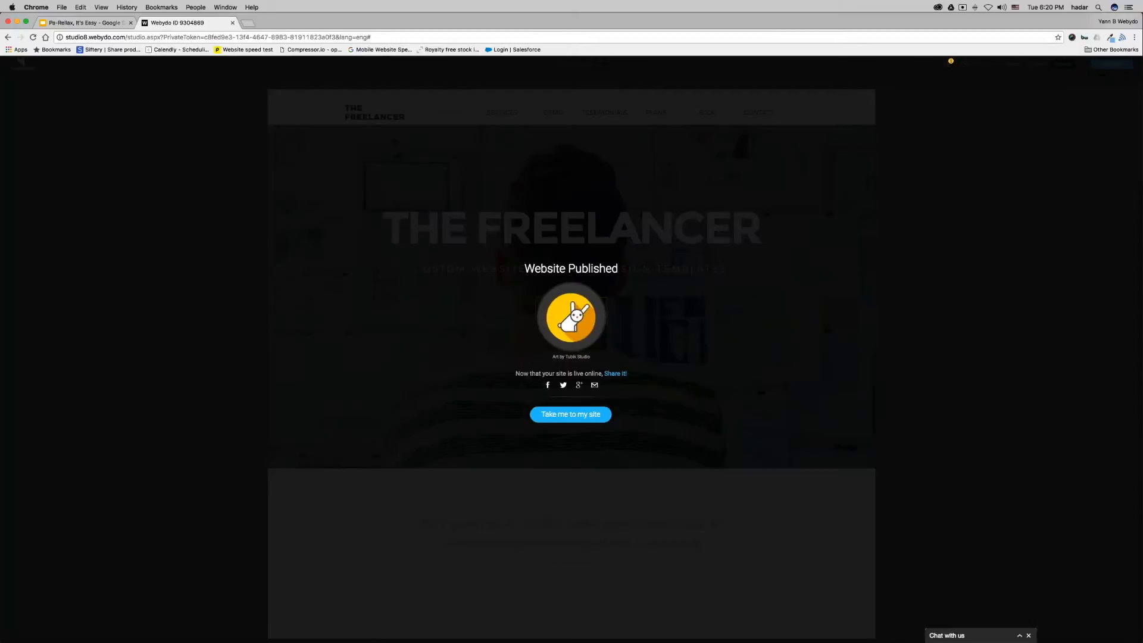
click(570, 413)
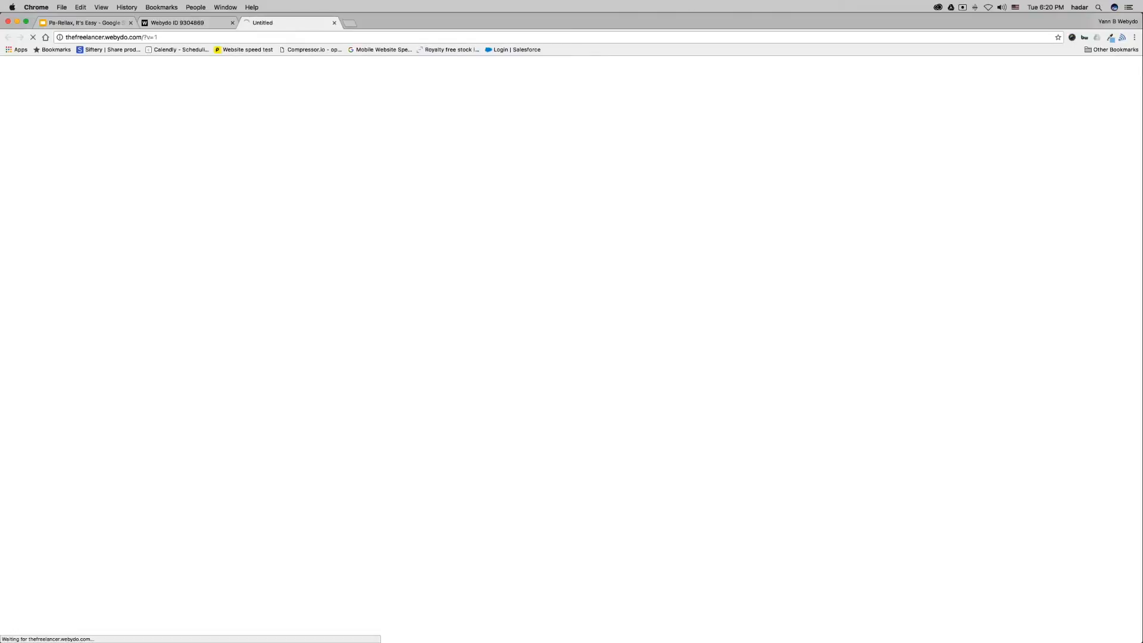
key(super+c)
key(super+Tab)
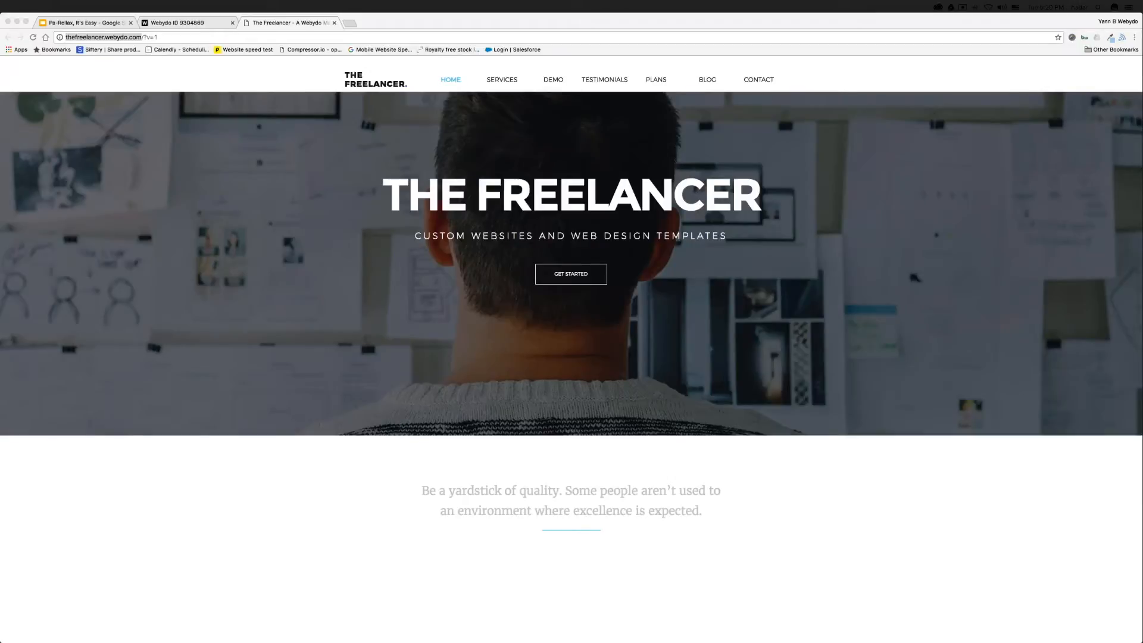
key(super+Tab)
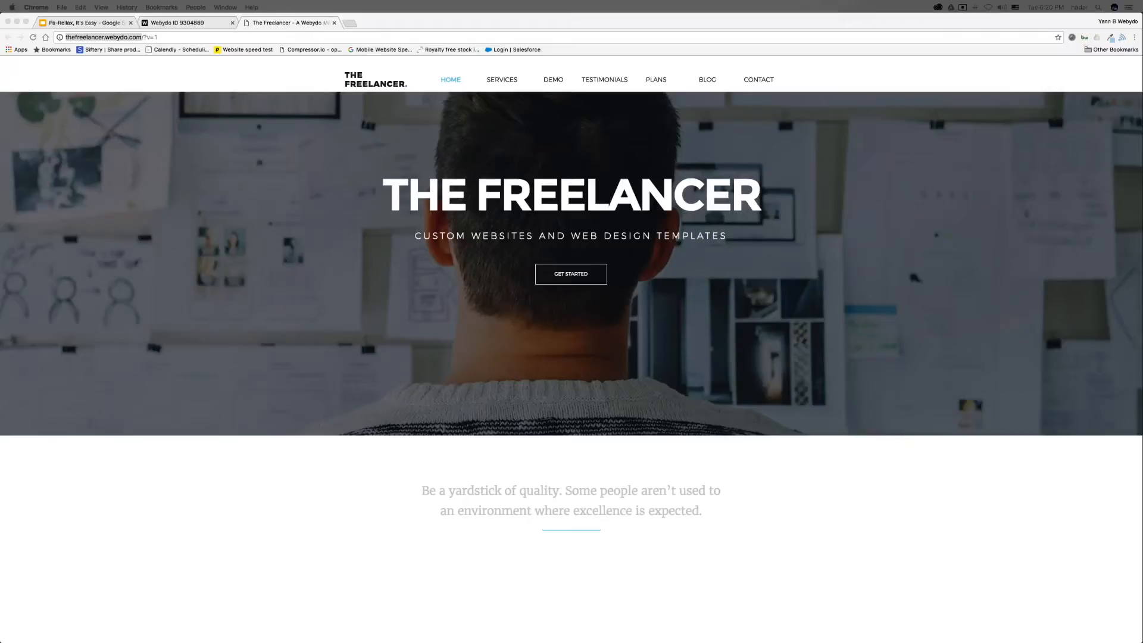
Return to the cheat sheet presentation and review the parallax slides up to "Step 2 - Let's Continue"
click(87, 23)
click(281, 291)
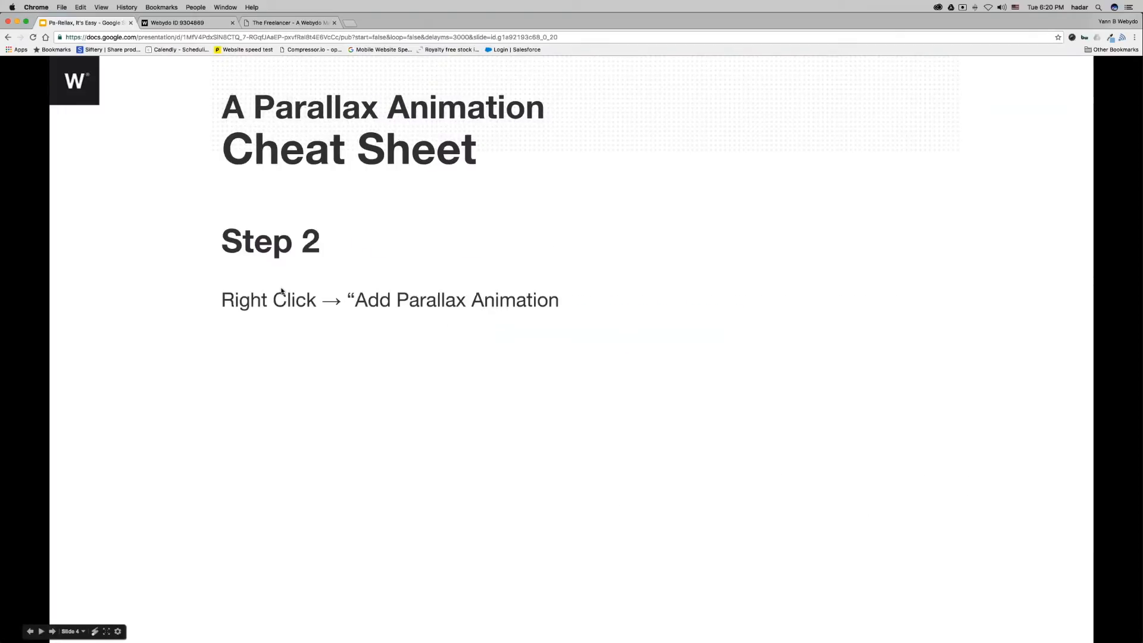
click(282, 290)
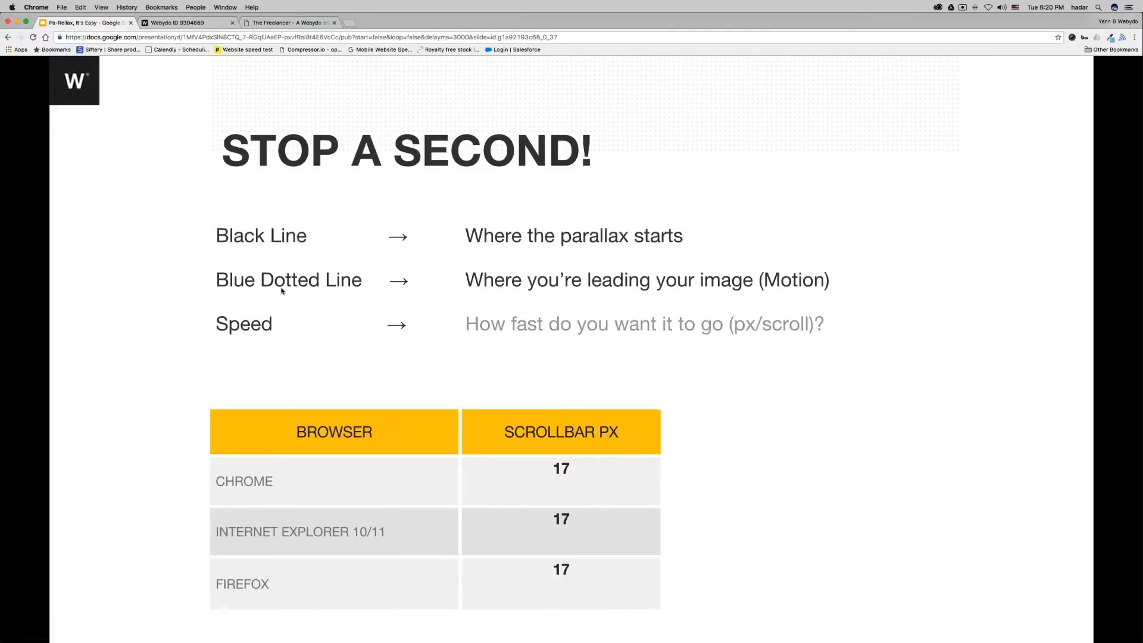
click(281, 291)
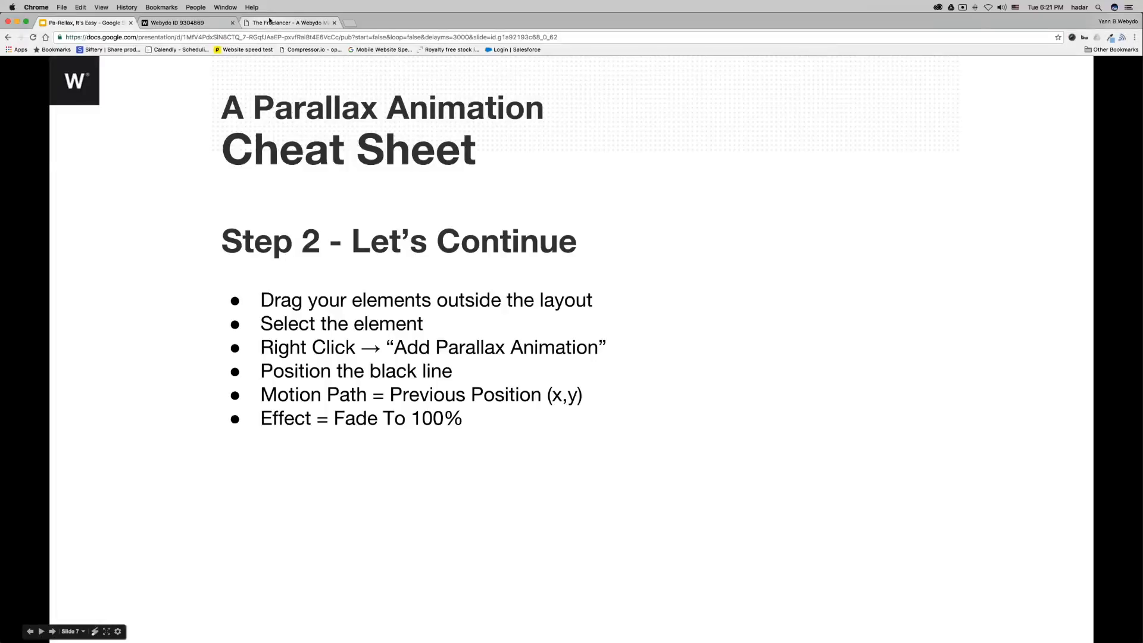
Examine the service groups' parallax animation on the published Freelancer site by scrolling down and back up
click(269, 22)
scroll(616, 232, down, 5)
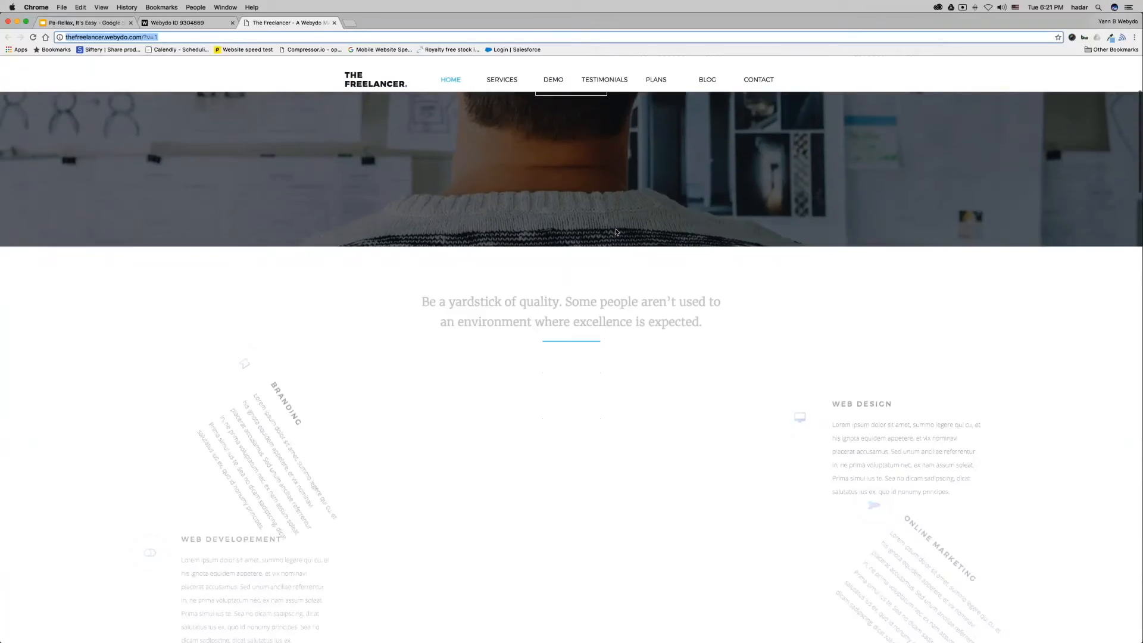
scroll(616, 232, up, 5)
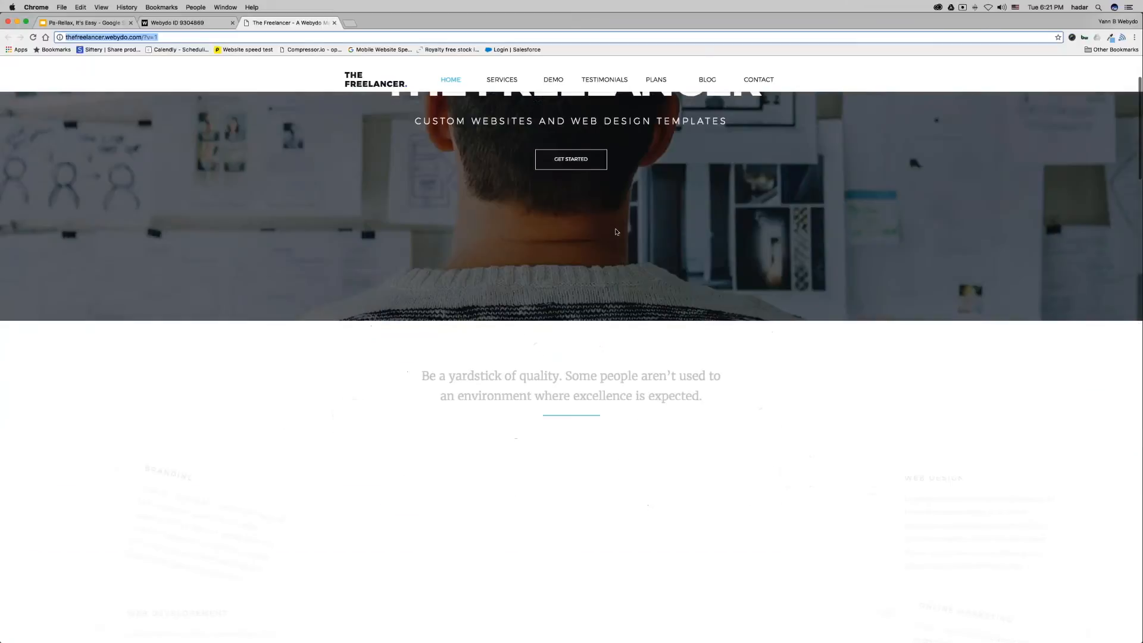
Switch the Webydo editor back to design mode and advance the cheat sheet presentation to the "Parallax - Double Time" slide
key(super+alt+Left)
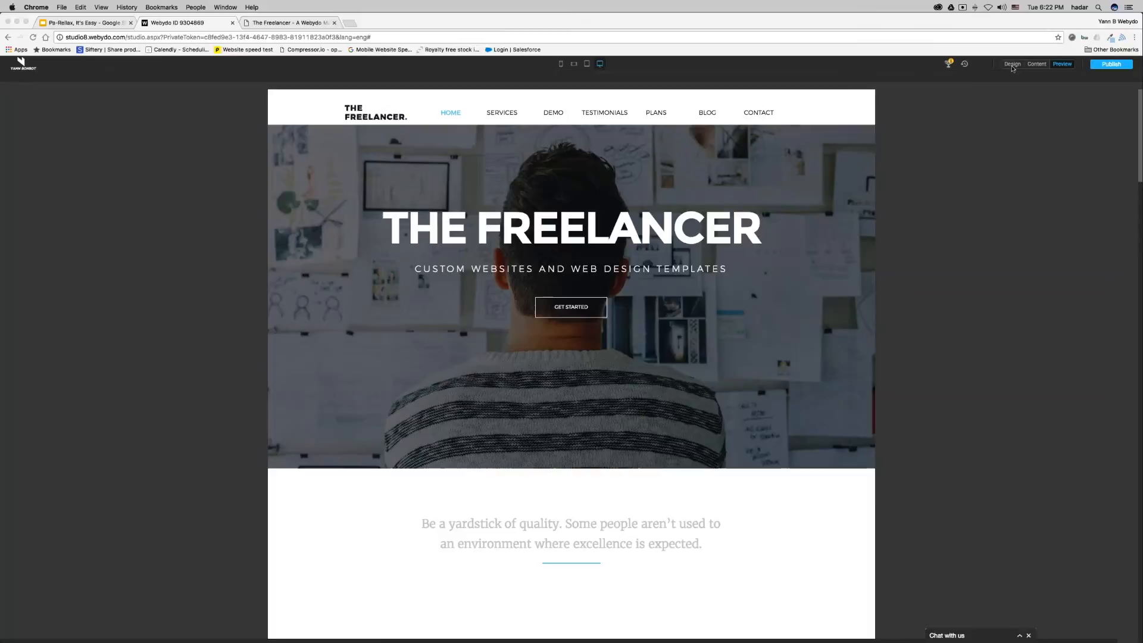
click(81, 23)
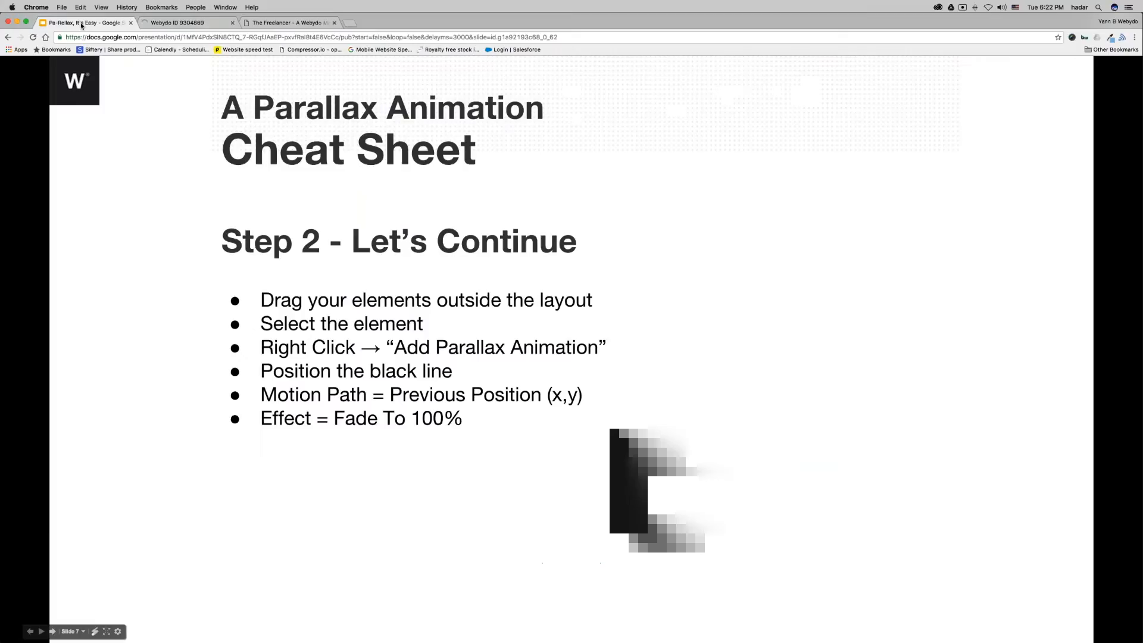
key(Right)
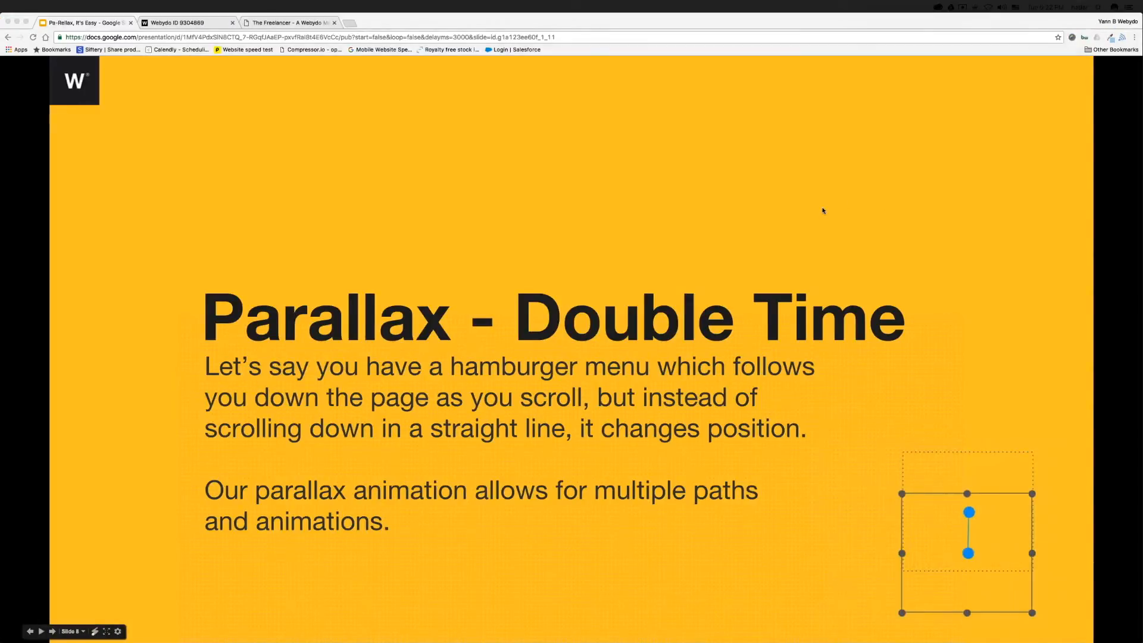
Return to the Webydo editor and open the hidden HOME PA-RELLAX page
click(219, 24)
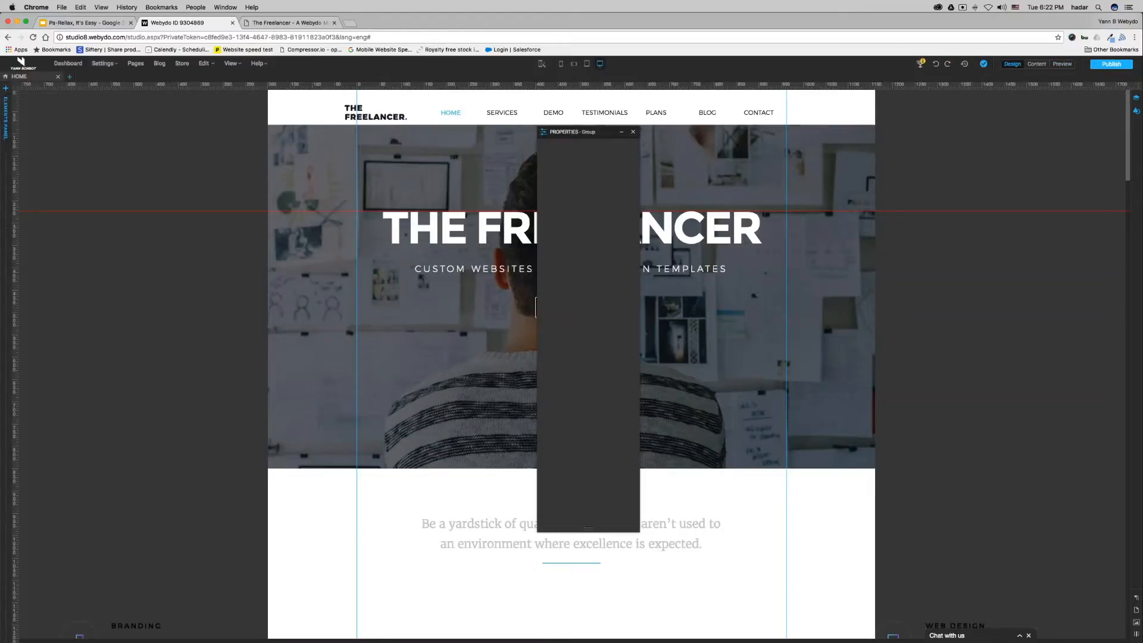
click(69, 77)
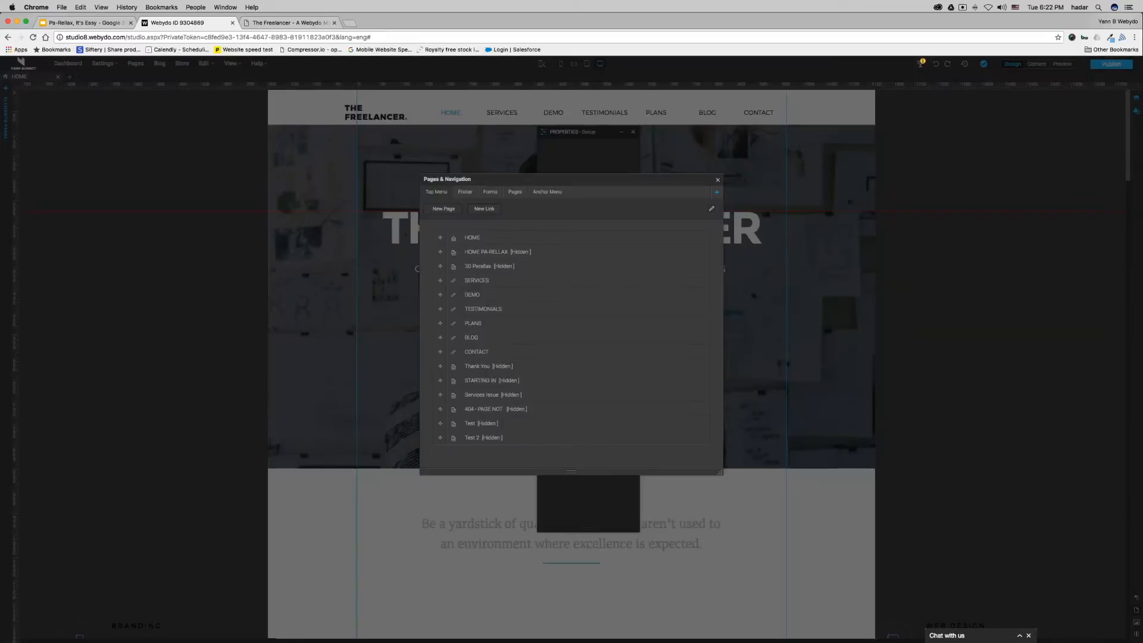
click(478, 252)
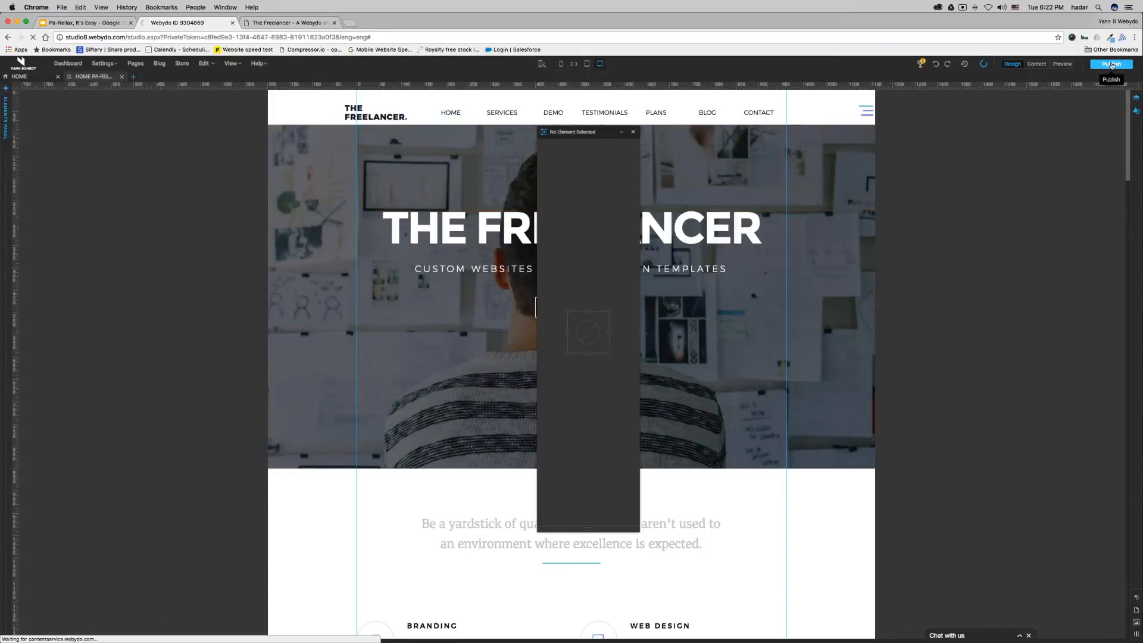
Publish the website, open the live site and copy the page's URL for sharing in another app
click(1111, 65)
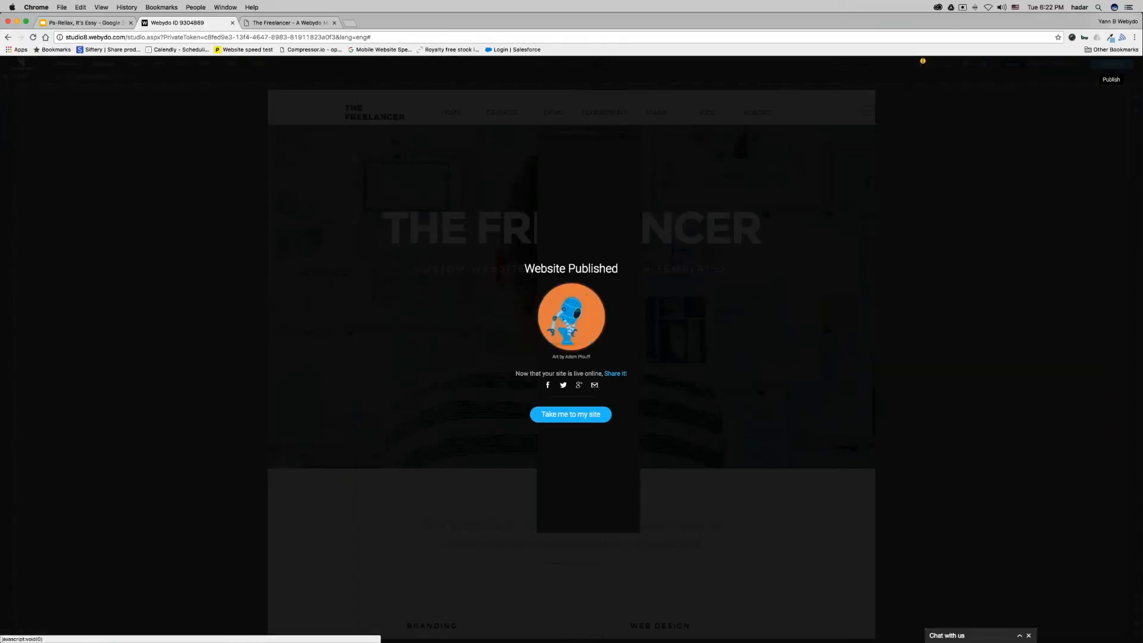
click(572, 412)
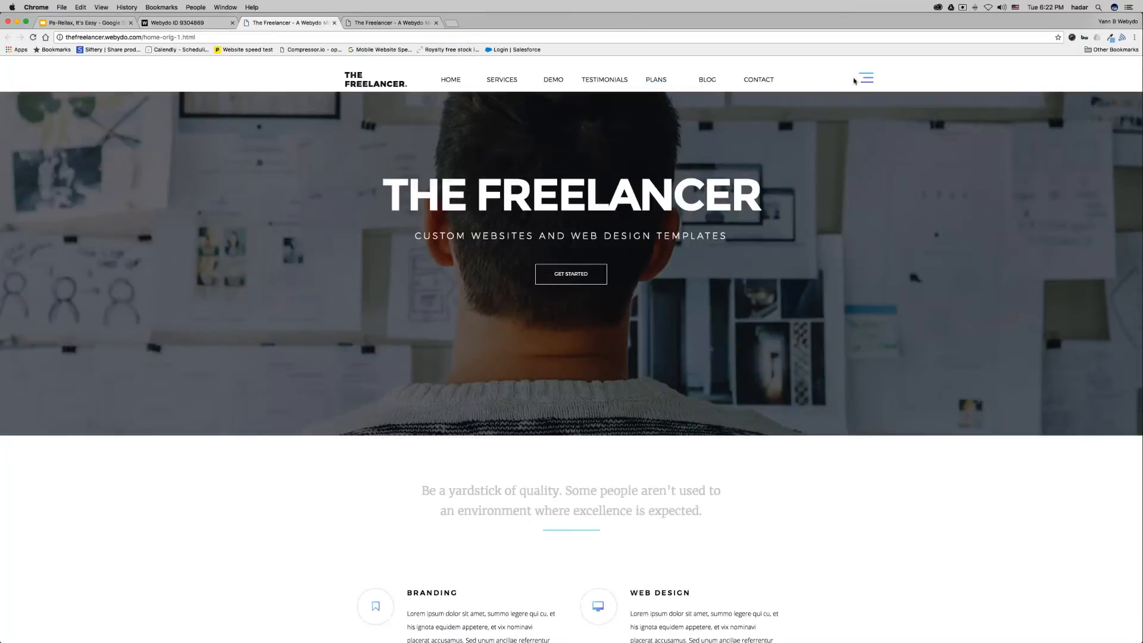
click(863, 78)
key(super+l)
key(super+c)
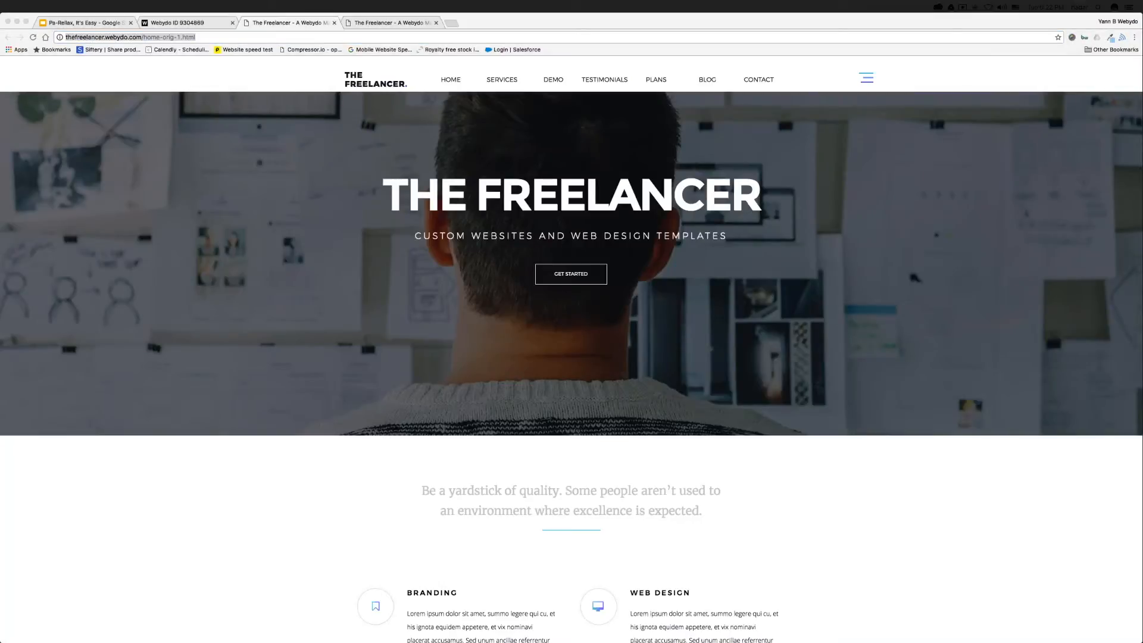
key(super+Tab)
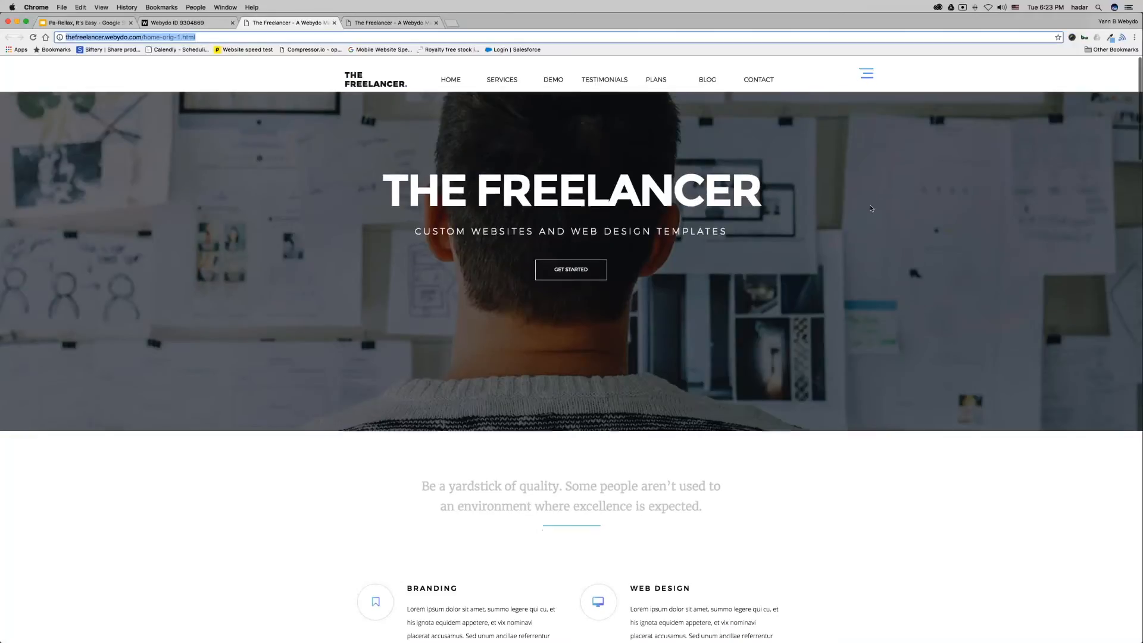
Return to the published page and test opening and closing the menu with the hamburger icon while it travels across the page
scroll(871, 208, down, 3)
scroll(872, 206, down, 1)
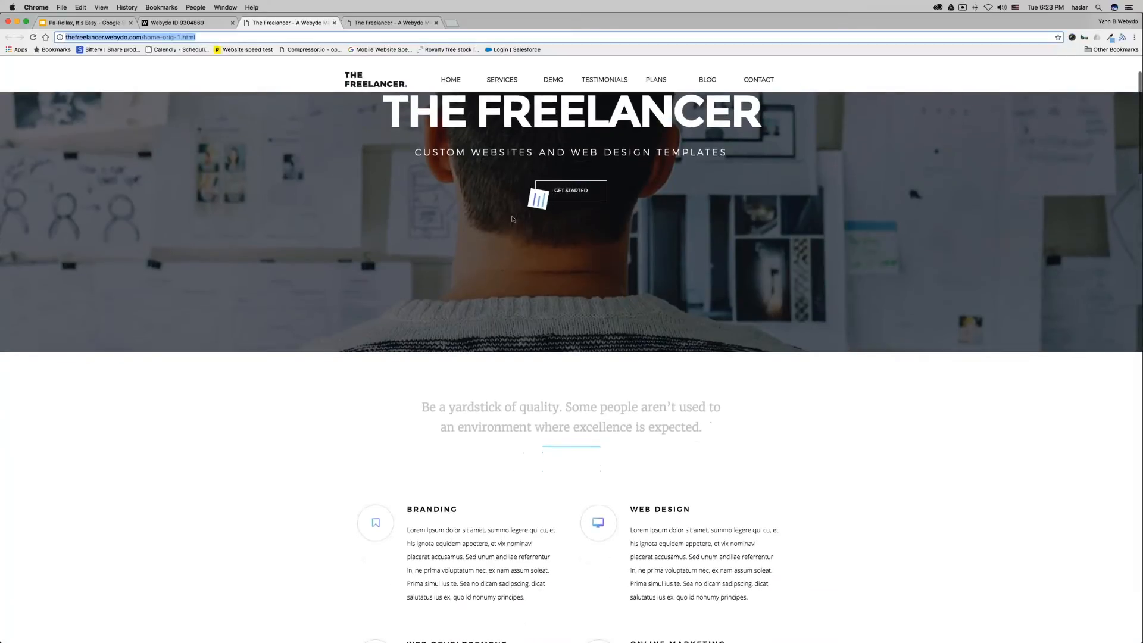
click(537, 200)
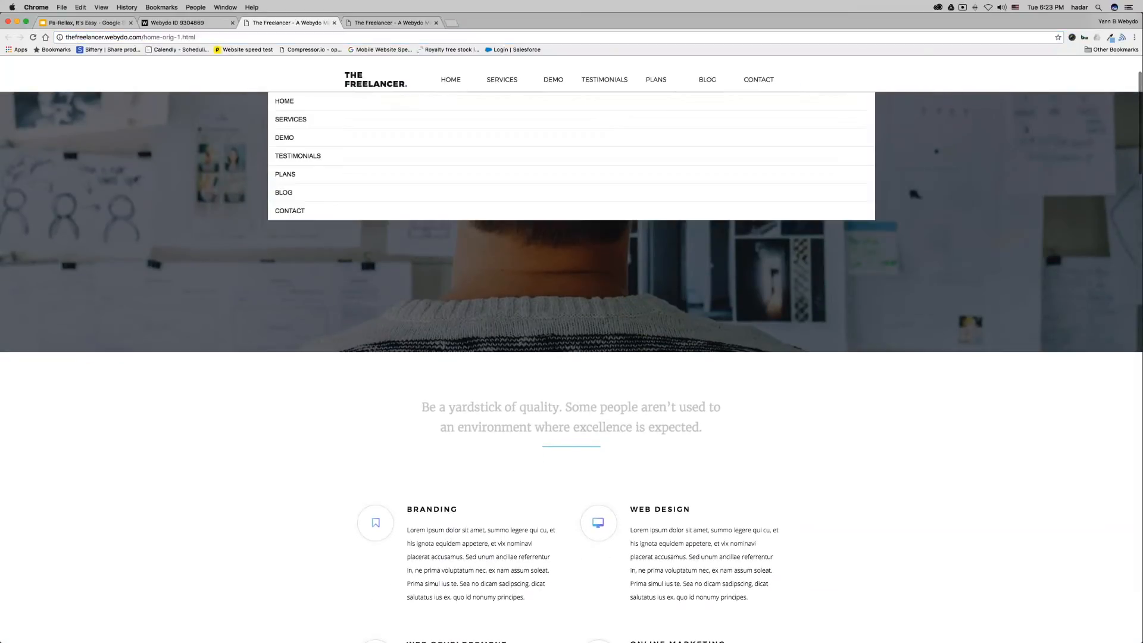
scroll(421, 308, down, 3)
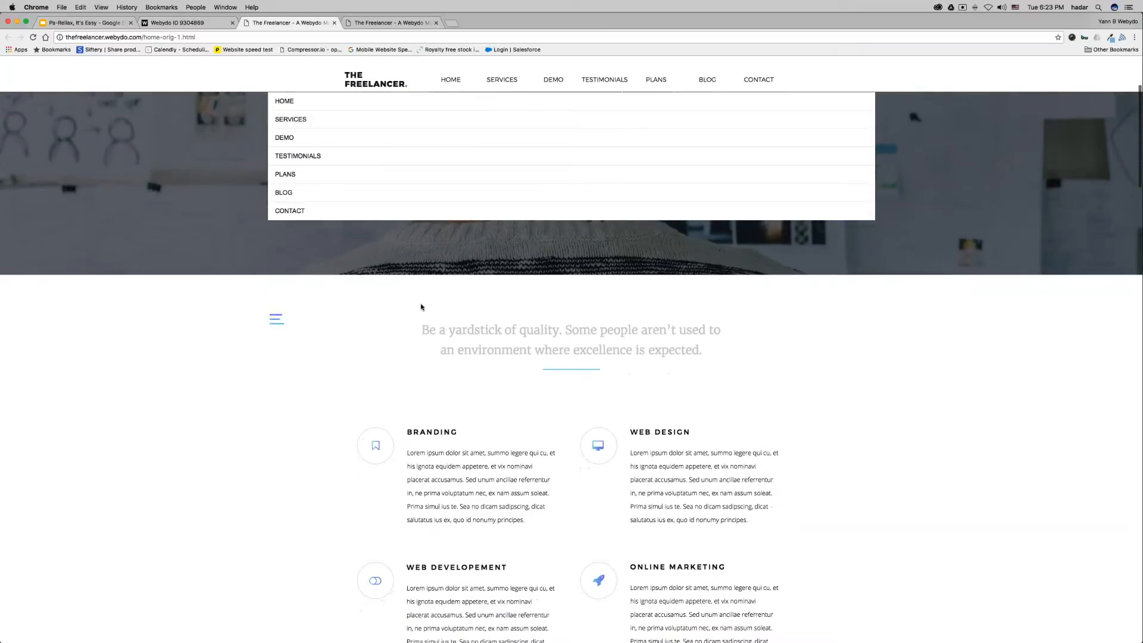
click(279, 320)
scroll(942, 254, down, 2)
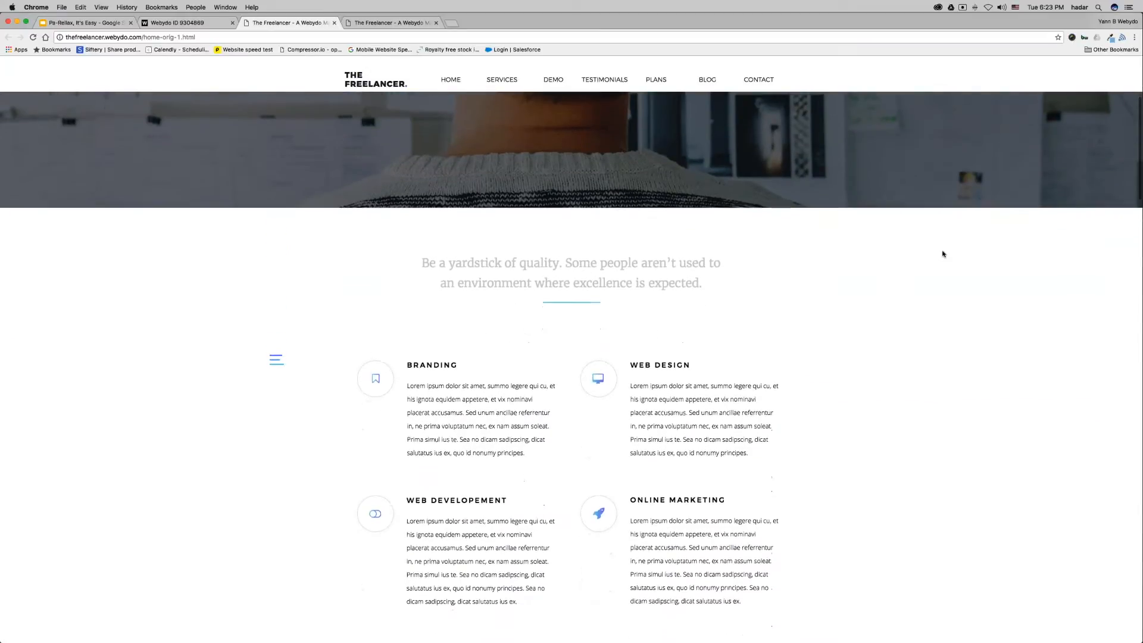
Examine the hamburger icon's multiple-path parallax through the demo and logo sections down to People Love Freelancer
scroll(942, 254, down, 5)
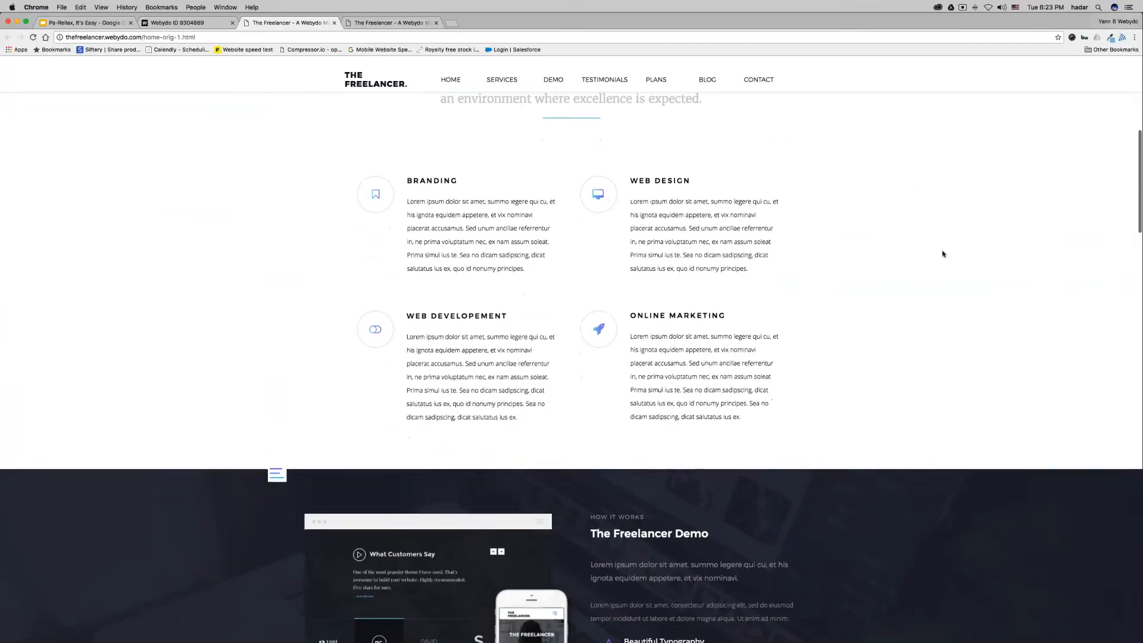
scroll(942, 253, down, 3)
scroll(942, 254, down, 13)
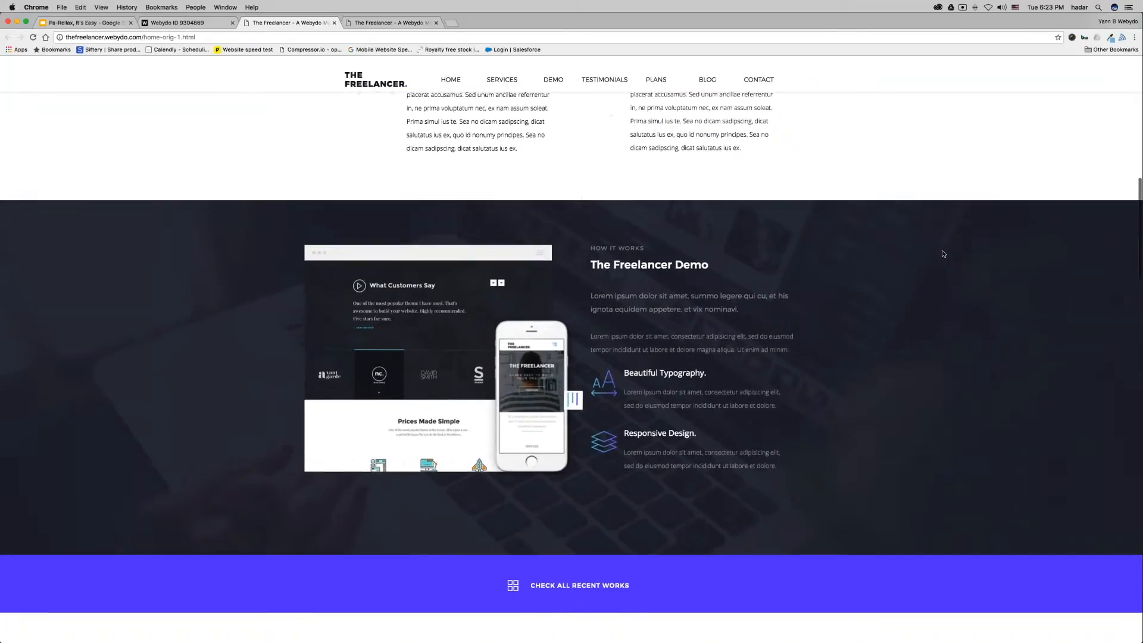
scroll(943, 253, down, 6)
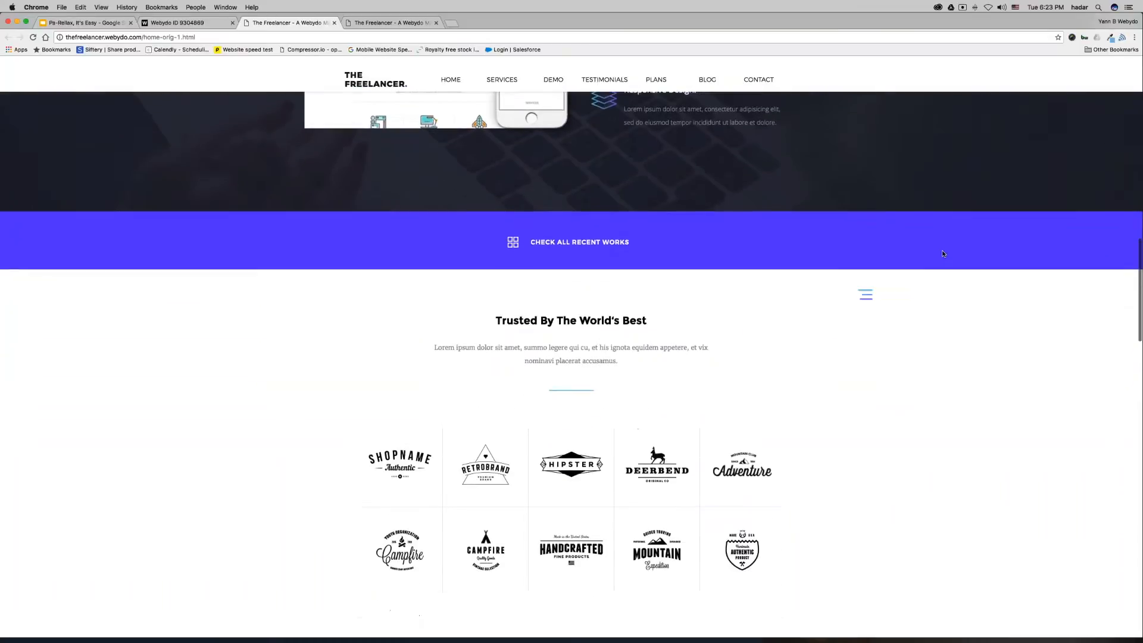
scroll(943, 254, down, 11)
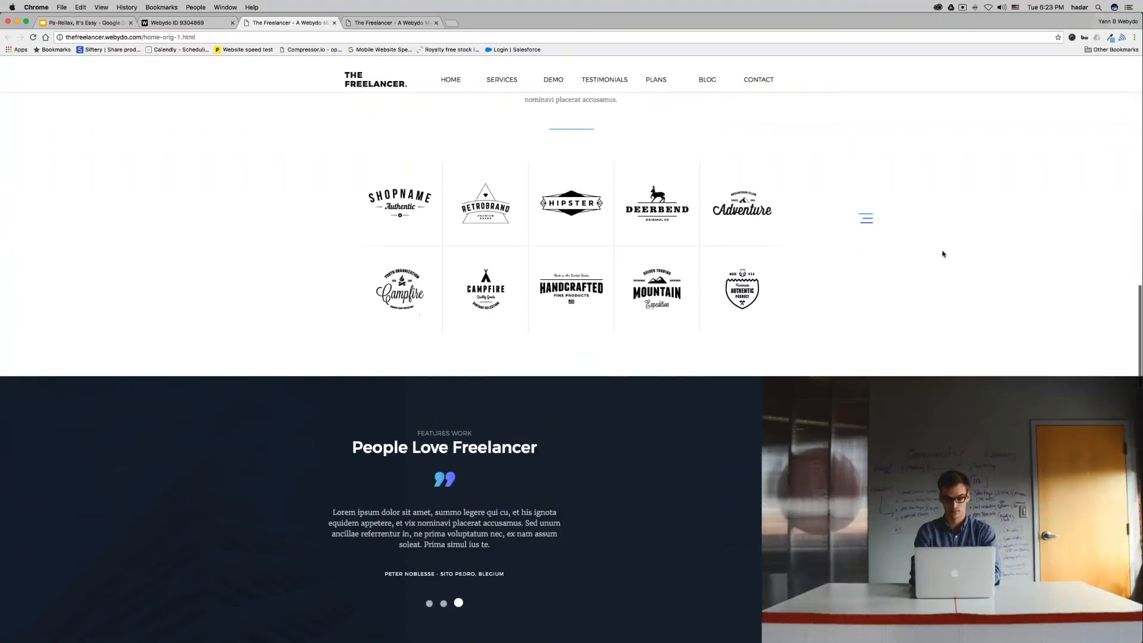
scroll(942, 254, down, 3)
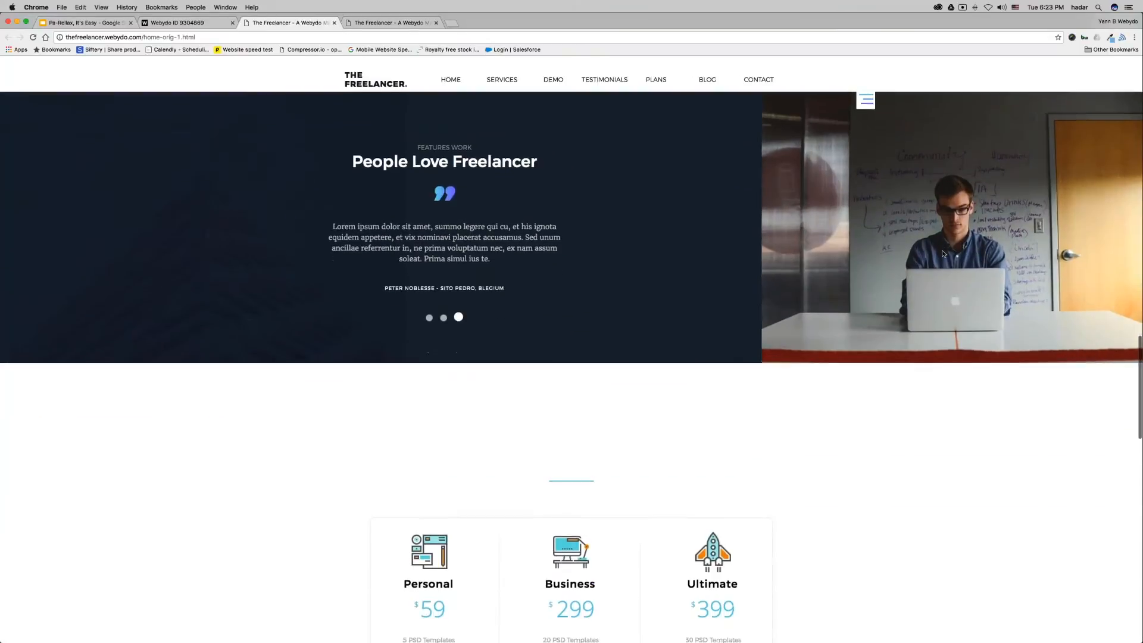
scroll(881, 143, down, 1)
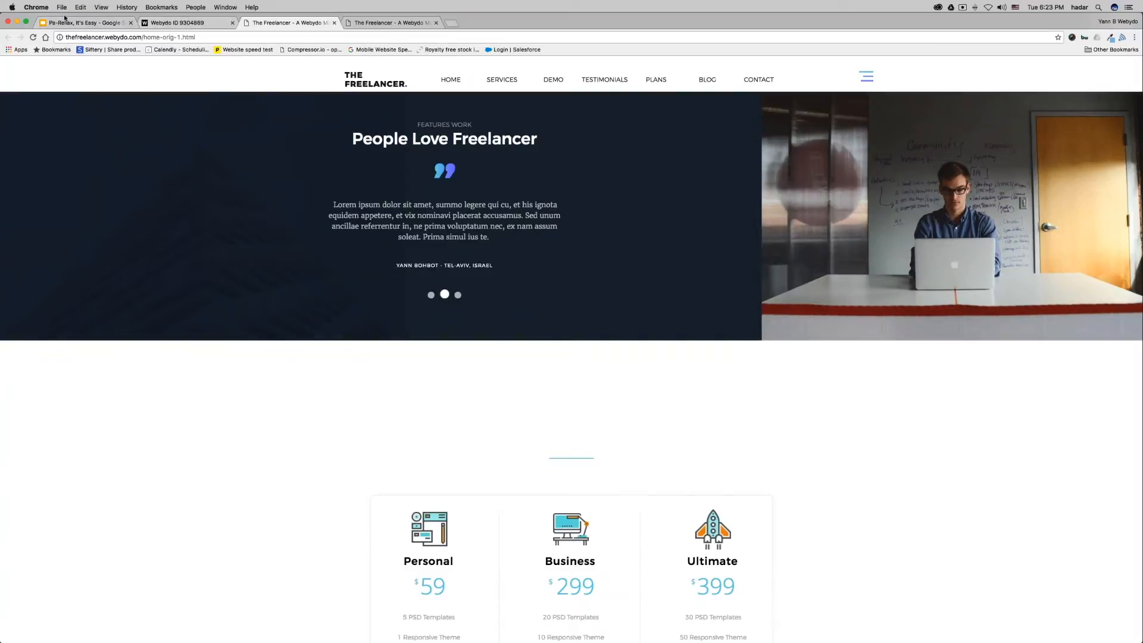
Return to the Webydo editor, duplicate the HOME page and place the copy directly below HOME PA-RELLAX
click(171, 22)
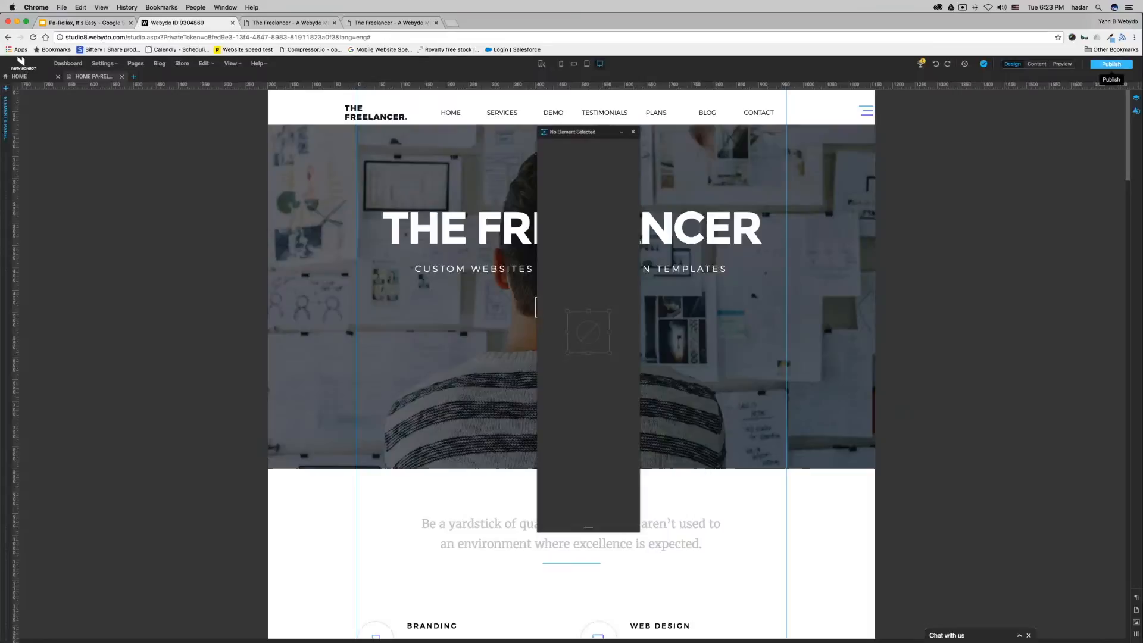
click(633, 131)
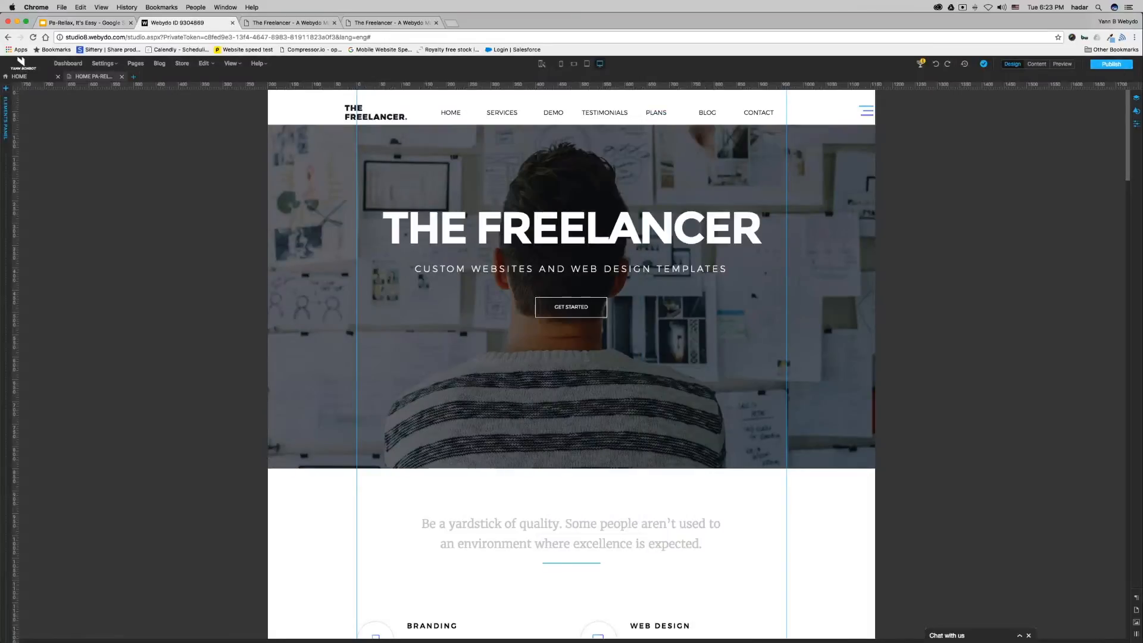
click(136, 78)
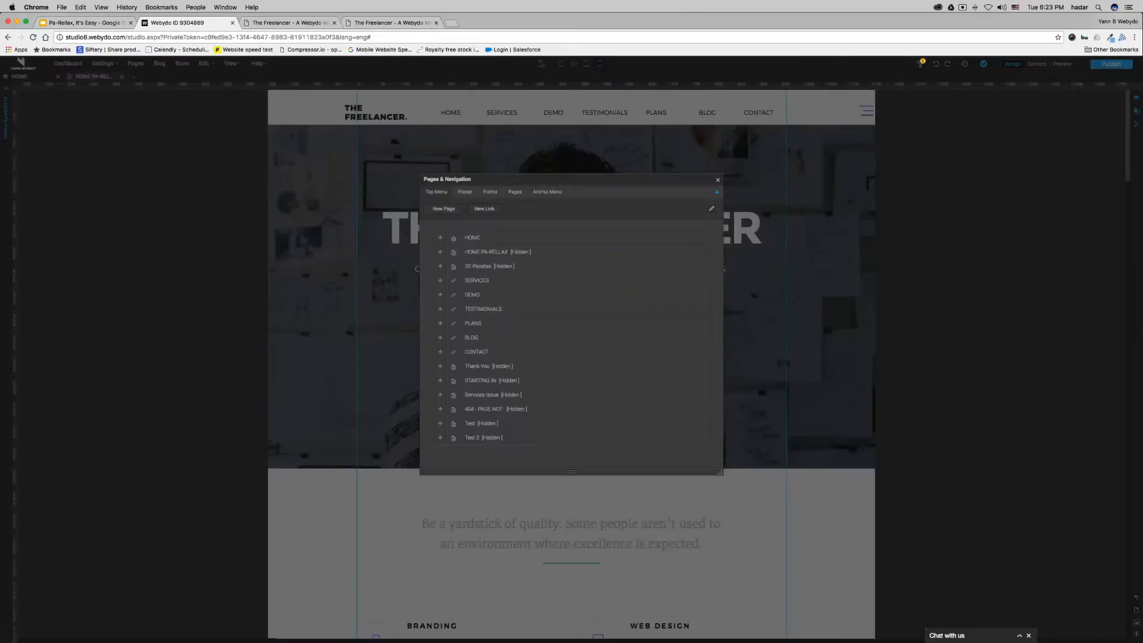
mouse_move(691, 239)
click(656, 238)
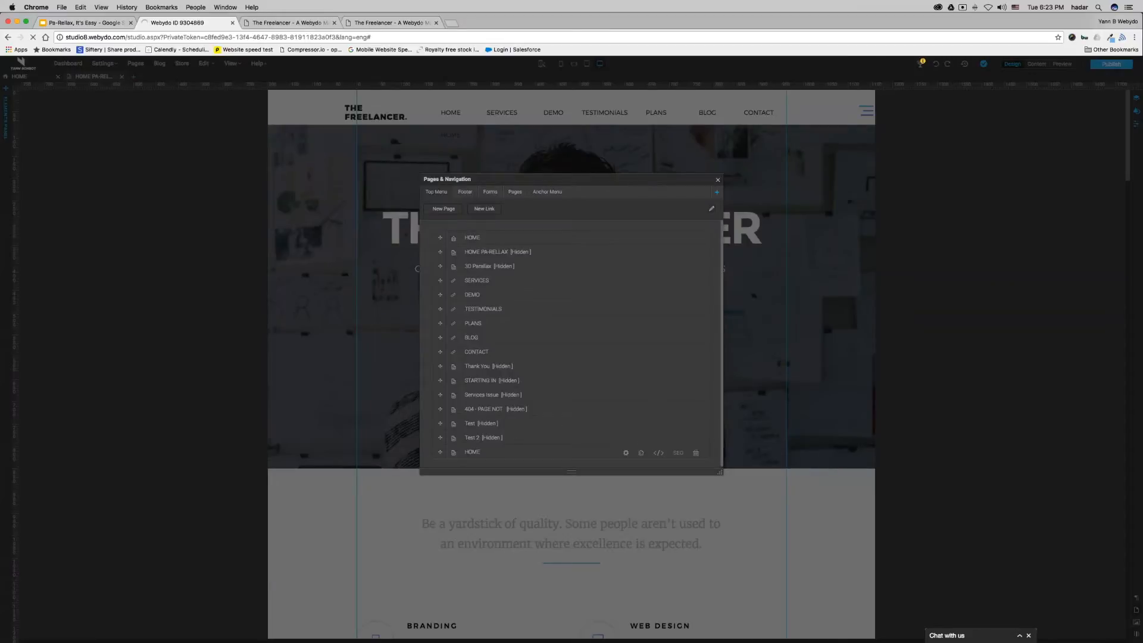
drag(512, 265, 478, 267)
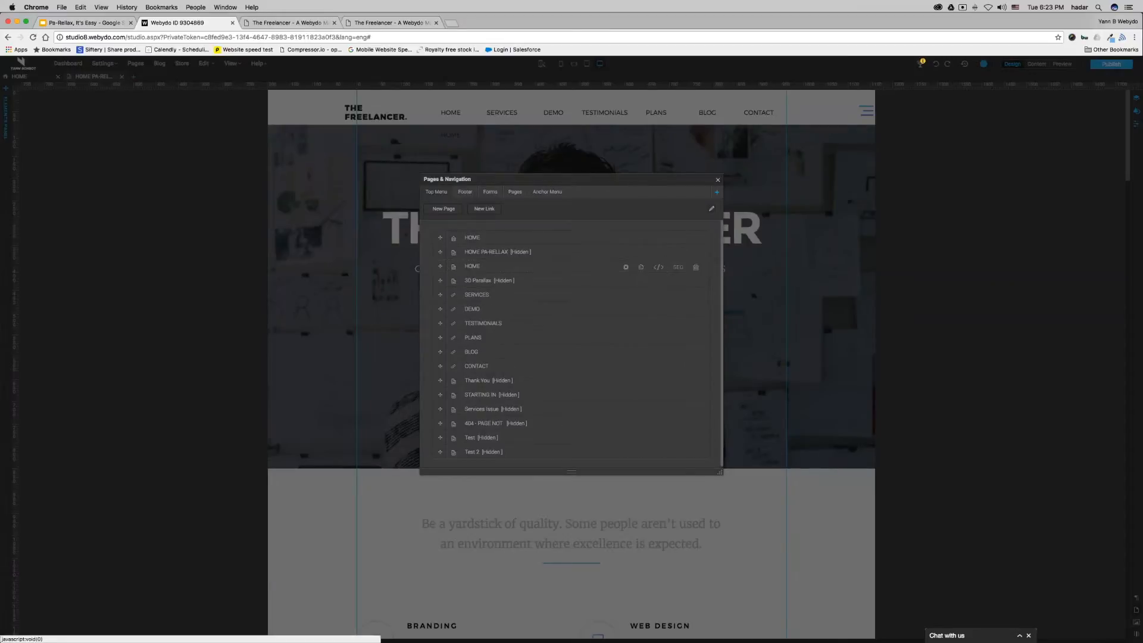
Rename the duplicated page in the menu as HOME - PARALLAX TOGETHER
click(626, 267)
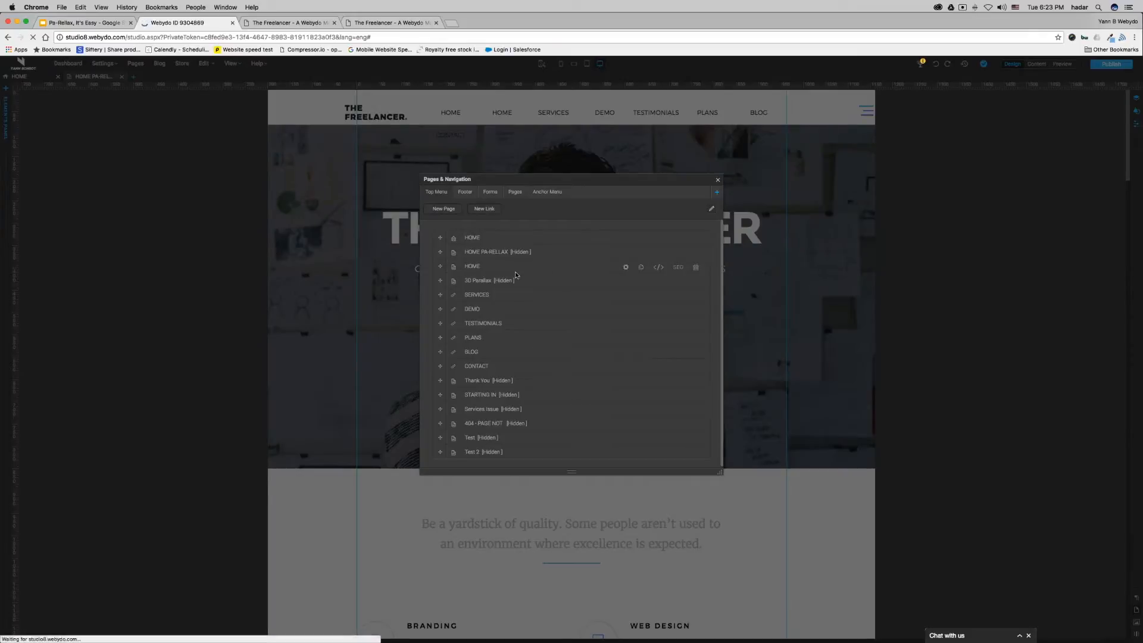
click(498, 268)
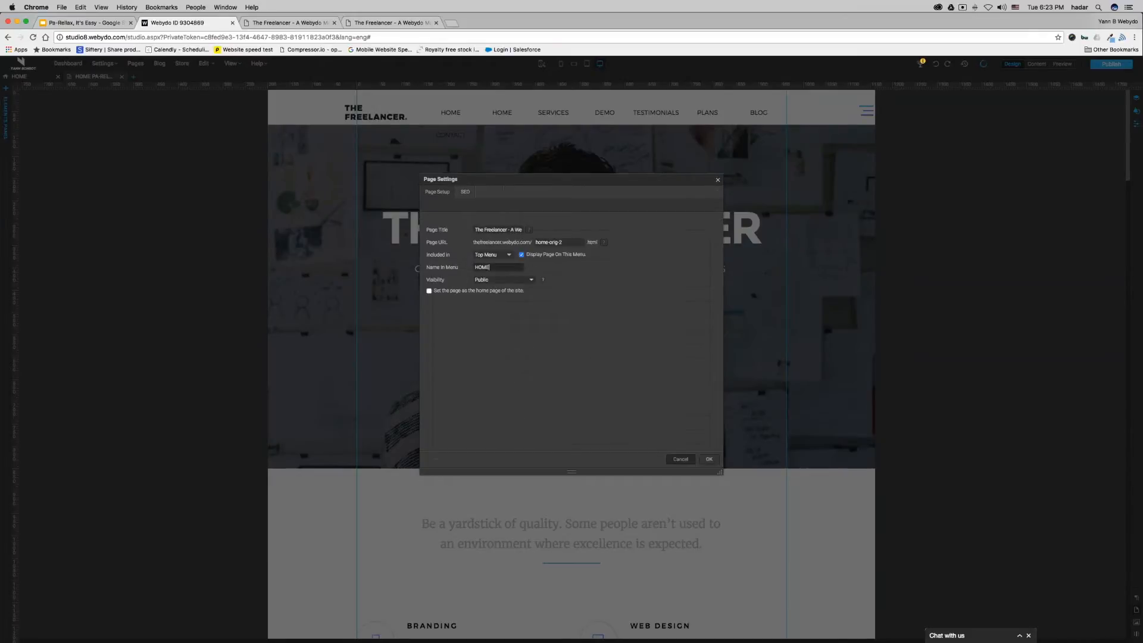
text(- )
text(PA)
text(RALLAX TOGETHER)
key(Tab)
key(Return)
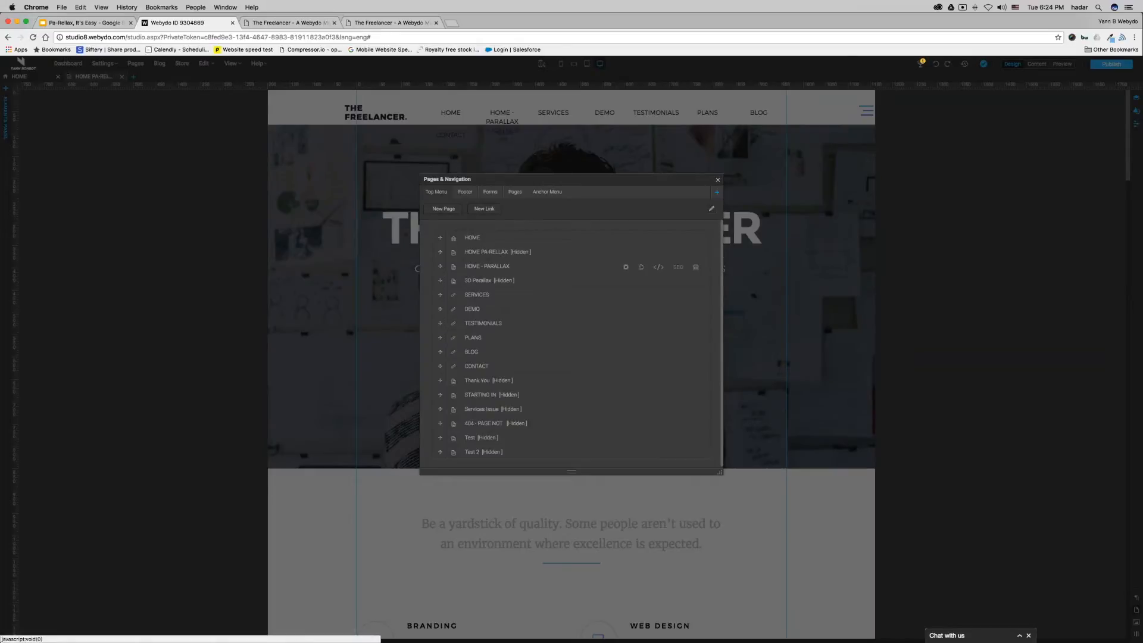
Hide the HOME - PARALLAX TOGETHER page from the top menu and leave it as the only page open in the editor
click(498, 267)
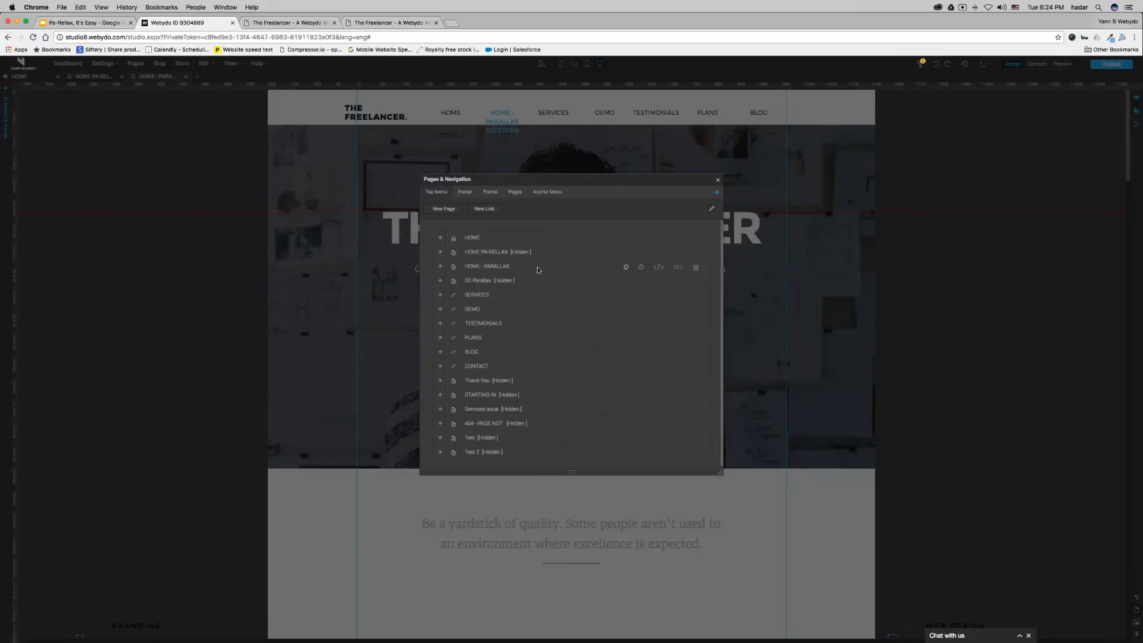
click(623, 267)
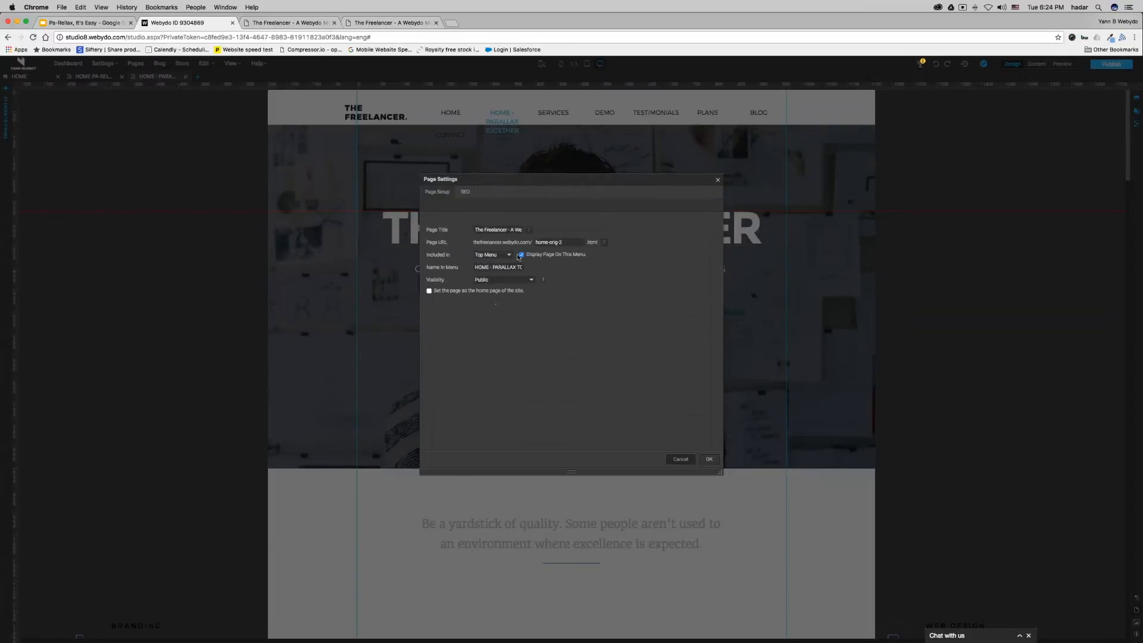
click(709, 459)
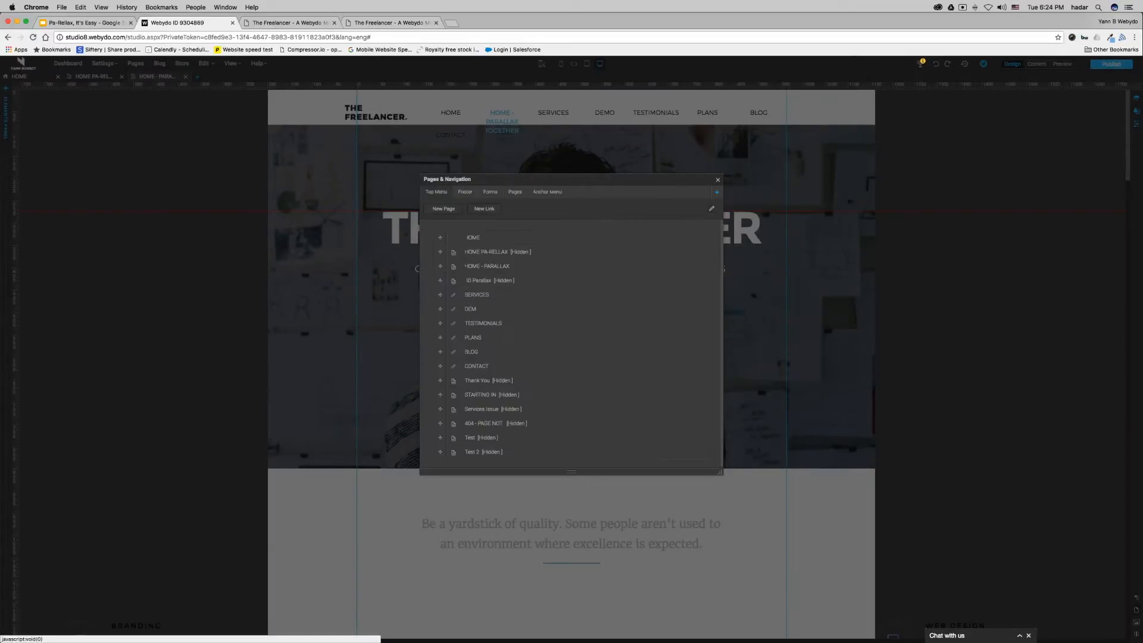
click(717, 180)
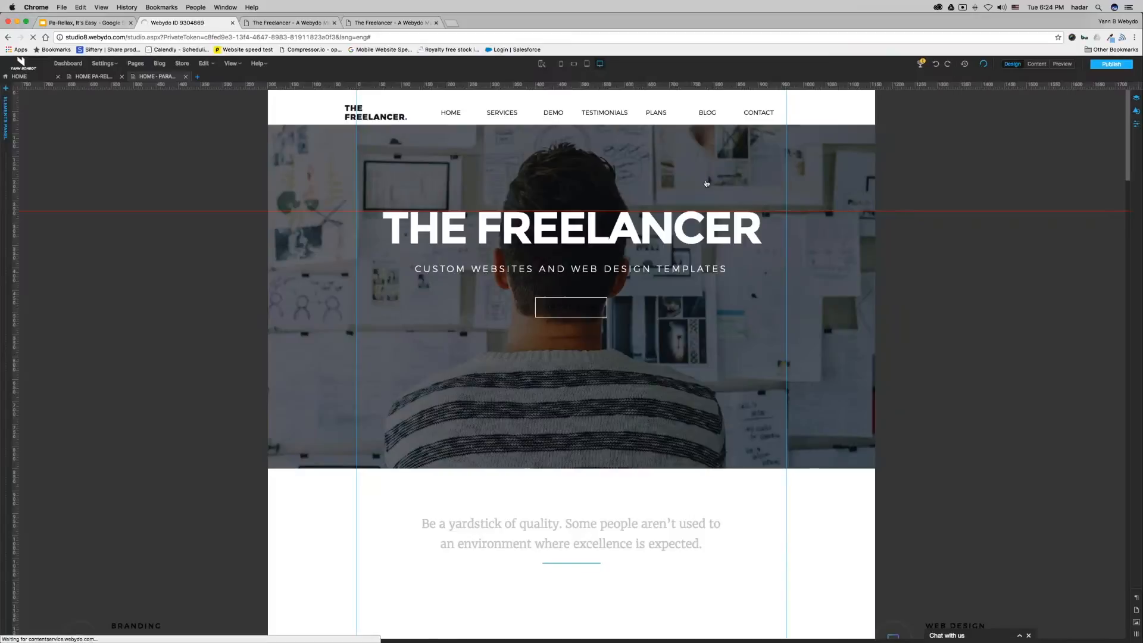
click(121, 76)
click(58, 76)
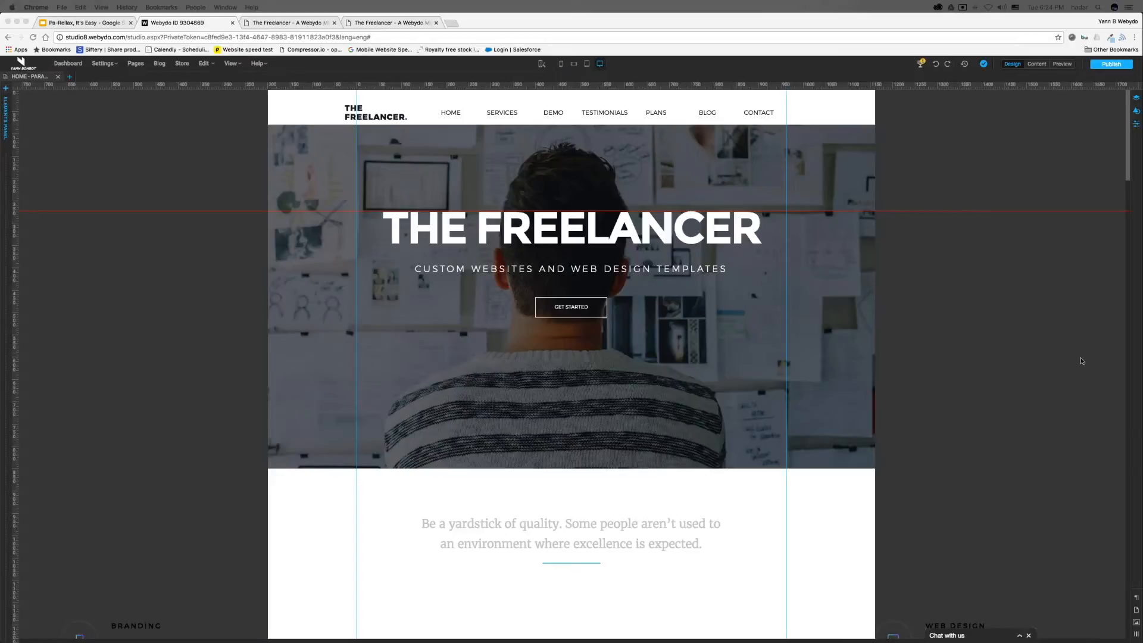
Go back to the published home-orig-1.html page and inspect the hamburger icon's element in the browser's developer tools
click(417, 24)
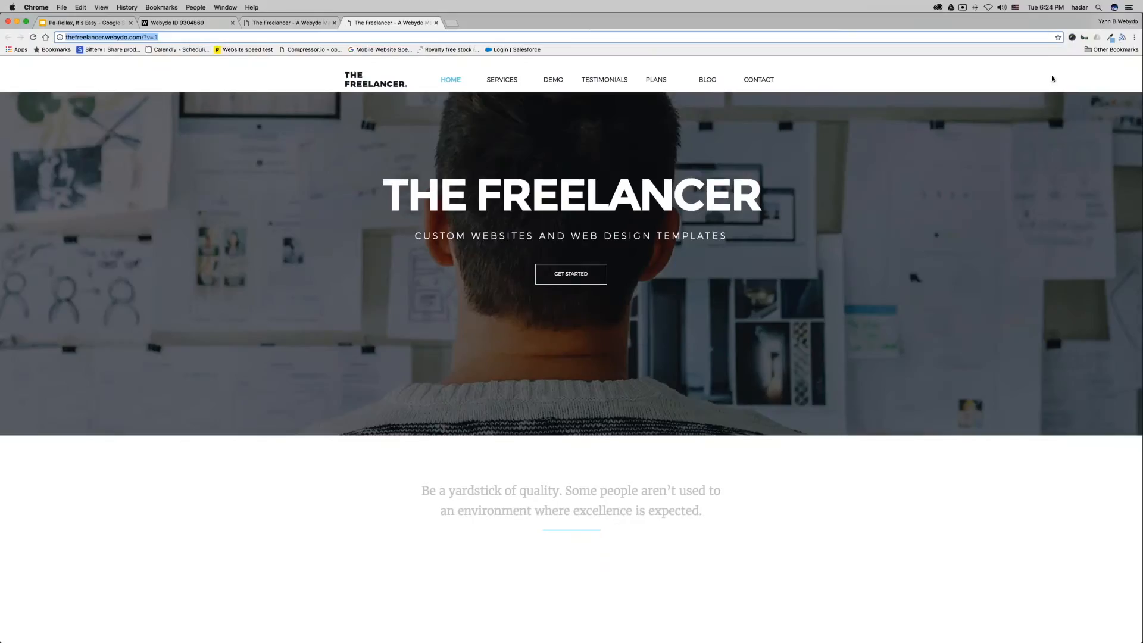
click(289, 23)
right_click(867, 75)
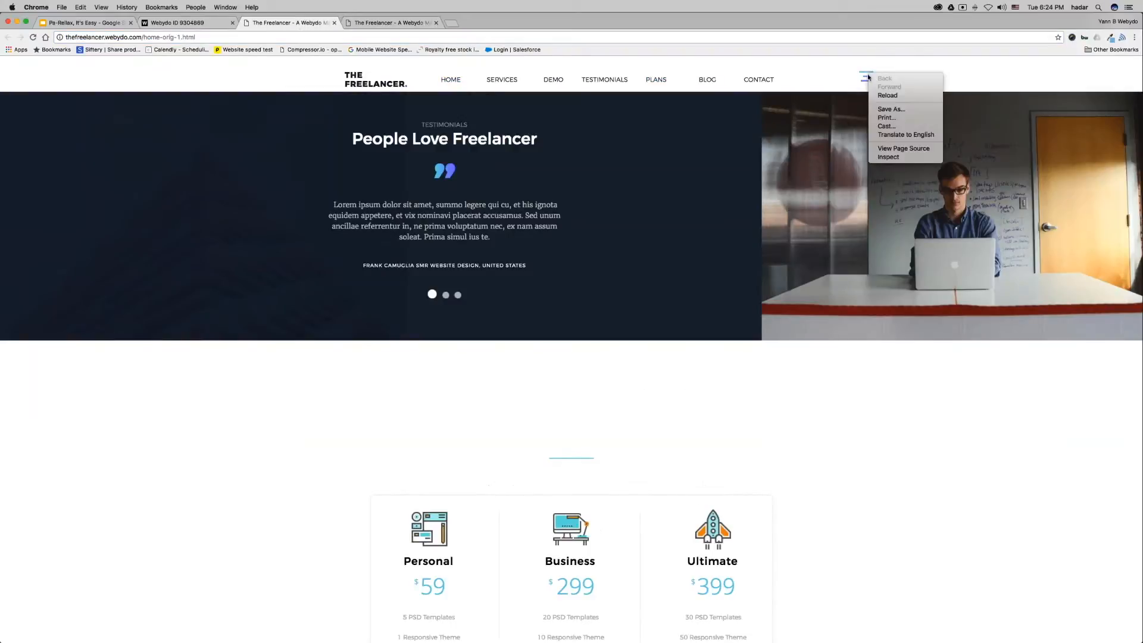
click(846, 156)
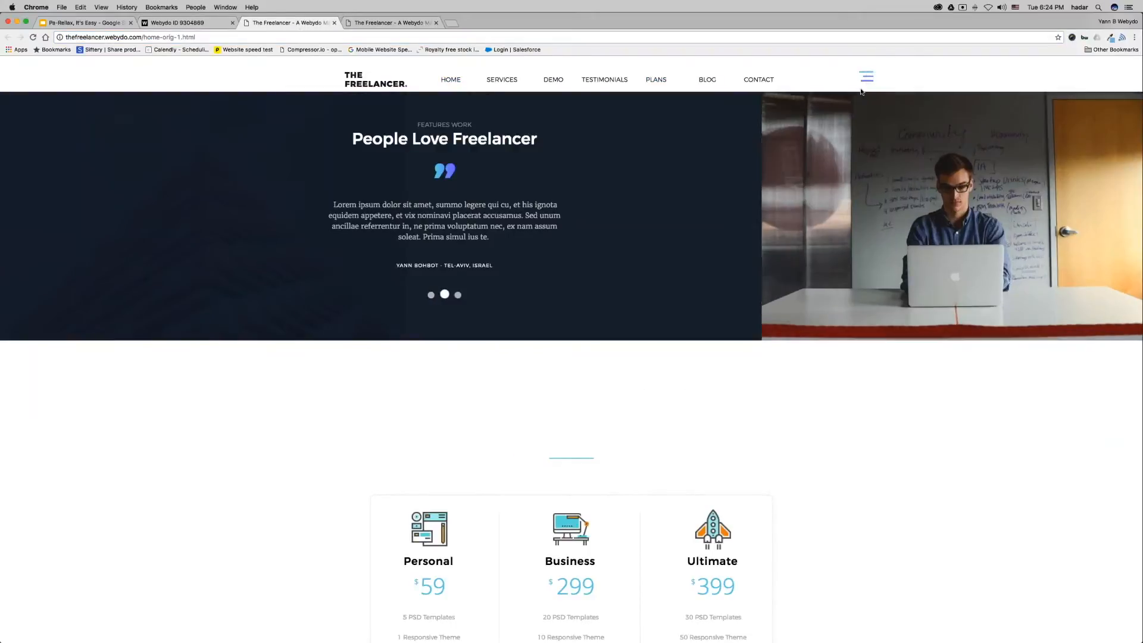
right_click(870, 84)
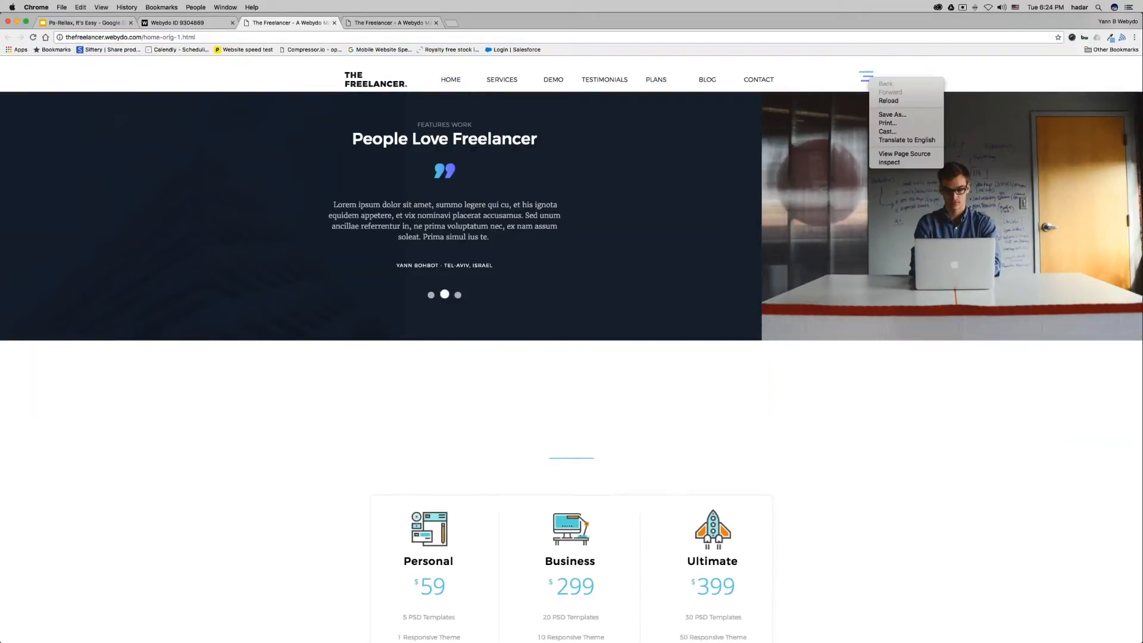
right_click(873, 62)
right_click(865, 71)
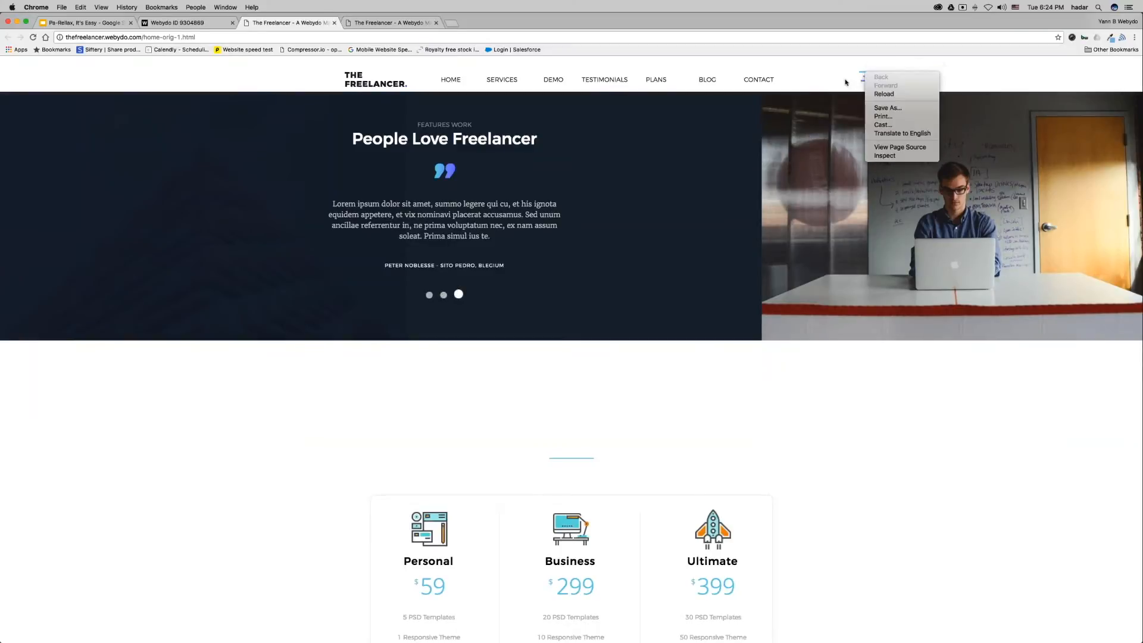
click(846, 82)
right_click(870, 77)
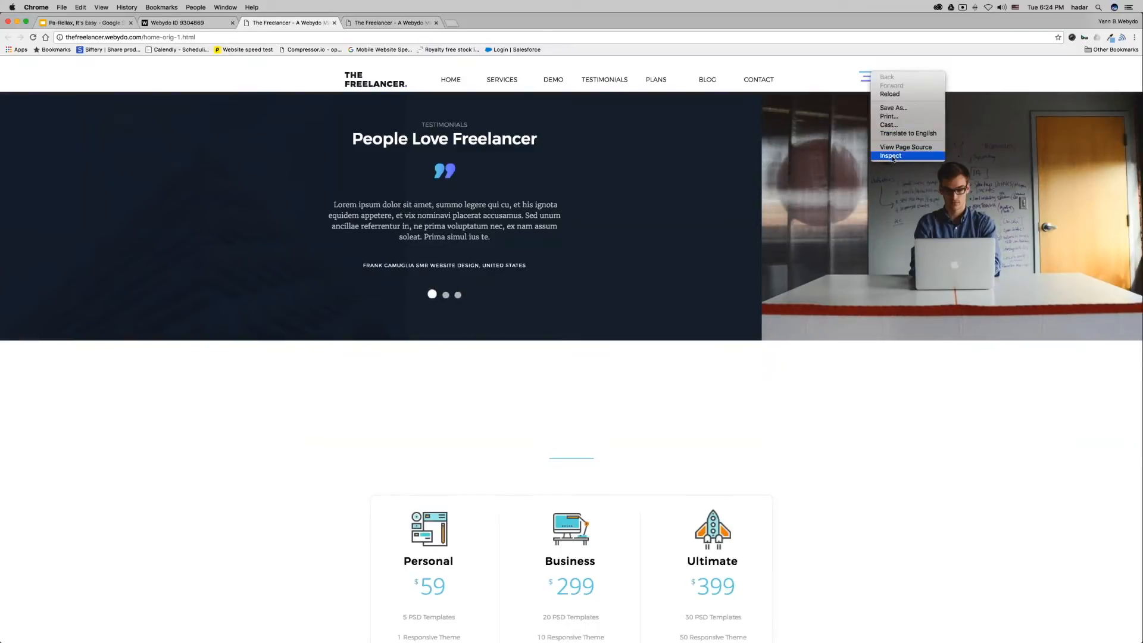
key(Escape)
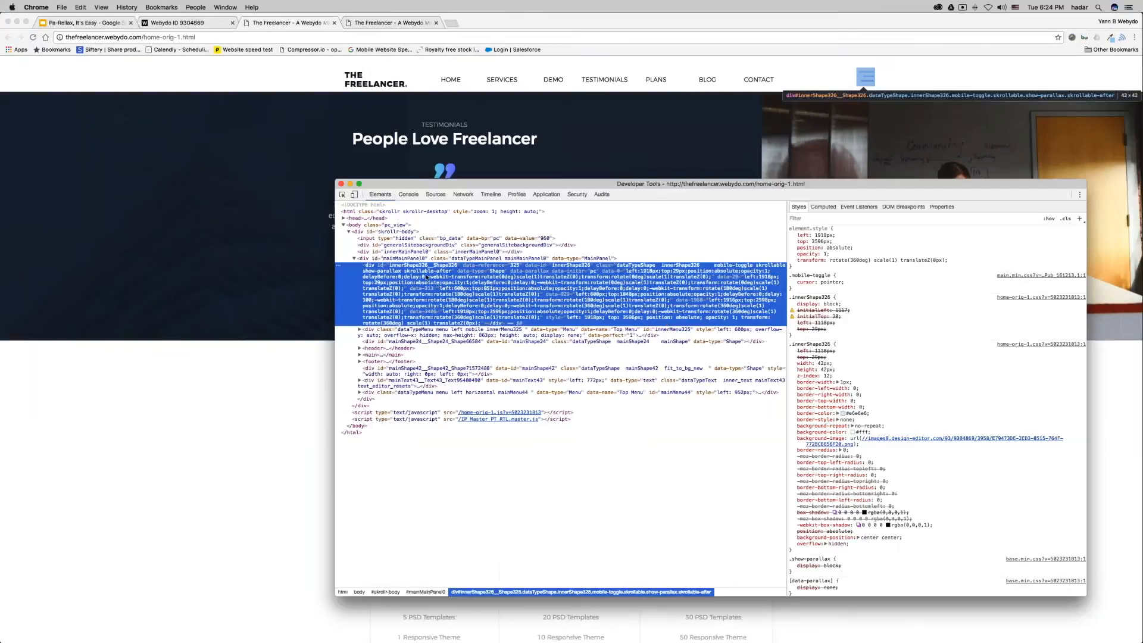
Copy the URL of the hamburger icon's background image from the developer tools and open it in a new browser tab
click(978, 443)
right_click(711, 231)
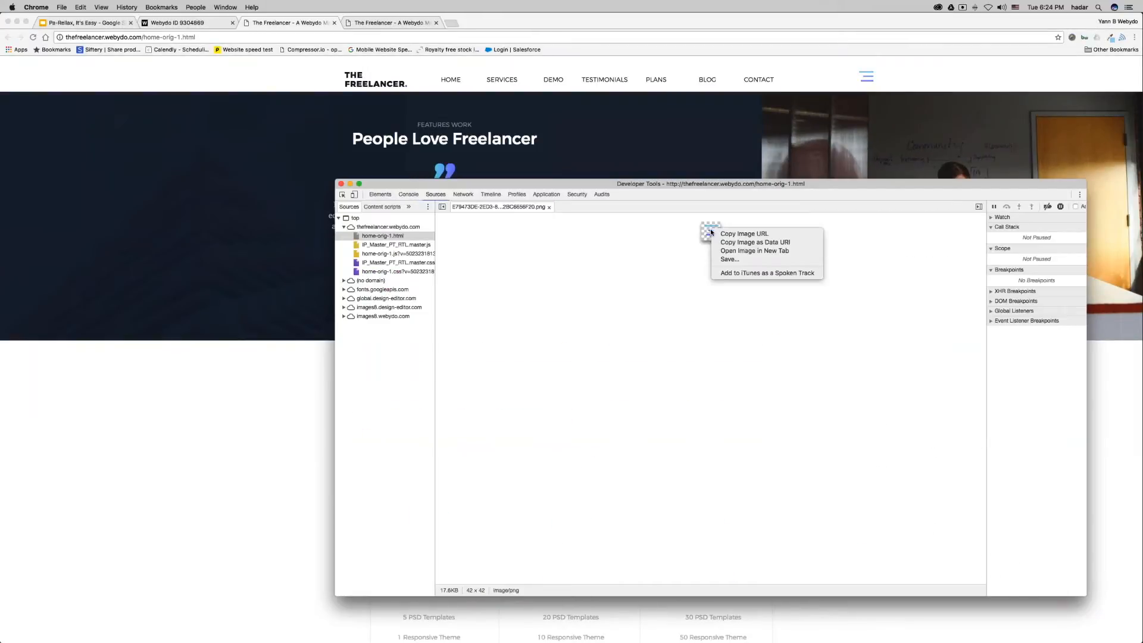
click(717, 233)
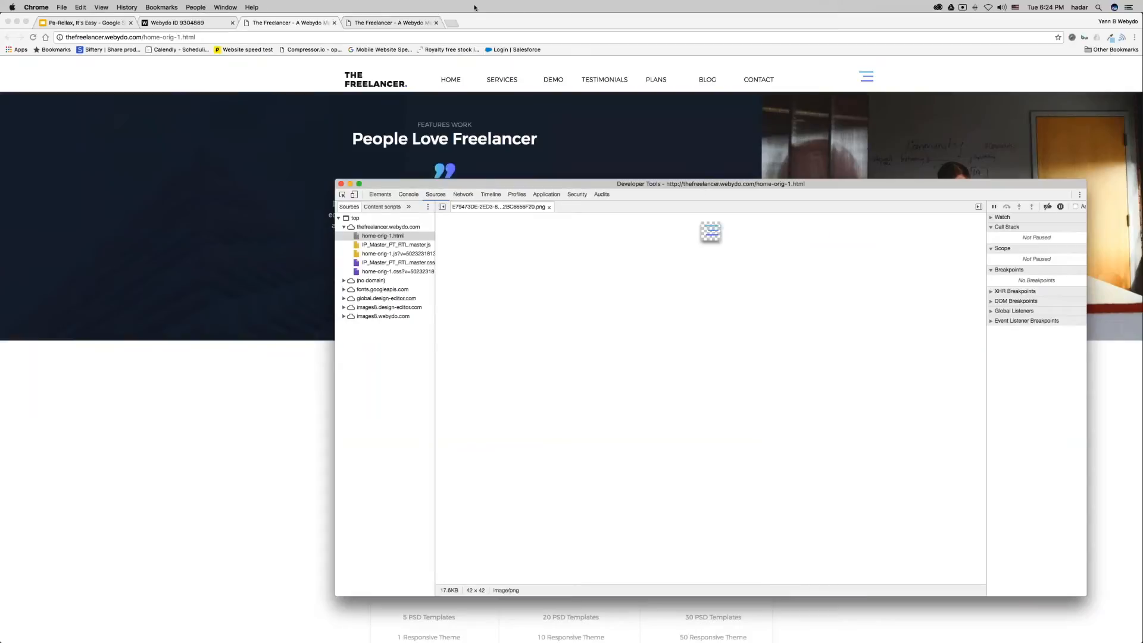
click(453, 22)
key(super+v)
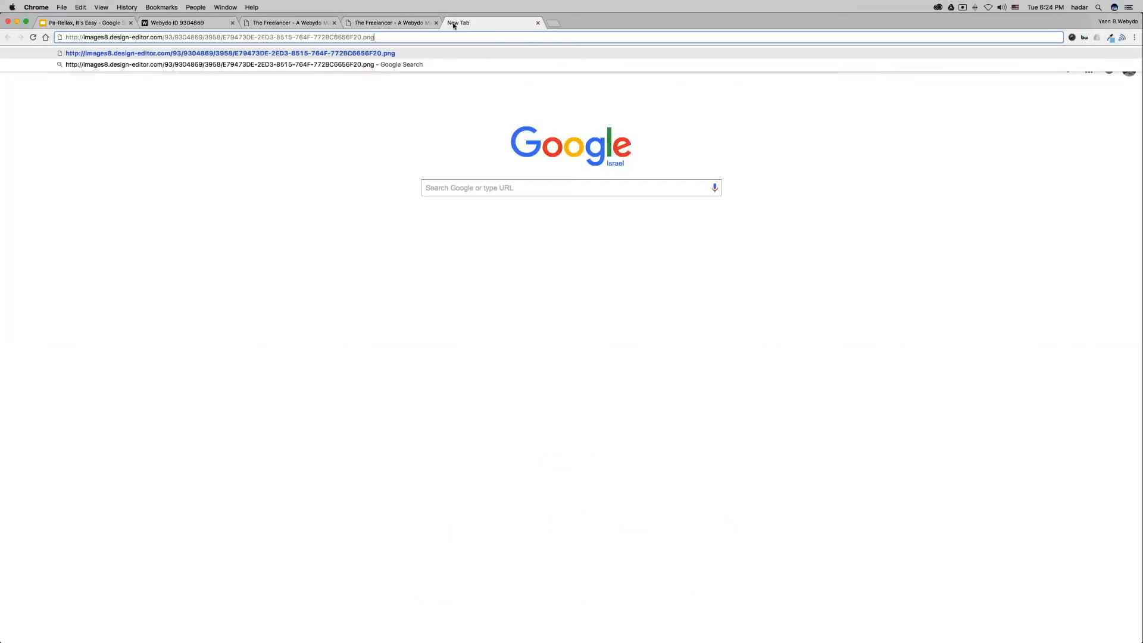
key(Return)
Save the icon image as a PNG in the Downloads folder, keeping its suggested file name
right_click(16, 63)
click(38, 77)
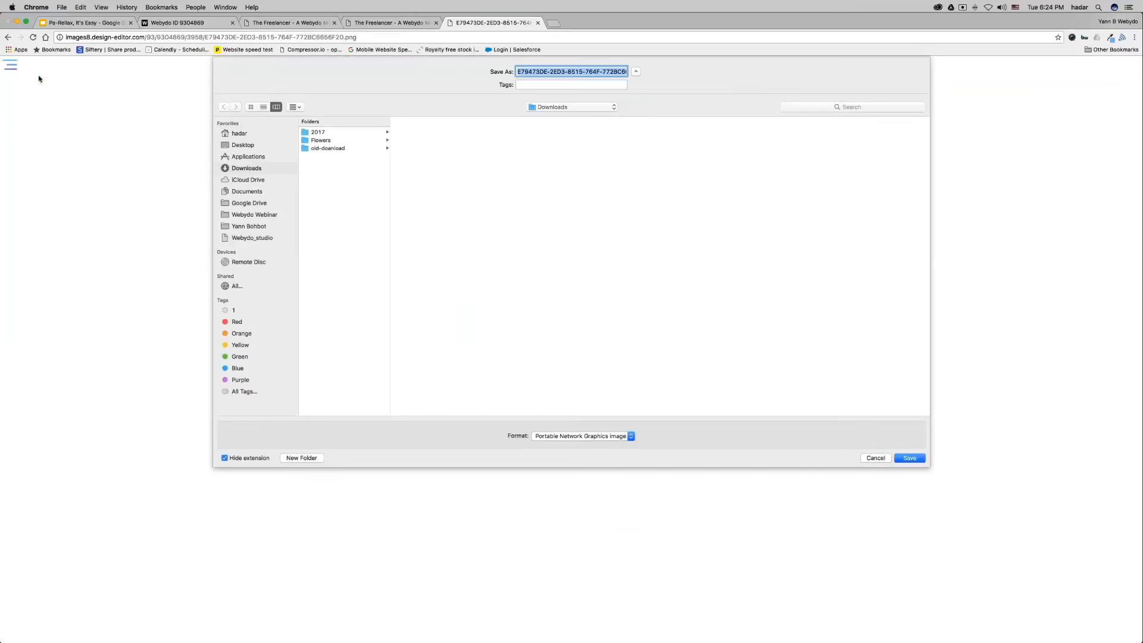
key(Return)
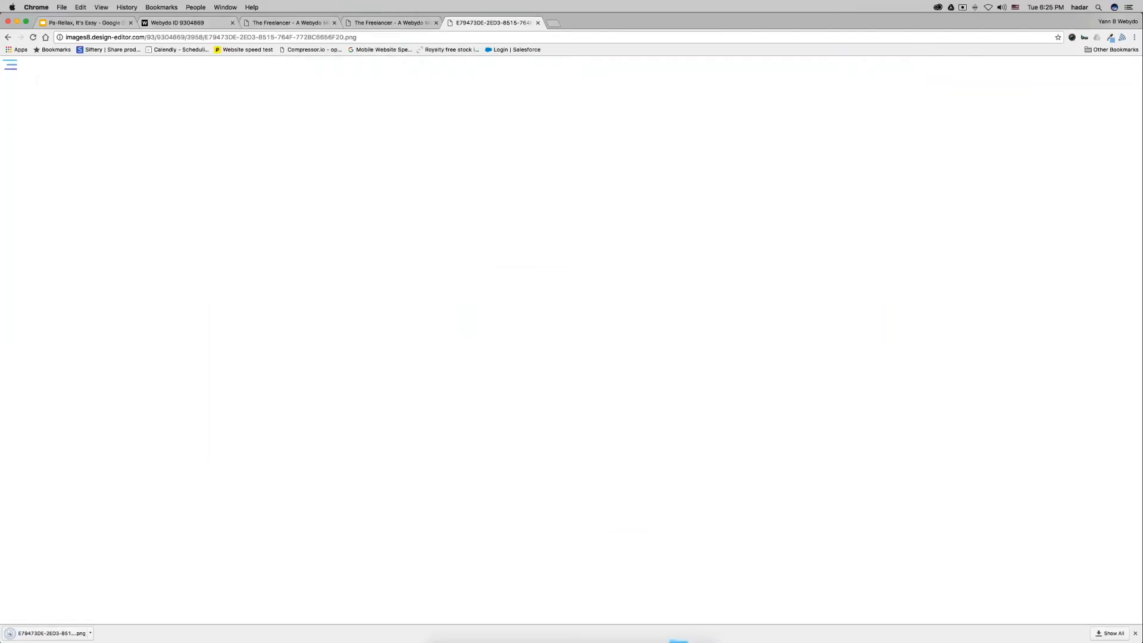
Return to the Webydo editor and place a Mobile Menu element over the left part of the hero image
click(191, 23)
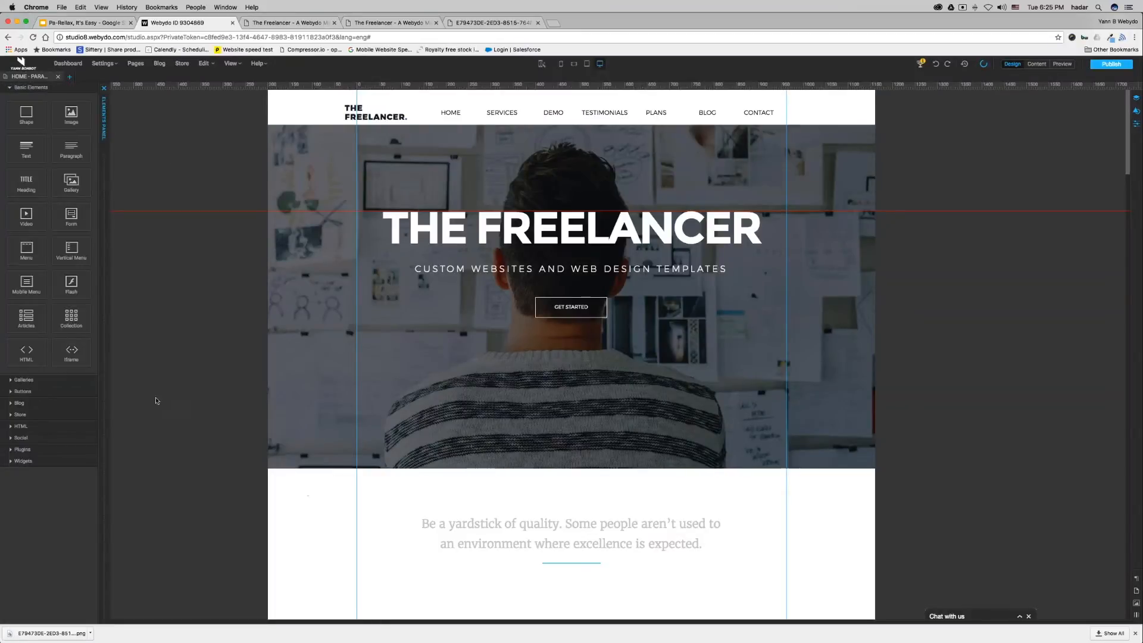
drag(19, 279, 211, 259)
key(ctrl+Right)
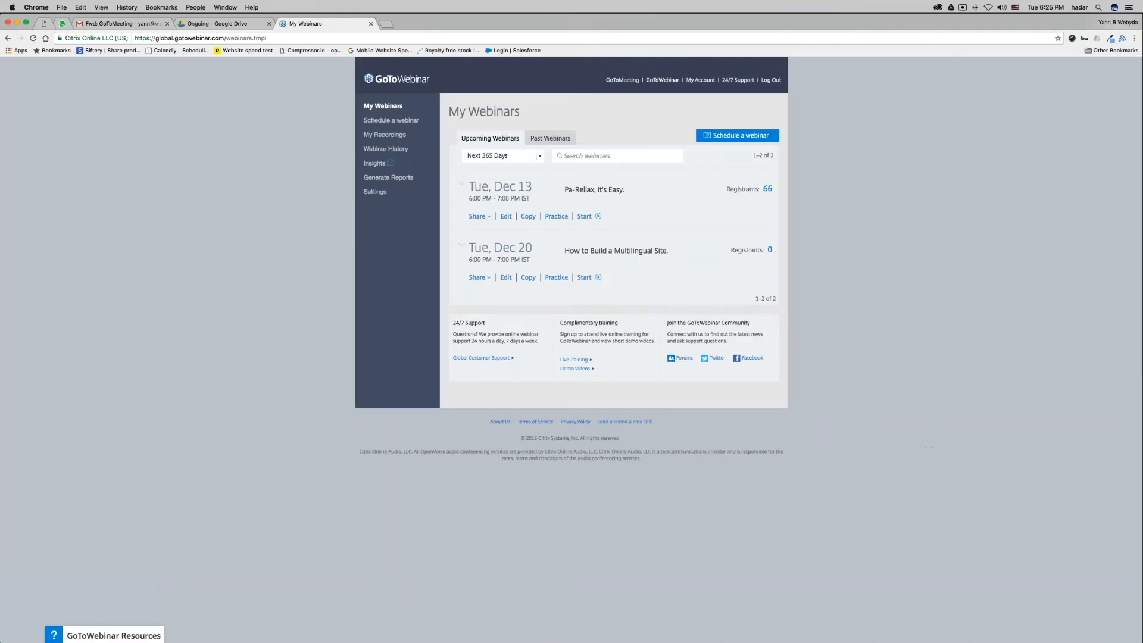
key(ctrl+Left)
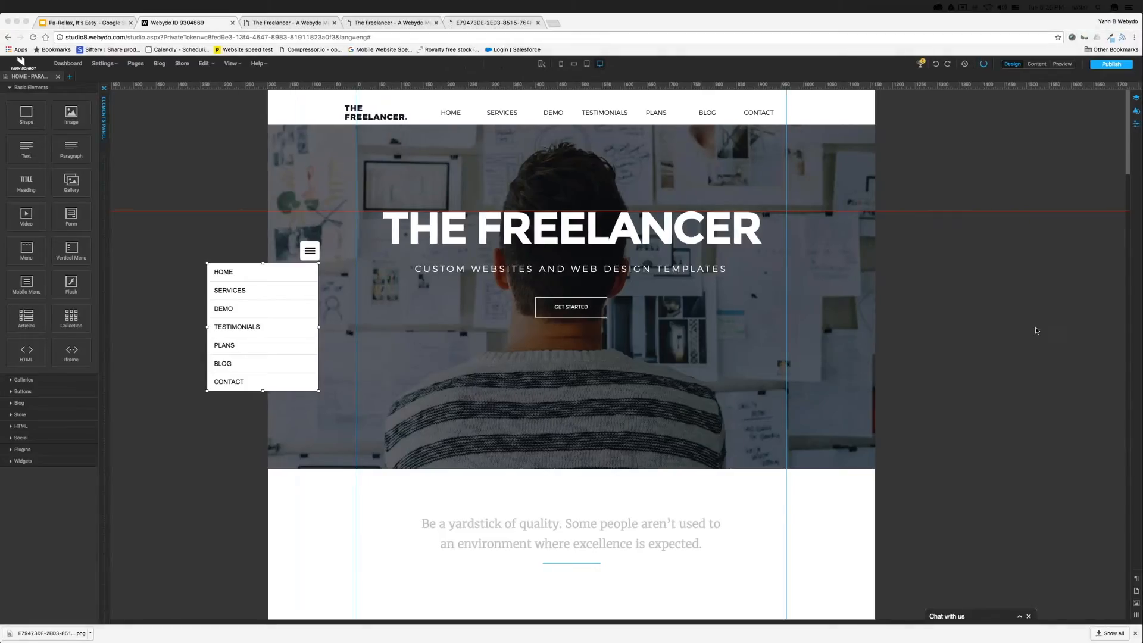
Use the saved icon PNG from Downloads as the background image of the mobile menu's toggle button
click(310, 251)
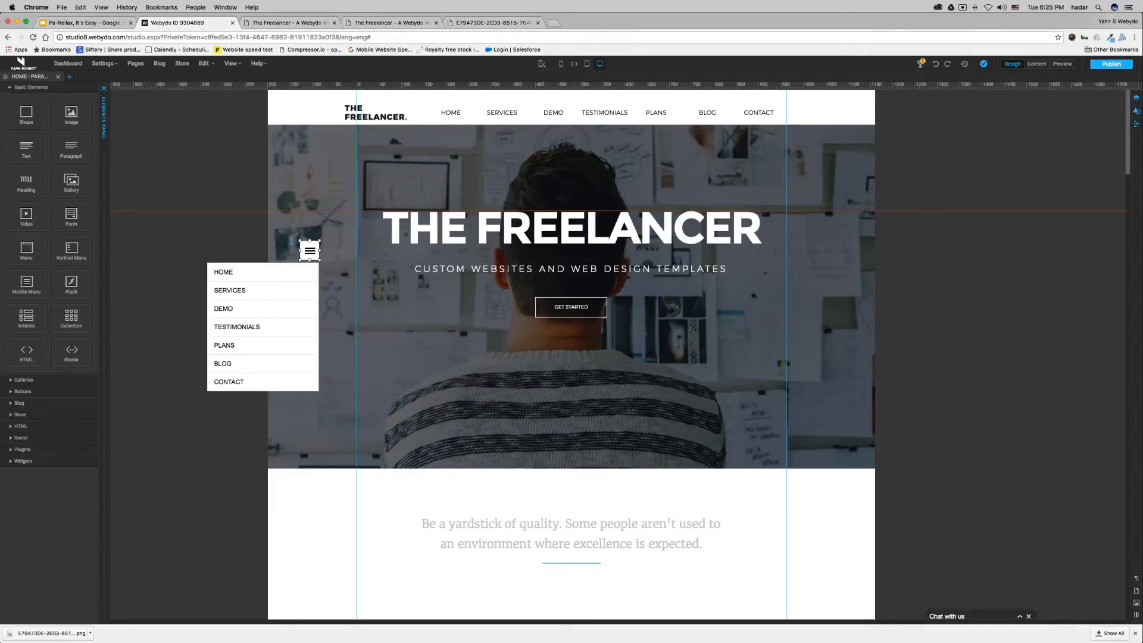
click(1077, 231)
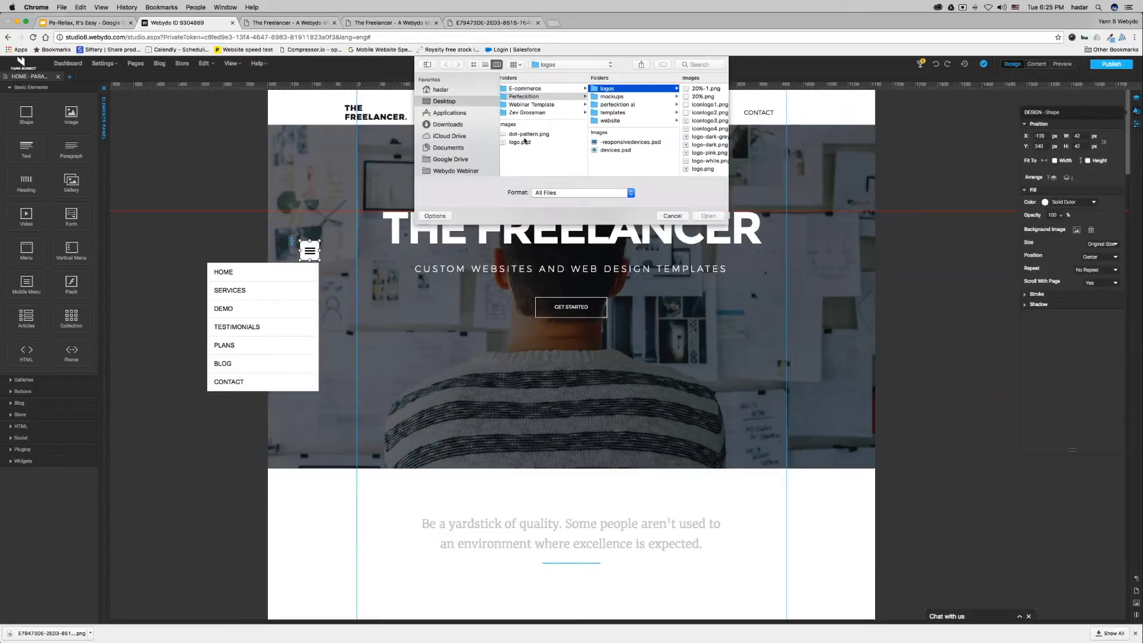
click(449, 125)
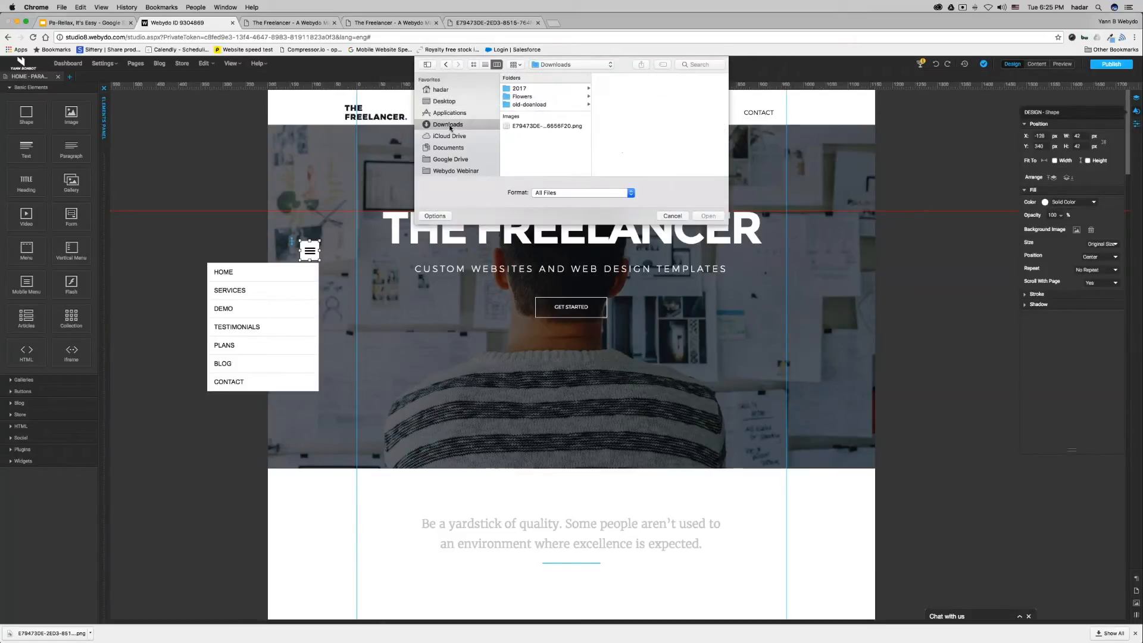
click(542, 125)
double_click(644, 131)
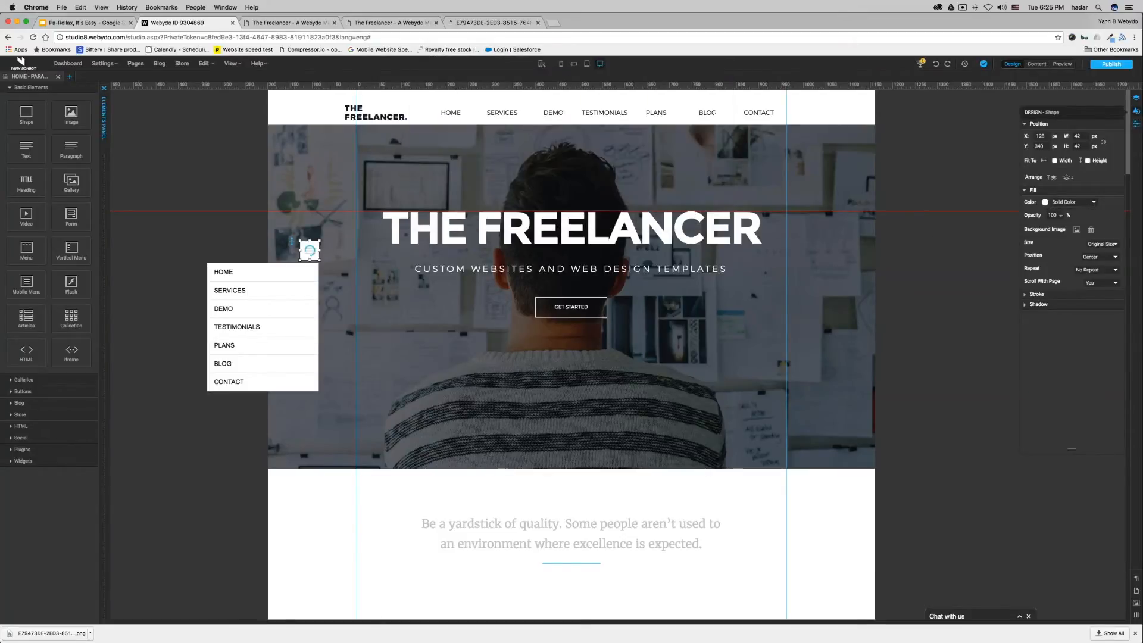
Keep the toggle button's solid colour fill and set its corner radius to 0 px
click(1067, 202)
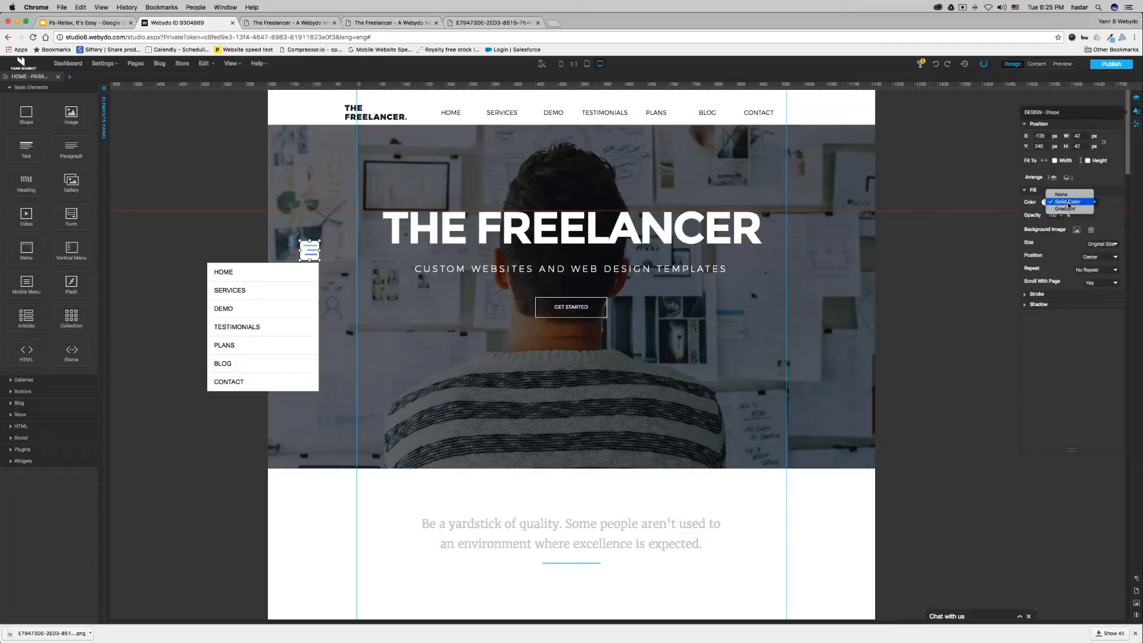
click(1069, 203)
click(1037, 294)
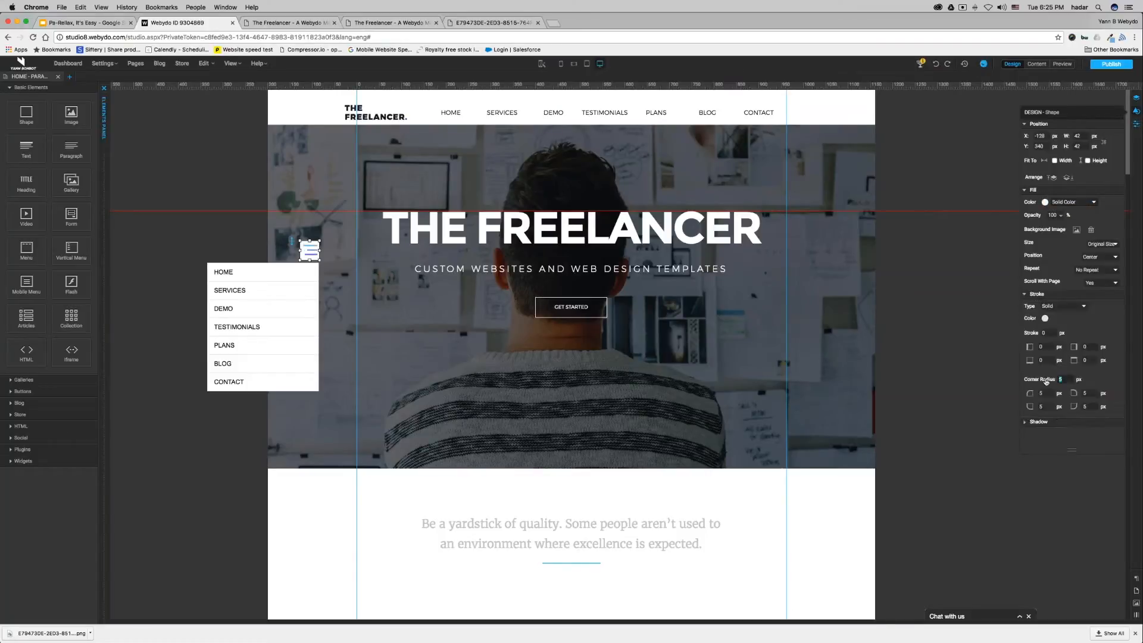
text(0)
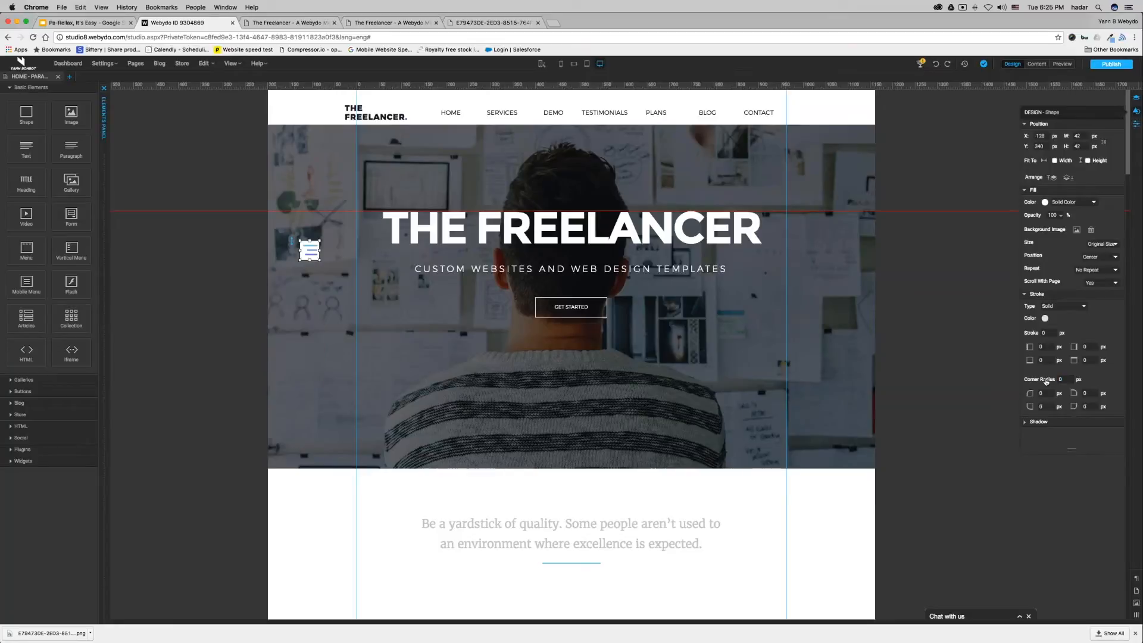
click(952, 358)
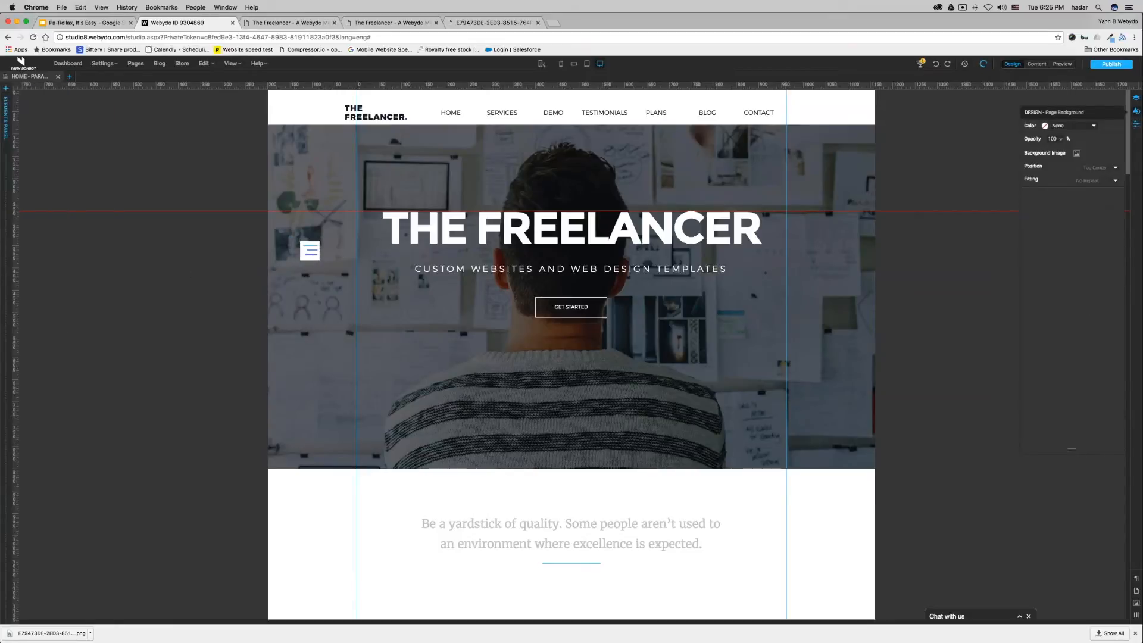
Add a parallax animation to the toggle button and place it in the header just after CONTACT, at about X 959, Y 32
right_click(313, 251)
key(Escape)
drag(309, 250, 794, 145)
right_click(795, 146)
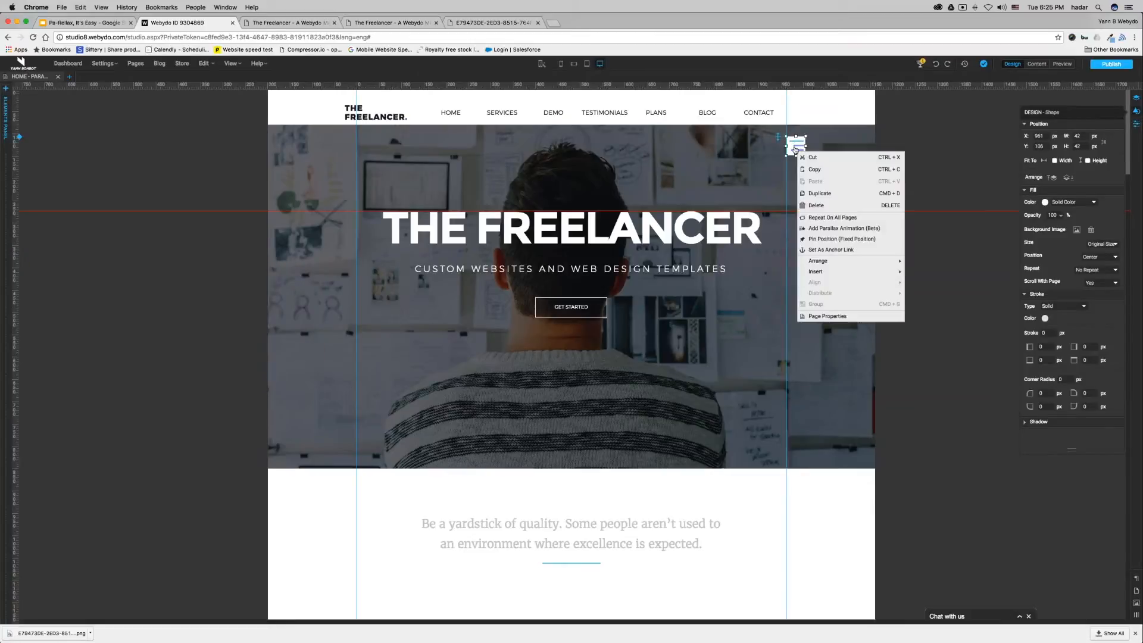
click(824, 229)
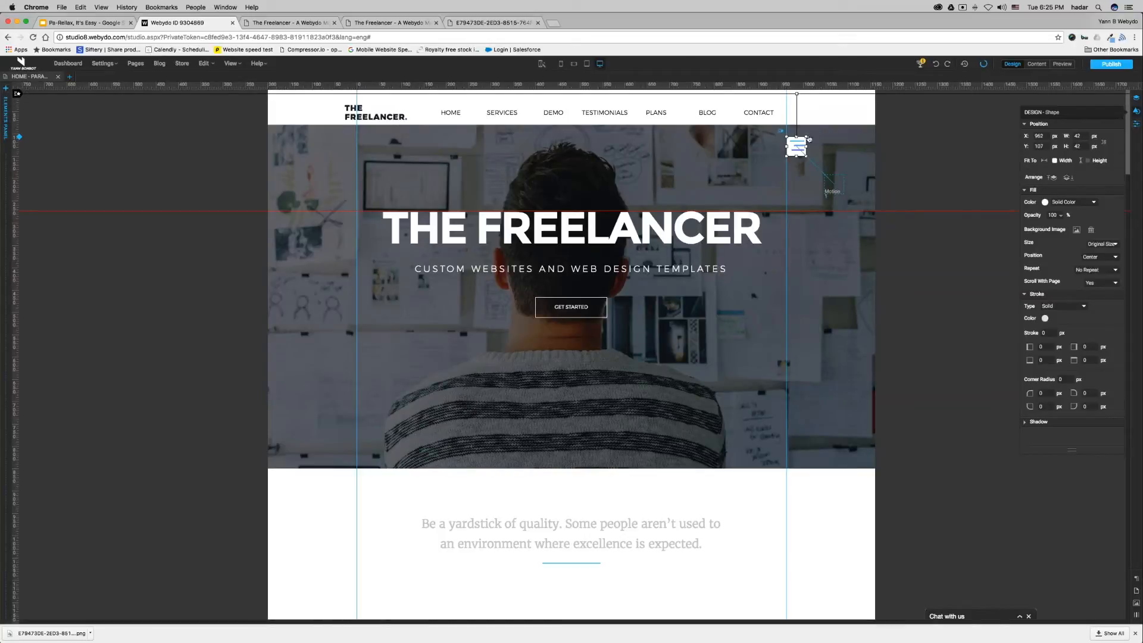
drag(797, 145, 795, 112)
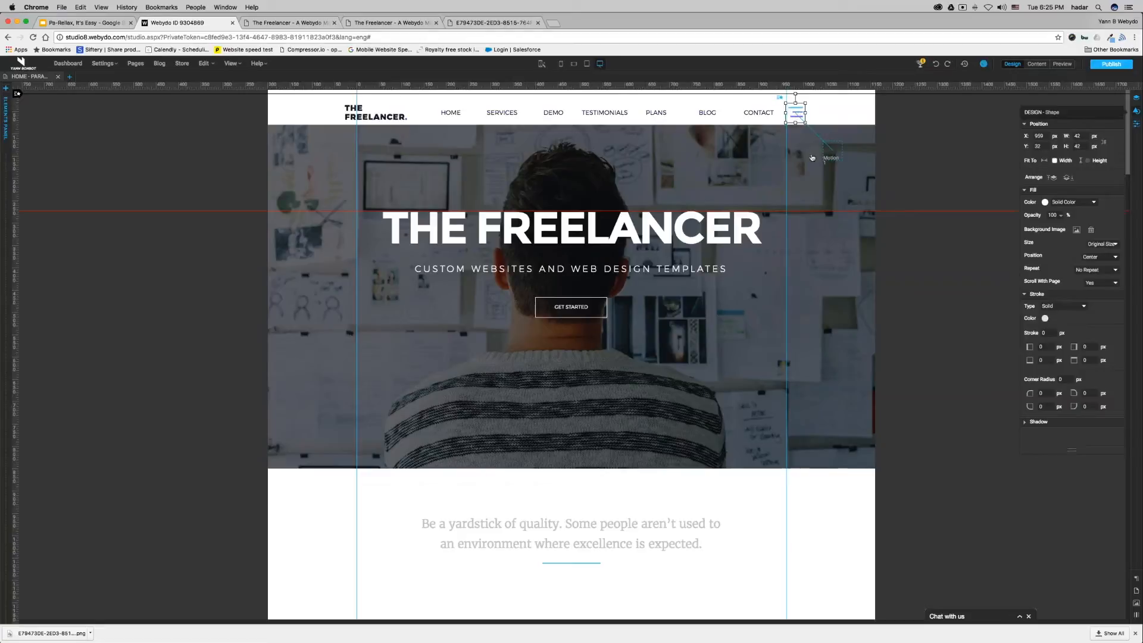
Extend the toggle's motion path to X -201, Y 806 with a speed of 2.8 per scroll, and preview the motion
drag(837, 156, 282, 465)
click(1136, 124)
drag(1080, 123, 948, 123)
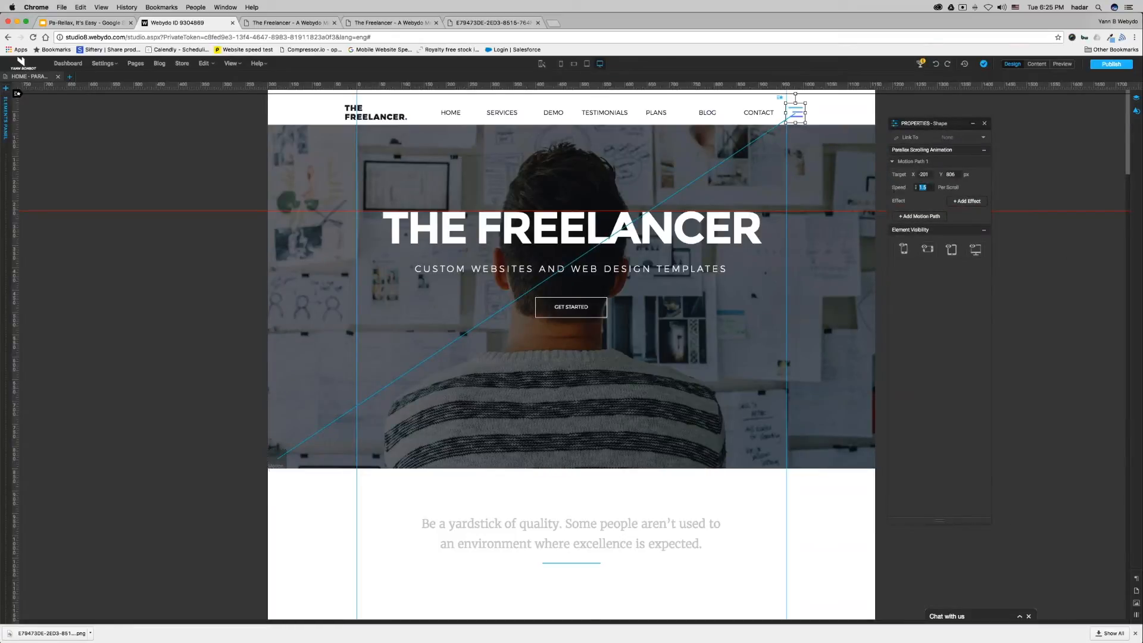
text(3)
click(1062, 64)
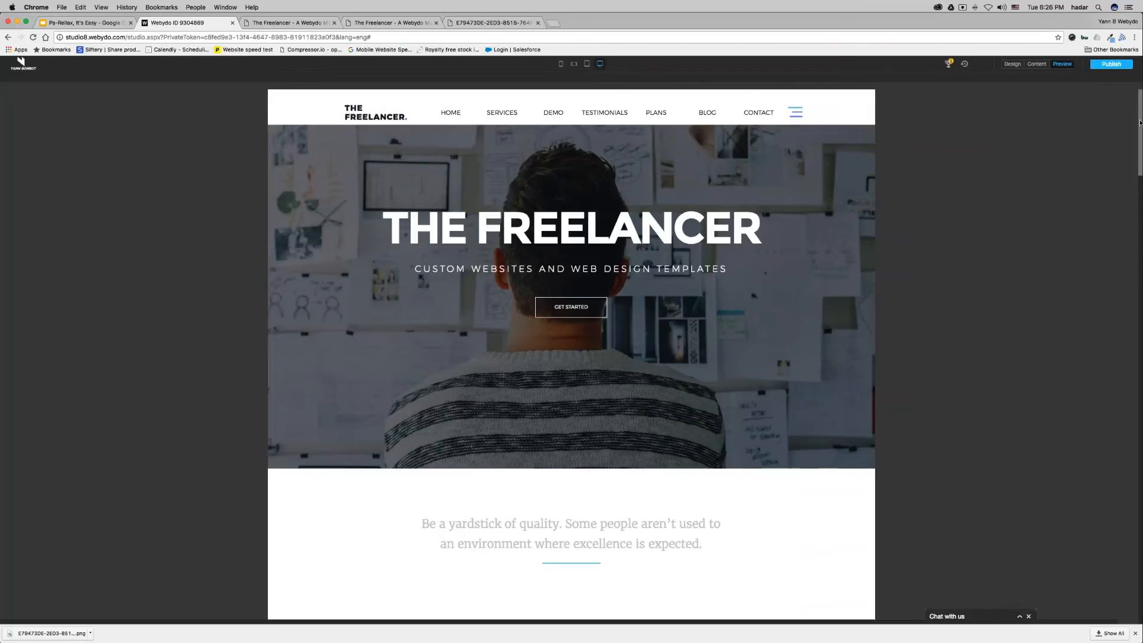
mouse_move(1140, 123)
mouse_down()
mouse_move(1135, 178)
mouse_move(1134, 123)
mouse_up()
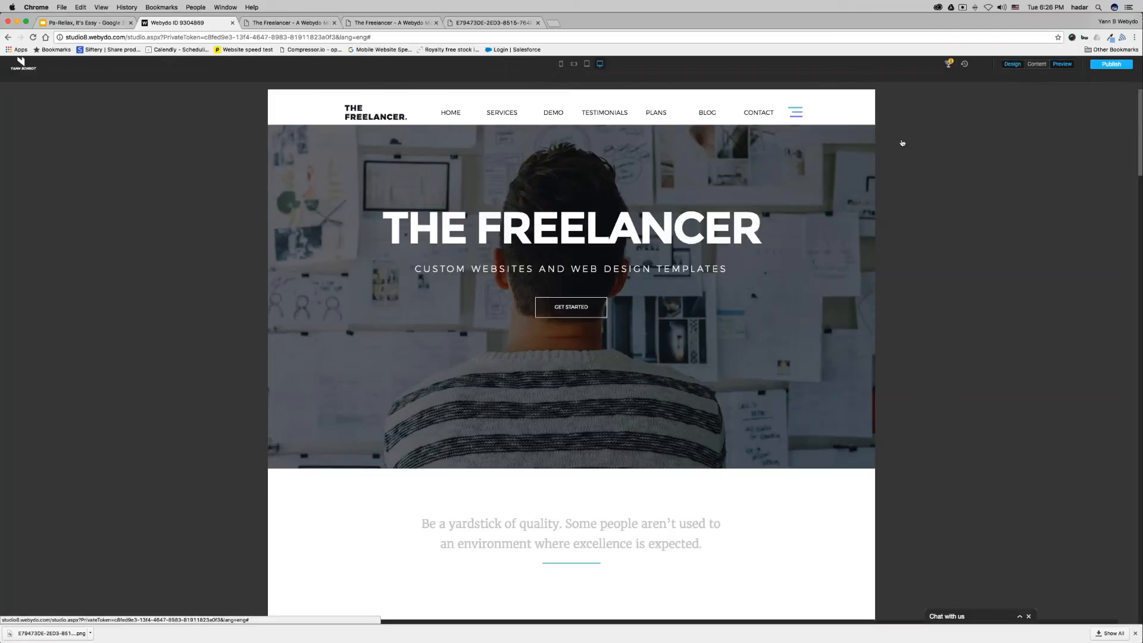
Return to the design view and add a Rotate effect of 180° to the toggle button's Motion Path 1
click(801, 116)
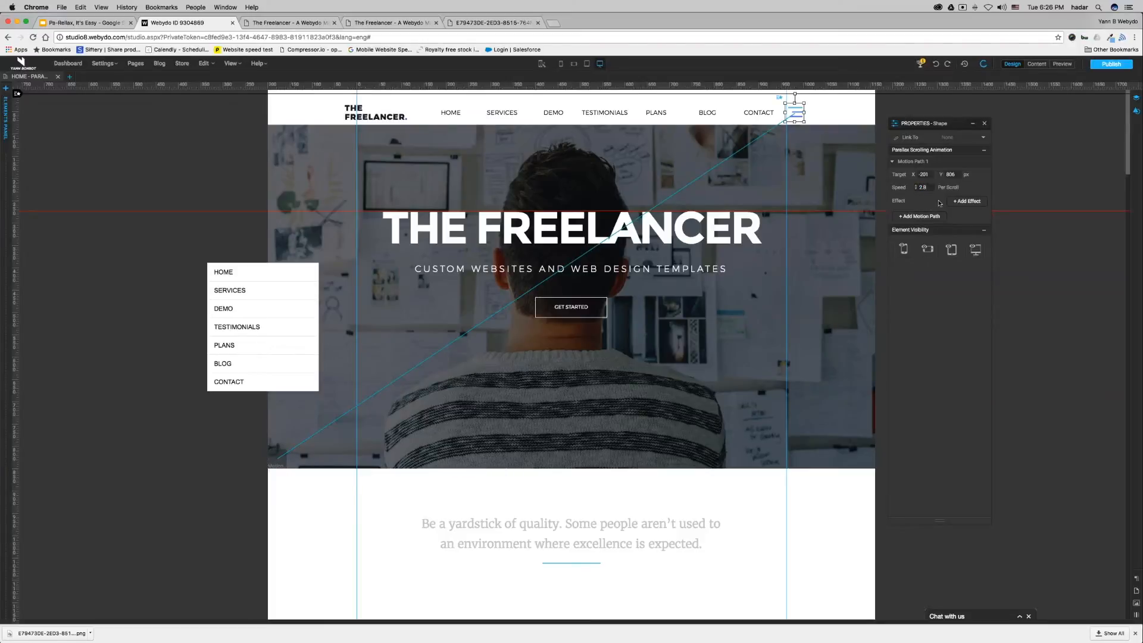
click(961, 204)
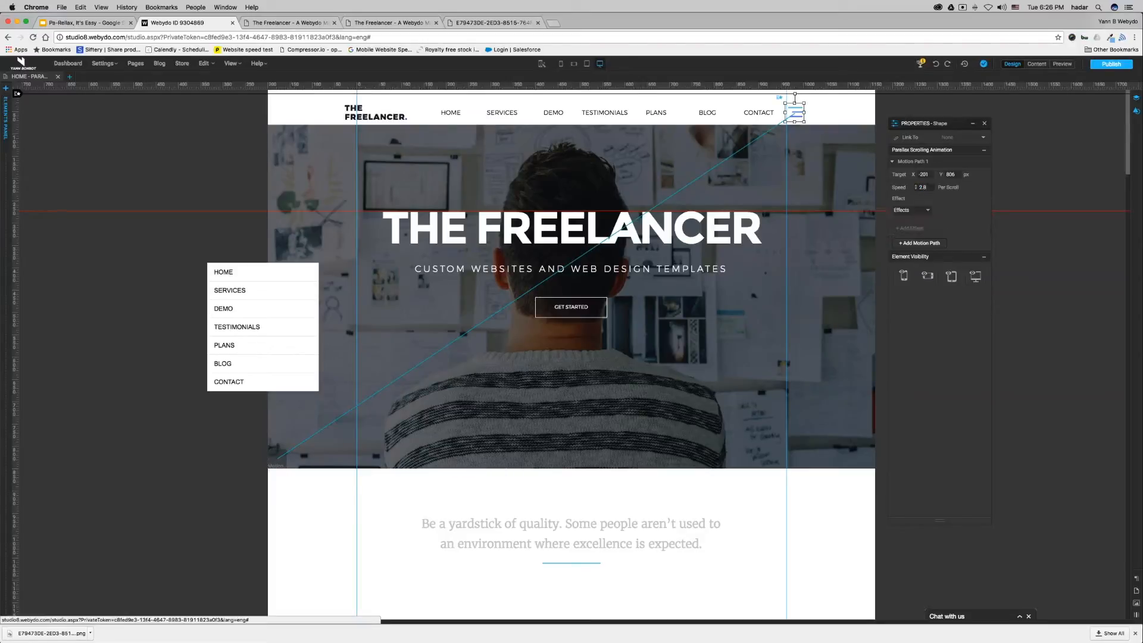
click(919, 210)
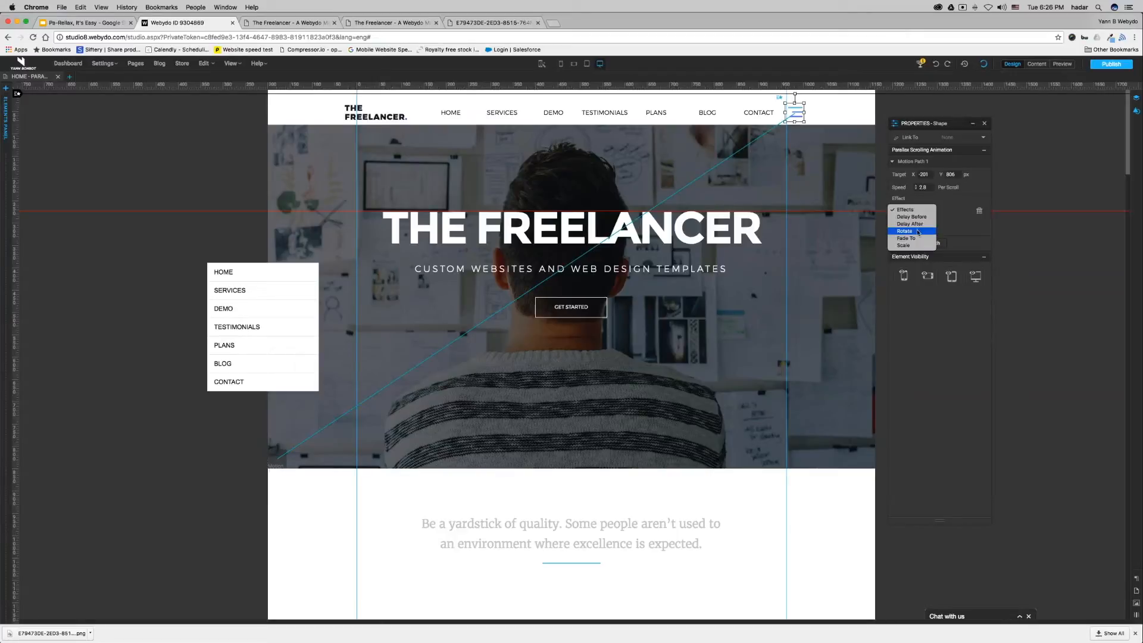
click(918, 231)
click(944, 210)
text(180)
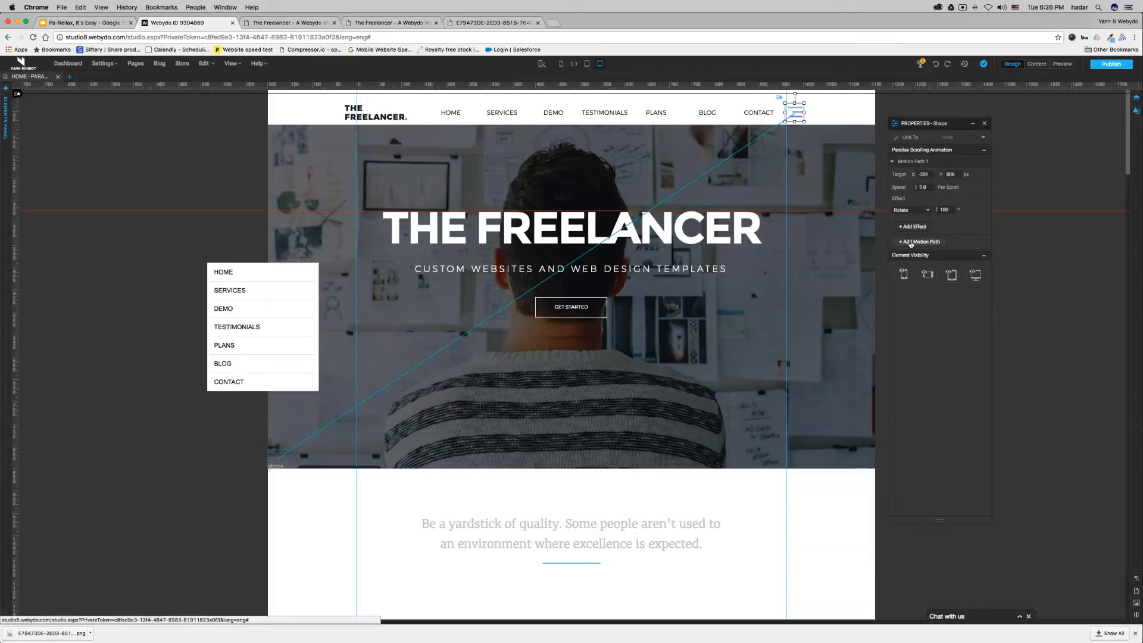
Move the expanded mobile menu list directly below the header, aligned with the left vertical guide
drag(280, 324, 411, 186)
click(457, 188)
click(237, 234)
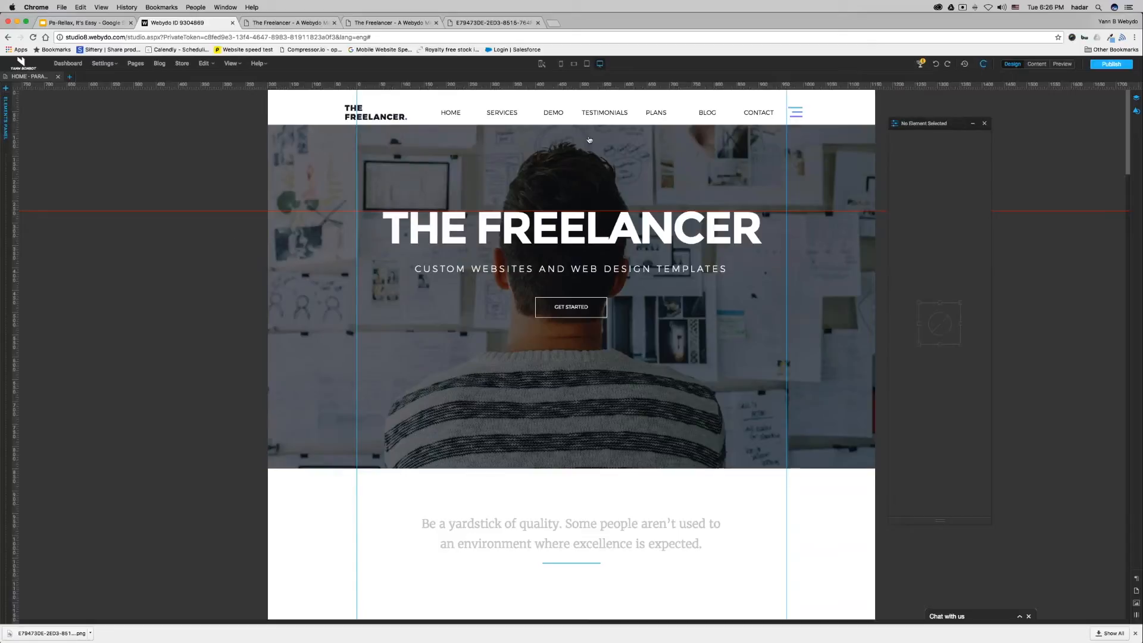
Widen the expanded mobile menu list to the right vertical guide and pin it in a fixed position
click(795, 112)
click(428, 173)
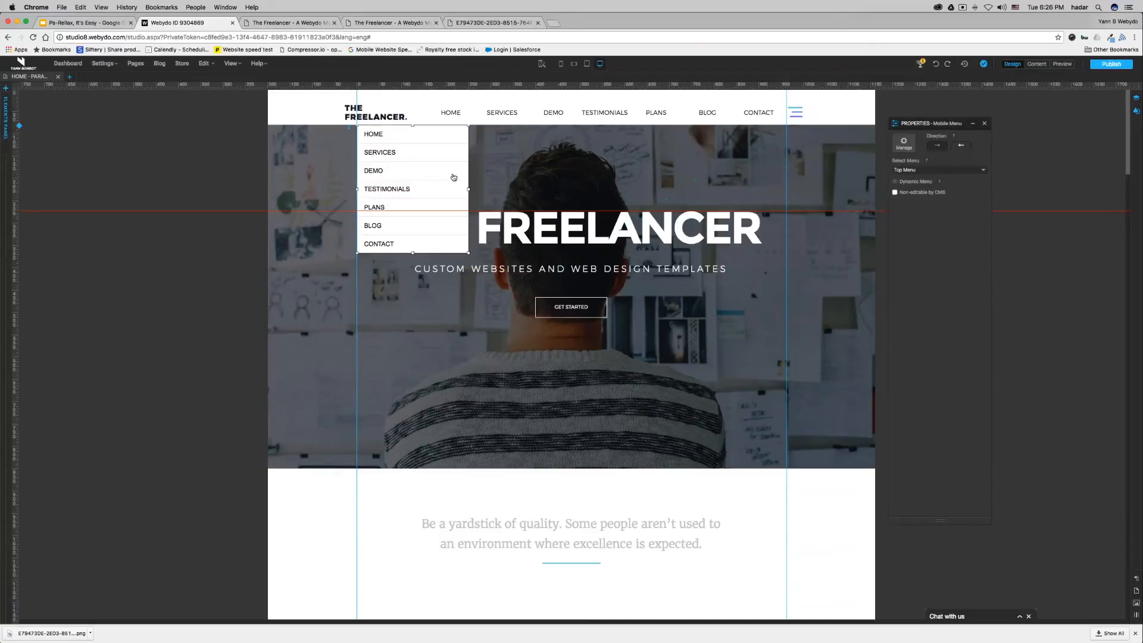
drag(469, 189, 787, 187)
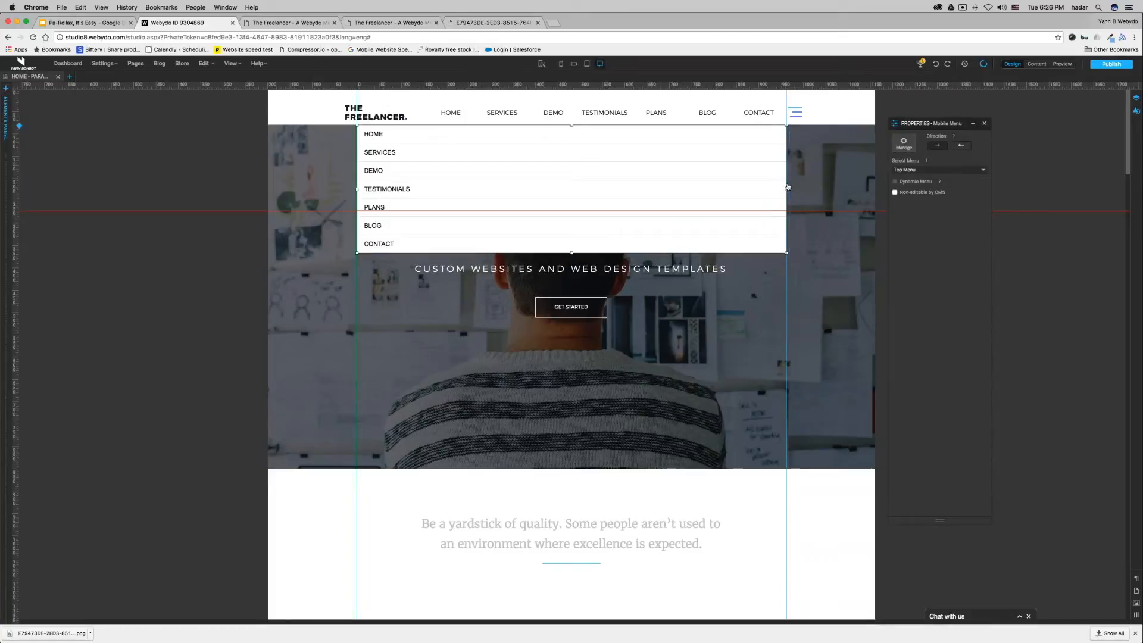
right_click(753, 166)
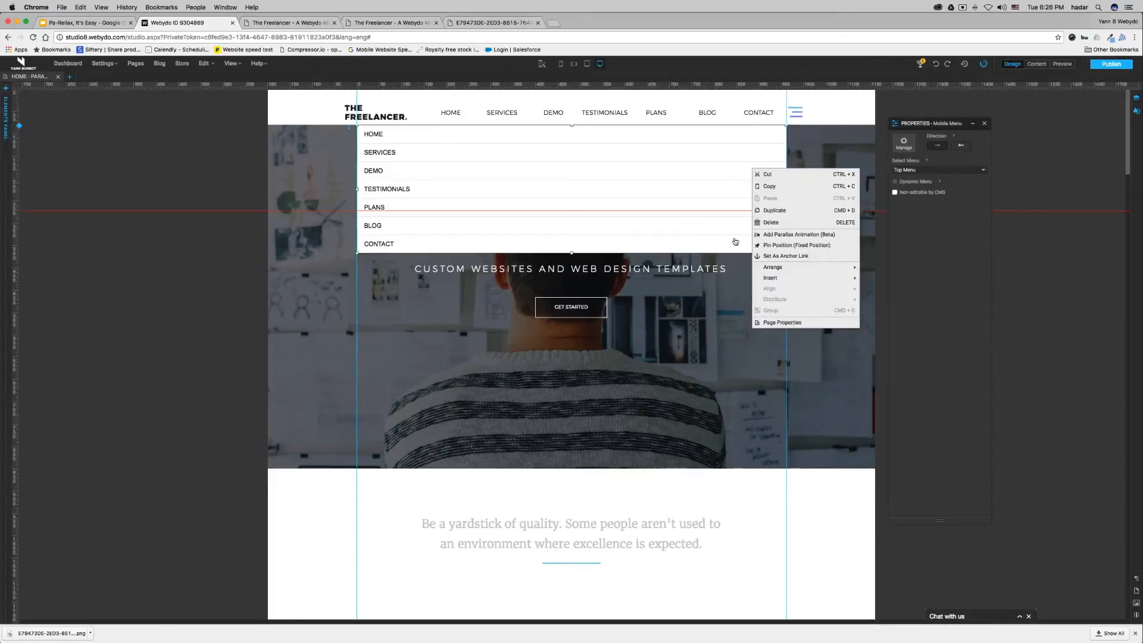
click(775, 246)
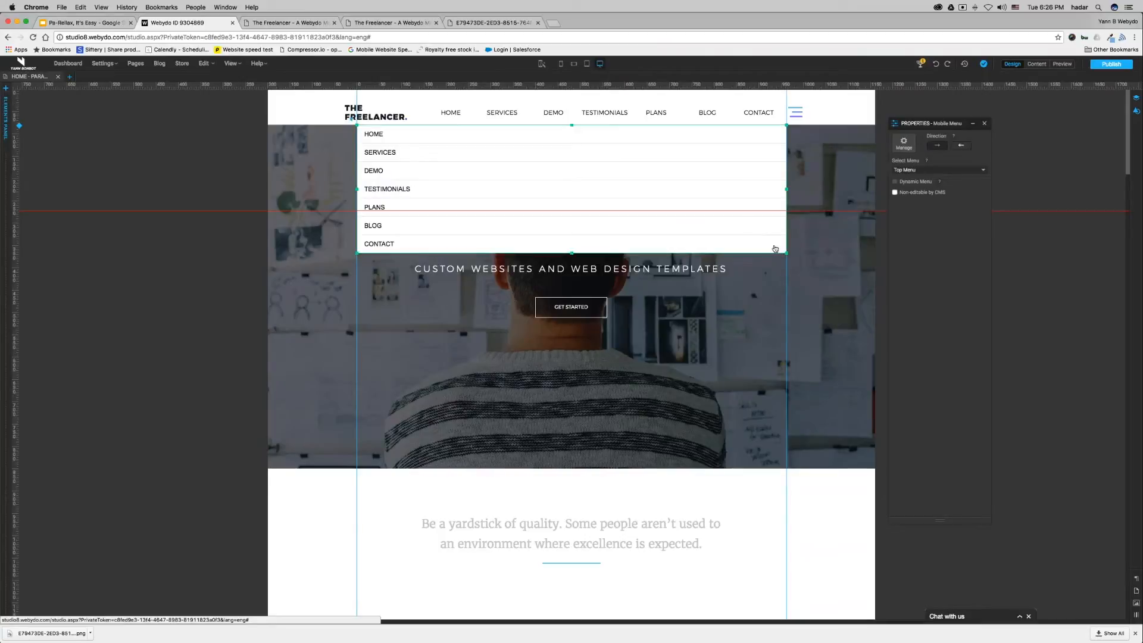
Collapse and reopen the mobile menu and scroll the page to check how the pinned list behaves
click(179, 294)
scroll(648, 251, down, 1)
scroll(647, 251, up, 1)
click(794, 111)
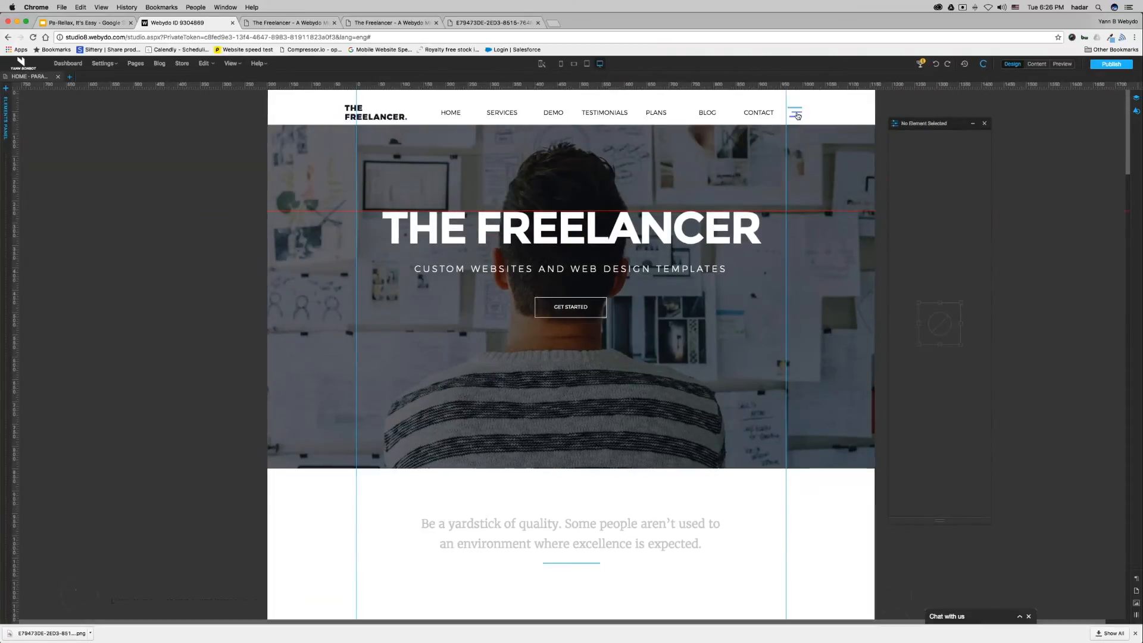
scroll(616, 220, up, 1)
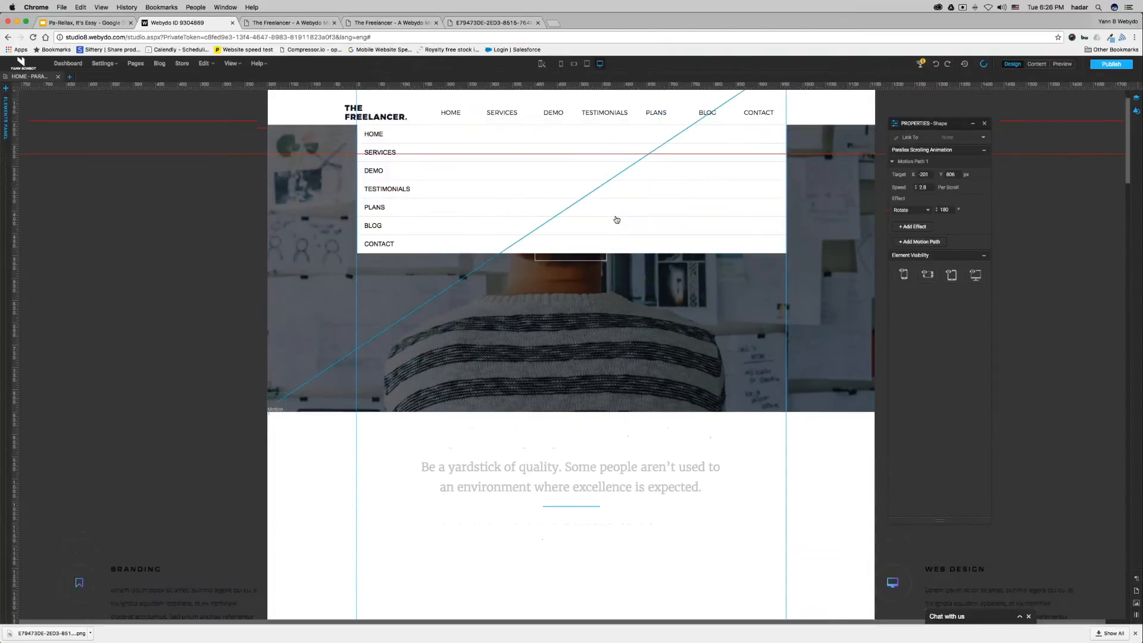
scroll(616, 219, down, 3)
scroll(654, 197, up, 4)
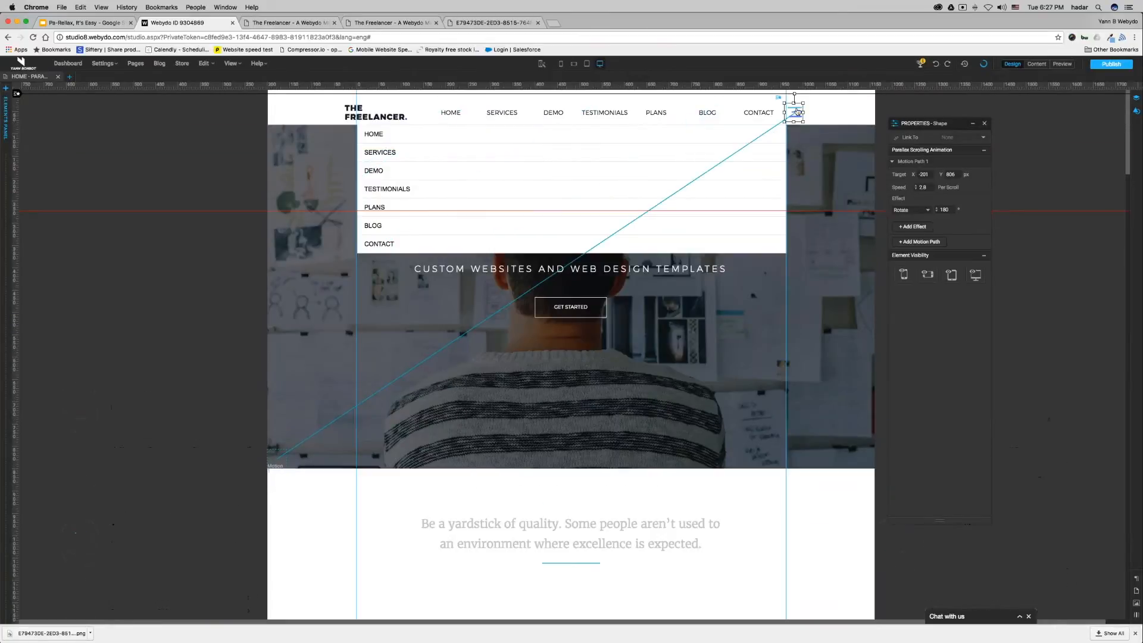
click(110, 290)
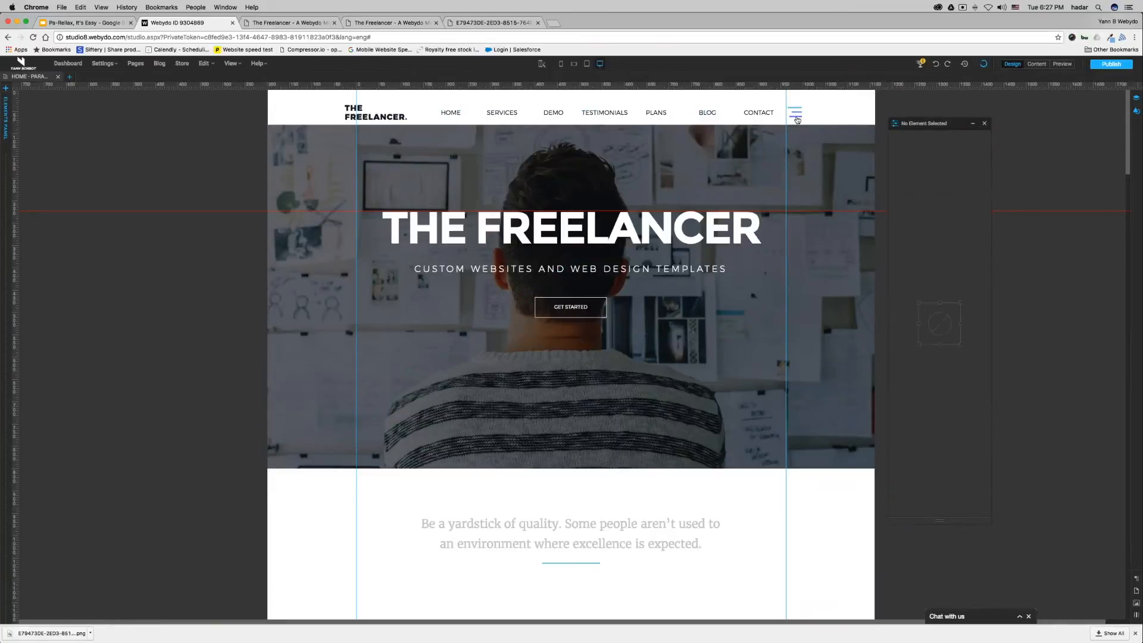
Add Motion Path 2 to the header's hamburger icon and place its target at X -201, Y 1278, straight below Motion Path 1
click(797, 120)
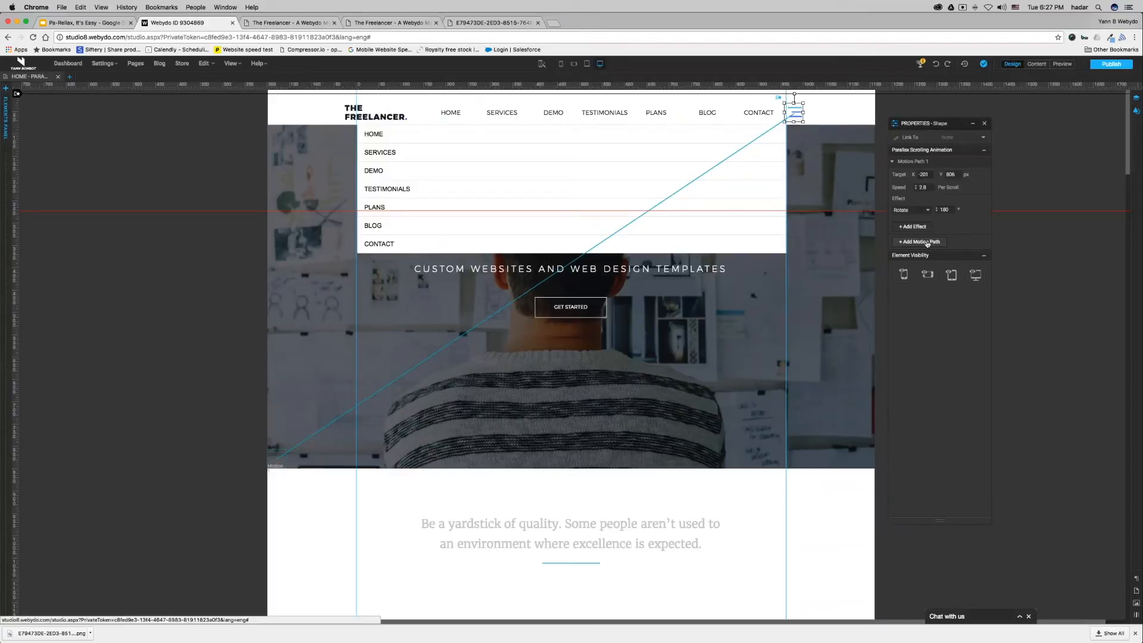
click(926, 242)
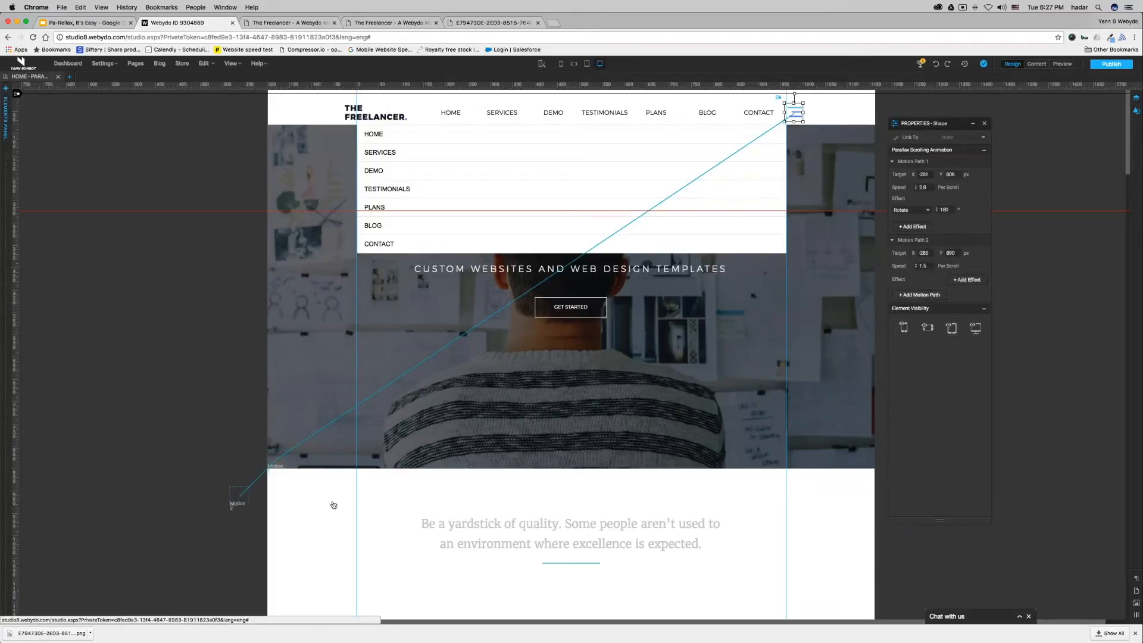
drag(219, 515, 264, 535)
scroll(265, 535, down, 4)
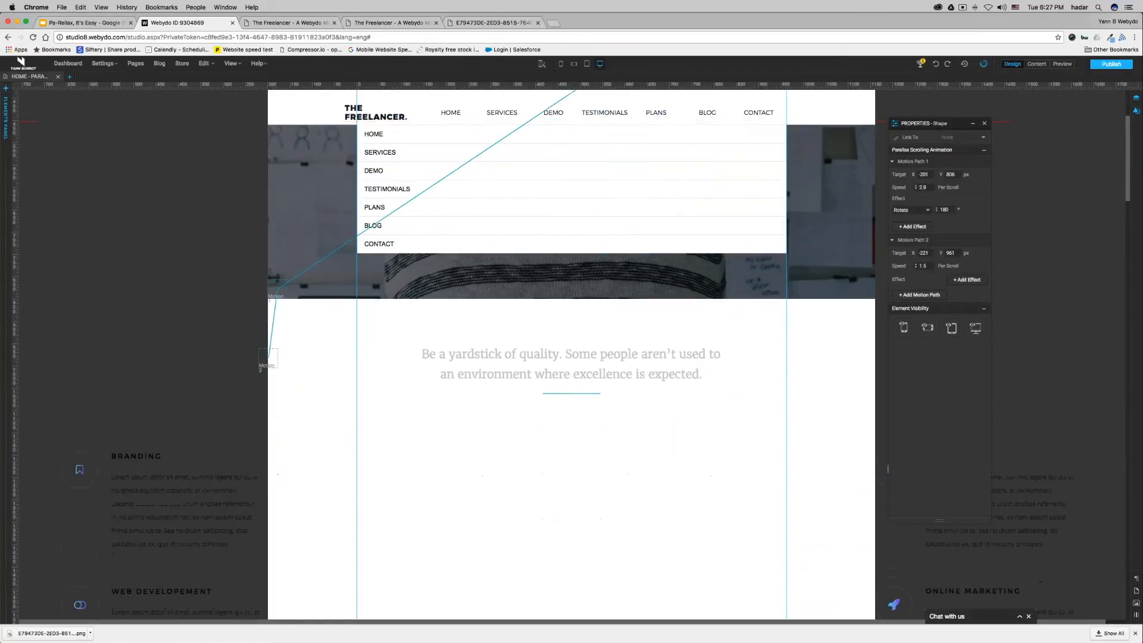
click(1135, 633)
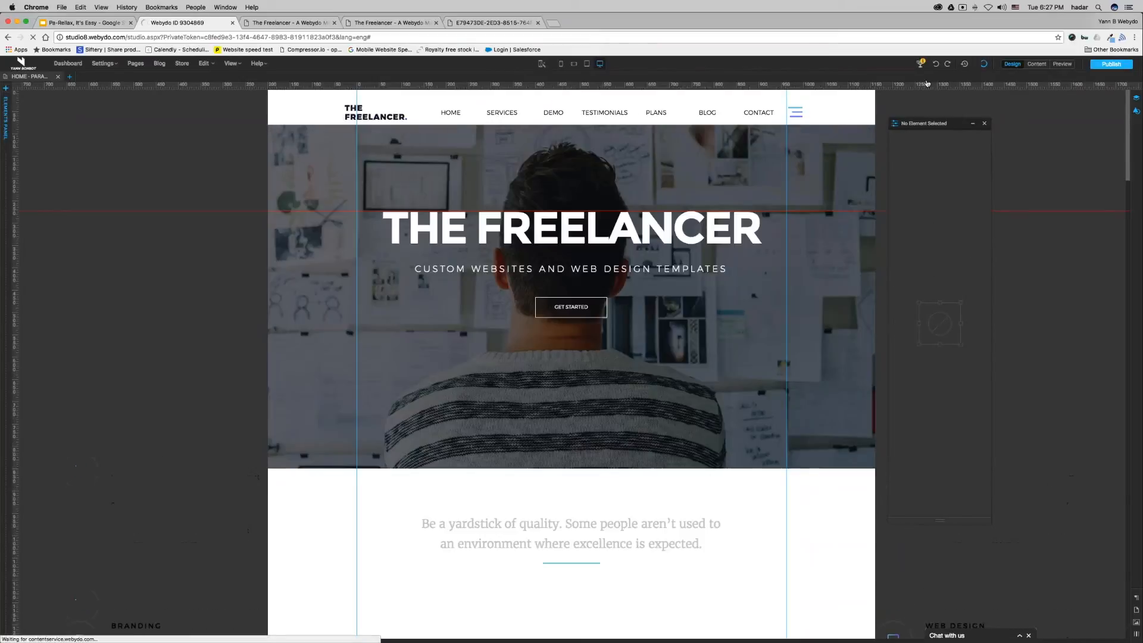
click(792, 112)
scroll(283, 351, down, 4)
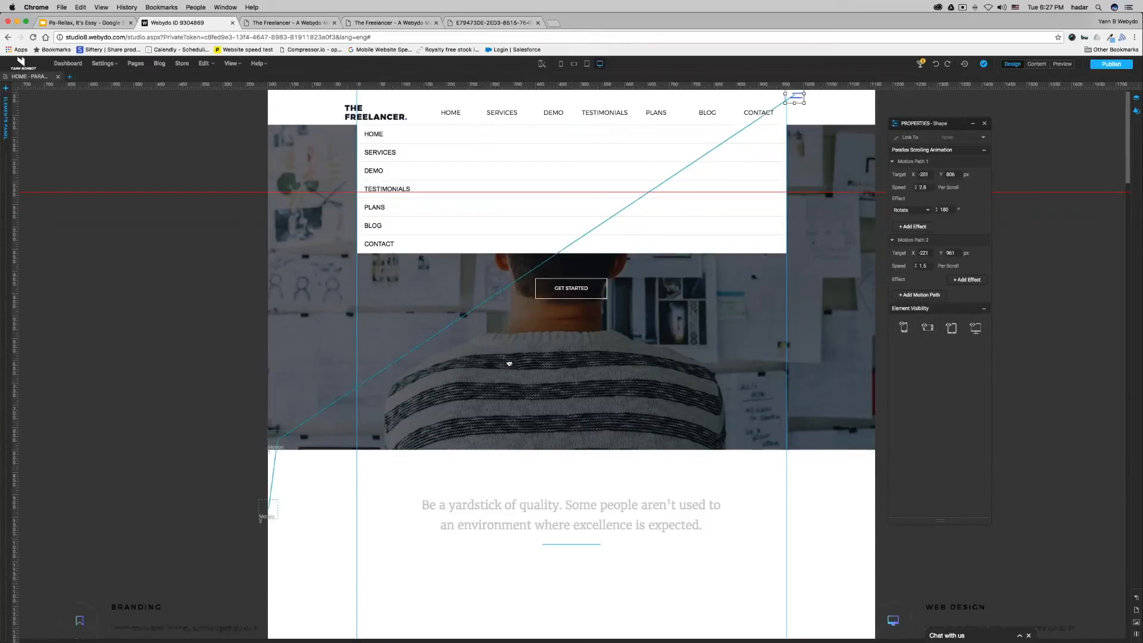
scroll(297, 342, down, 1)
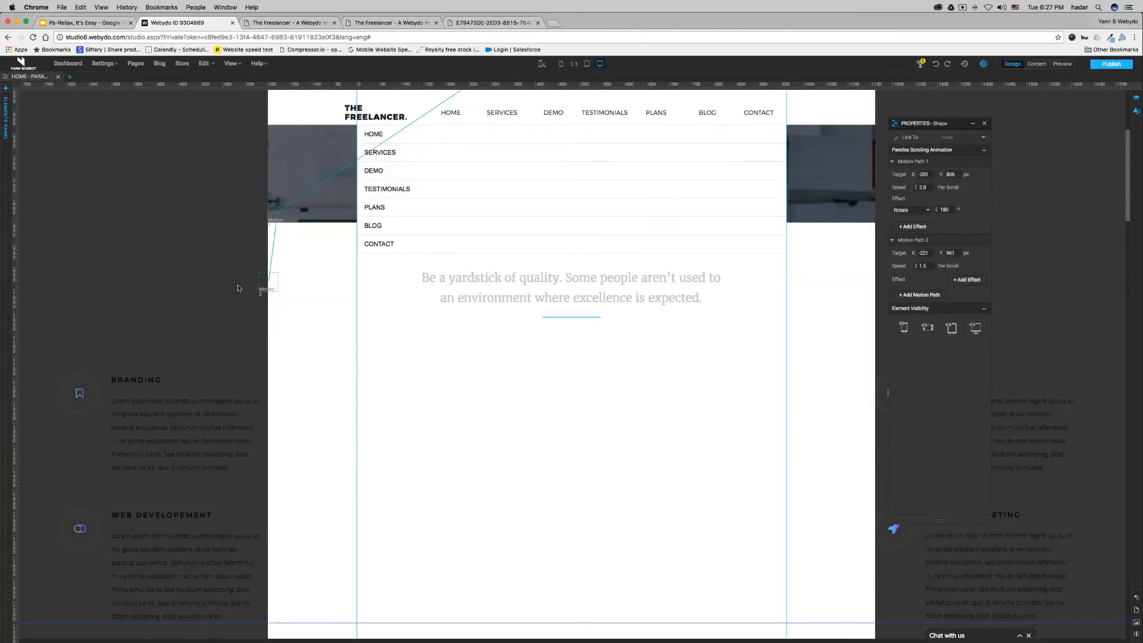
drag(270, 285, 284, 428)
Set Motion Path 2's speed to 2 and give it a Scale effect of 150%
click(923, 267)
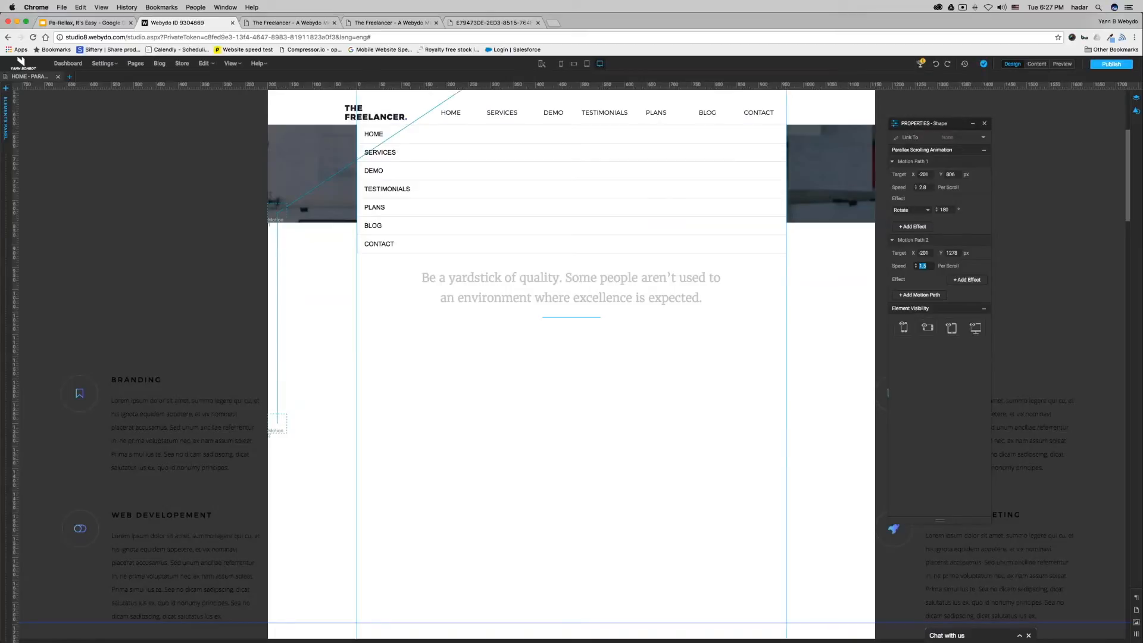
text(2)
click(966, 280)
click(912, 290)
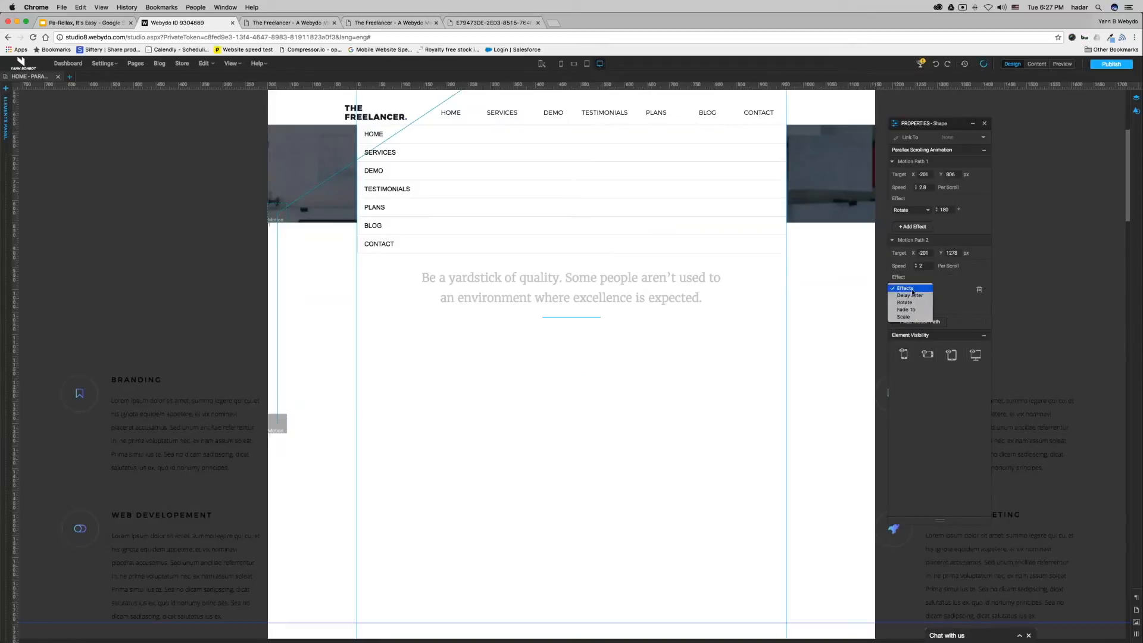
click(905, 317)
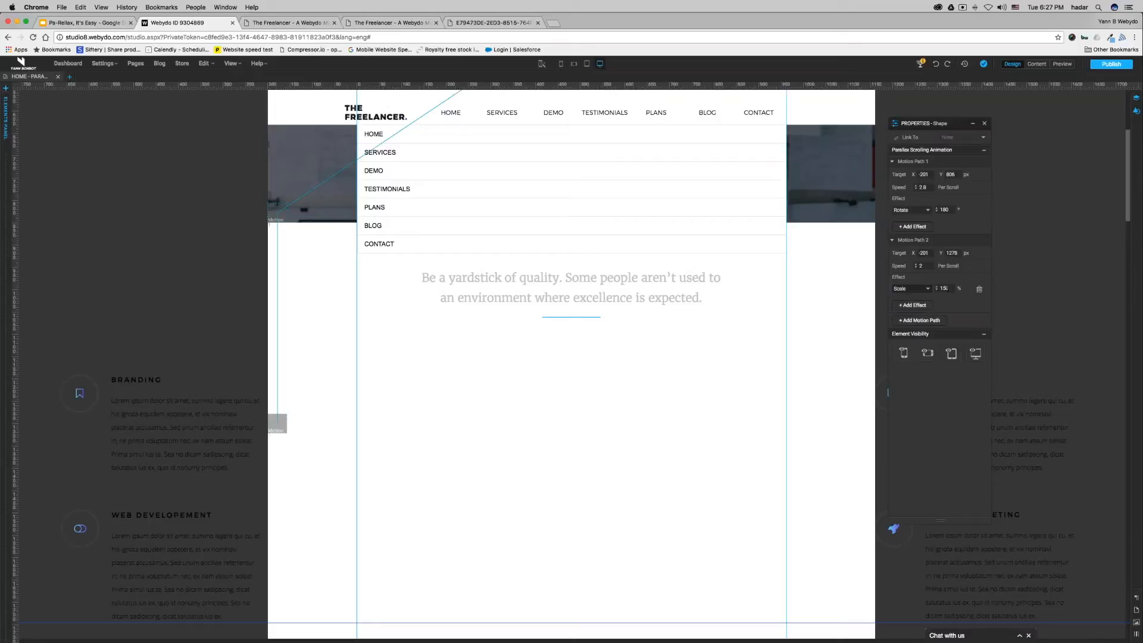
Add a second effect to Motion Path 2, a Rotate of 180°
click(920, 304)
click(921, 302)
click(920, 319)
click(911, 299)
click(905, 302)
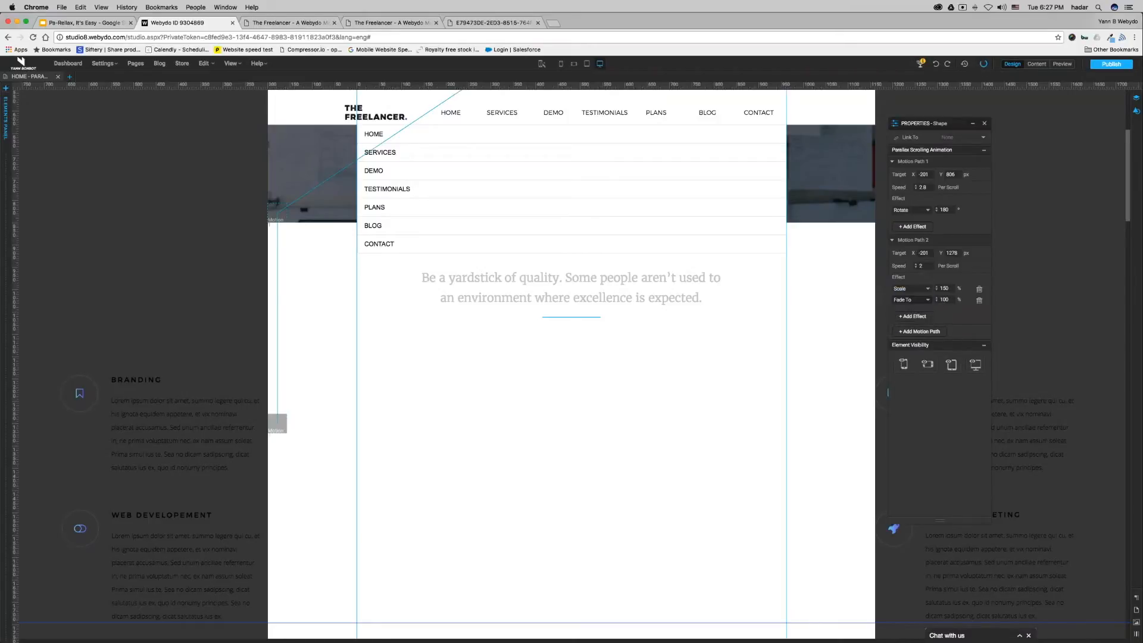
double_click(945, 299)
text(180)
Add Motion Path 3 and place its target at X 463, Y 1804, centered just above the dark Freelancer Demo section
click(920, 331)
scroll(530, 393, down, 4)
drag(313, 241, 872, 435)
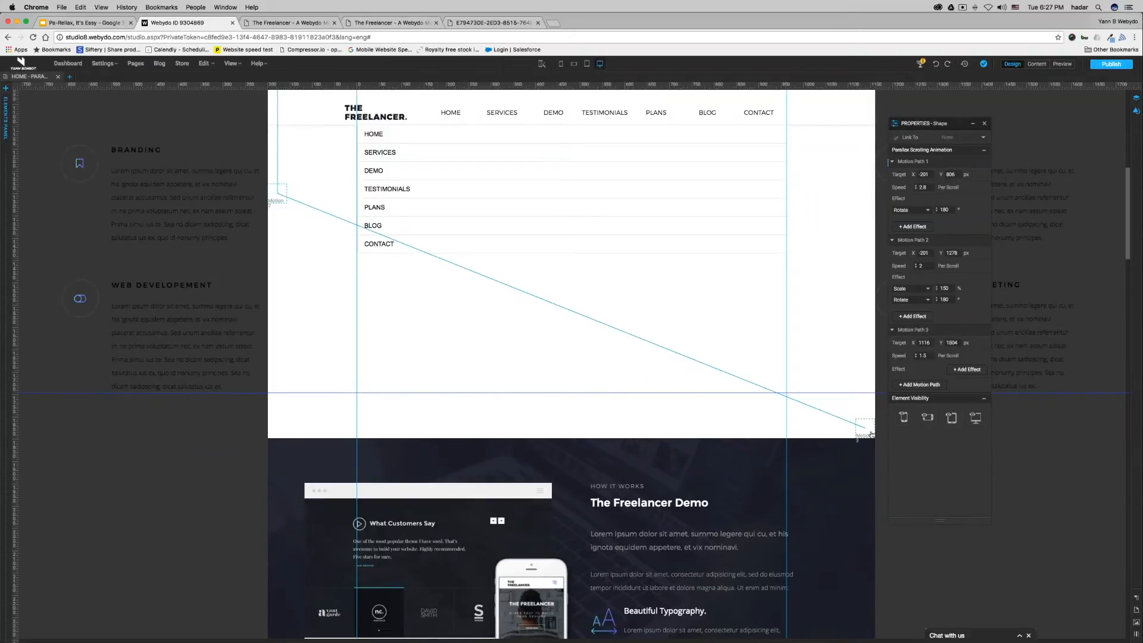
drag(872, 435, 580, 434)
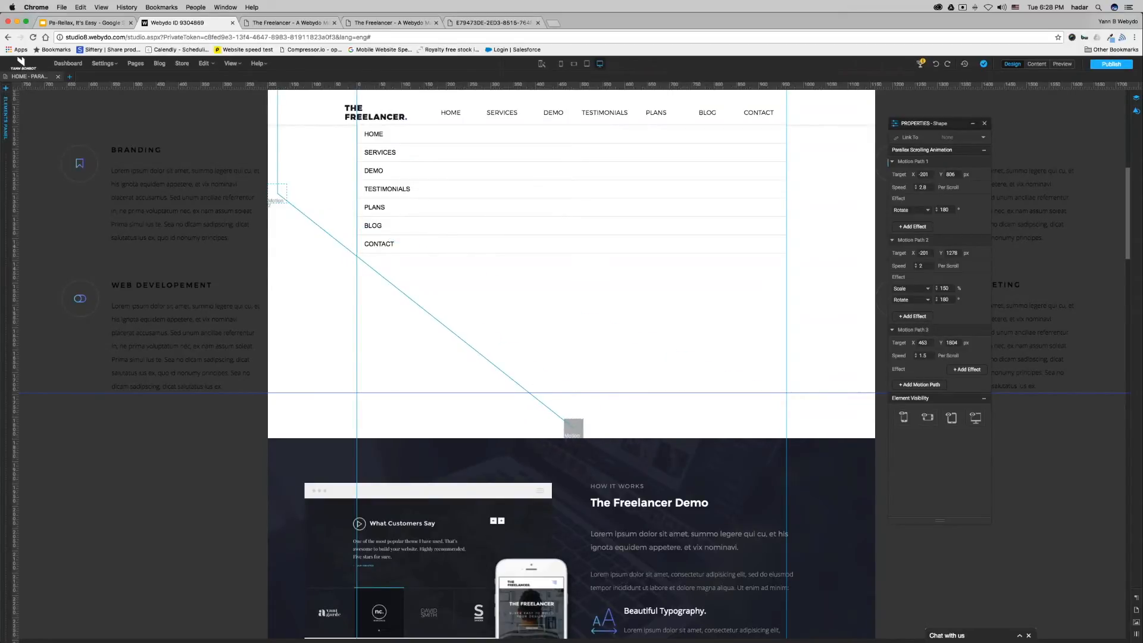
Set Motion Path 3's speed to 2.8 and give it a Rotate effect of 90°
double_click(922, 355)
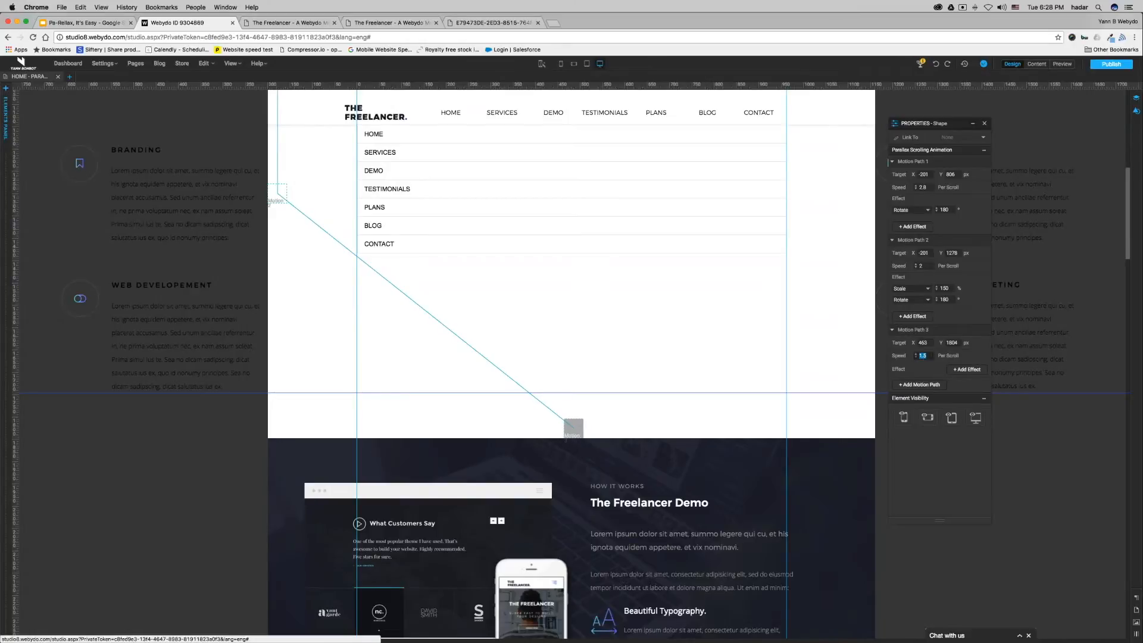
text(2.8)
click(969, 370)
click(911, 378)
click(916, 393)
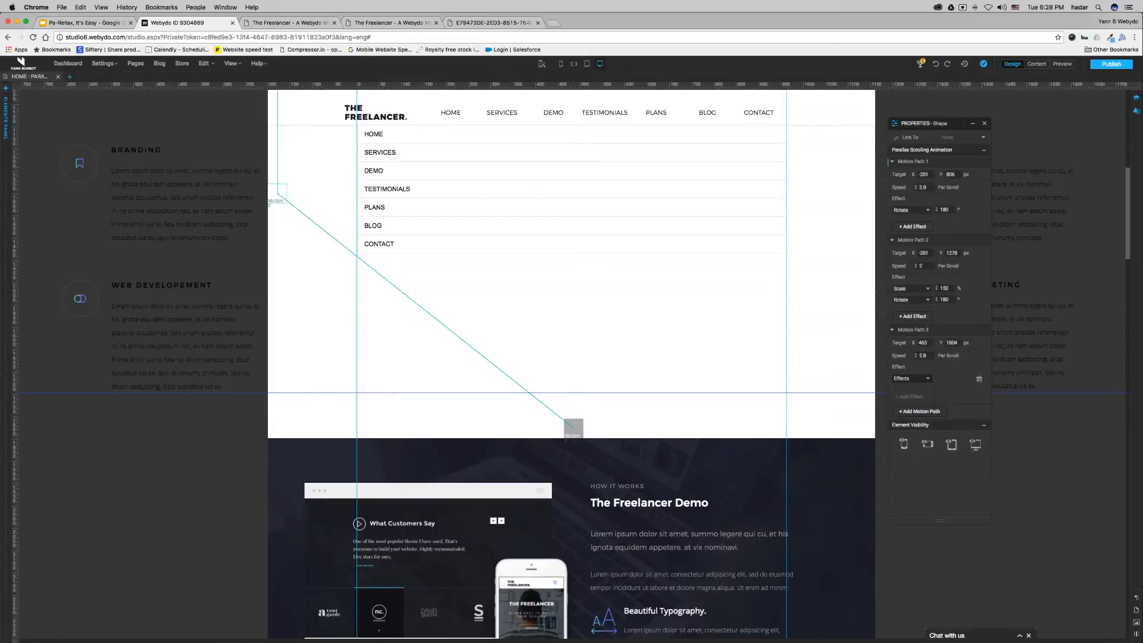
text(90)
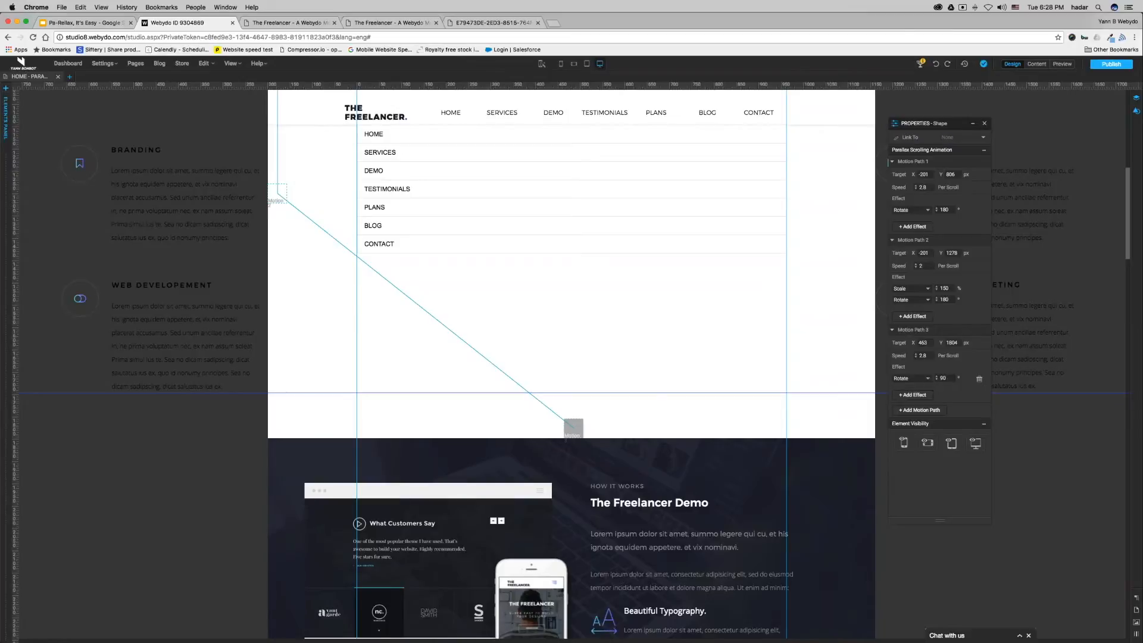
Add a second effect to Motion Path 3, a Scale of 70%
scroll(921, 397, down, 1)
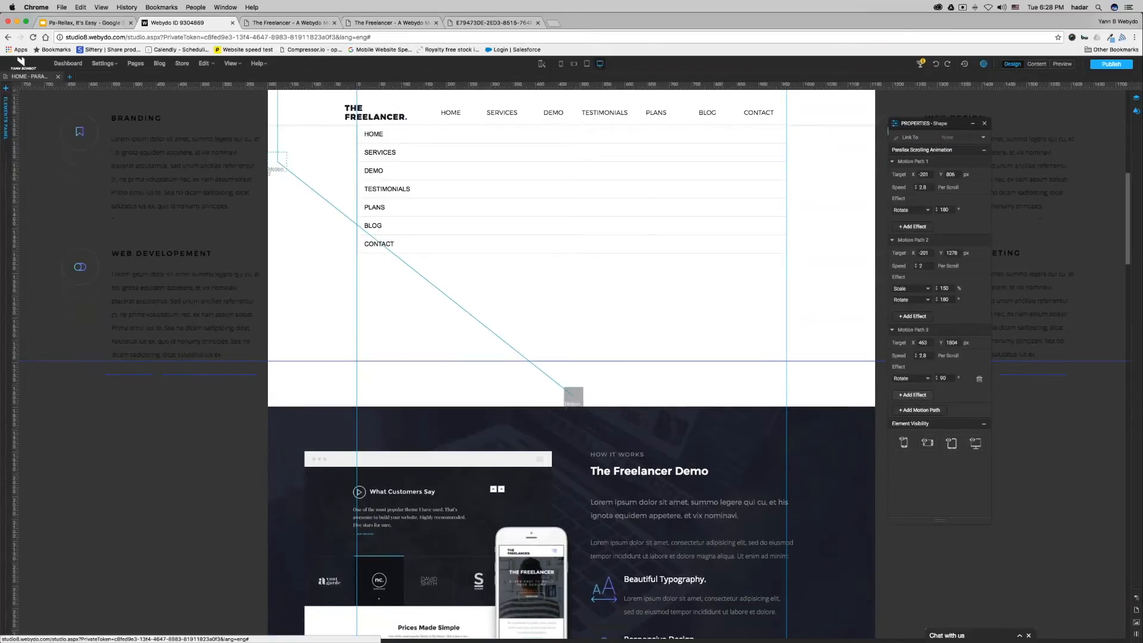
click(921, 397)
click(917, 390)
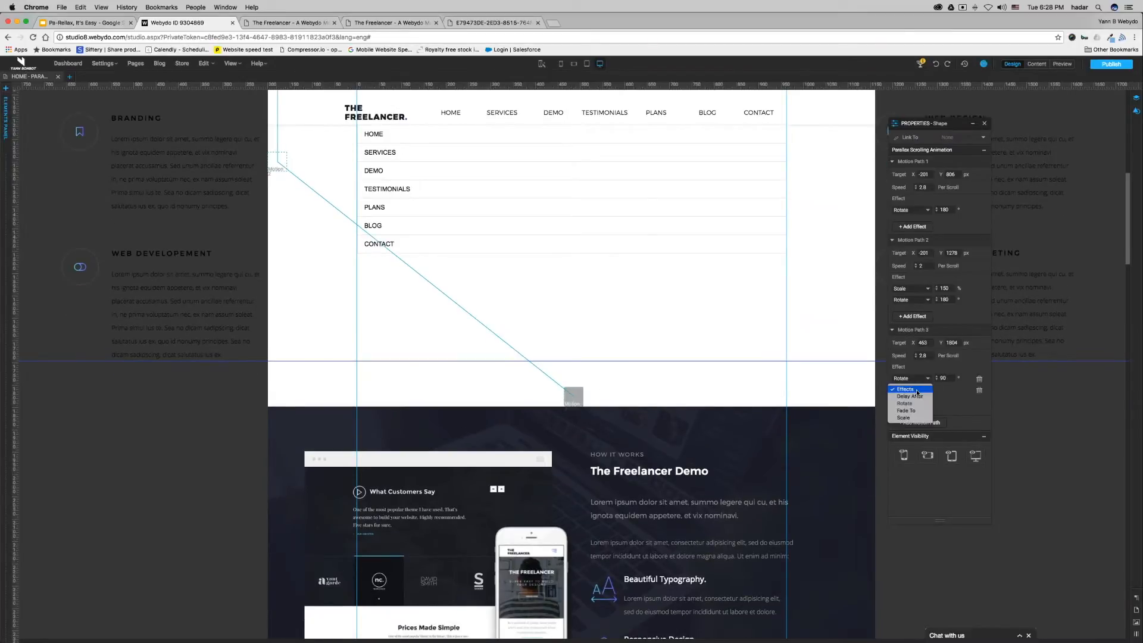
click(904, 418)
click(944, 389)
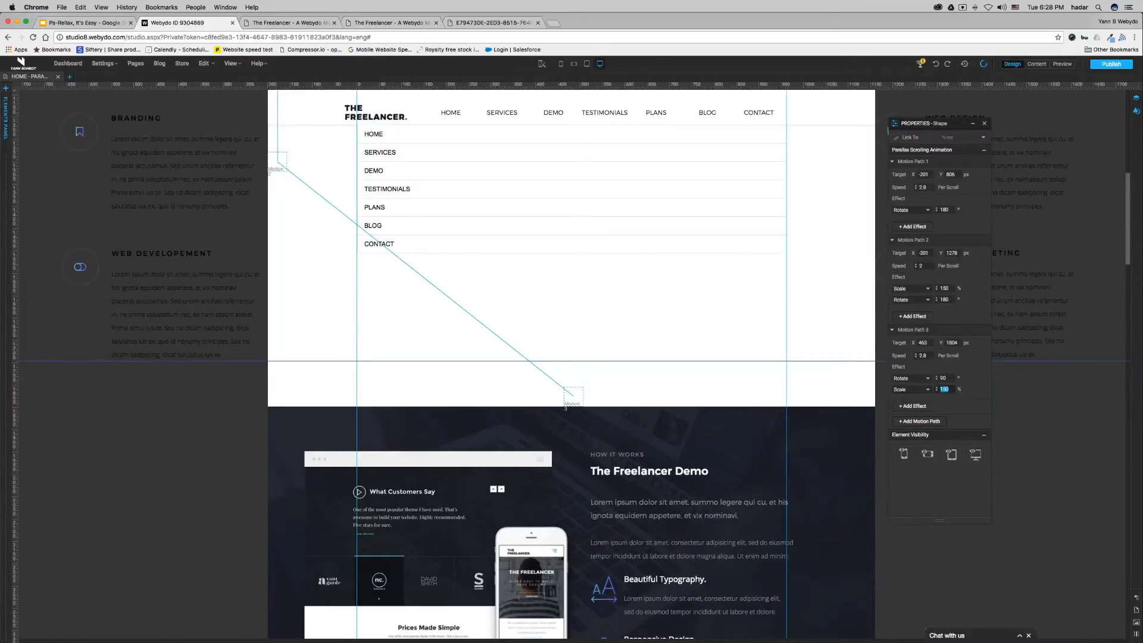
text(70)
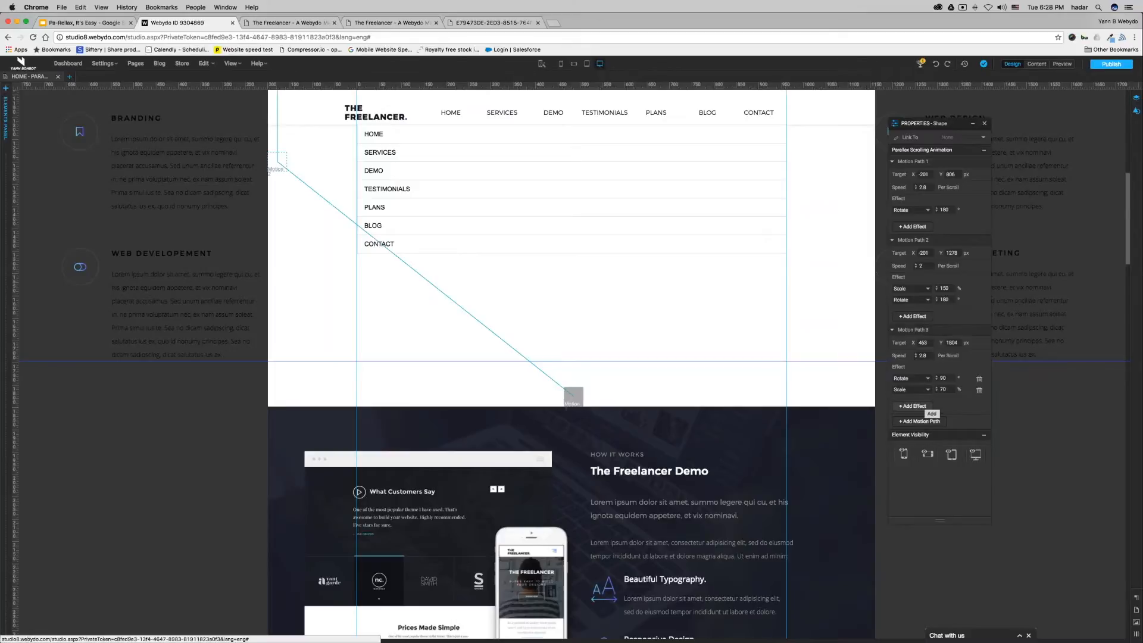
Add Motion Path 4 and place its target at X 1116, Y 2642, at the right edge of the purple recent works strip
click(928, 423)
scroll(542, 325, down, 4)
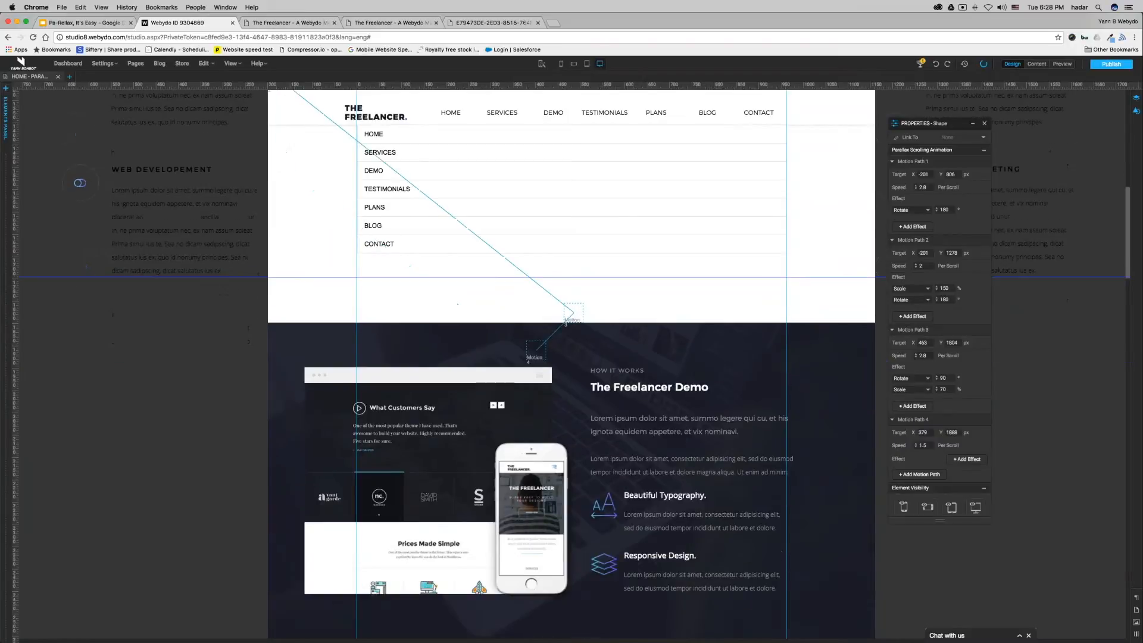
mouse_move(542, 326)
mouse_down()
mouse_move(571, 407)
mouse_move(548, 512)
mouse_move(575, 607)
mouse_up()
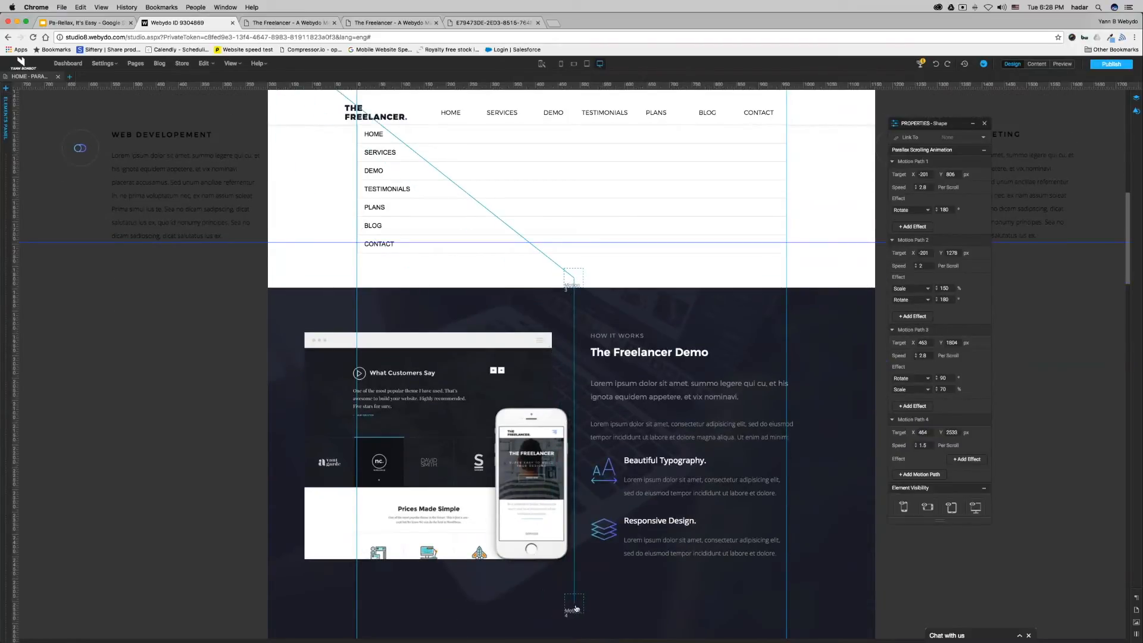
scroll(576, 607, down, 4)
mouse_move(576, 491)
mouse_down()
mouse_move(726, 477)
mouse_move(845, 507)
mouse_move(867, 540)
mouse_up()
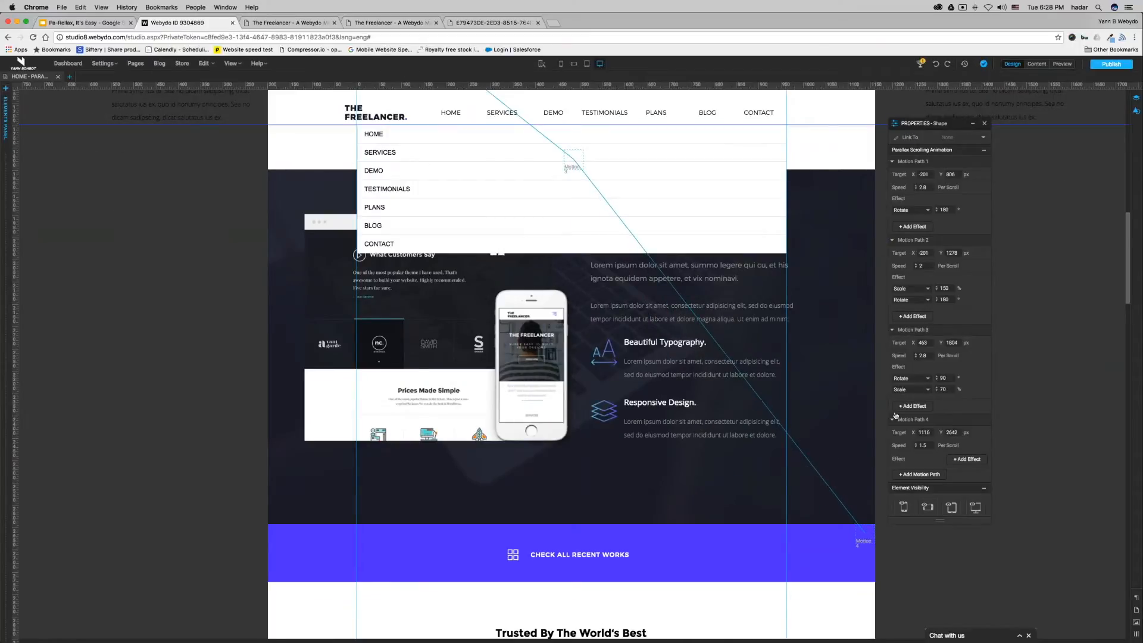
Set Motion Path 4's speed to 3 and give it a Rotate effect of 90°
double_click(923, 445)
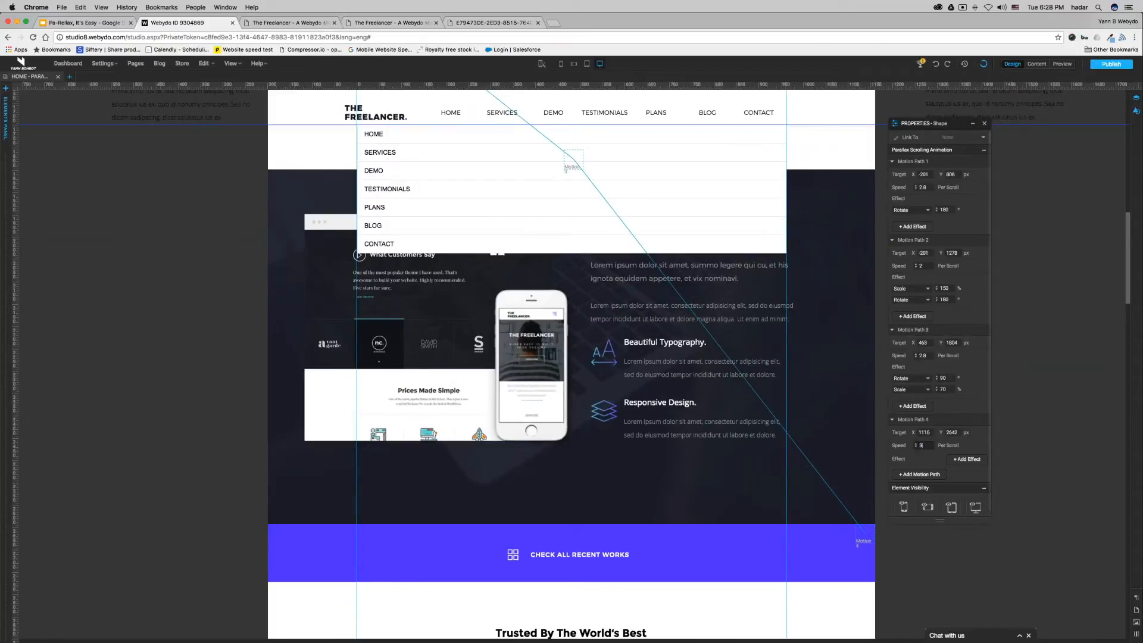
click(967, 459)
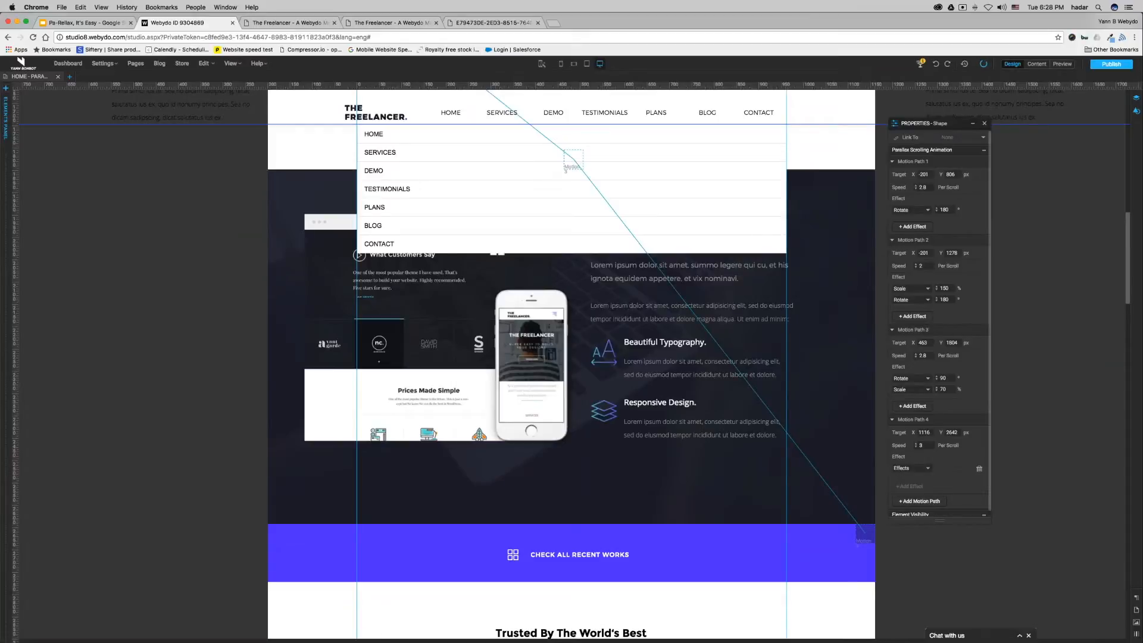
click(910, 467)
click(905, 481)
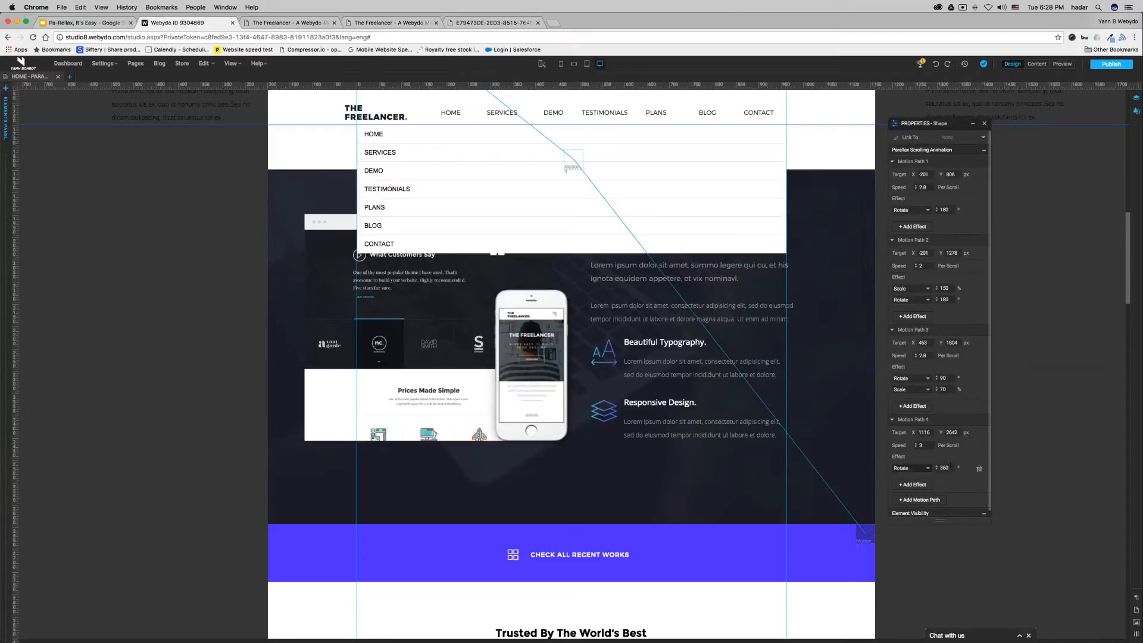
text(90)
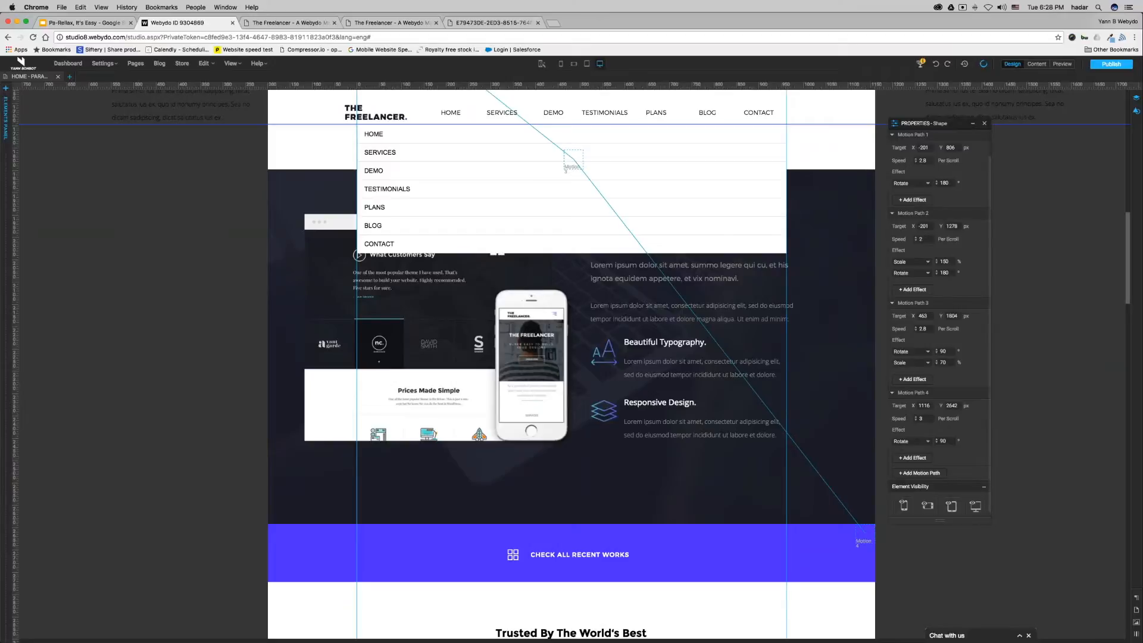
Add Motion Path 5 to the hamburger icon and move the properties window away from the page edge
click(922, 473)
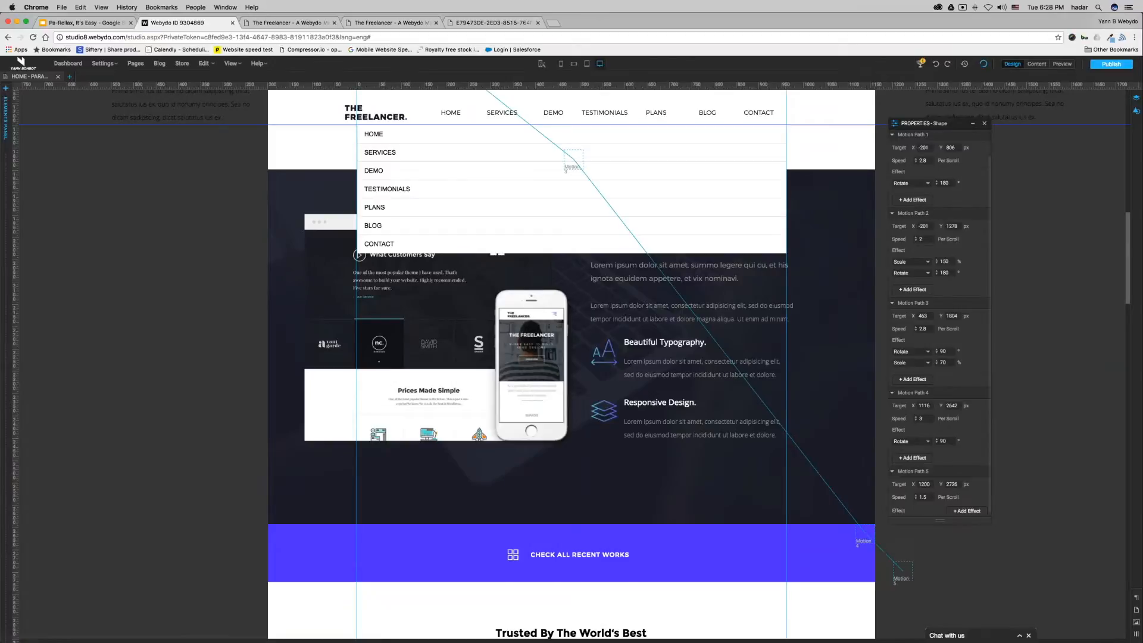
scroll(571, 357, down, 3)
drag(922, 123, 1016, 125)
scroll(837, 332, down, 2)
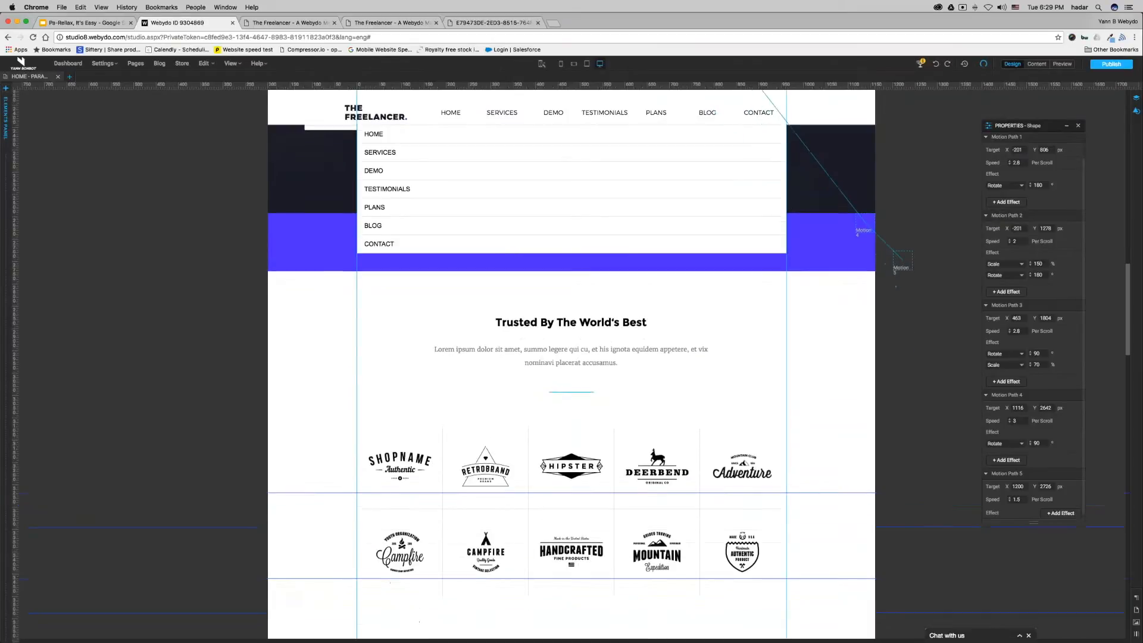
click(871, 307)
Reselect the hamburger icon and place Motion Path 5's target directly below Motion Path 4 at Y 3502, at the end of the client logos section
scroll(894, 210, up, 6)
scroll(893, 210, up, 5)
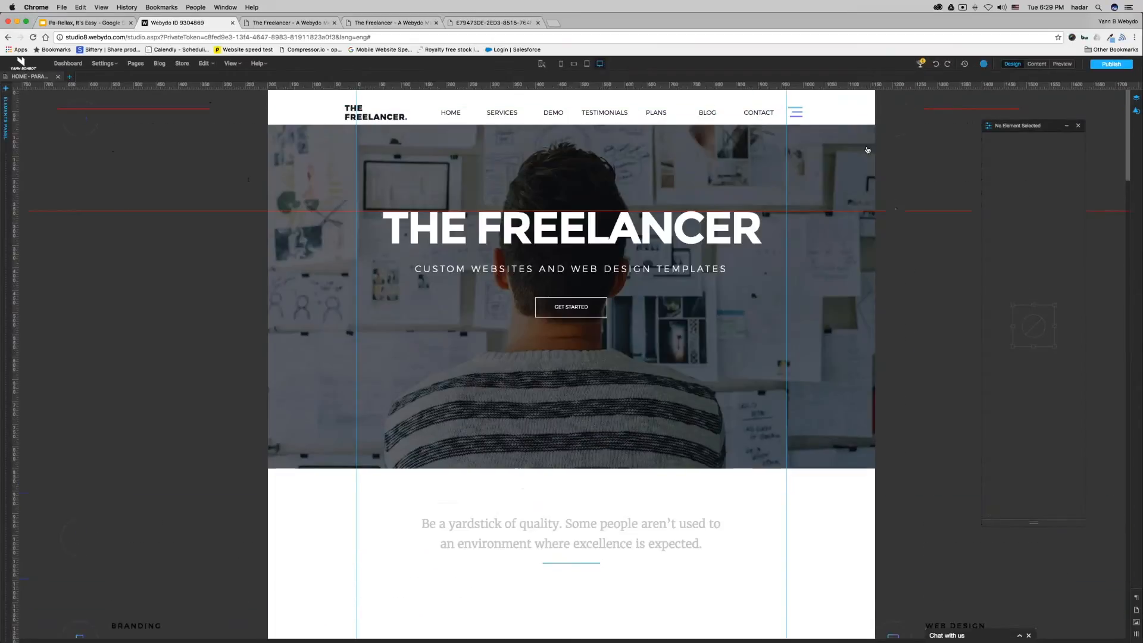
click(798, 112)
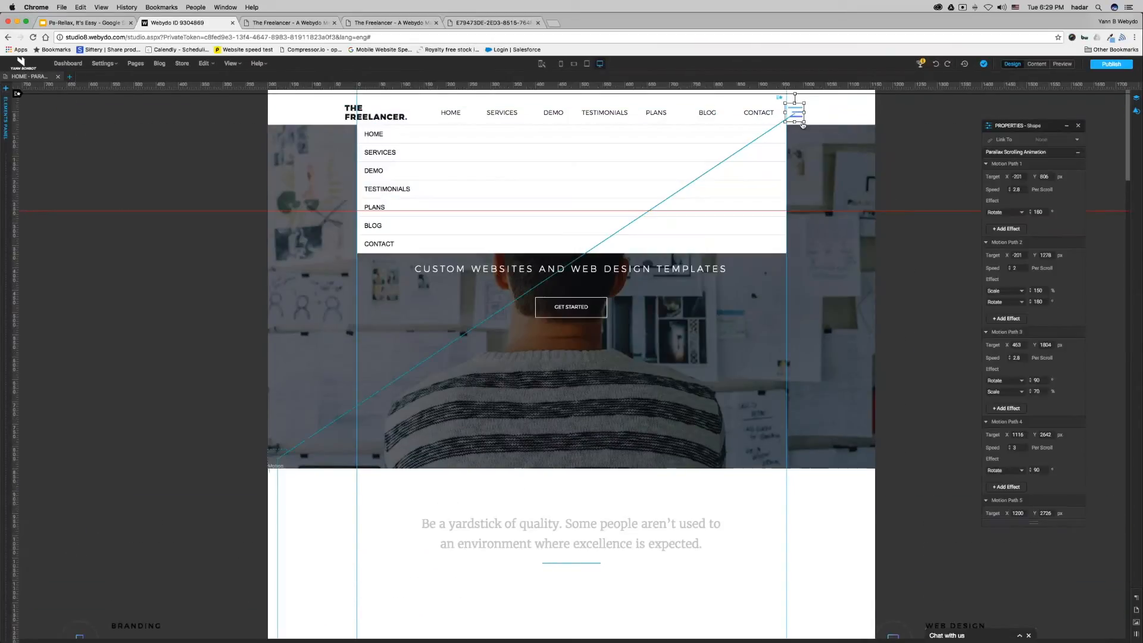
scroll(873, 302, down, 5)
scroll(891, 264, down, 5)
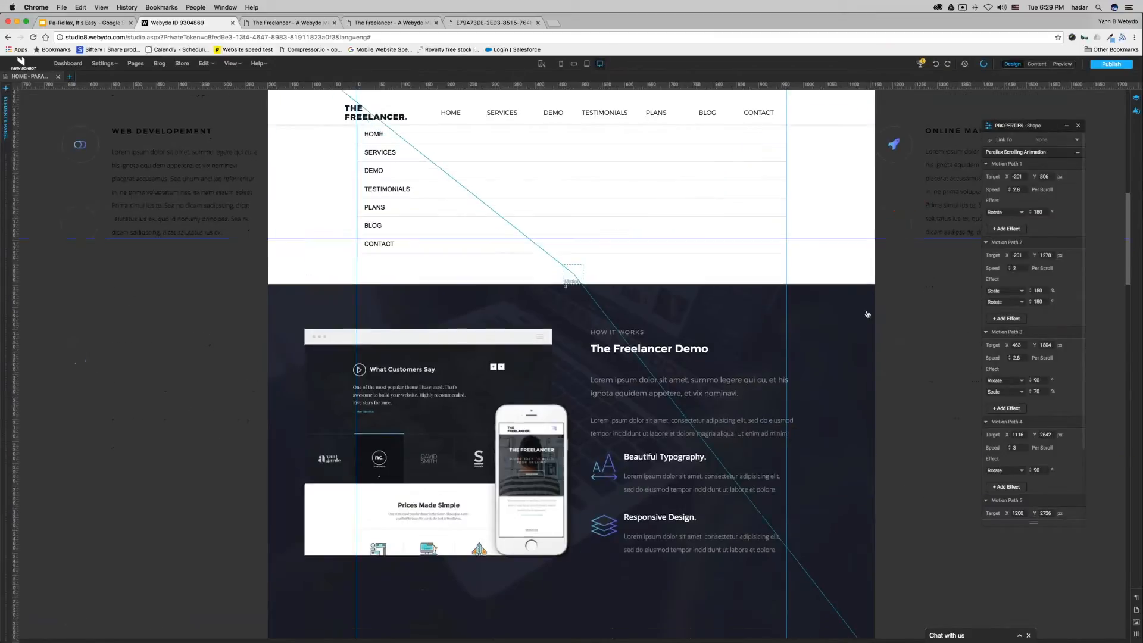
mouse_move(901, 238)
mouse_down()
mouse_move(882, 326)
mouse_move(867, 610)
mouse_up()
scroll(1073, 470, down, 3)
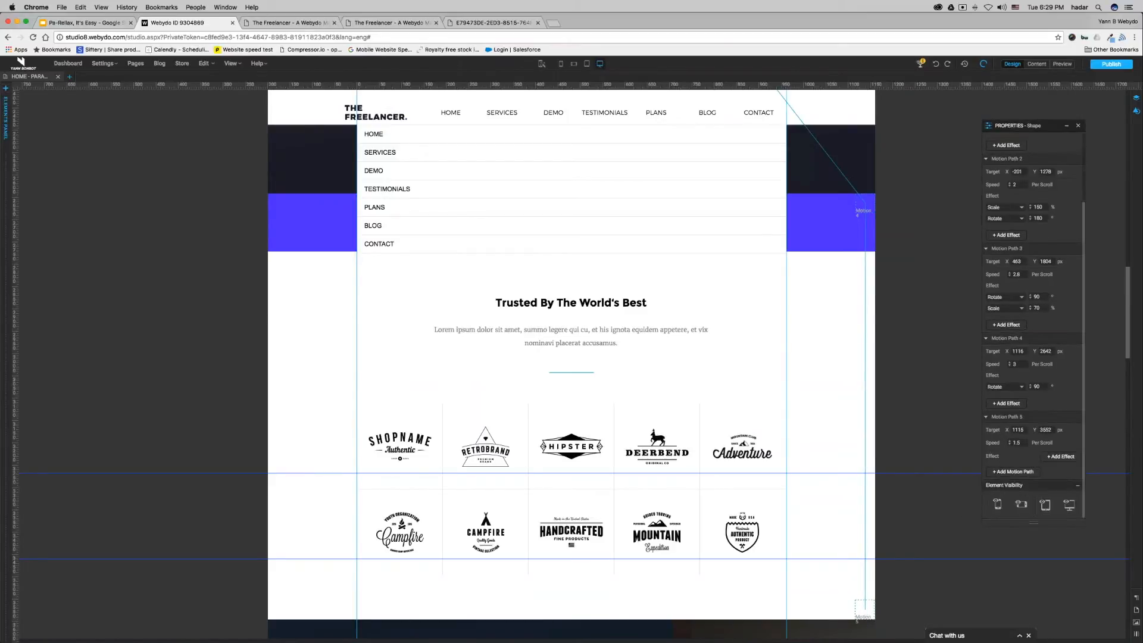
Set Motion Path 5's speed to 3 and give it a Scale effect of 200%
double_click(1016, 443)
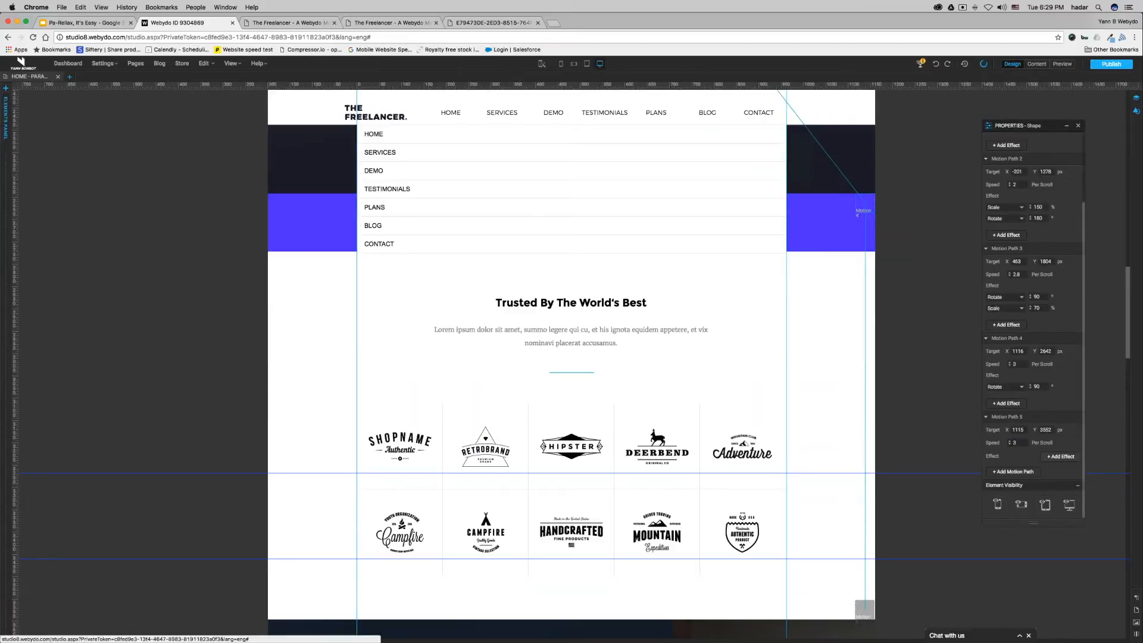
click(1063, 456)
click(1009, 467)
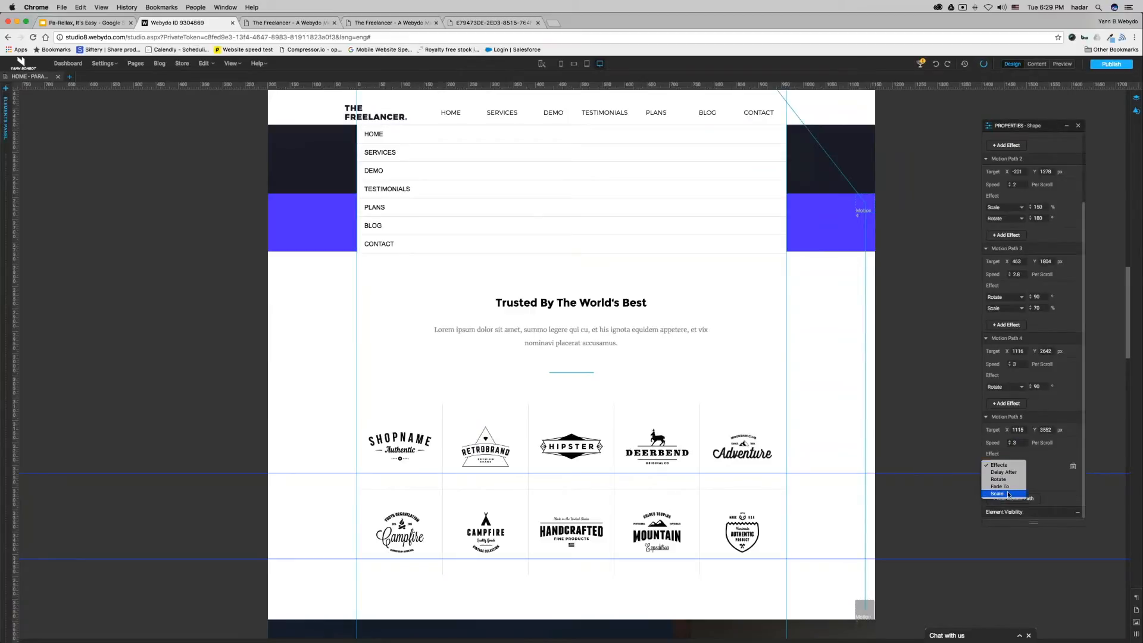
click(1012, 492)
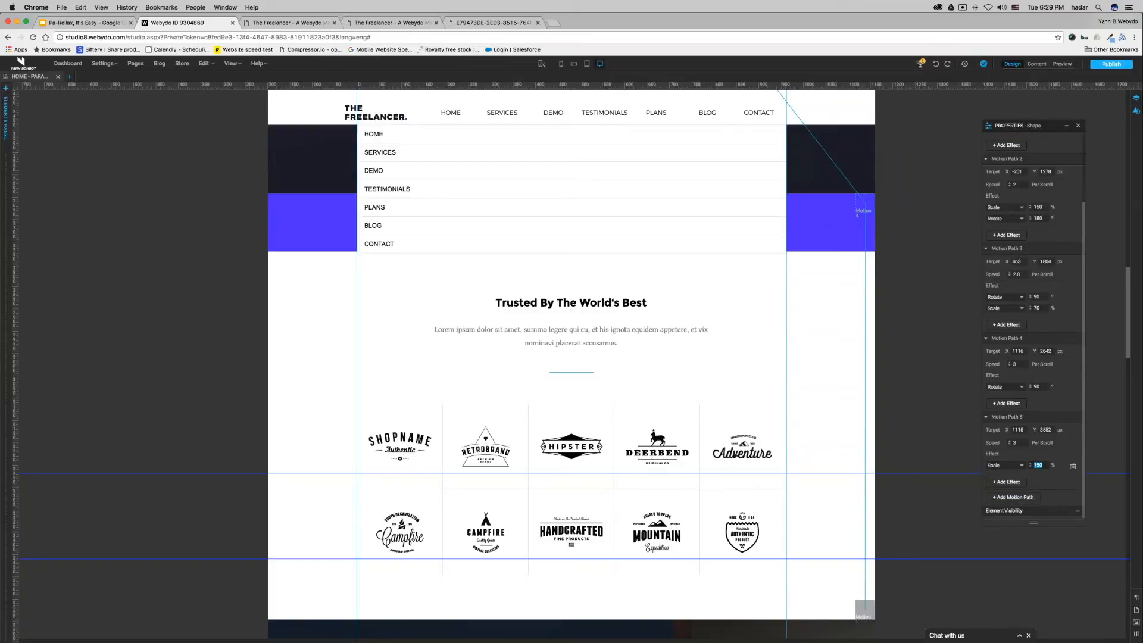
text(200)
Preview the page and scroll through it to check the hamburger icon's movement along its motion paths
click(1063, 64)
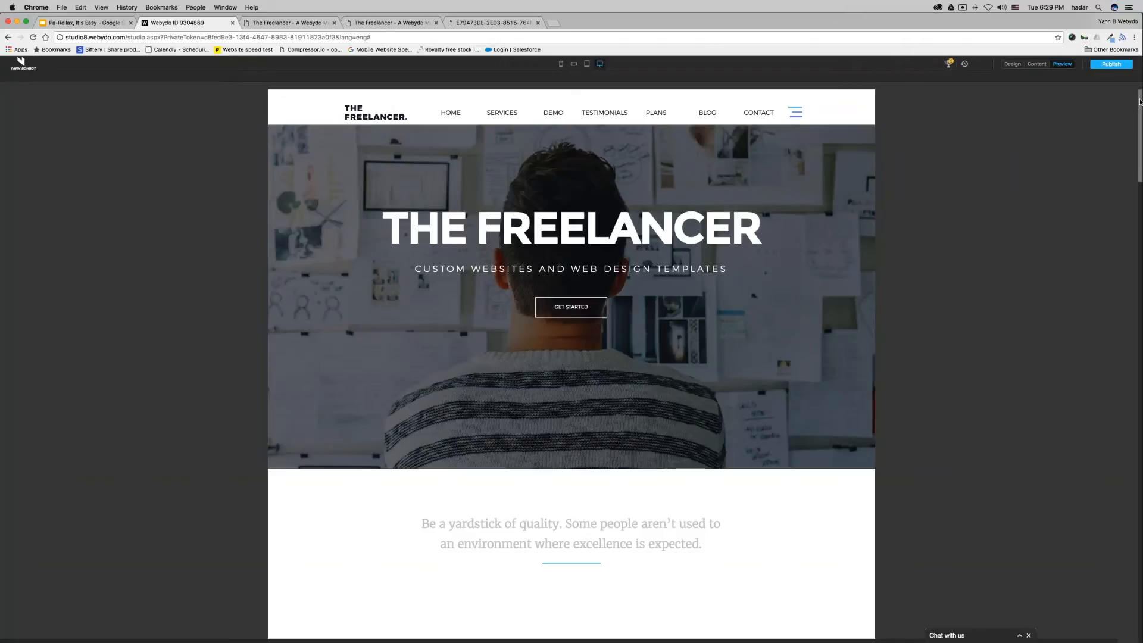
drag(1140, 101, 1106, 137)
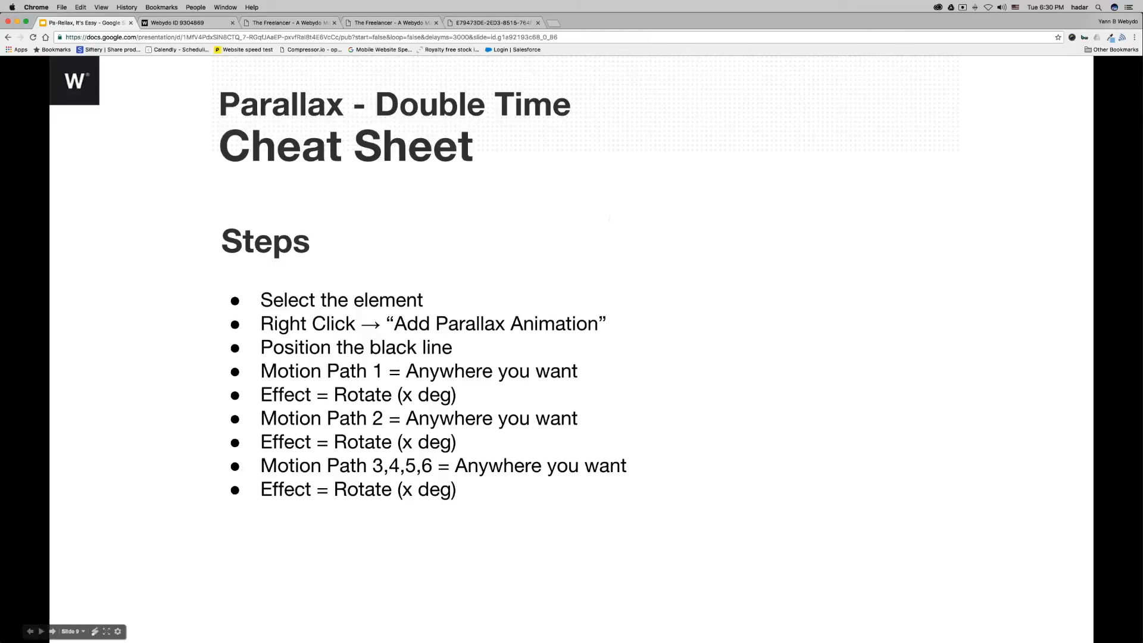
Switch to the Double Time cheat sheet slides, advance to the example links, open maxologymarketing.com and select its address
click(738, 299)
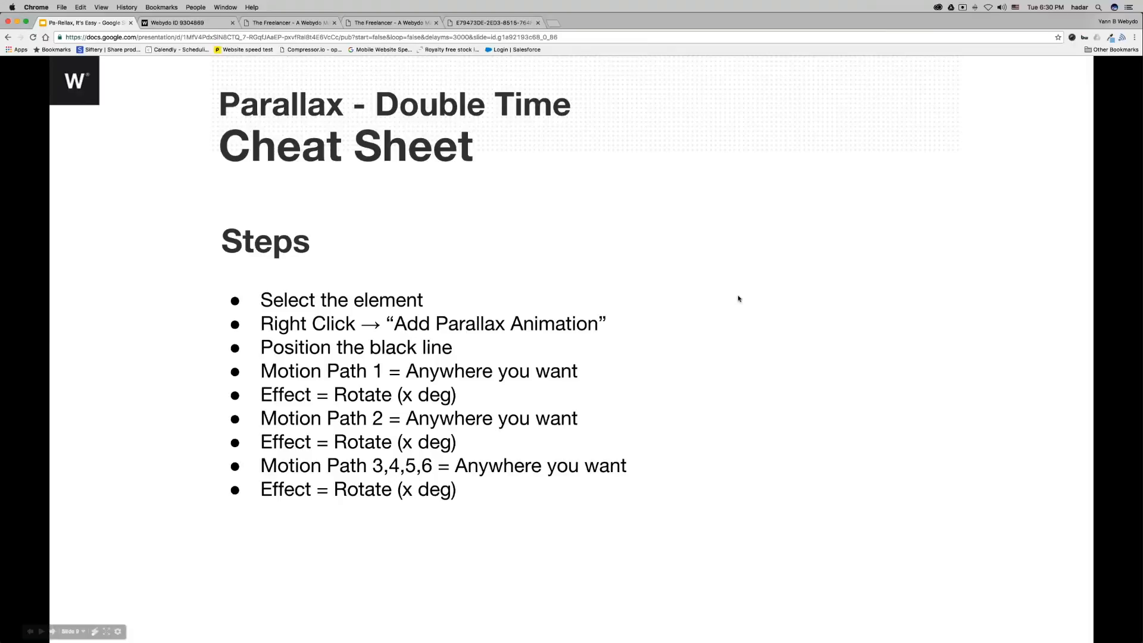
click(738, 299)
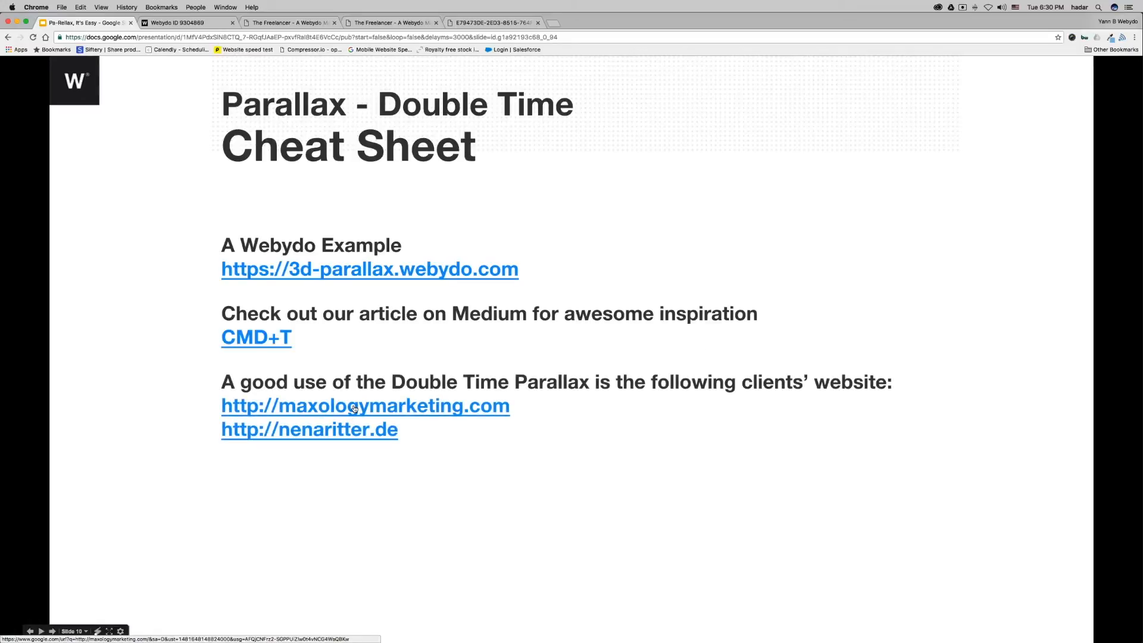
click(354, 408)
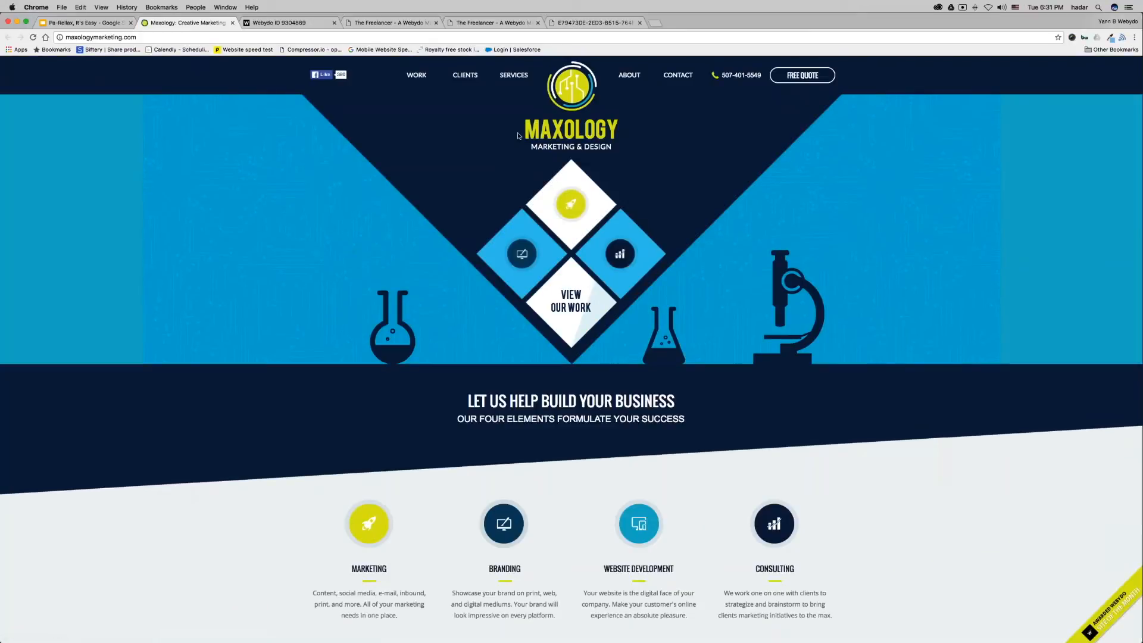
key(super+l)
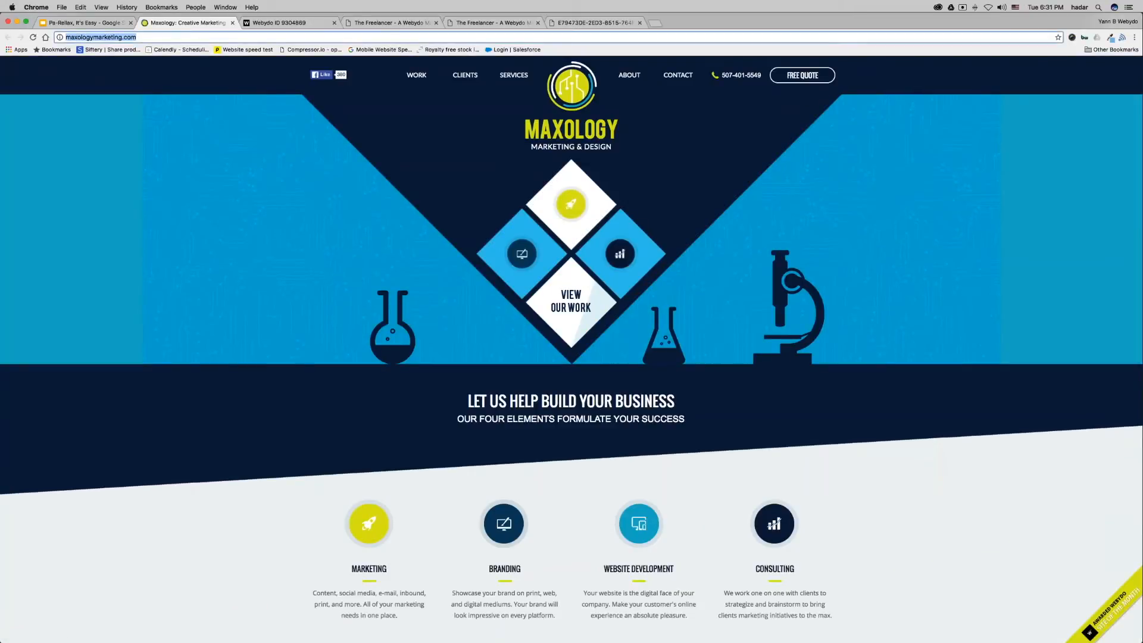
key(super+Tab)
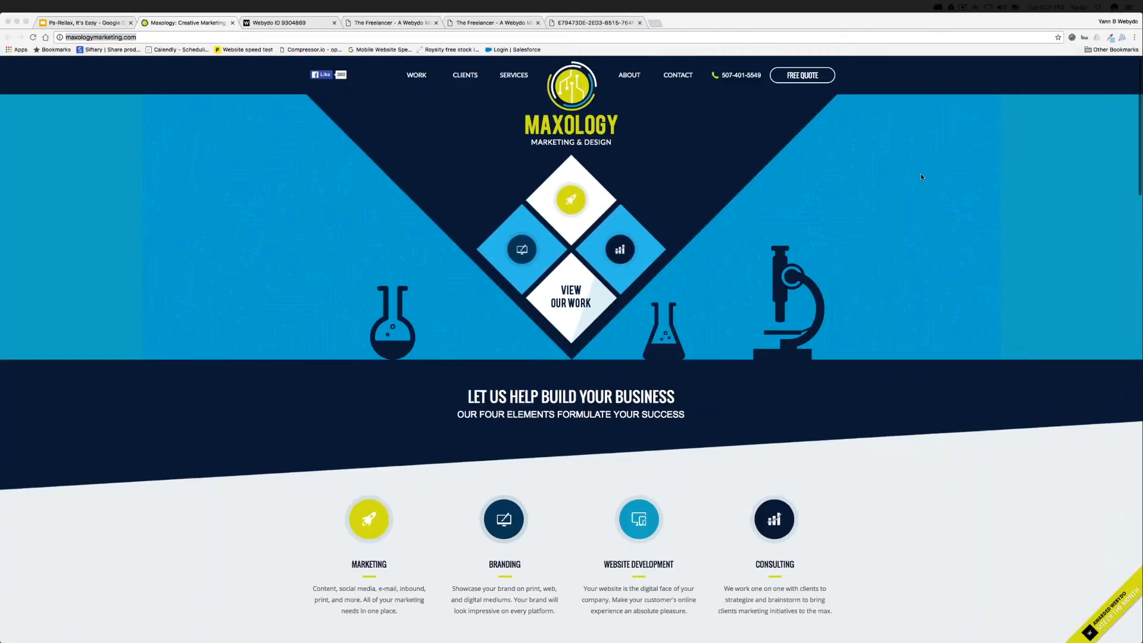
Examine the scroll-driven parallax animations down the Maxology home page, from the flasks to the team section, and return to its start
scroll(920, 174, down, 5)
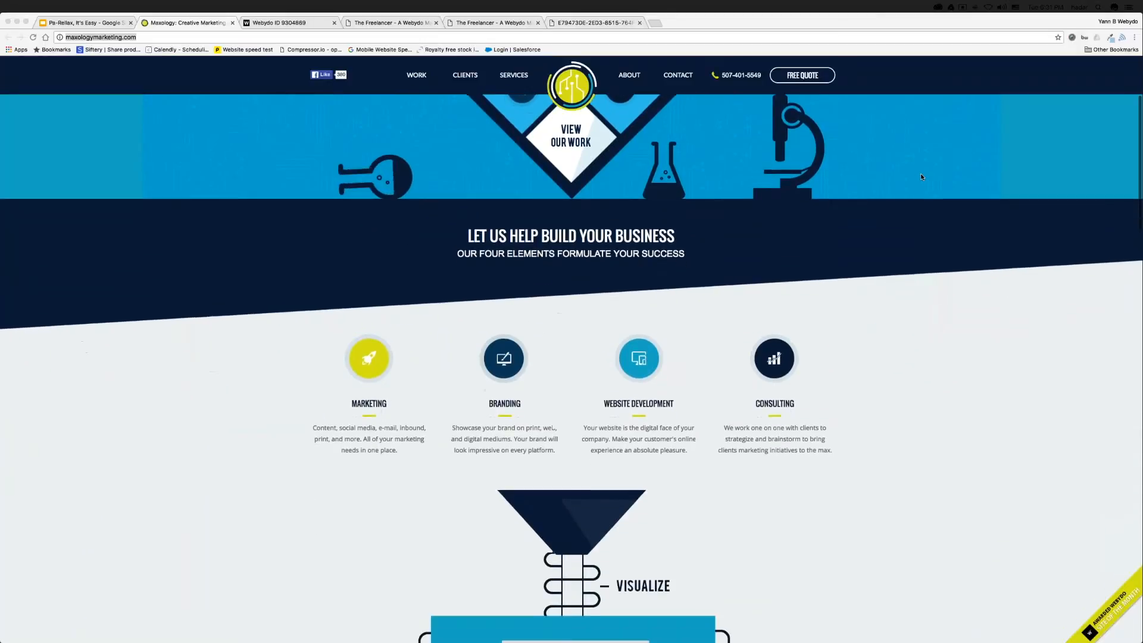
scroll(920, 174, up, 3)
scroll(921, 176, down, 5)
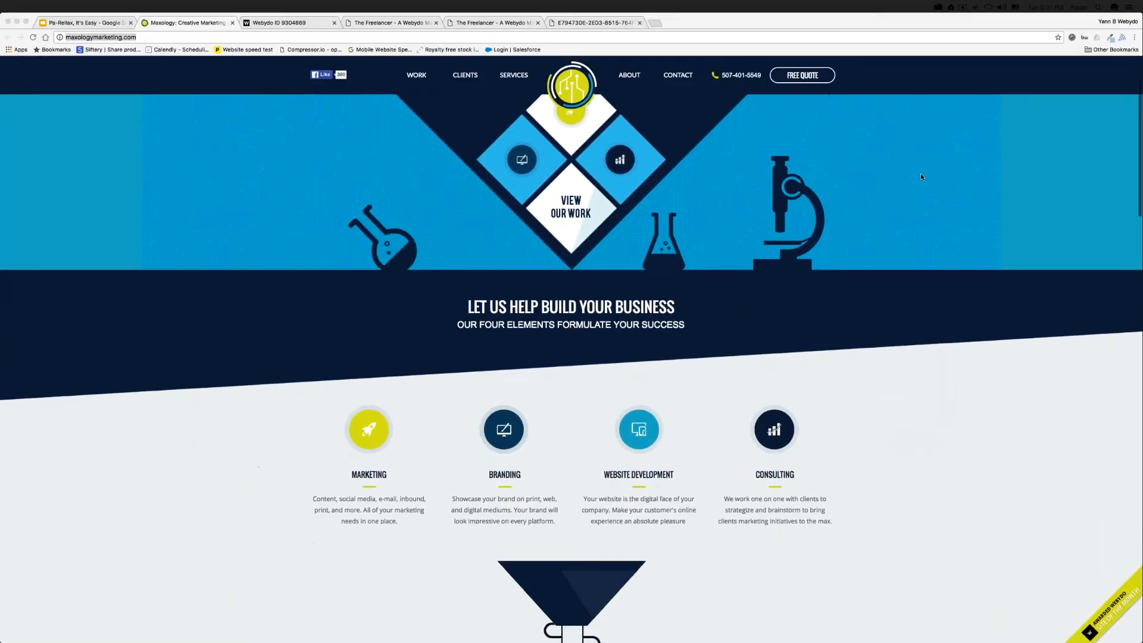
scroll(922, 177, down, 2)
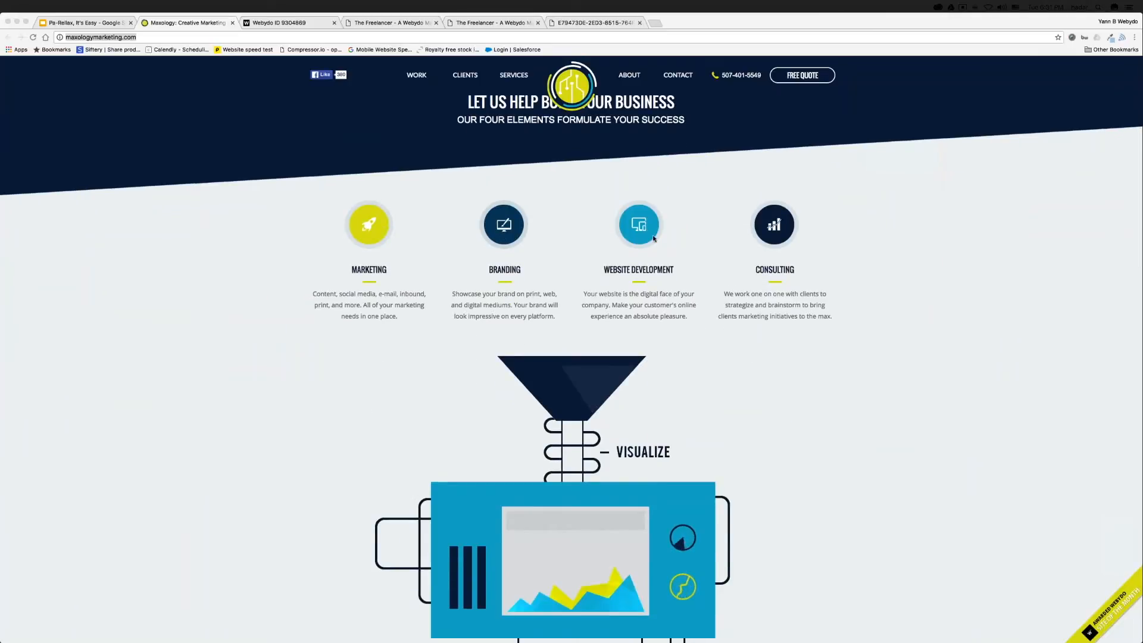
scroll(921, 253, down, 4)
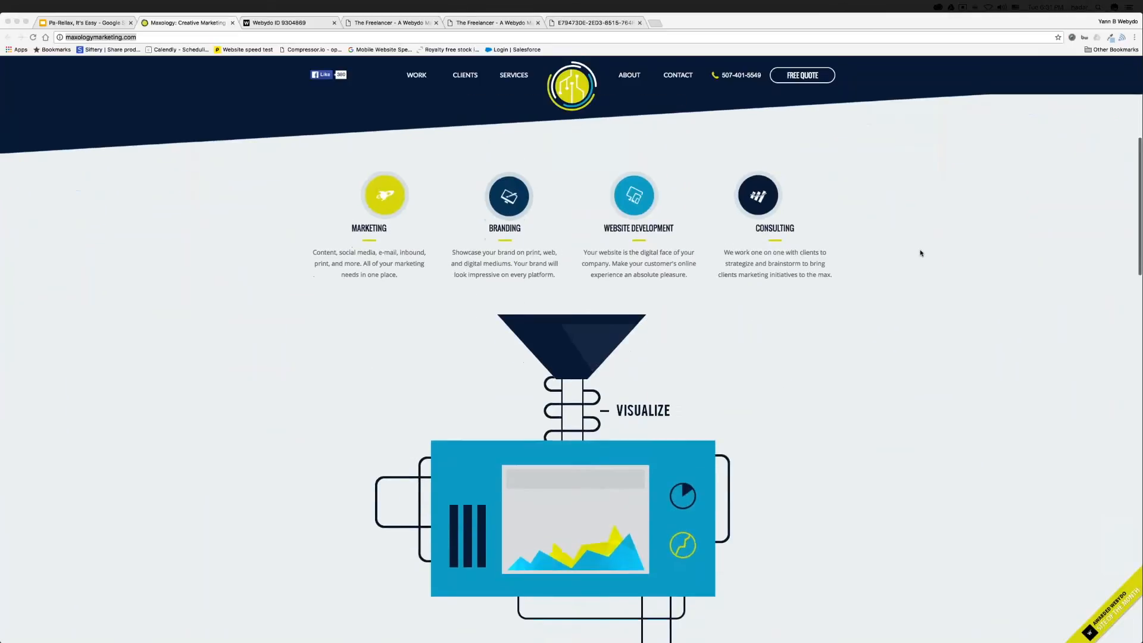
scroll(921, 253, down, 4)
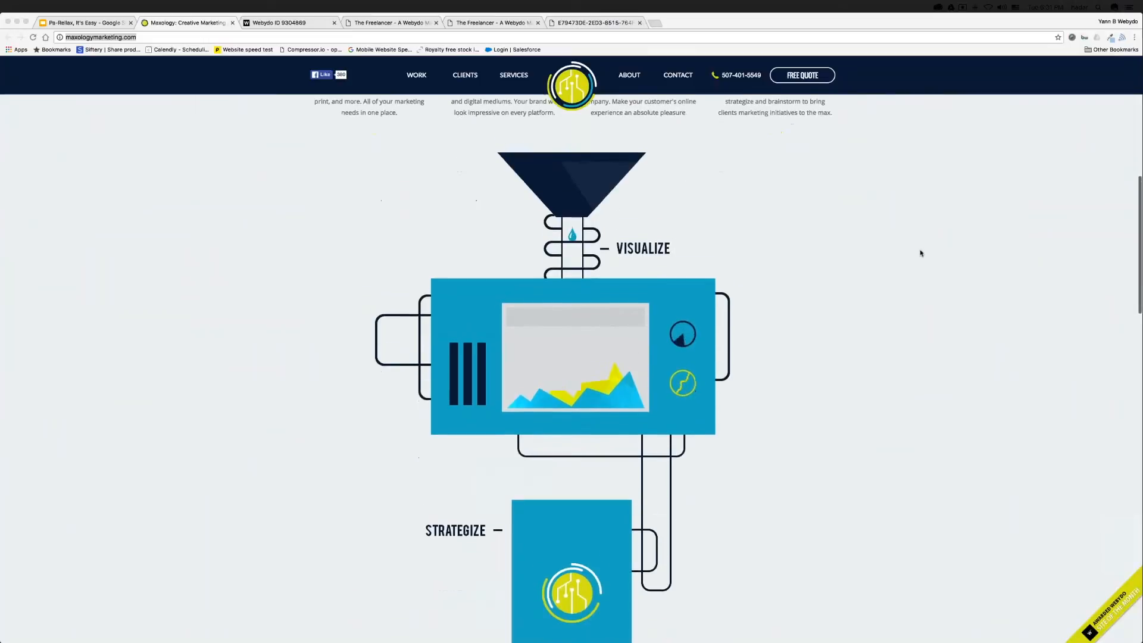
scroll(921, 252, down, 3)
scroll(921, 253, down, 4)
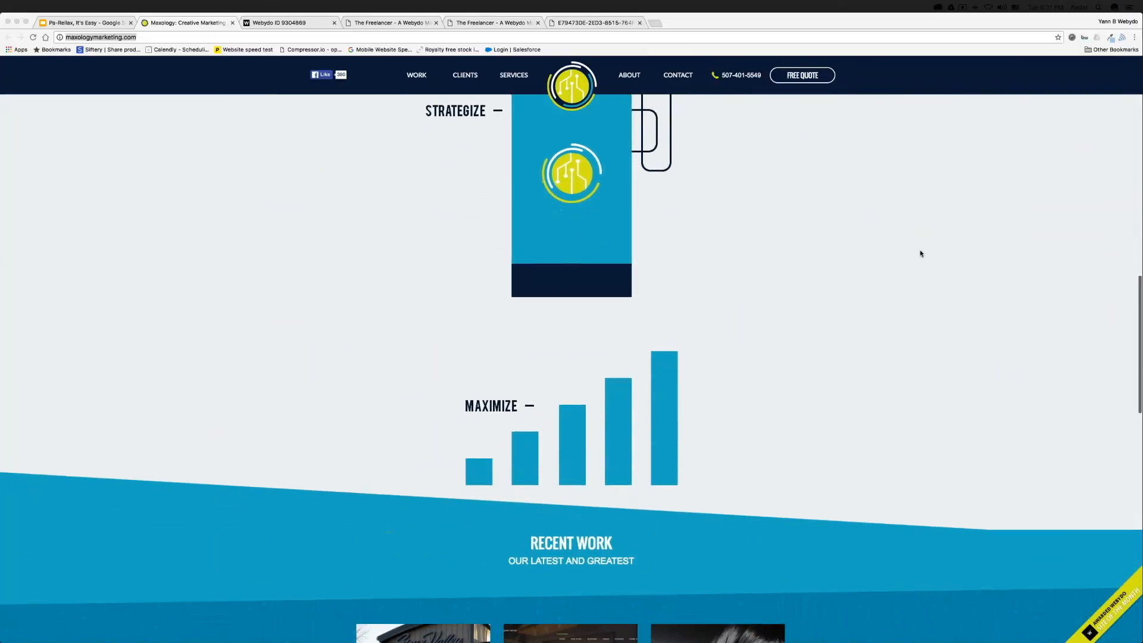
scroll(921, 253, down, 3)
scroll(921, 254, down, 3)
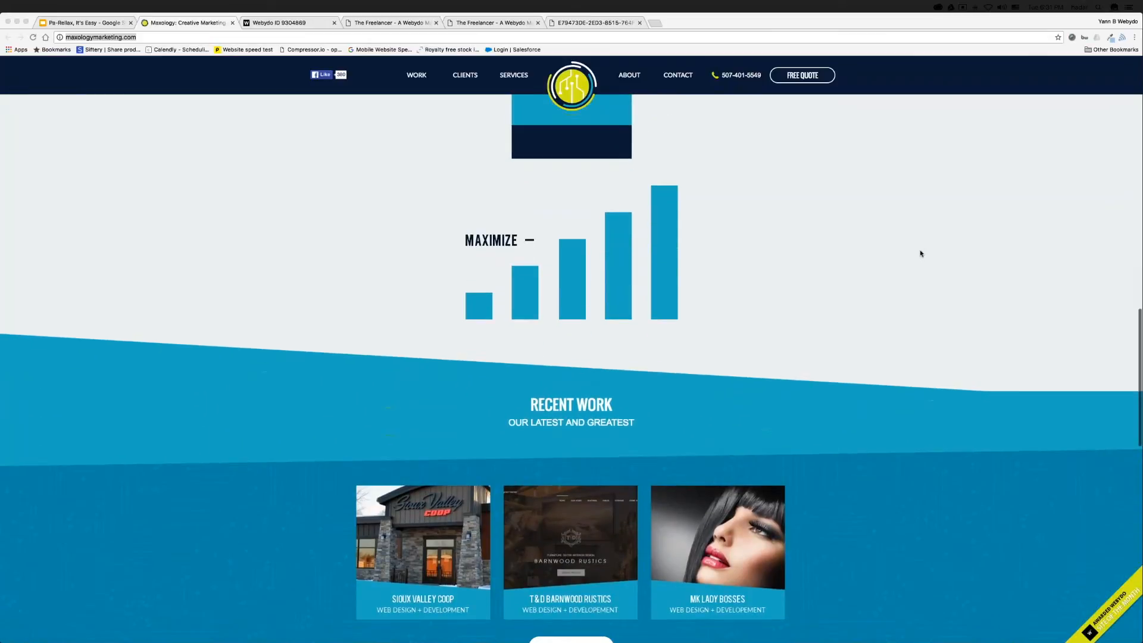
scroll(919, 249, down, 6)
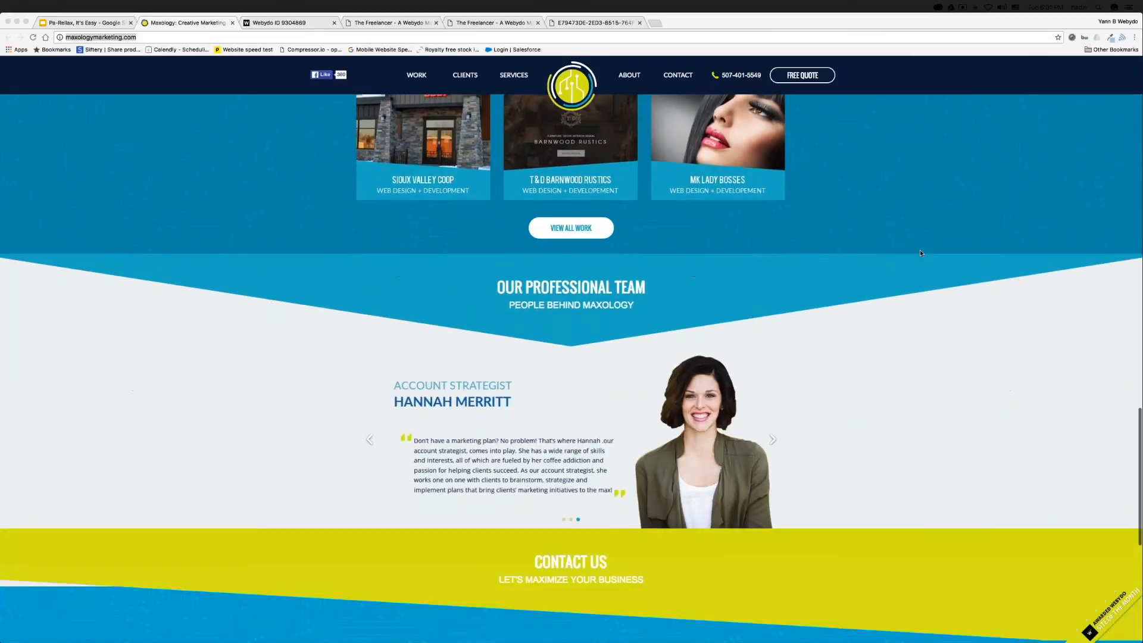
scroll(688, 189, up, 20)
scroll(689, 189, up, 4)
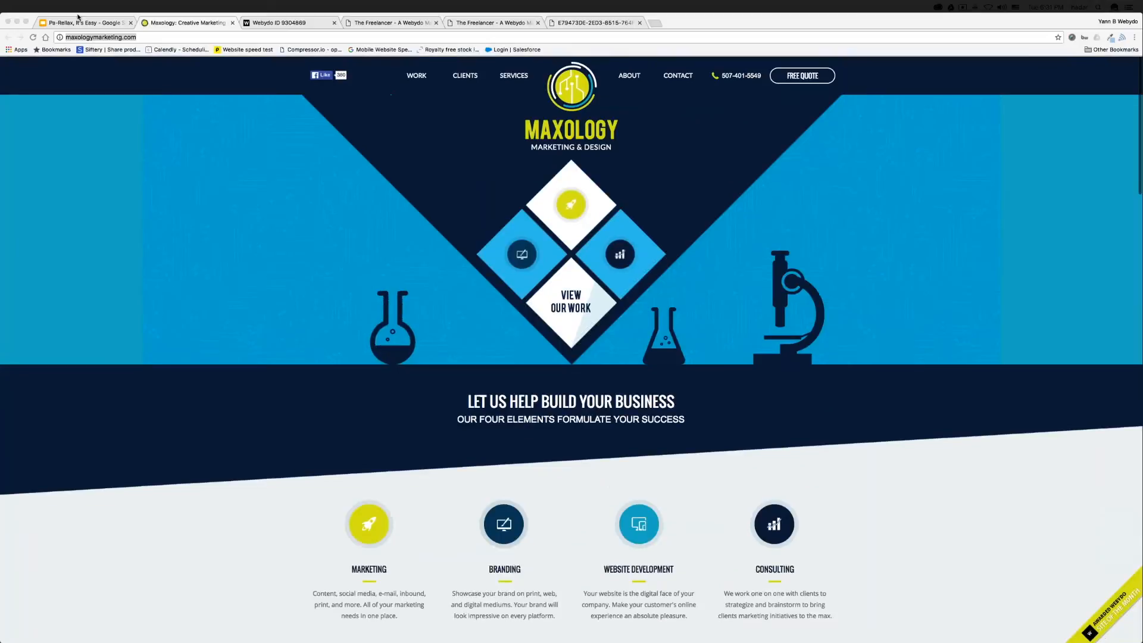
Return to the presentation and advance past the Webydo 3D Tutorial link to the 3D Parallax slide
click(76, 23)
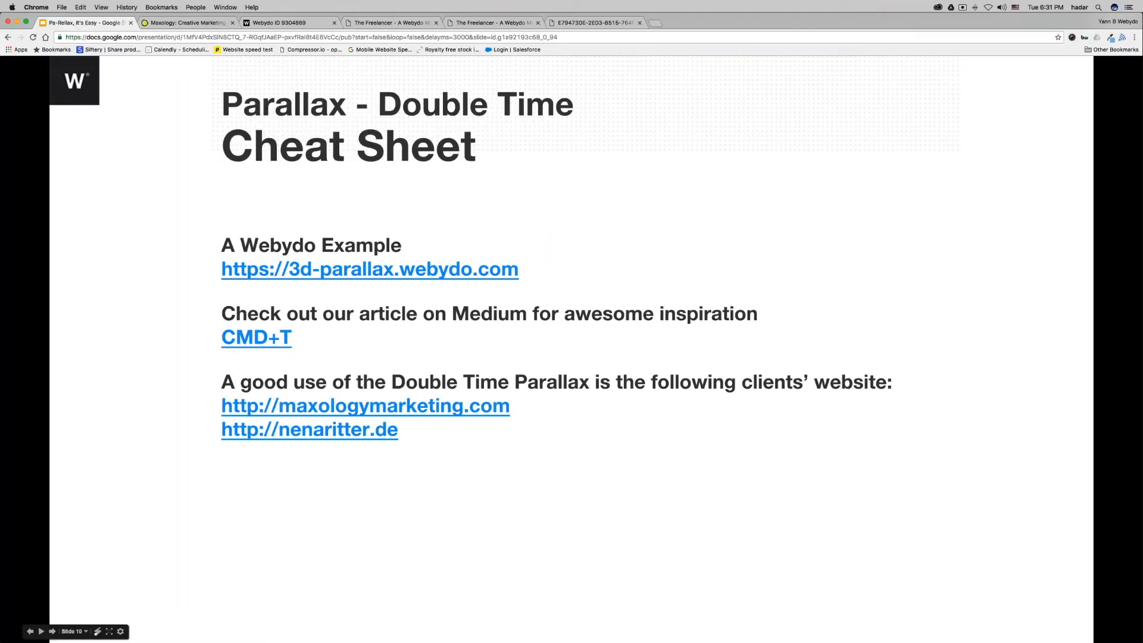
click(760, 195)
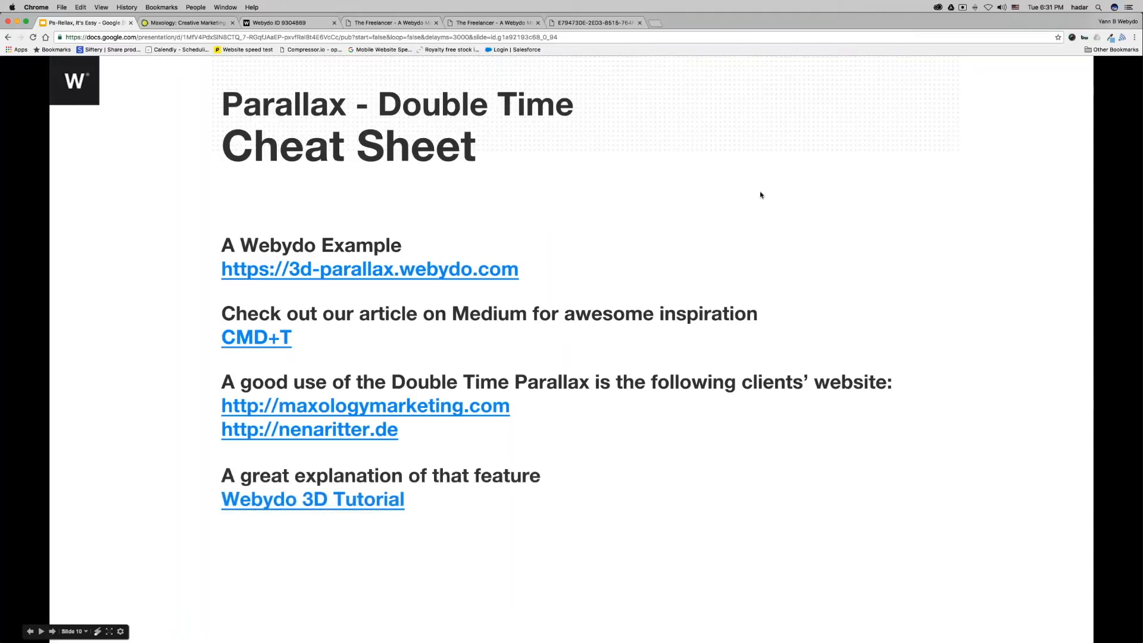
click(792, 185)
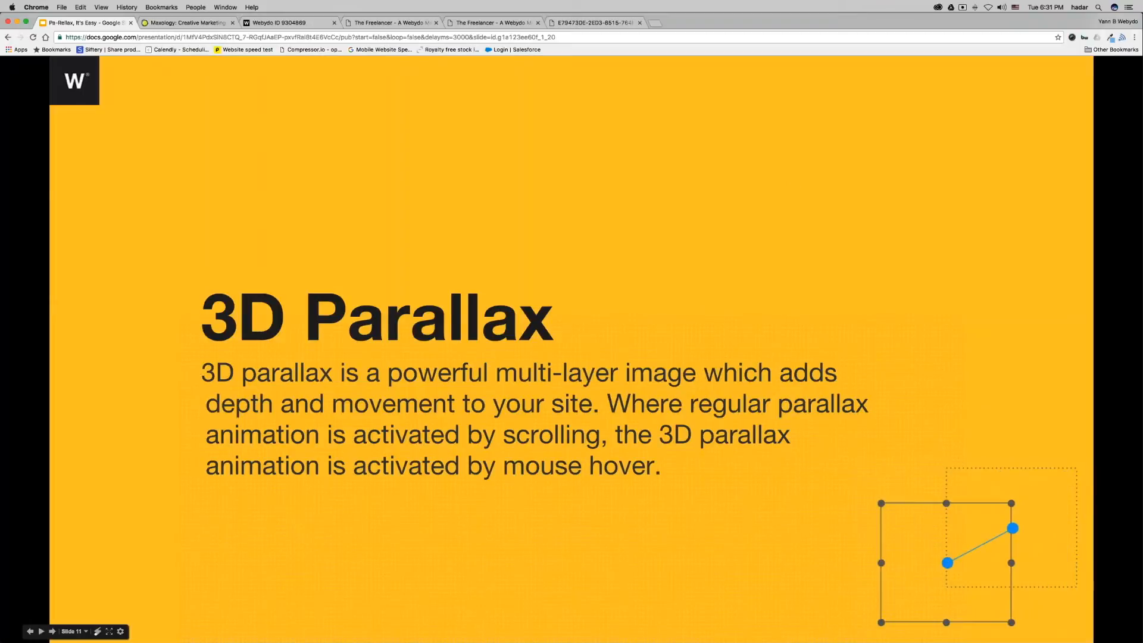
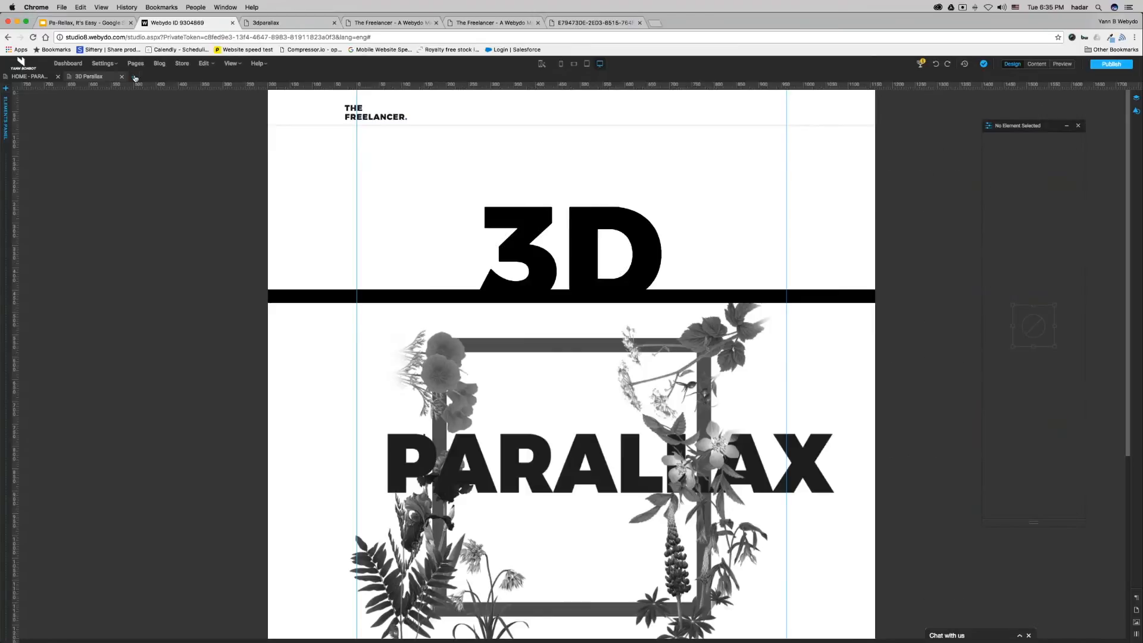
Create a new page in Webydo with the page URL 3D Together and the menu name 3DTogether
click(452, 210)
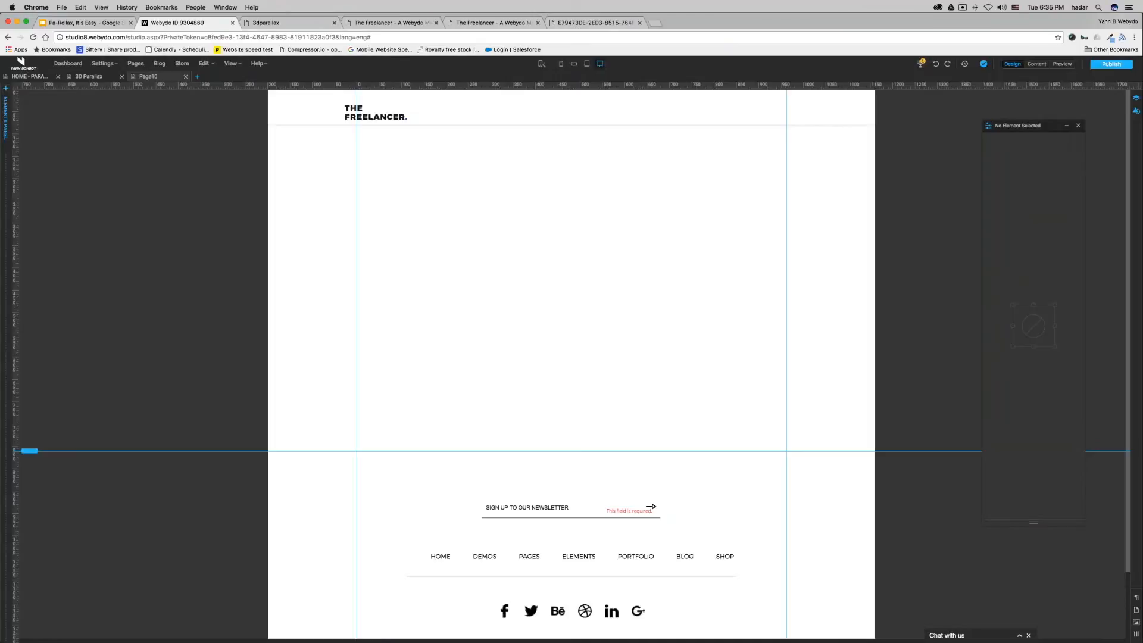
click(137, 65)
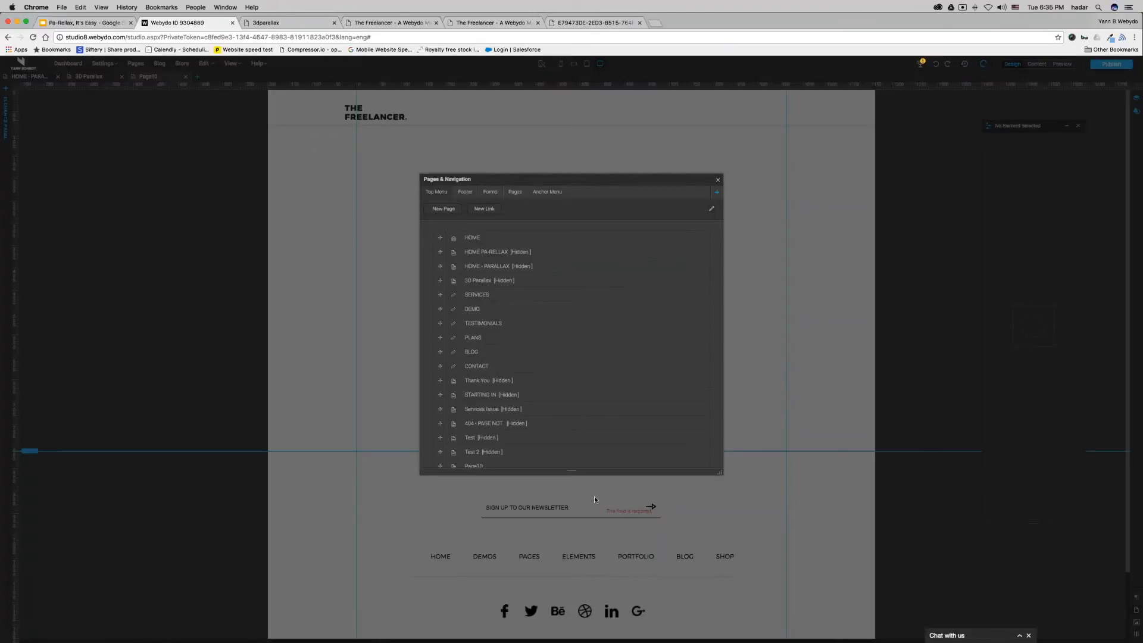
click(678, 451)
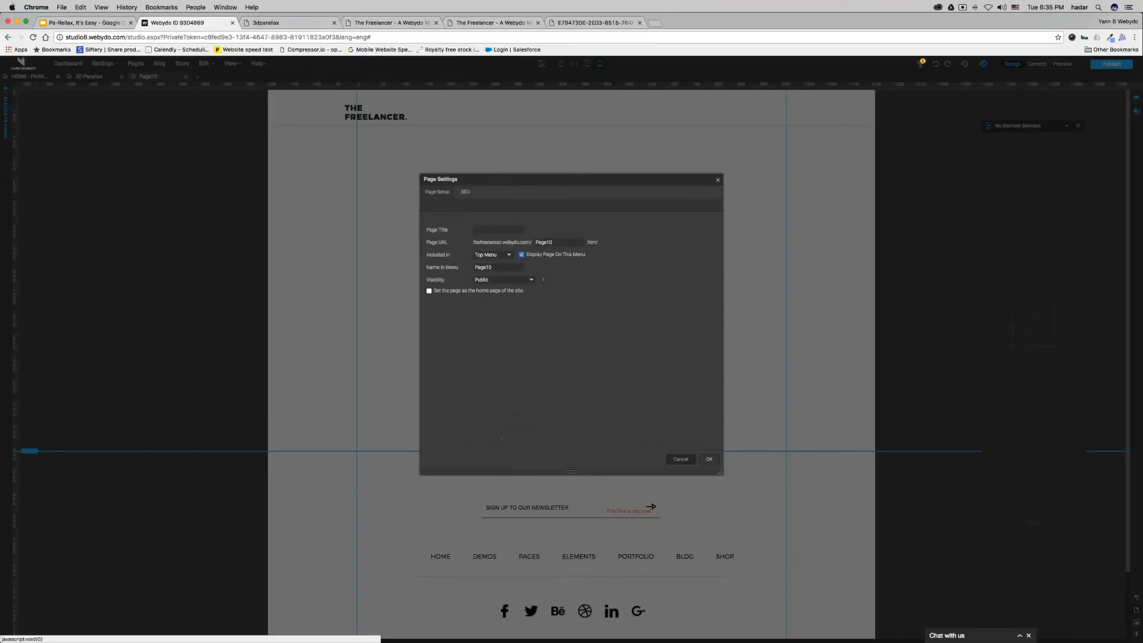
key(Tab)
text(3)
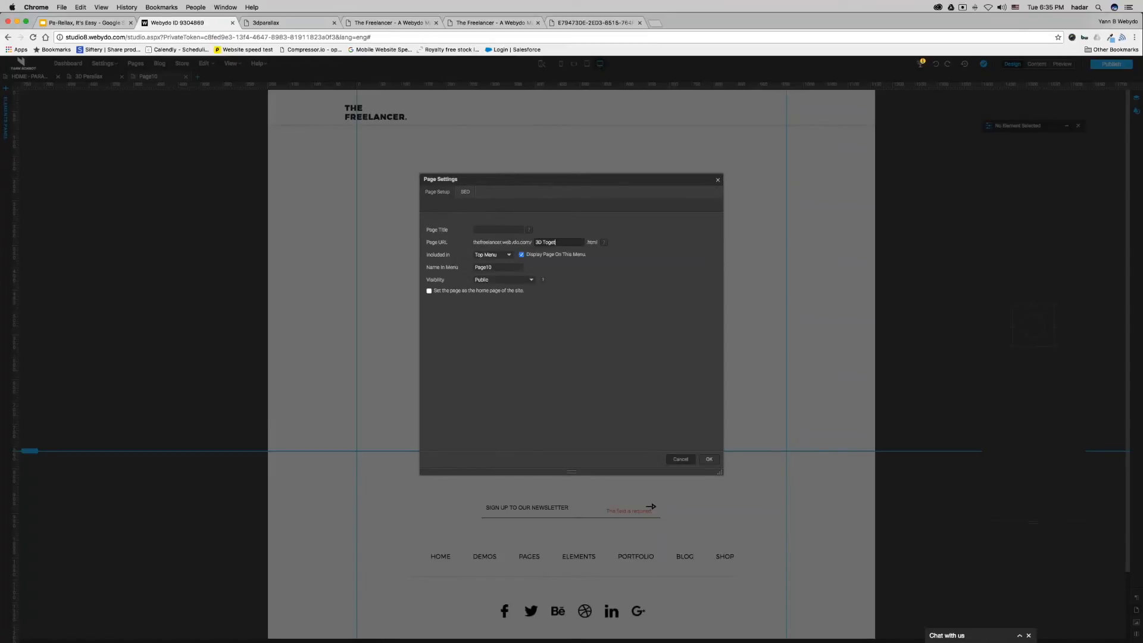
key(Tab)
text(3DTogether)
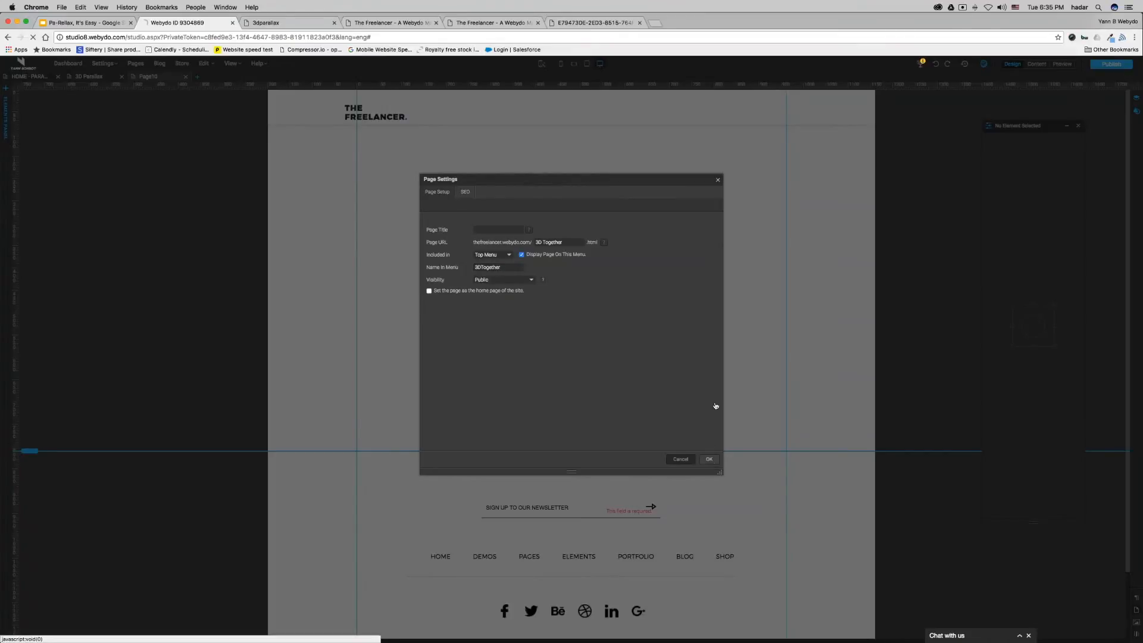
click(709, 459)
Move the 3DTogether page directly below 3D Parallax in the page list and hide it from the top menu
scroll(574, 393, down, 1)
drag(481, 453, 494, 280)
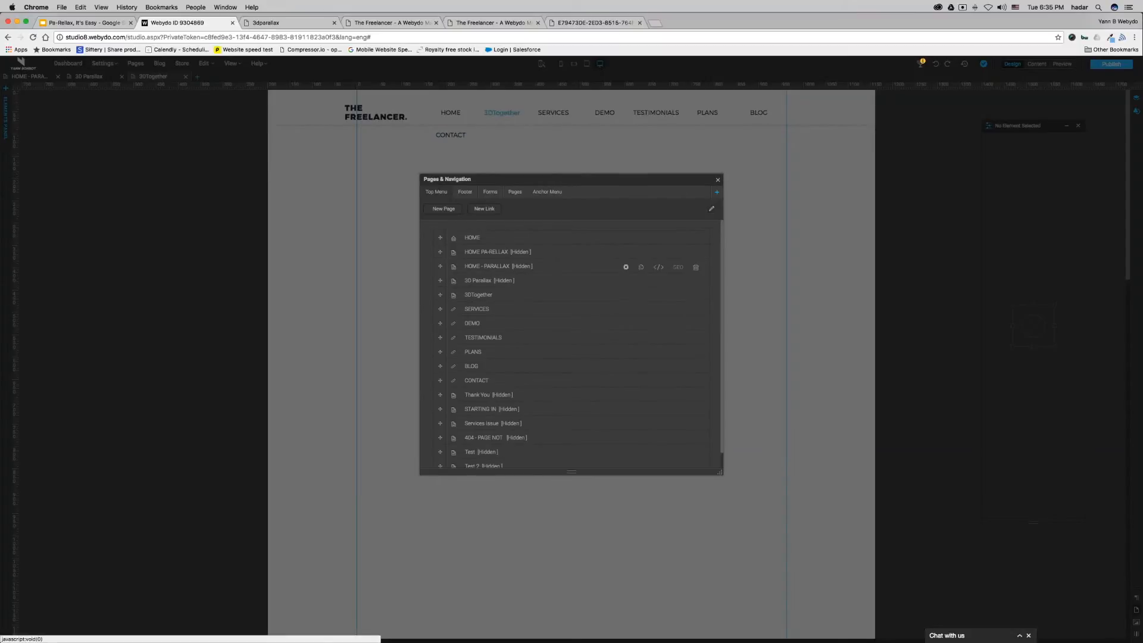
click(625, 295)
click(522, 256)
click(709, 459)
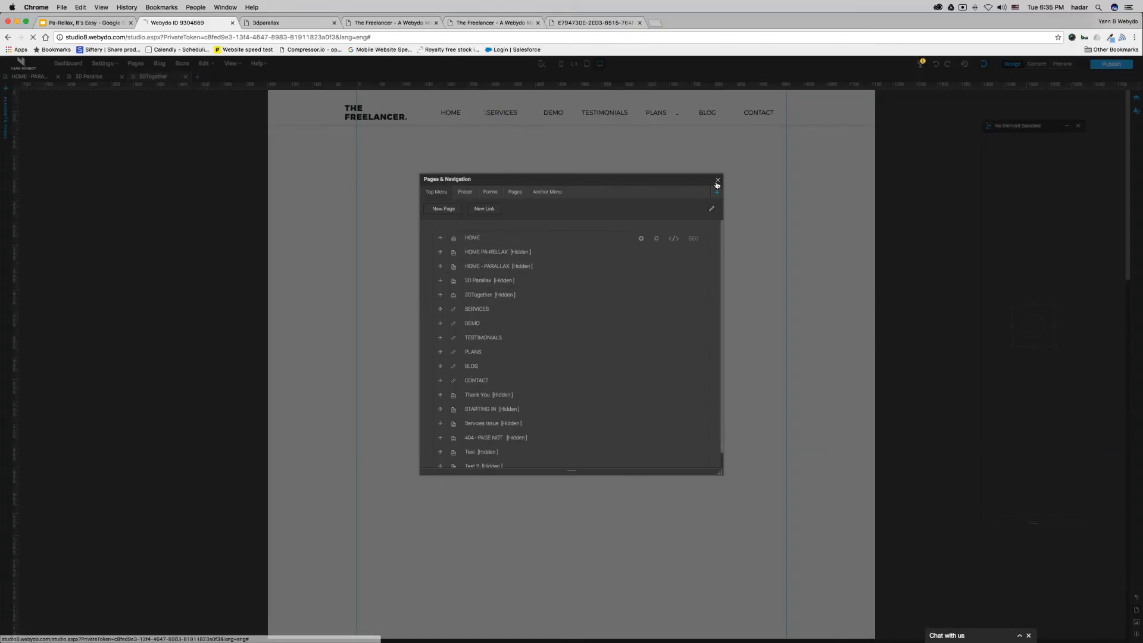
click(717, 181)
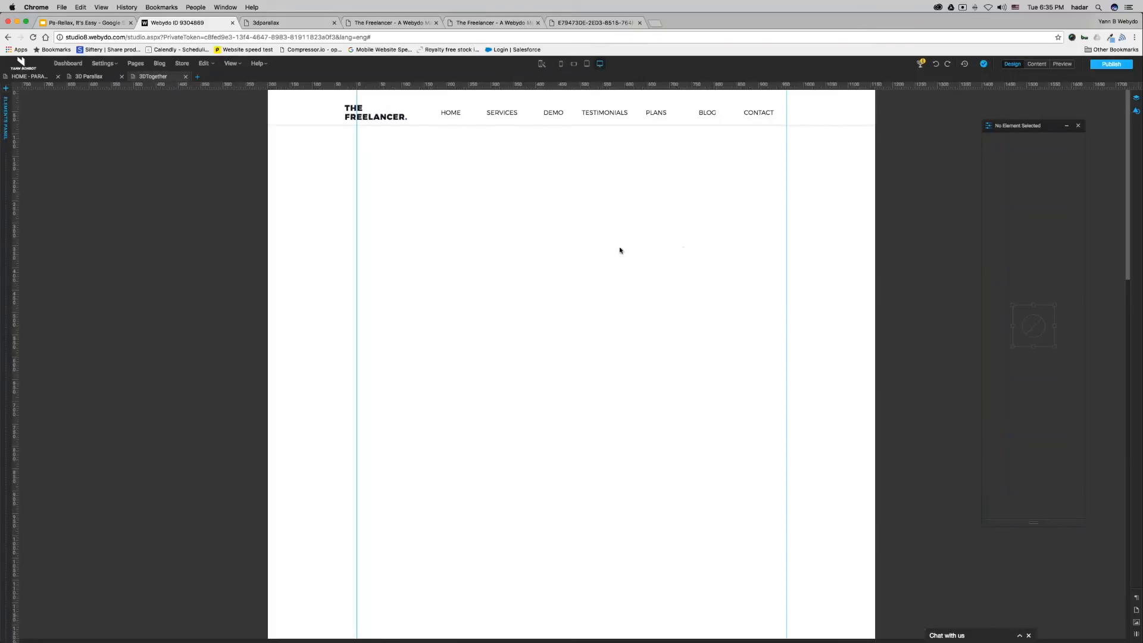
Insert a 3D Parallax gallery element on the 3DTogether page and move it up closer to the header
click(5, 159)
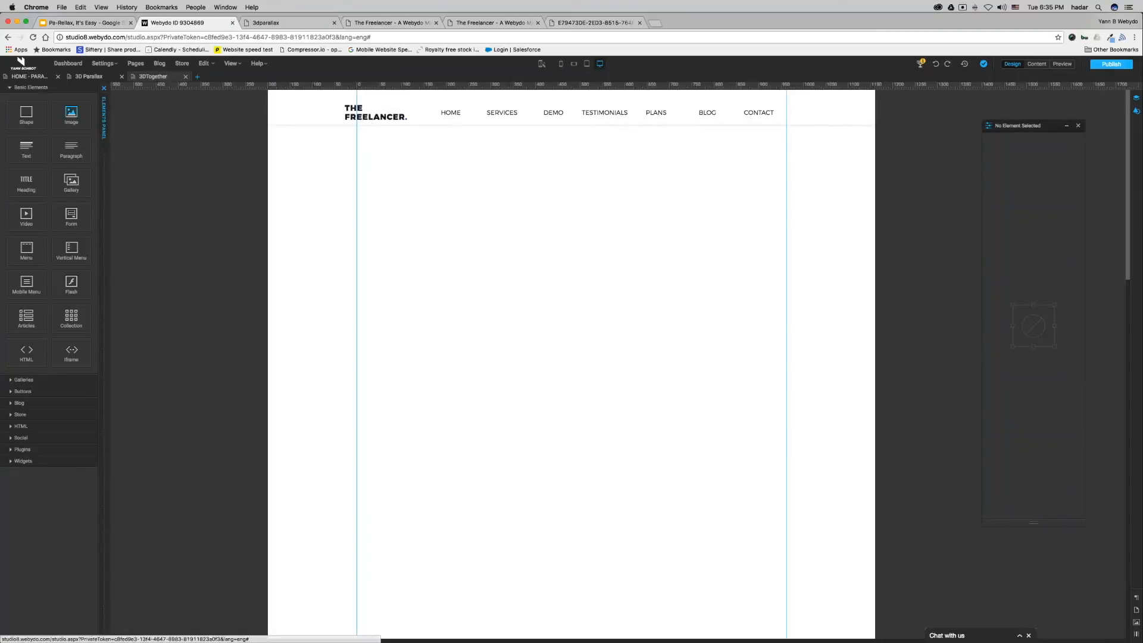
click(11, 88)
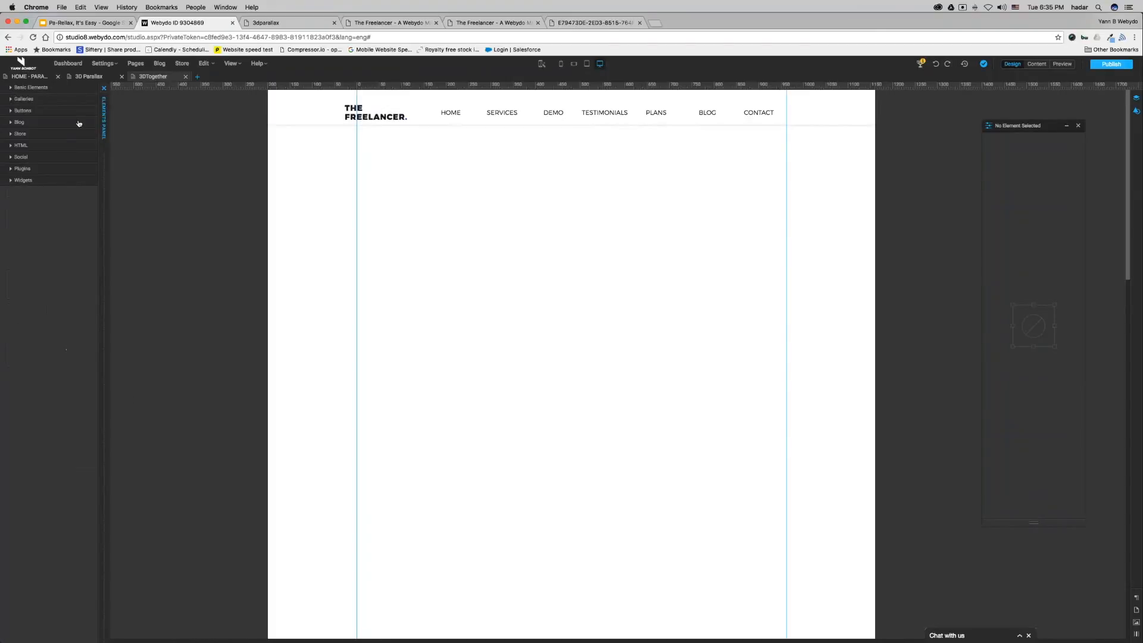
click(11, 99)
drag(23, 257, 448, 273)
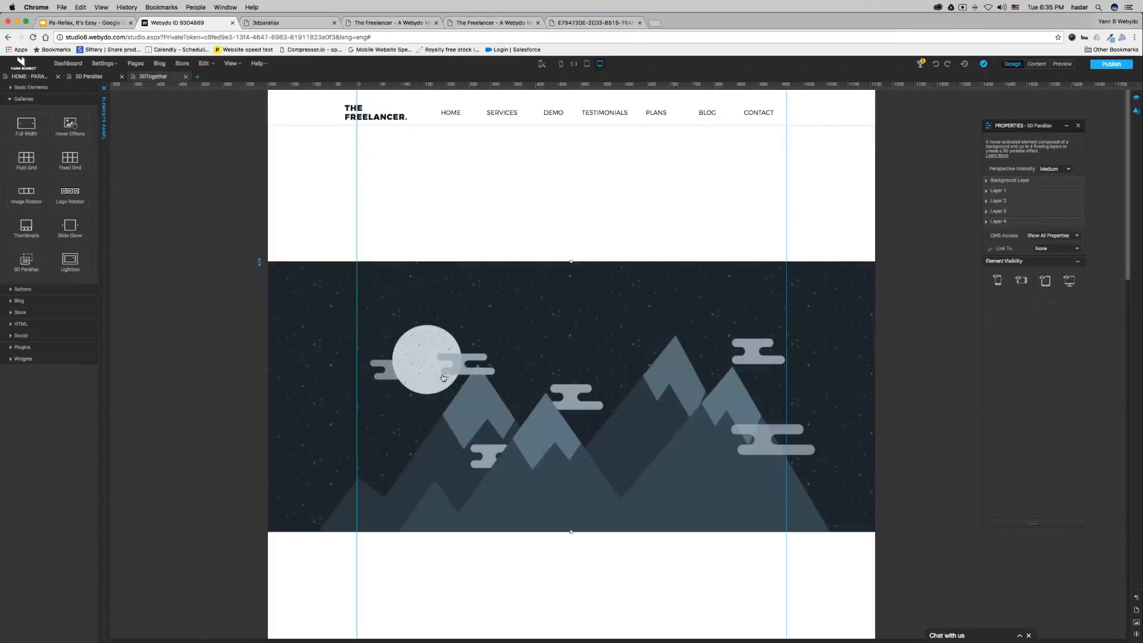
drag(563, 362, 564, 296)
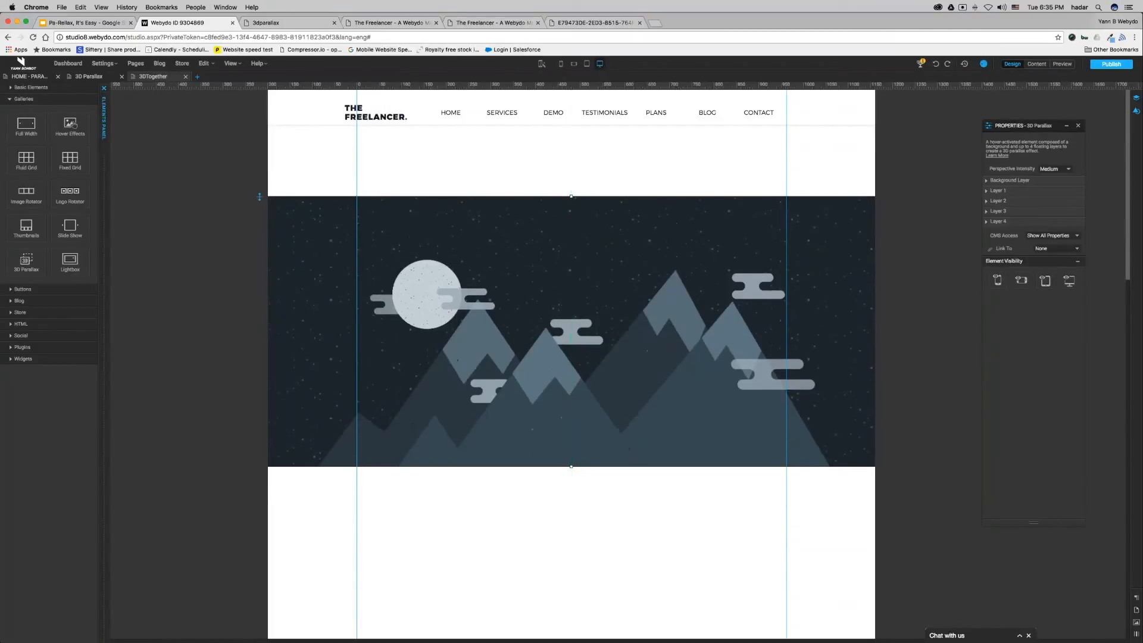
Turn off the display of the background layer in the 3D Parallax element
click(995, 182)
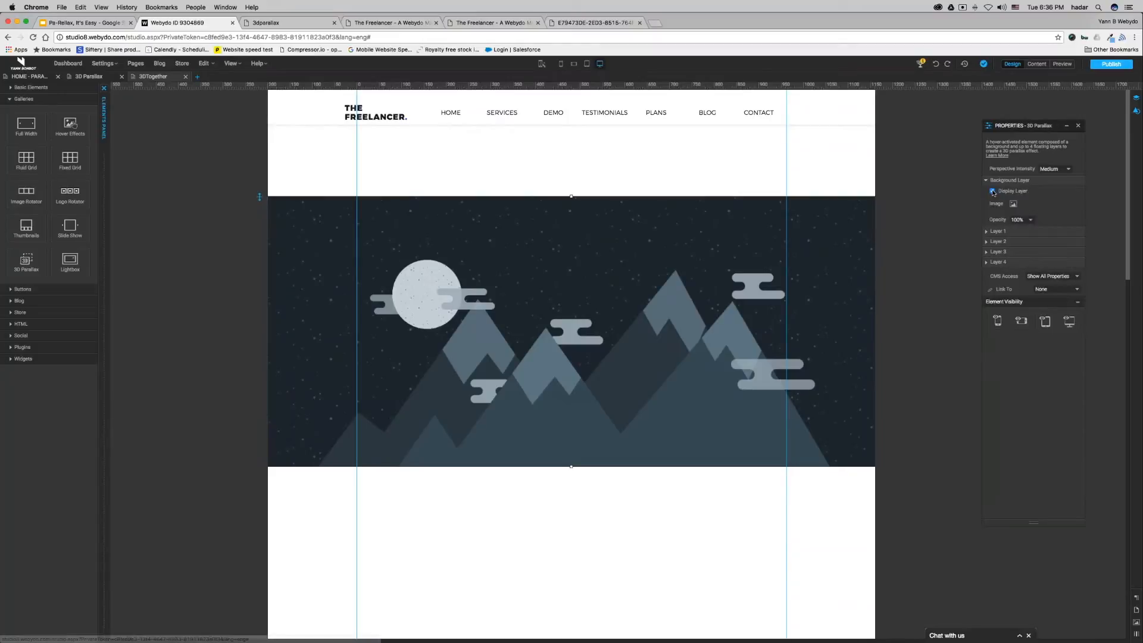
click(993, 191)
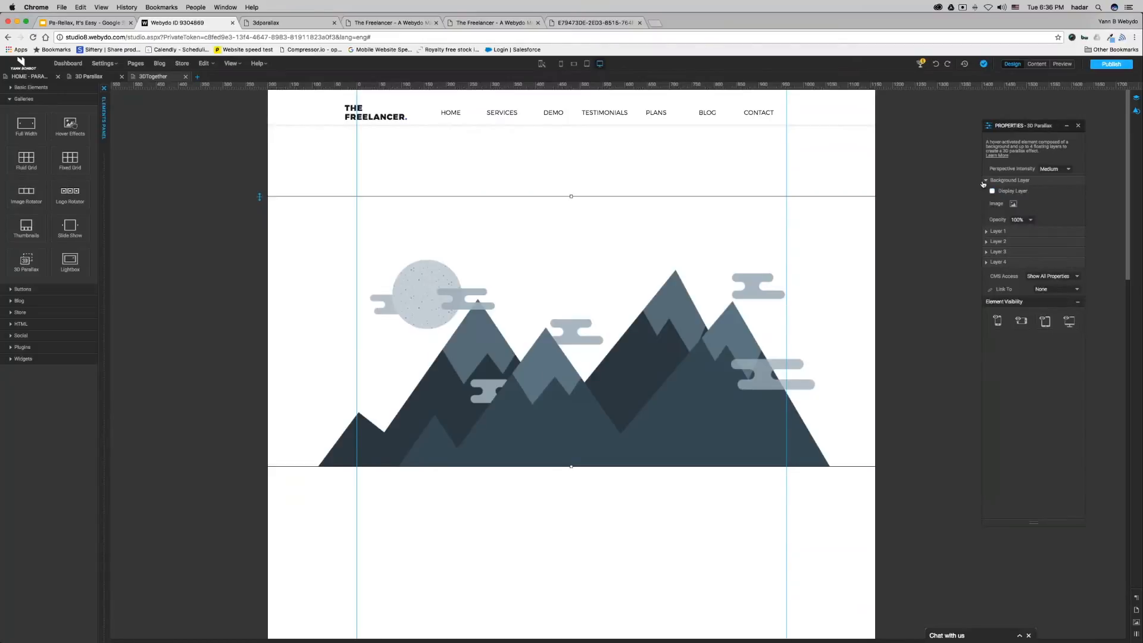
click(985, 181)
Switch to an empty desktop, move the Flowers folder from Downloads onto the desktop, and close the Downloads window
key(ctrl+Right)
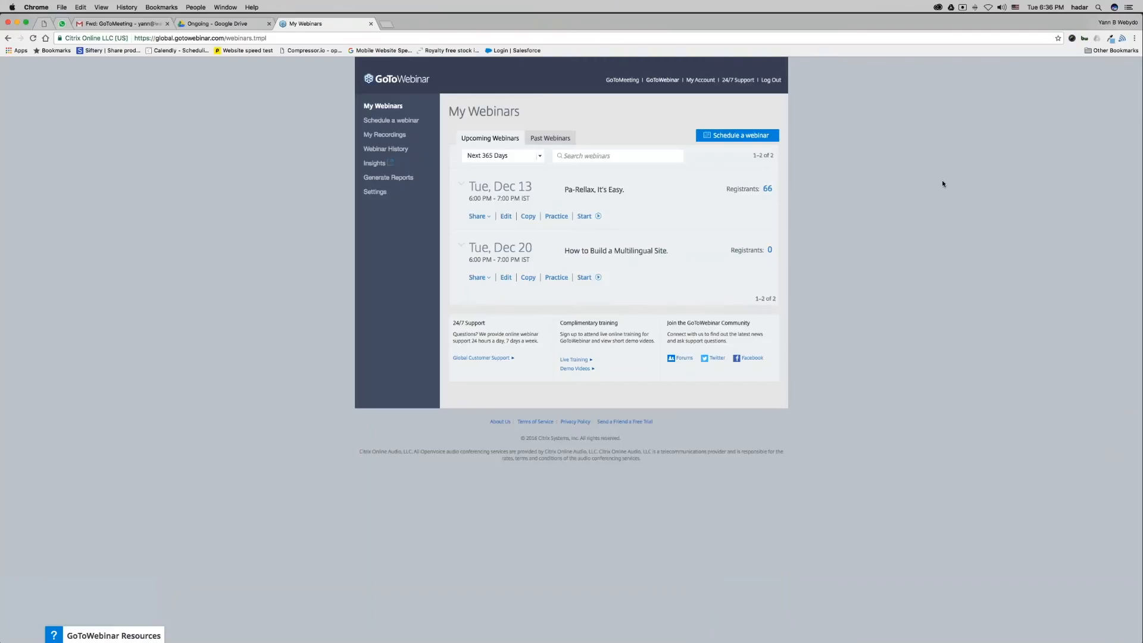
key(ctrl+Right)
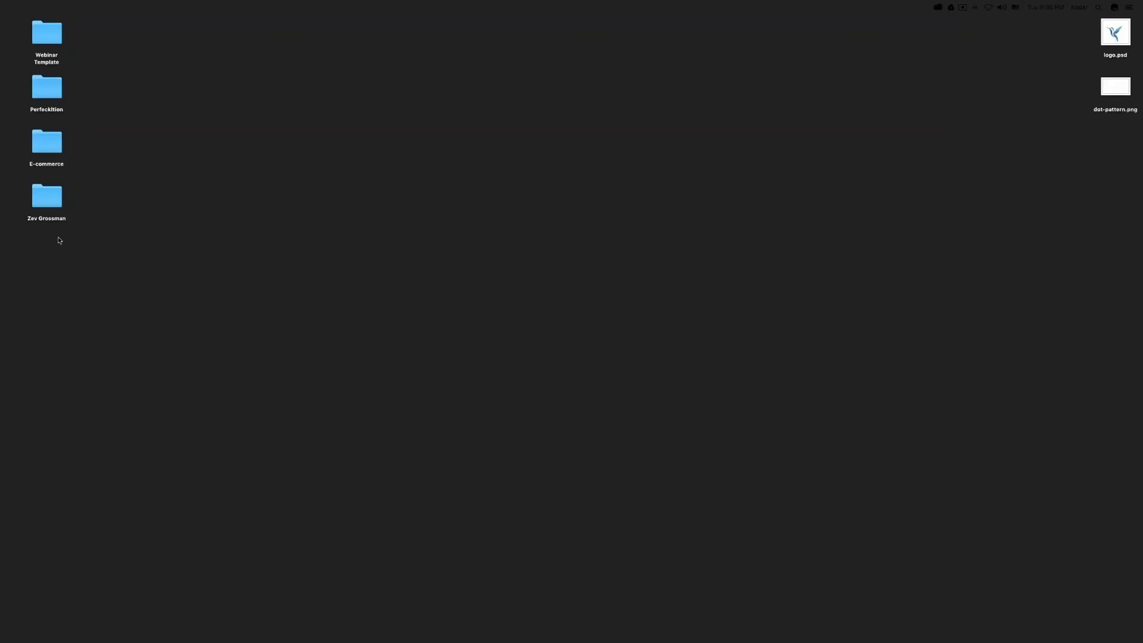
mouse_move(566, 638)
drag(1142, 215, 749, 141)
drag(300, 177, 241, 63)
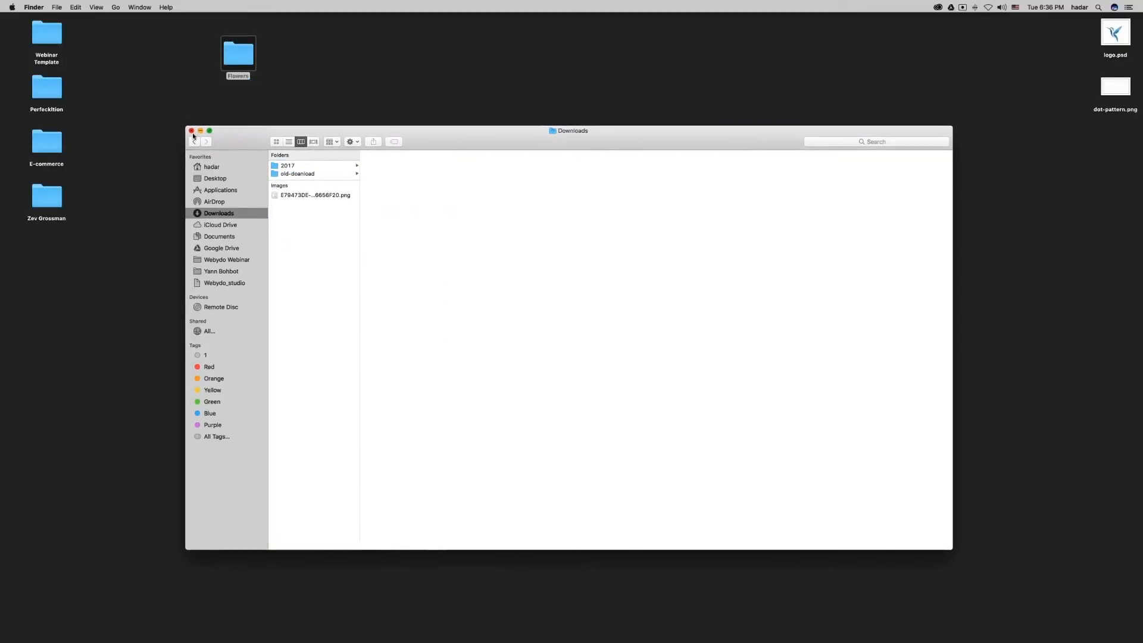
click(191, 130)
click(359, 156)
Open the Flowers folder in a larger Finder window and preview its files, starting with shape.png and parallax.png
double_click(244, 54)
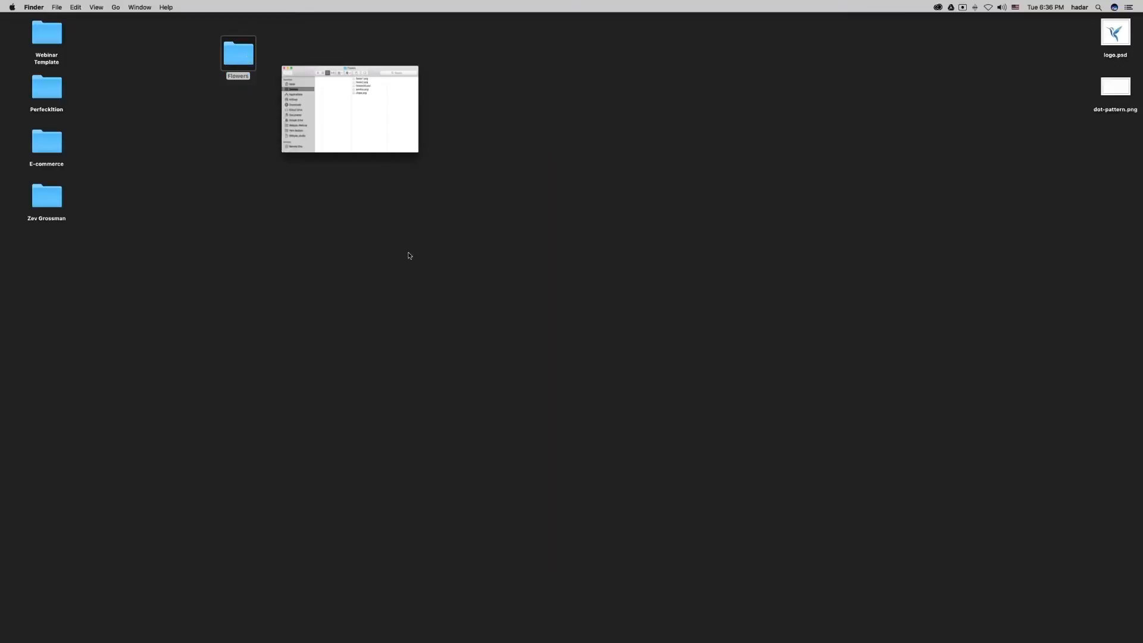
drag(743, 316, 893, 400)
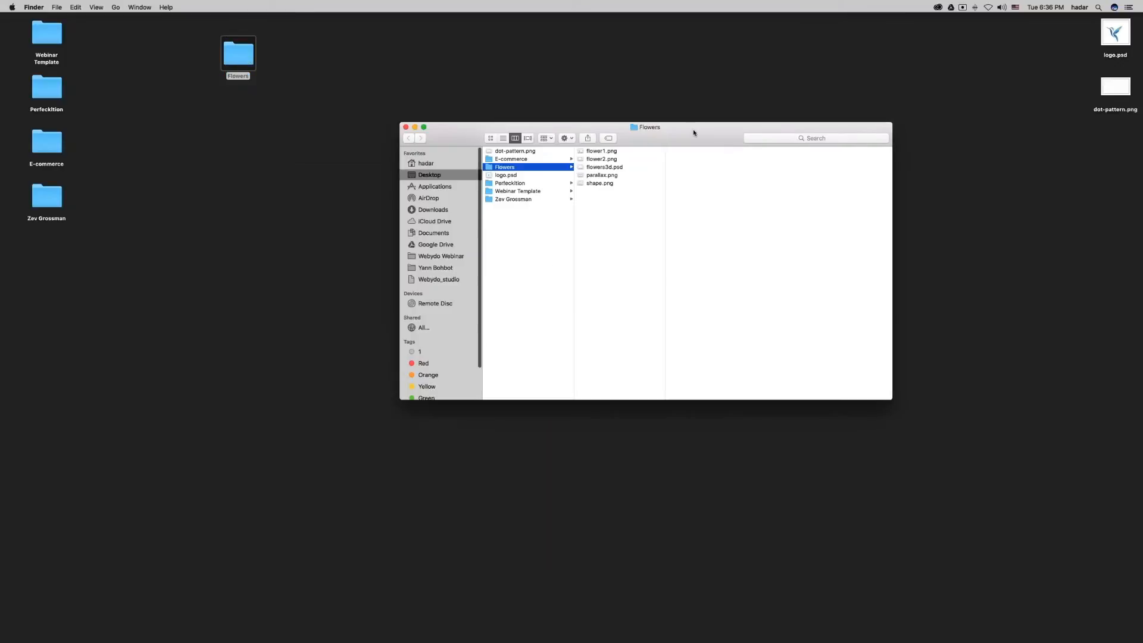
drag(692, 131, 565, 160)
click(467, 213)
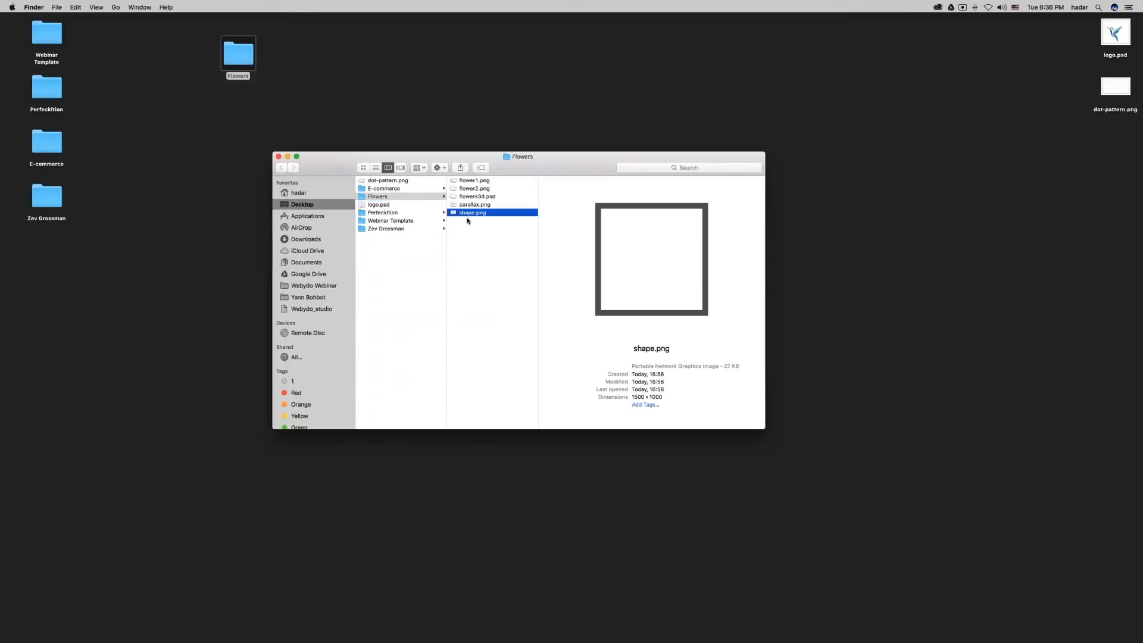
key(Up)
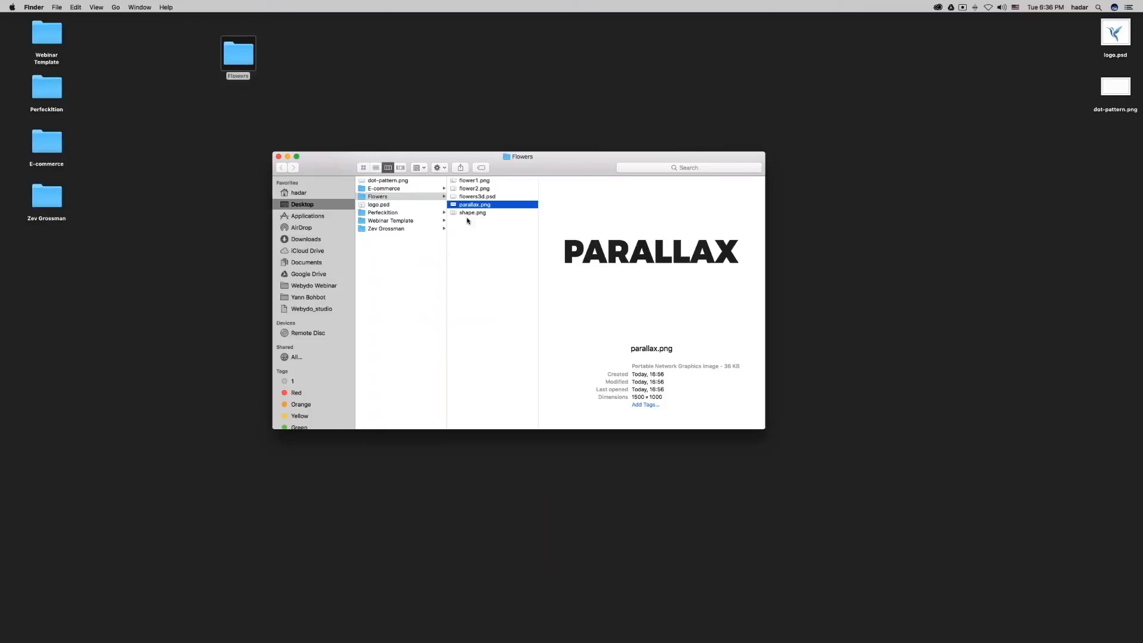
key(Up)
key(Up)
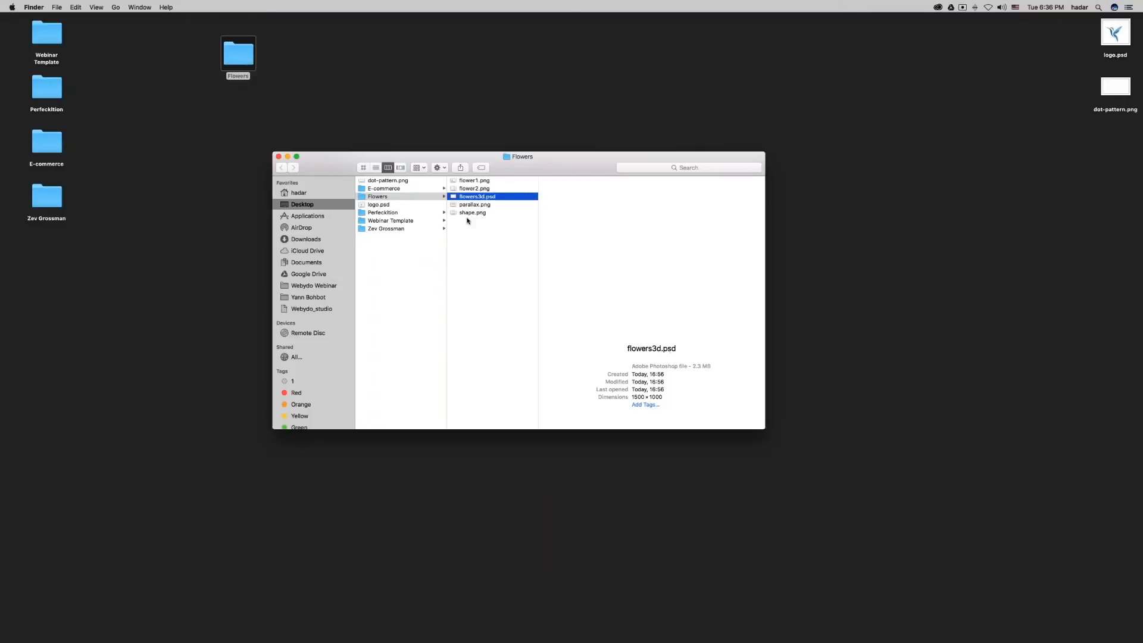
key(Up)
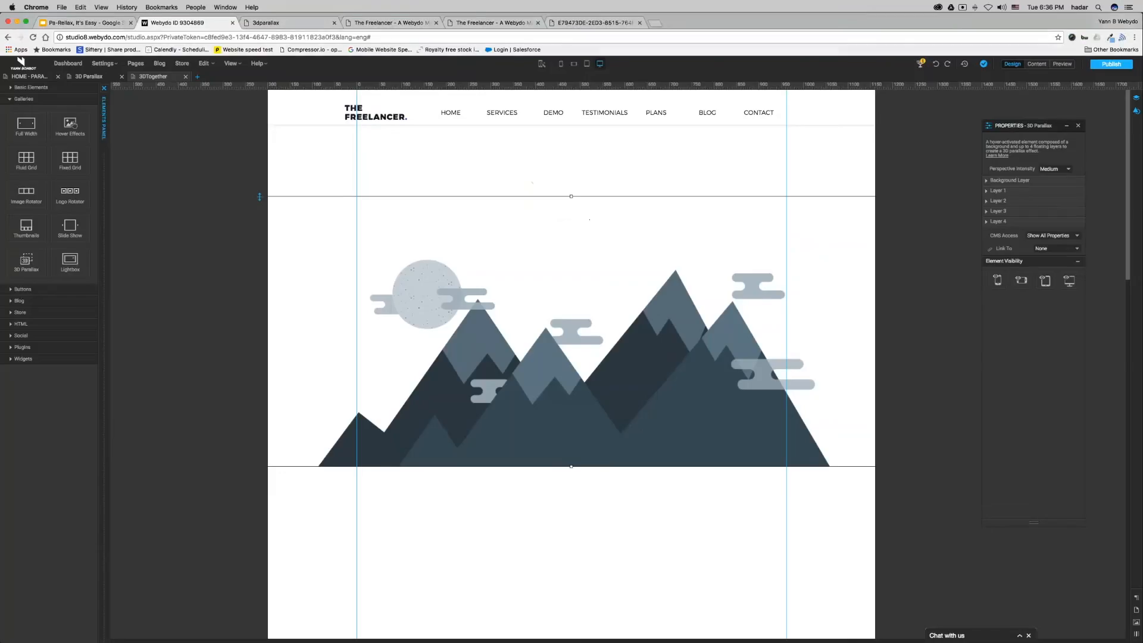
Return to Webydo and turn off the display of Layers 1 to 4 in the 3D Parallax element
key(ctrl+Up)
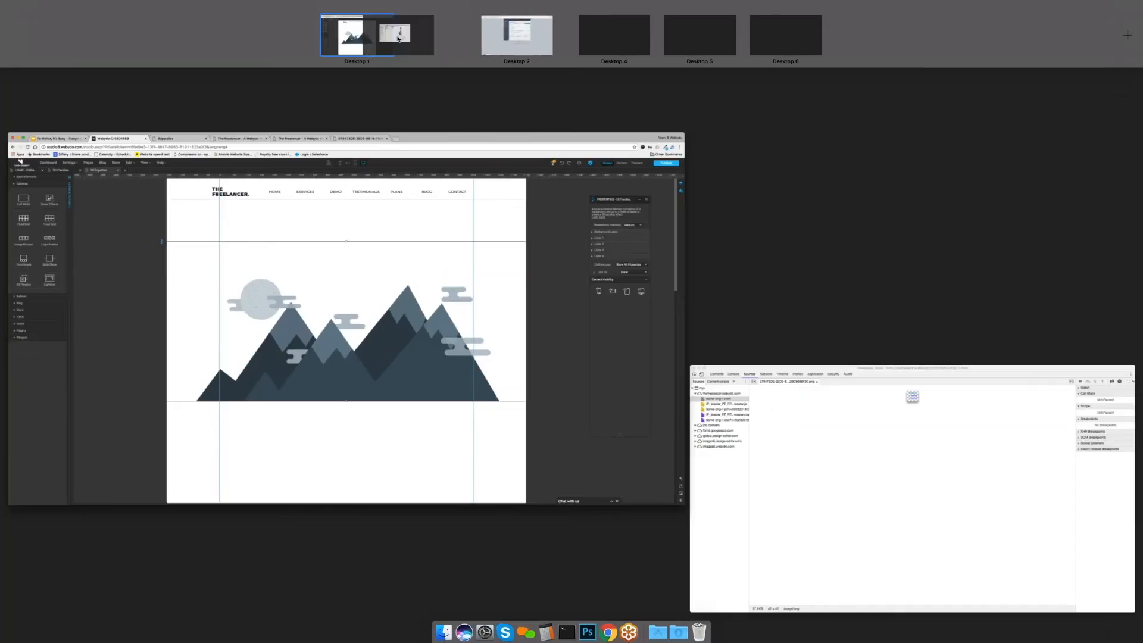
click(372, 42)
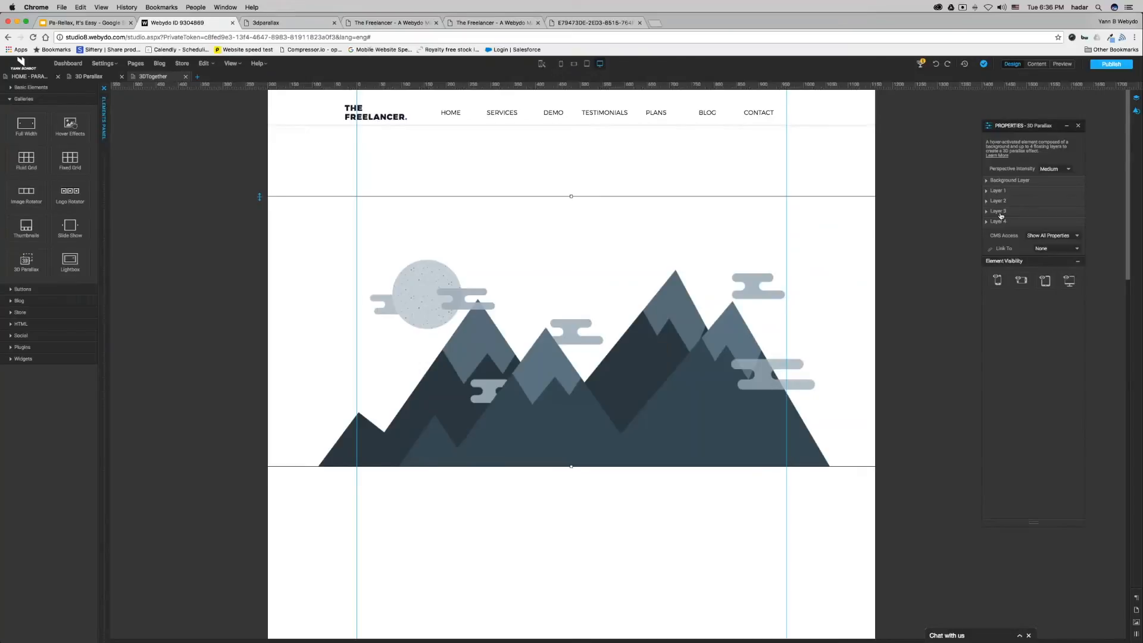
click(987, 202)
click(992, 215)
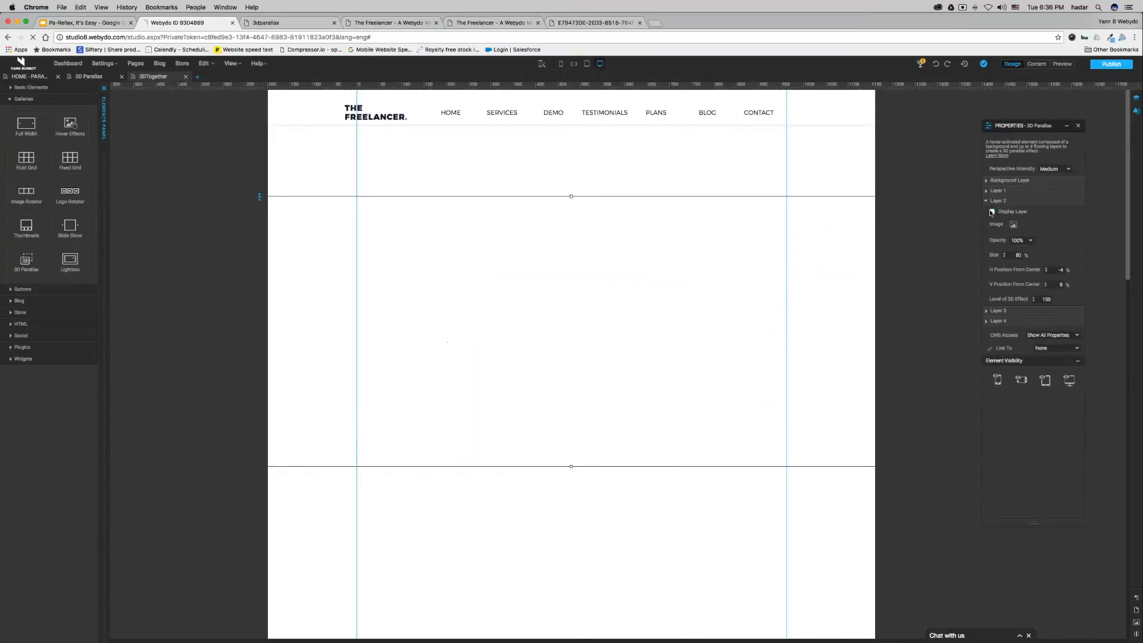
click(987, 200)
click(987, 191)
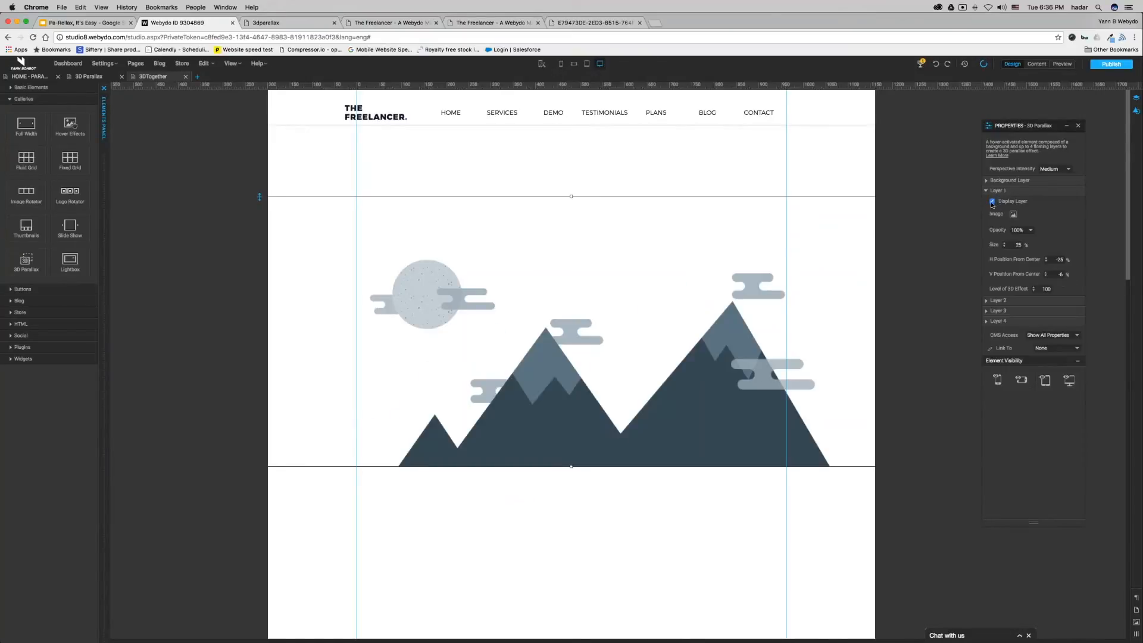
click(991, 204)
click(987, 191)
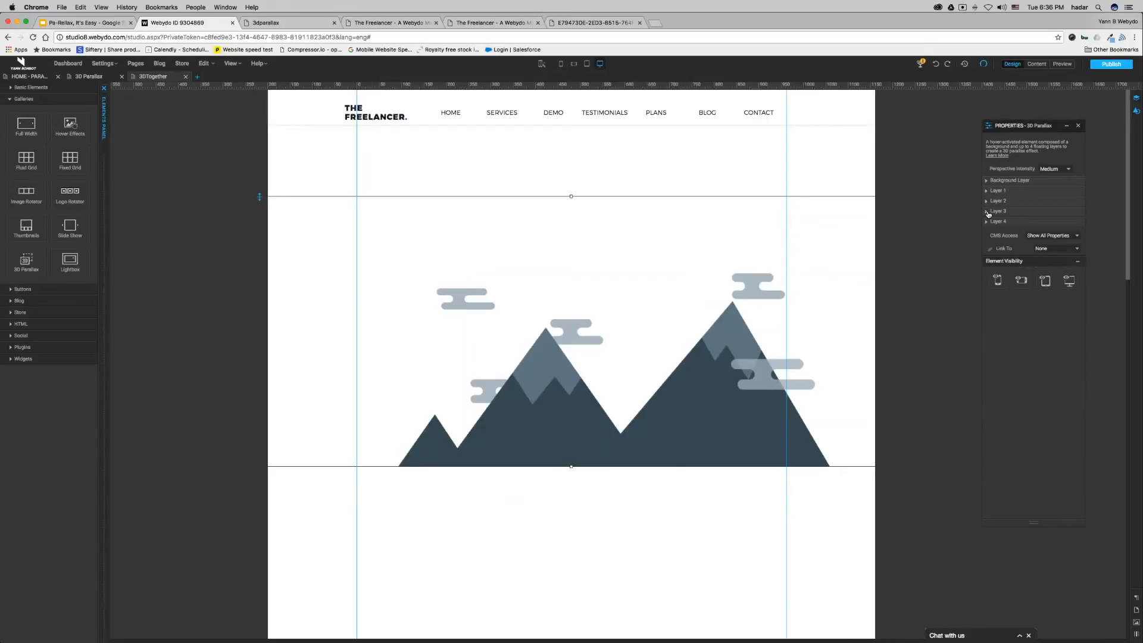
click(987, 212)
click(992, 222)
click(986, 211)
click(987, 221)
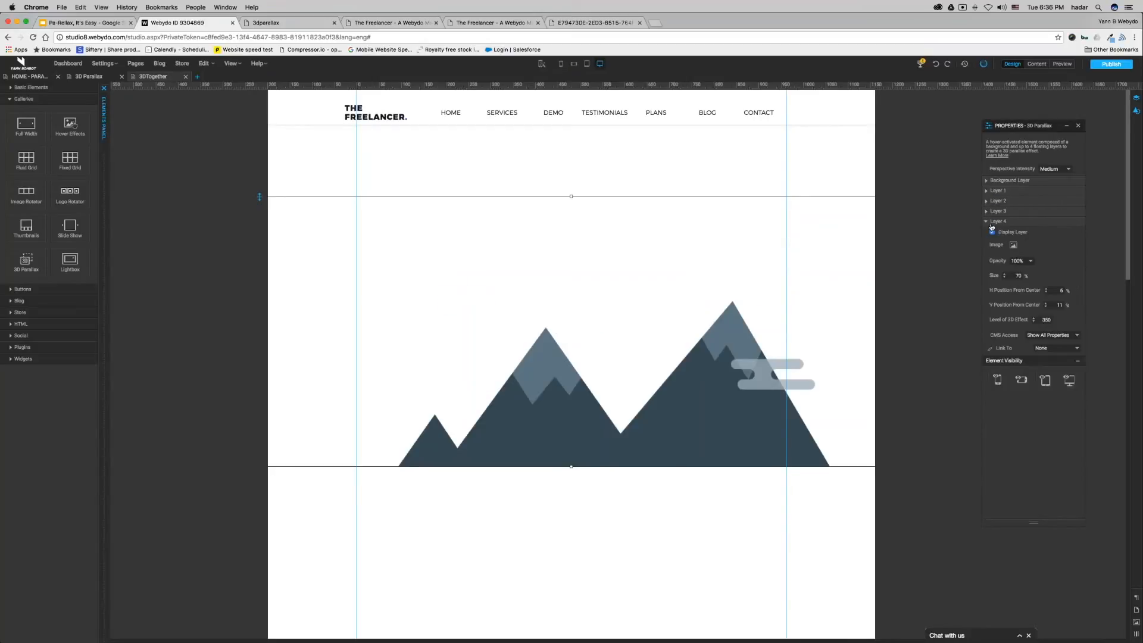
click(992, 231)
click(986, 221)
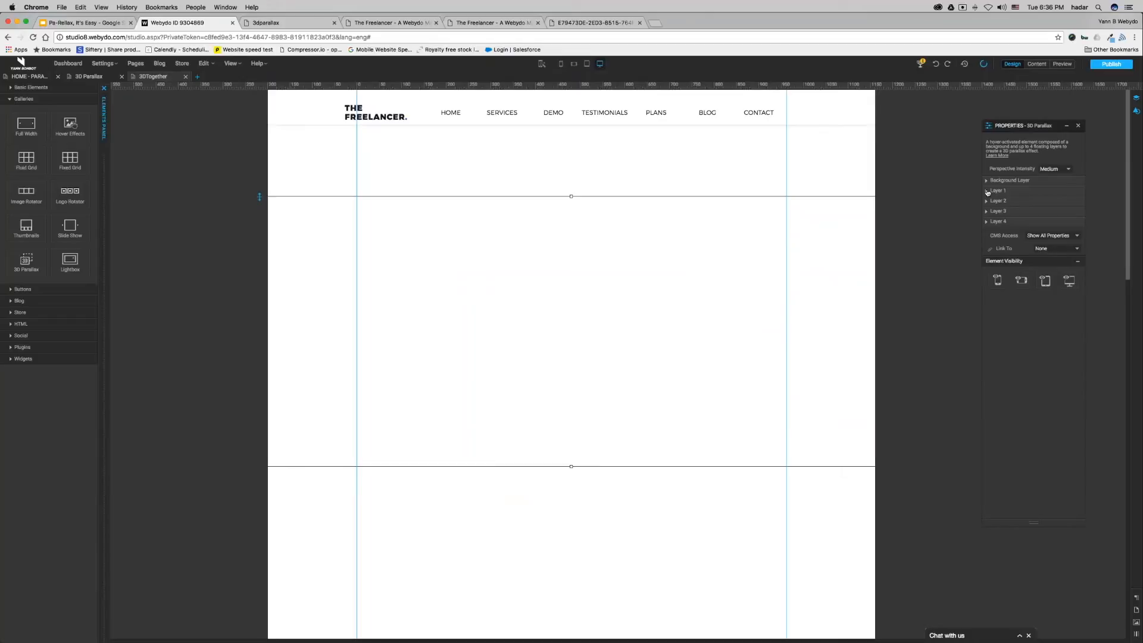
Display Layer 1 again and replace its image with shape.png from the Flowers folder on the desktop
click(986, 190)
click(992, 202)
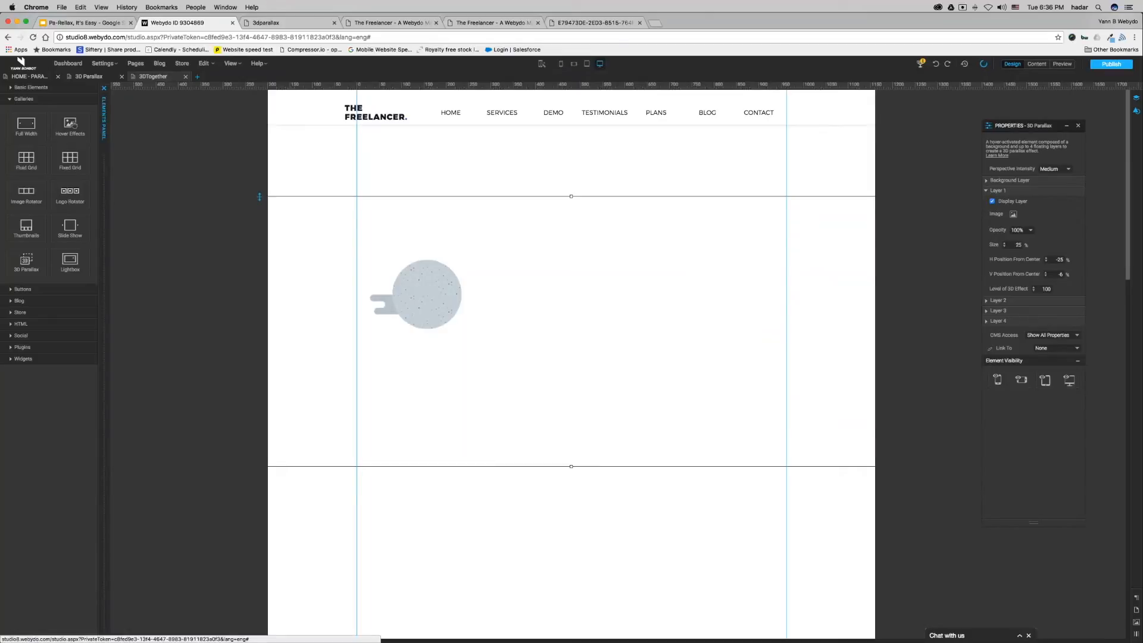
click(451, 101)
click(535, 97)
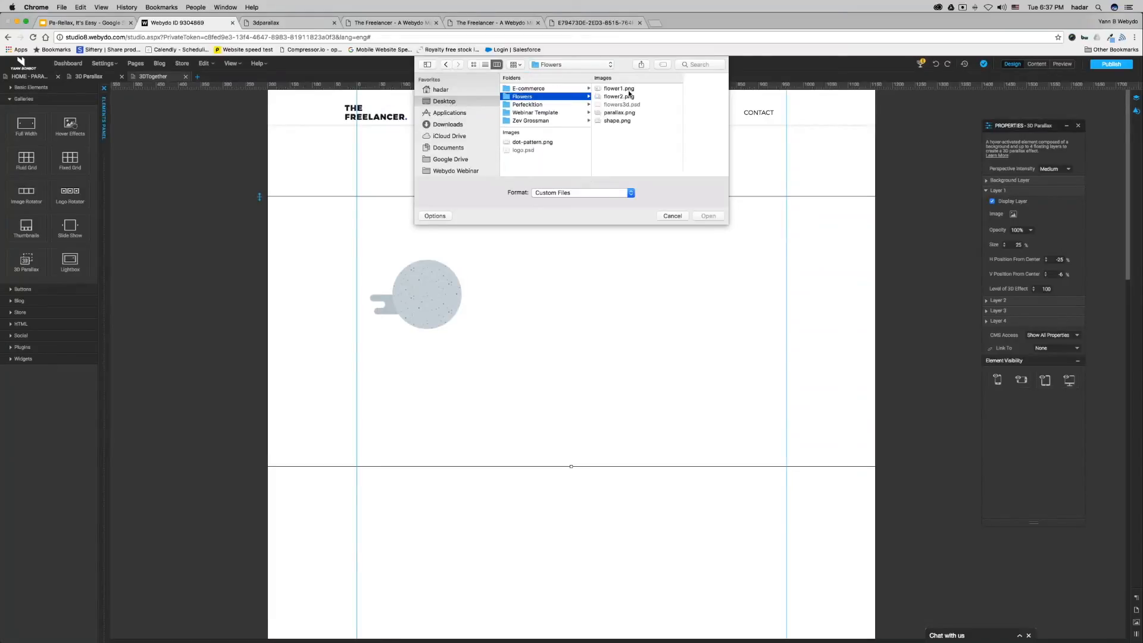
click(618, 122)
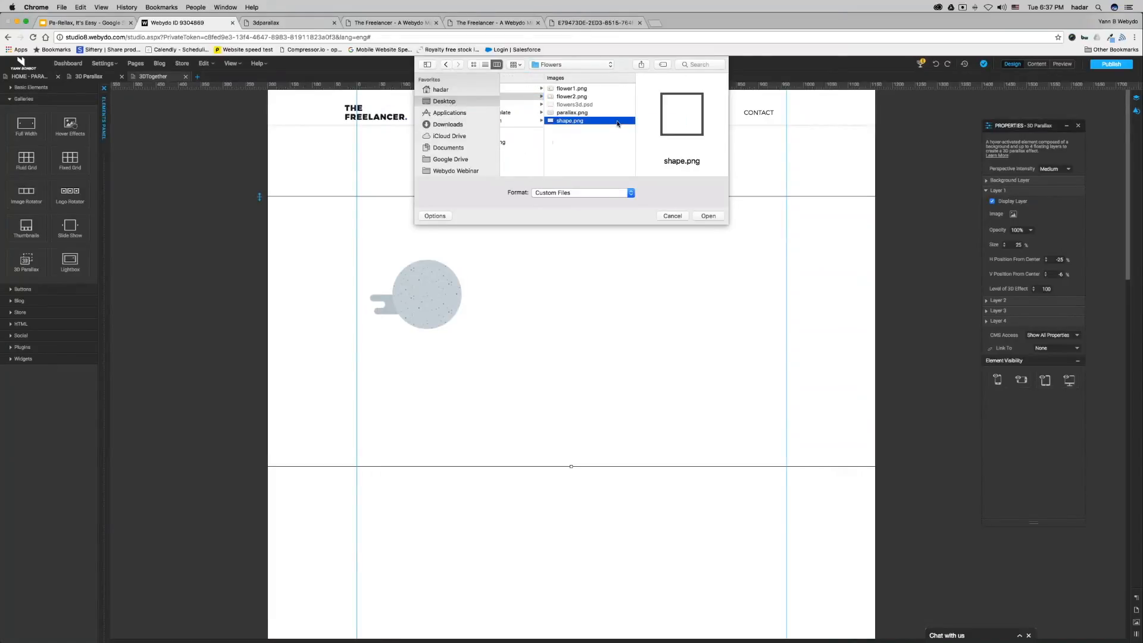
double_click(617, 121)
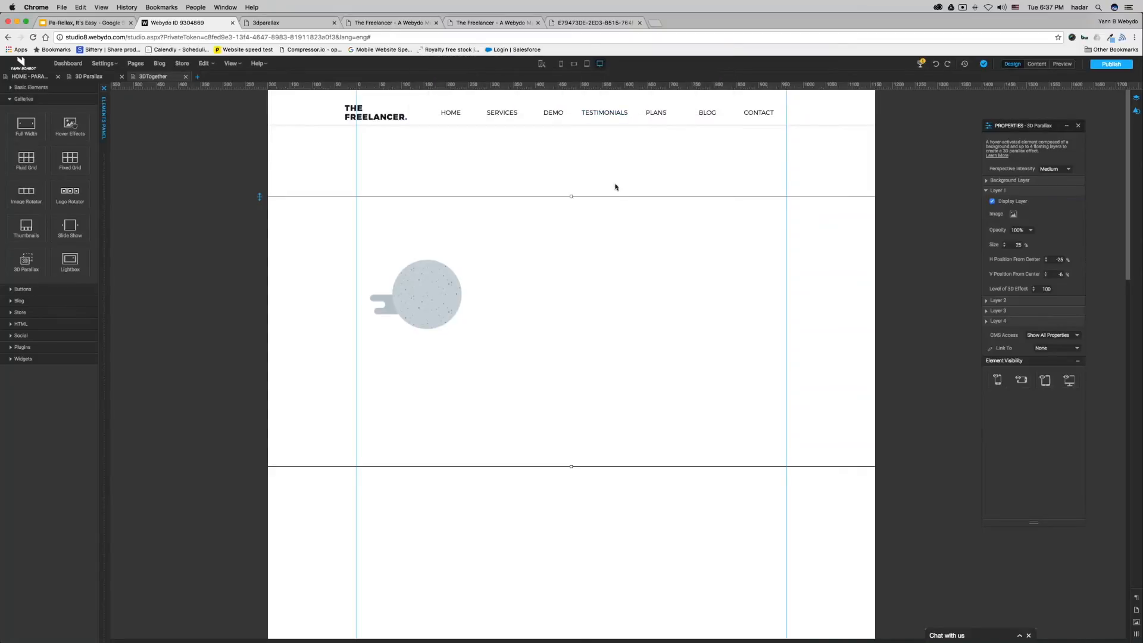
Set Layer 1's size to 100% and both its horizontal and vertical positions from center to 0%
double_click(1018, 244)
text(100)
key(Return)
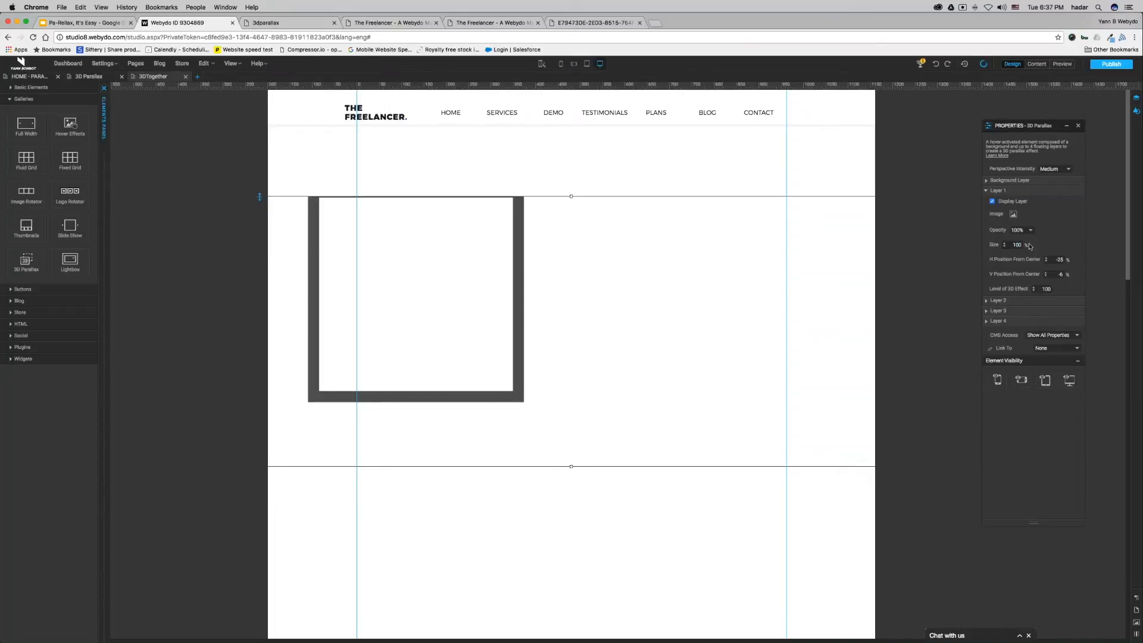
double_click(1059, 259)
text(0)
key(Return)
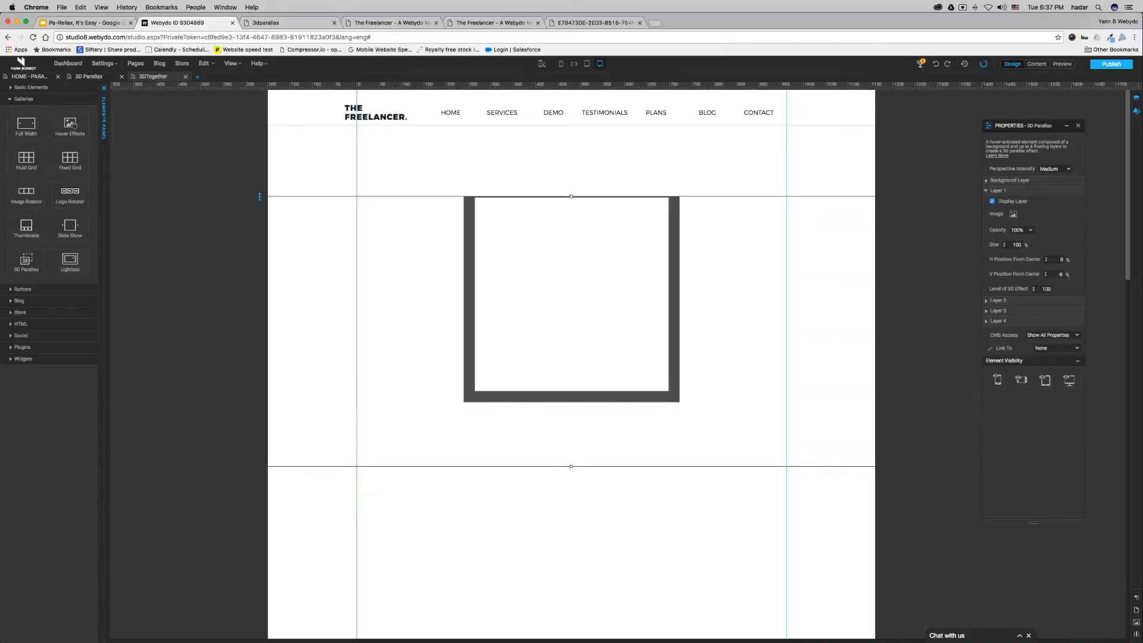
text(0)
key(Return)
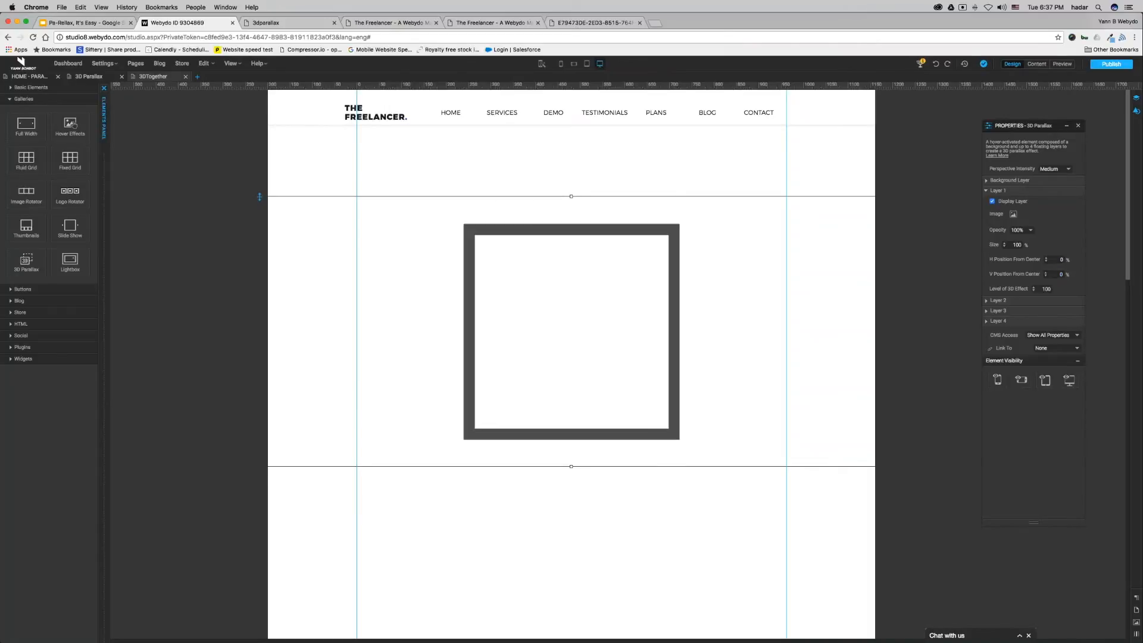
Extend the 3D Parallax element downward to make it taller and move it slightly closer to the header
drag(658, 468, 663, 611)
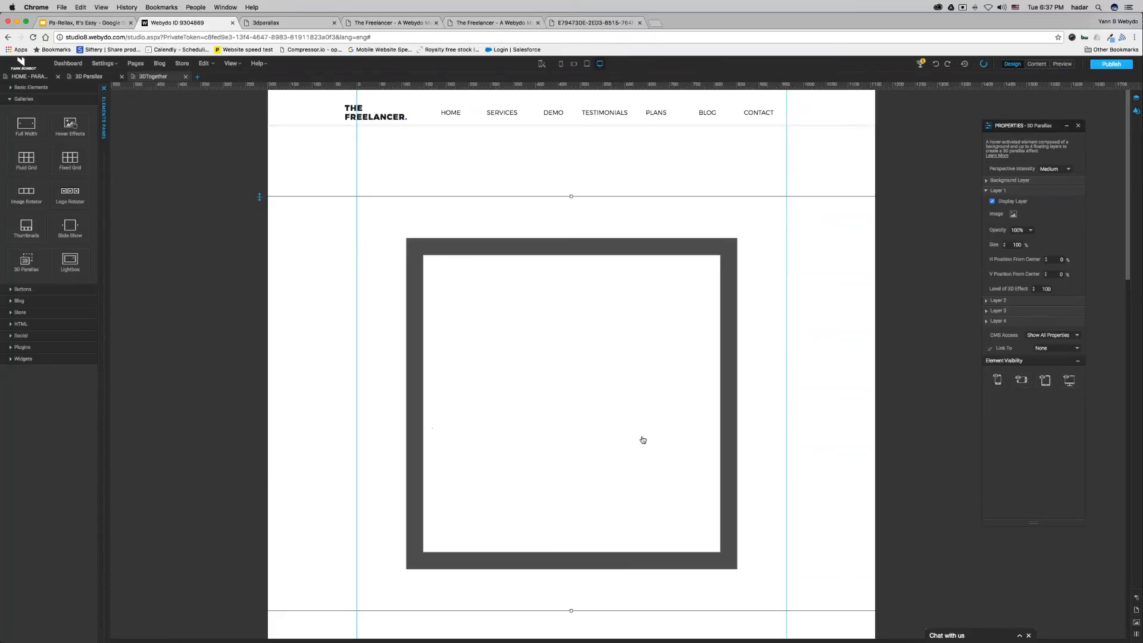
drag(640, 439, 643, 426)
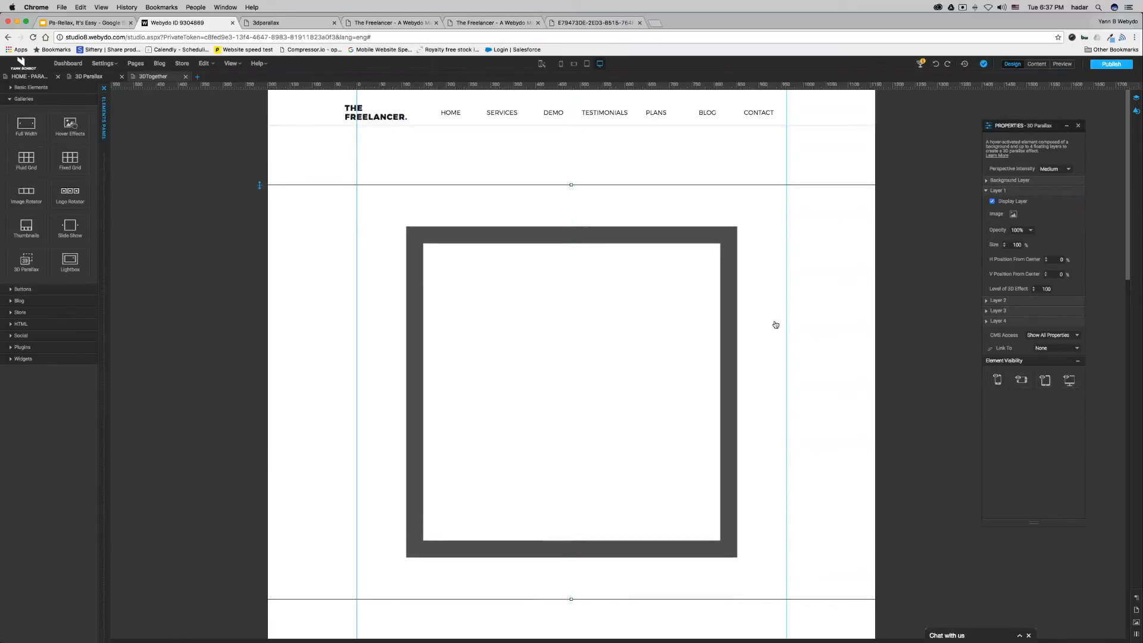
Display Layer 2 again and replace its image with flower1.png from the Flowers folder
click(989, 190)
click(1014, 202)
click(991, 211)
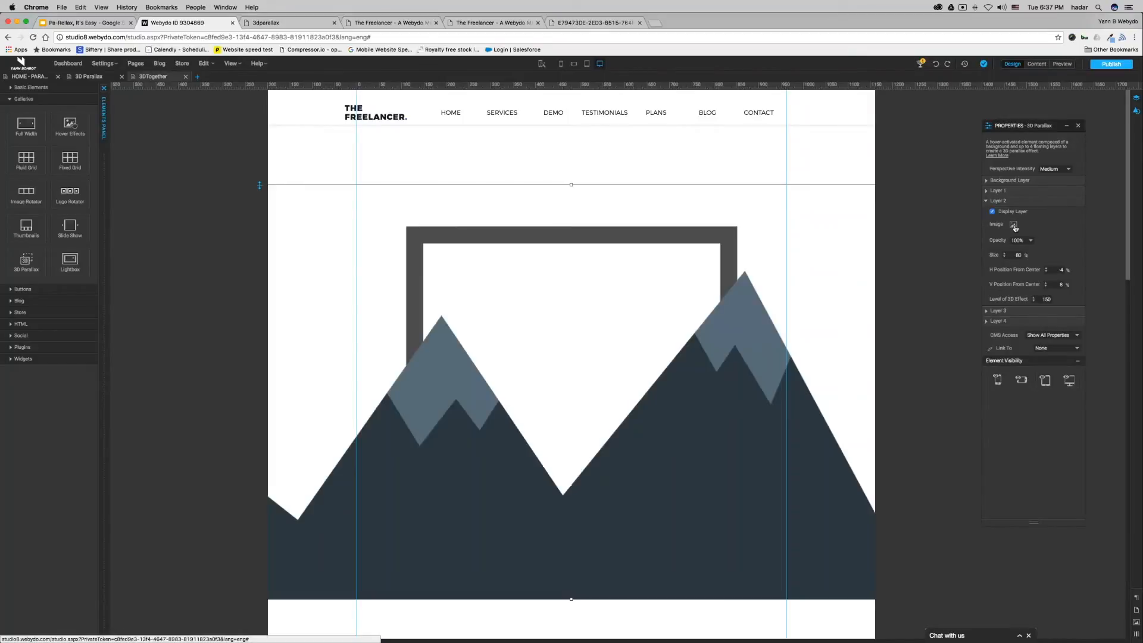
click(1014, 226)
click(527, 90)
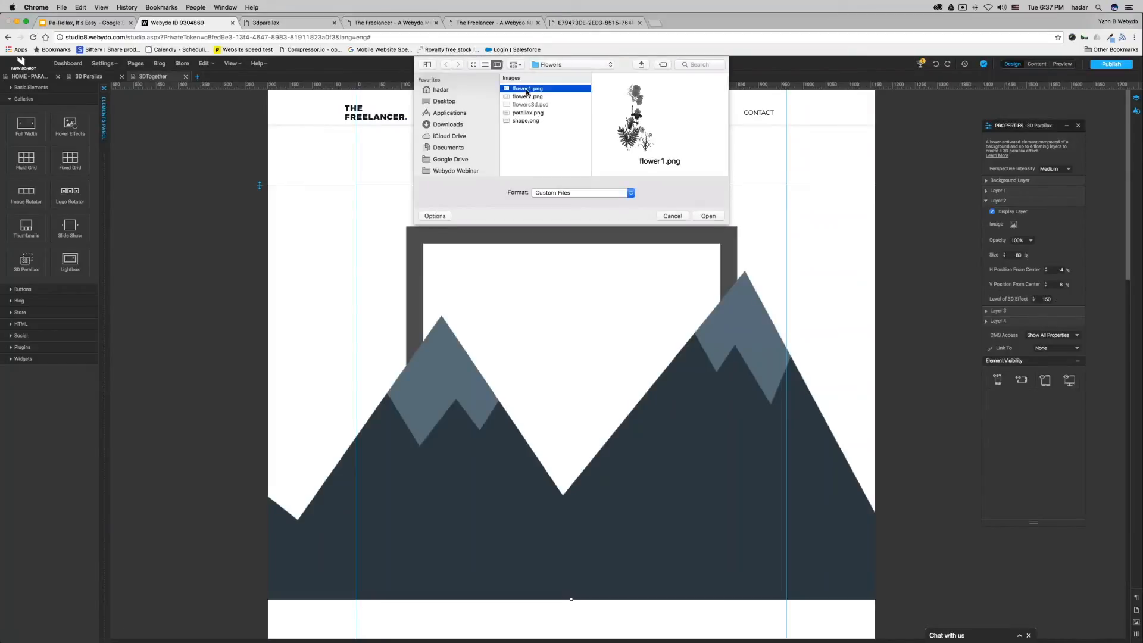
double_click(527, 89)
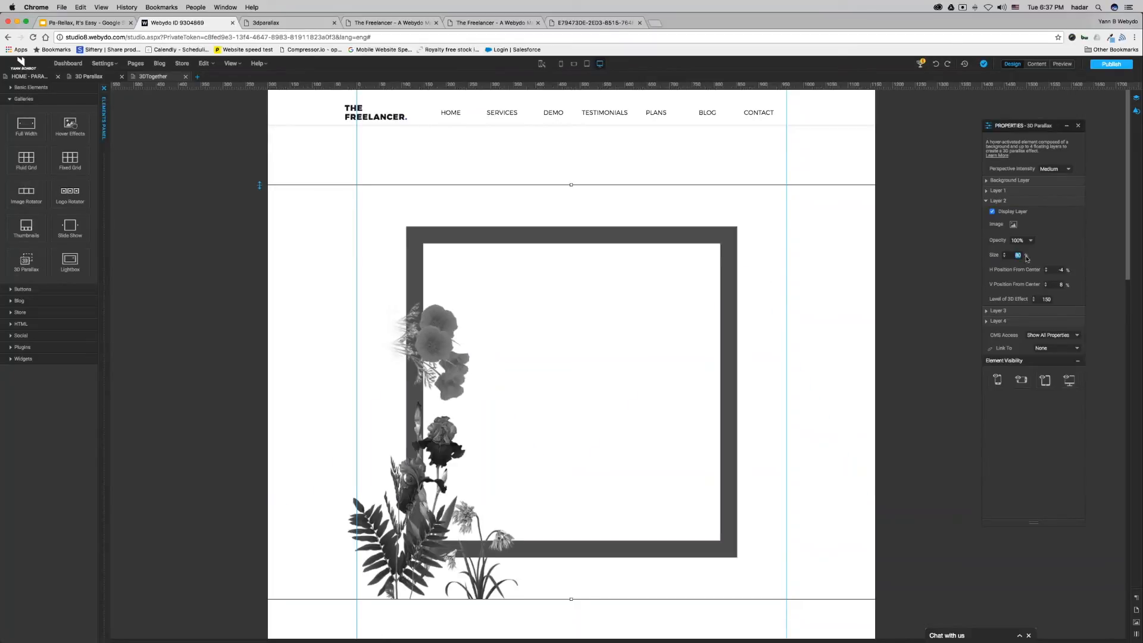
Set Layer 2's size to 100% and both its horizontal and vertical positions from center to 0%
key(Return)
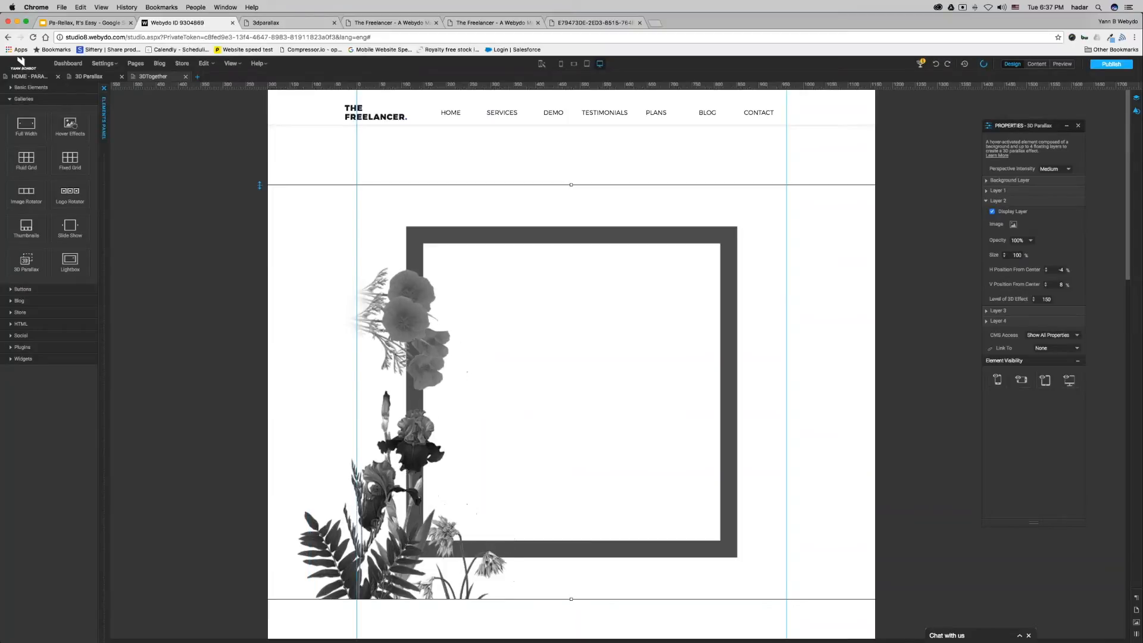
key(Tab)
text(0)
key(Return)
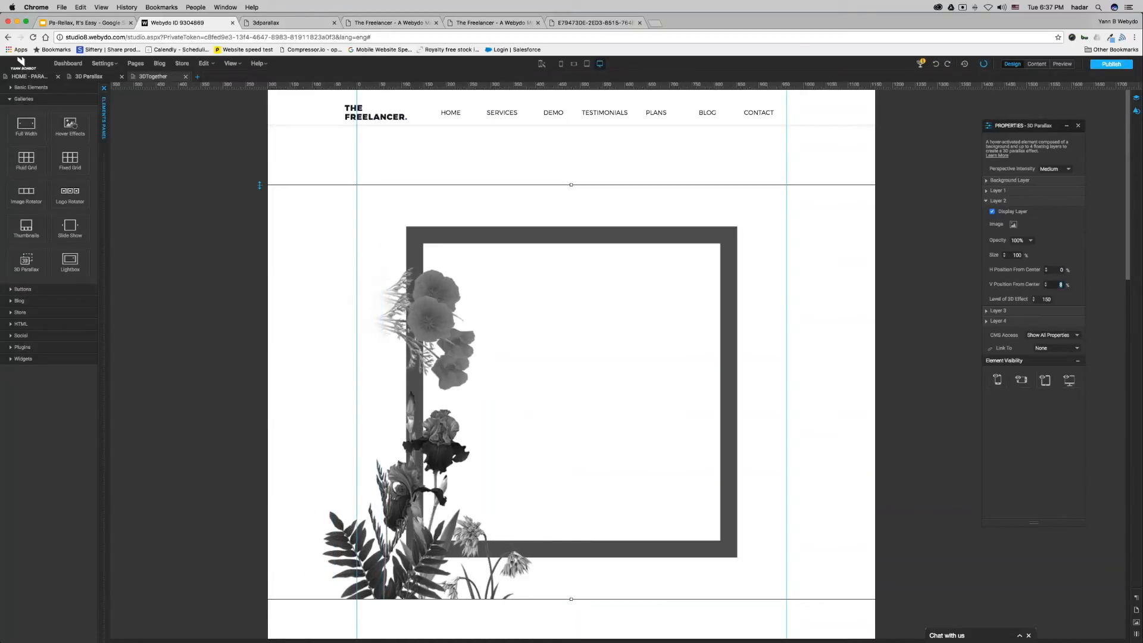
text(0)
key(Return)
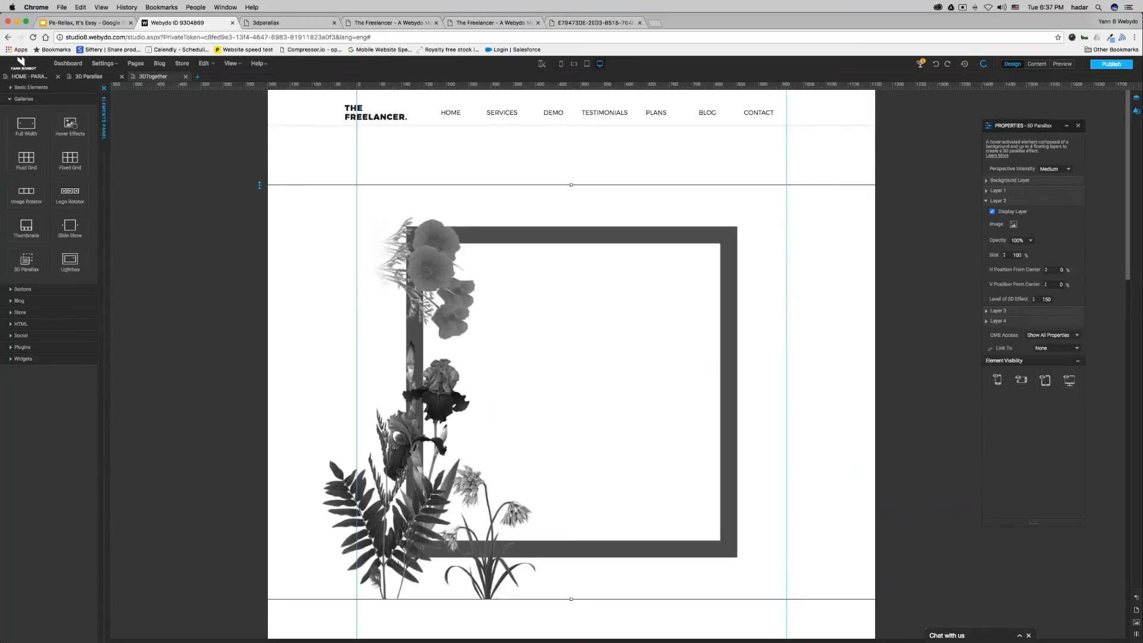
Try nudging Layer 2's horizontal position away from center, and return it to 0%
key(Up)
key(Up)
key(Up)
key(Up)
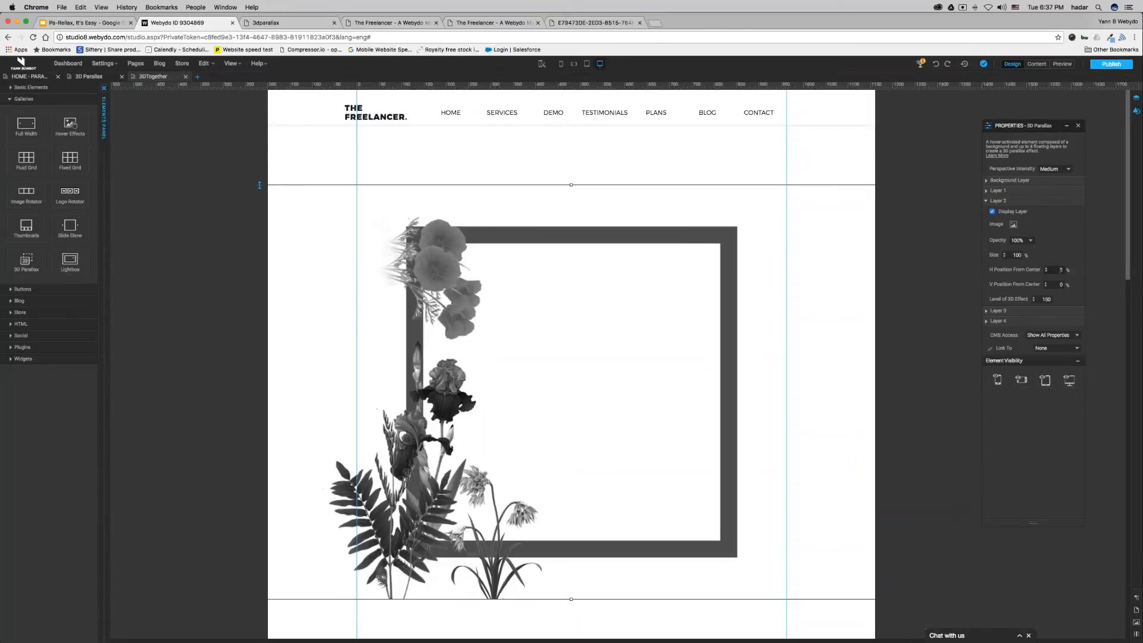
key(Down)
key(Down)
key(Down)
key(Down)
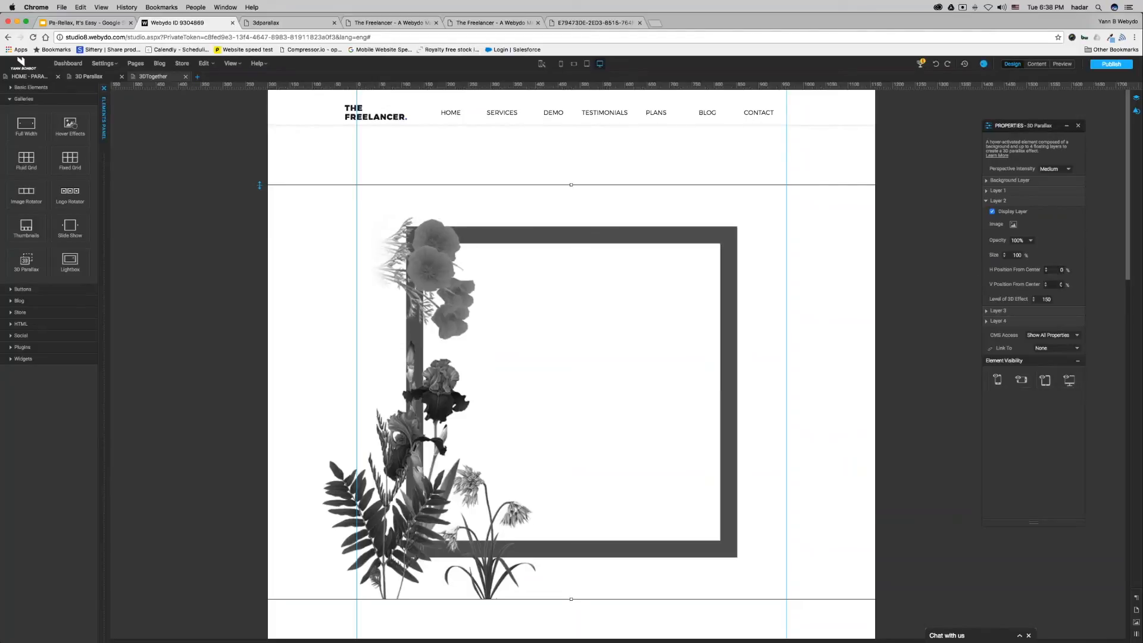
Fine-tune Layer 2's vertical position from center to a slightly negative value so the stems fit inside the element
key(Up)
key(Up)
key(Up)
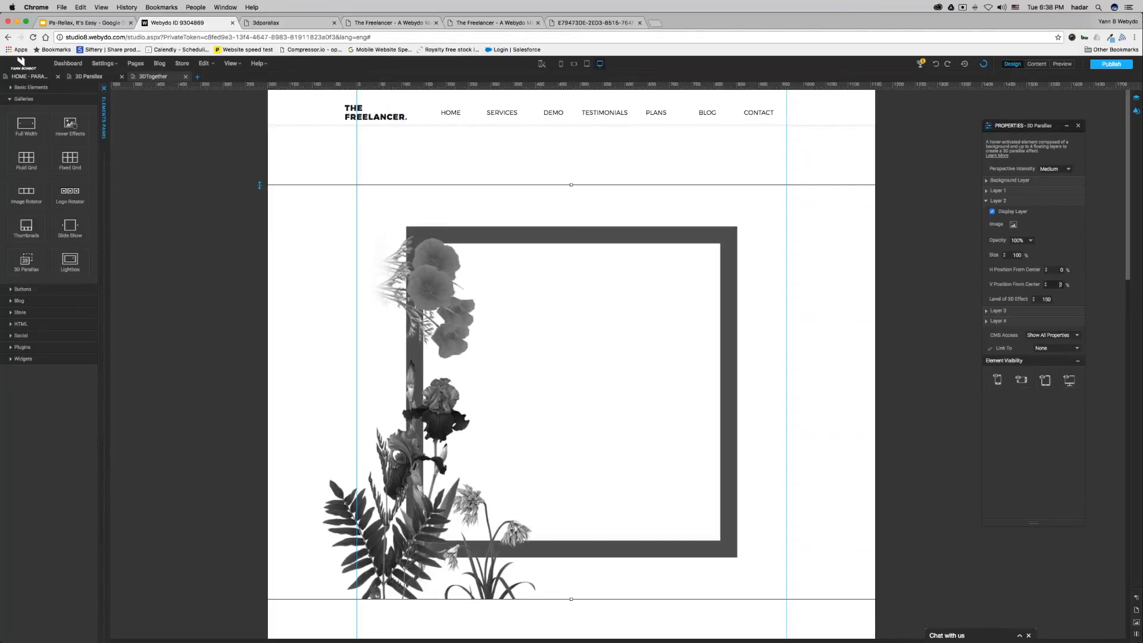
key(Down)
key(Down)
key(Down)
key(Down)
key(Down)
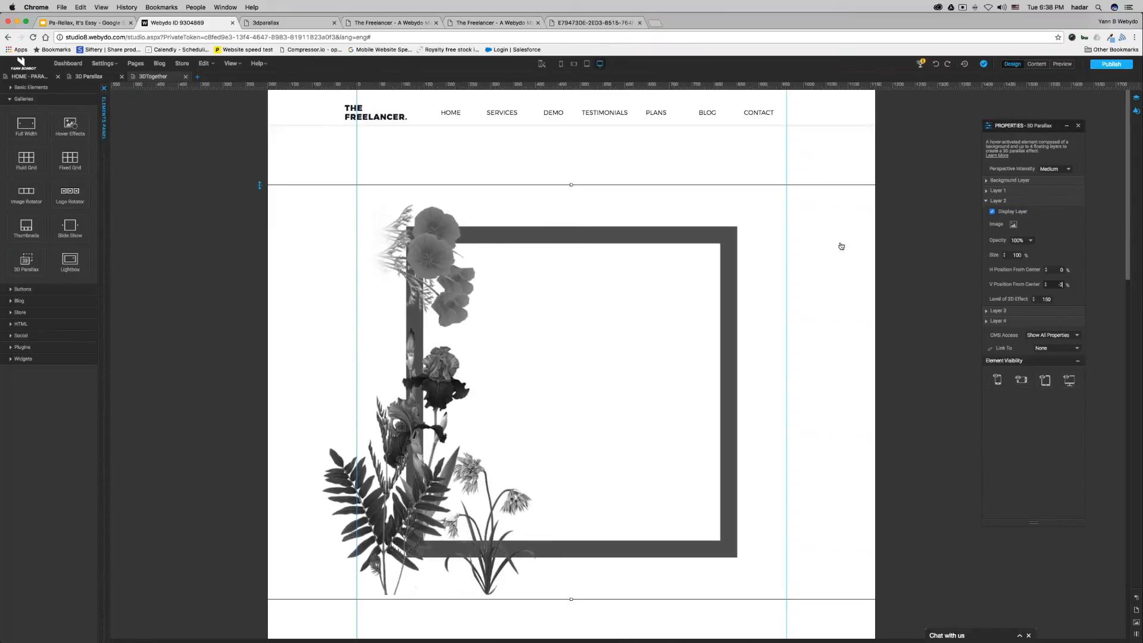
Display Layer 3 with parallax.png from the Flowers folder, at 100% size, 10% horizontal and 0% vertical position from center
click(986, 201)
click(992, 212)
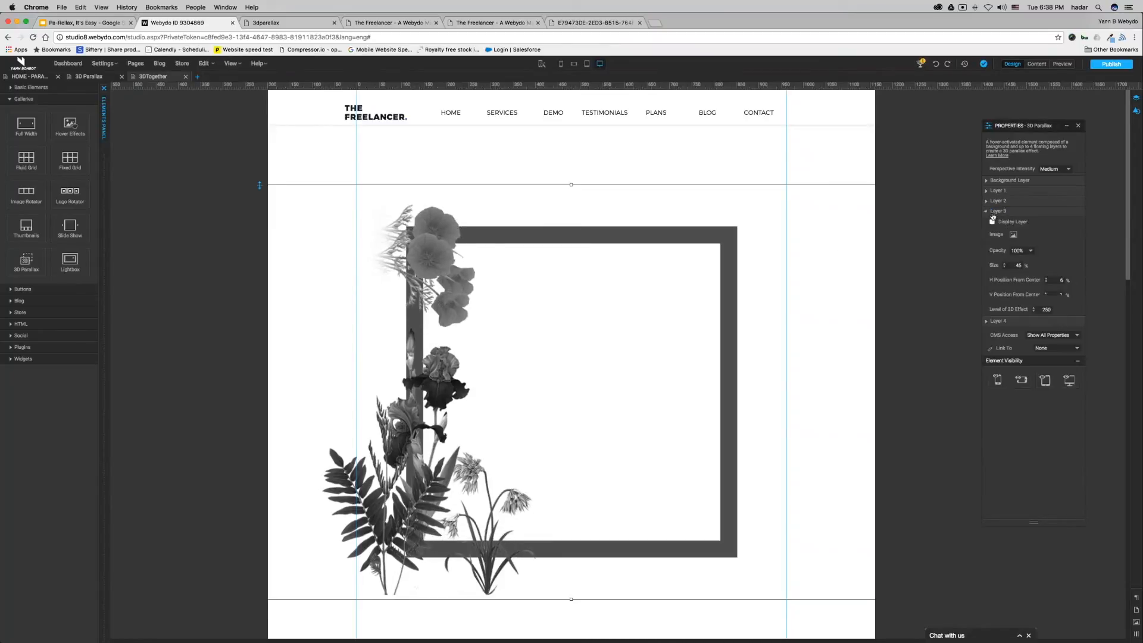
click(1013, 234)
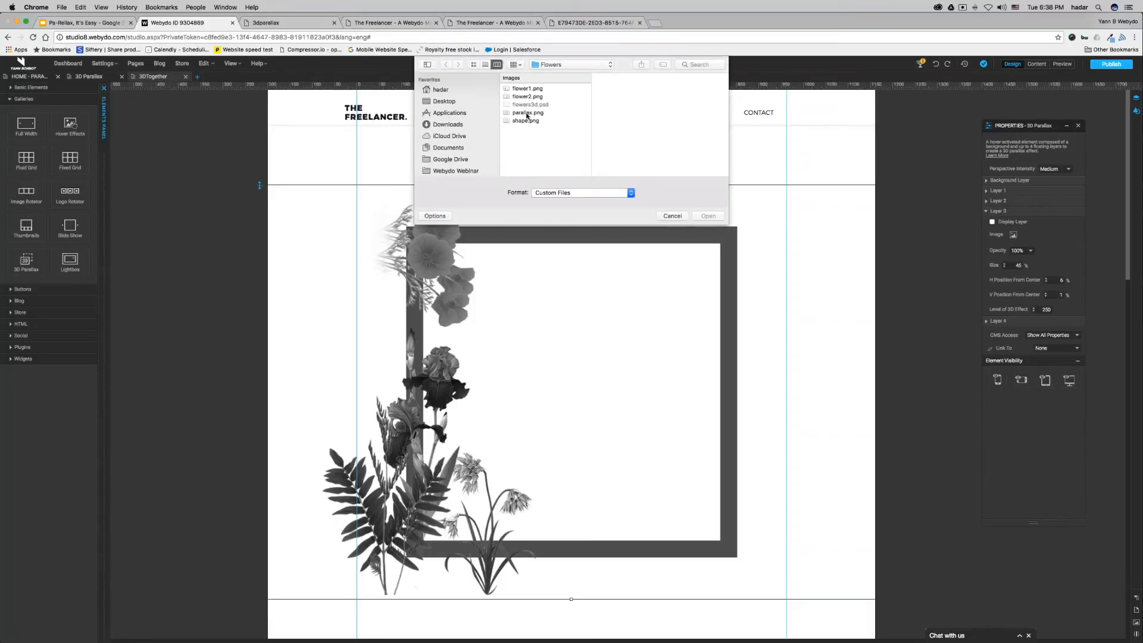
double_click(526, 113)
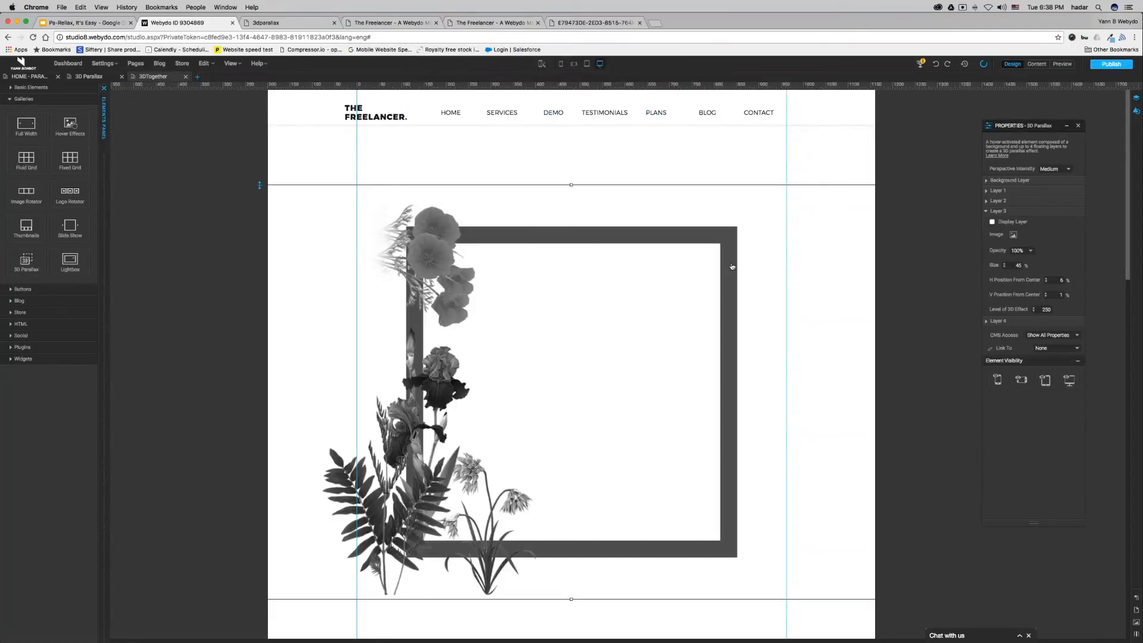
click(992, 221)
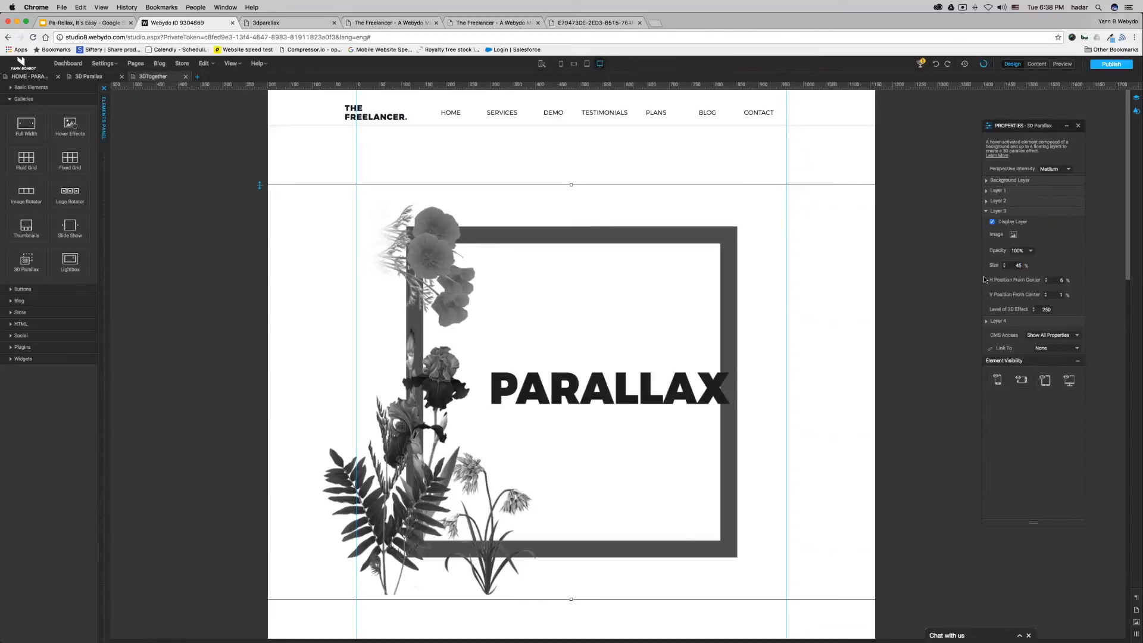
text(100)
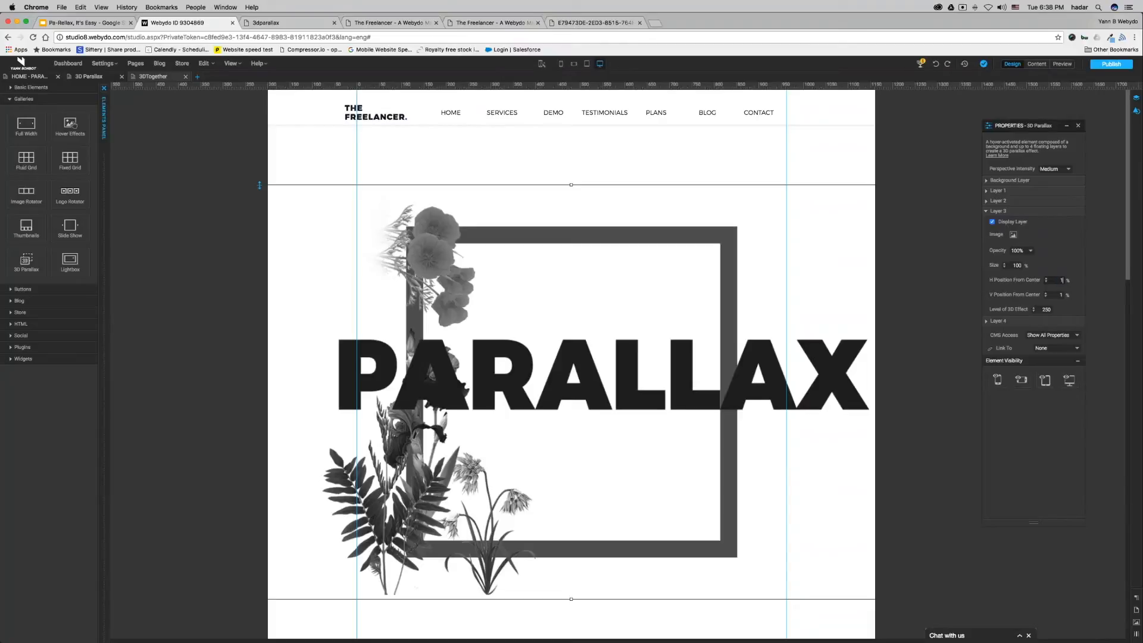
text(10)
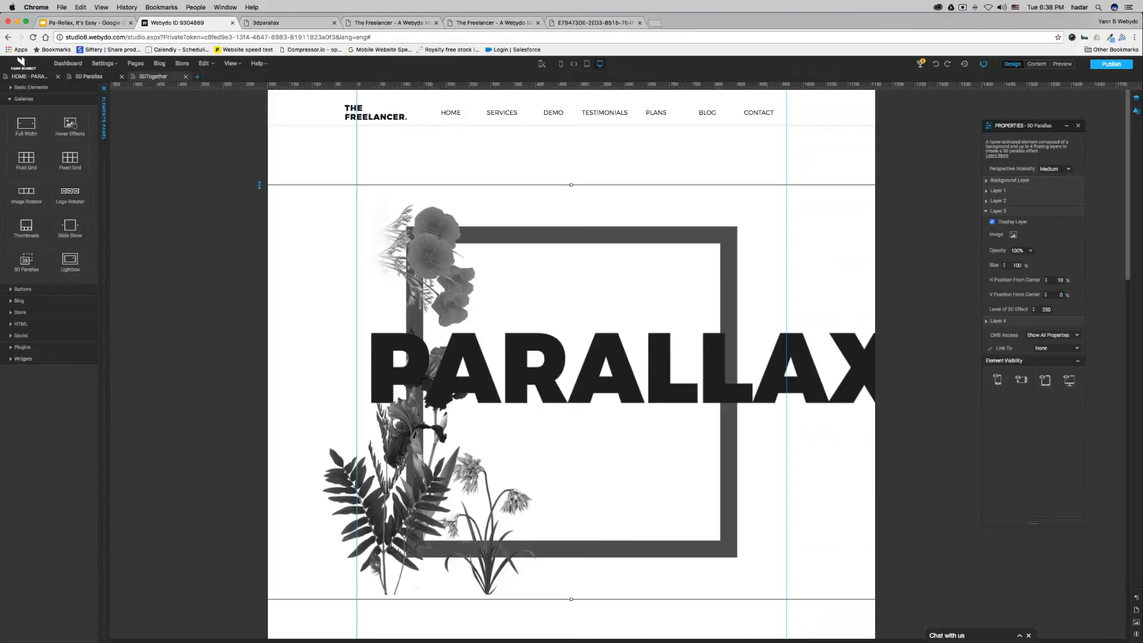
Display Layer 4 and replace its image with flower2.png from the Flowers folder
click(989, 212)
click(993, 223)
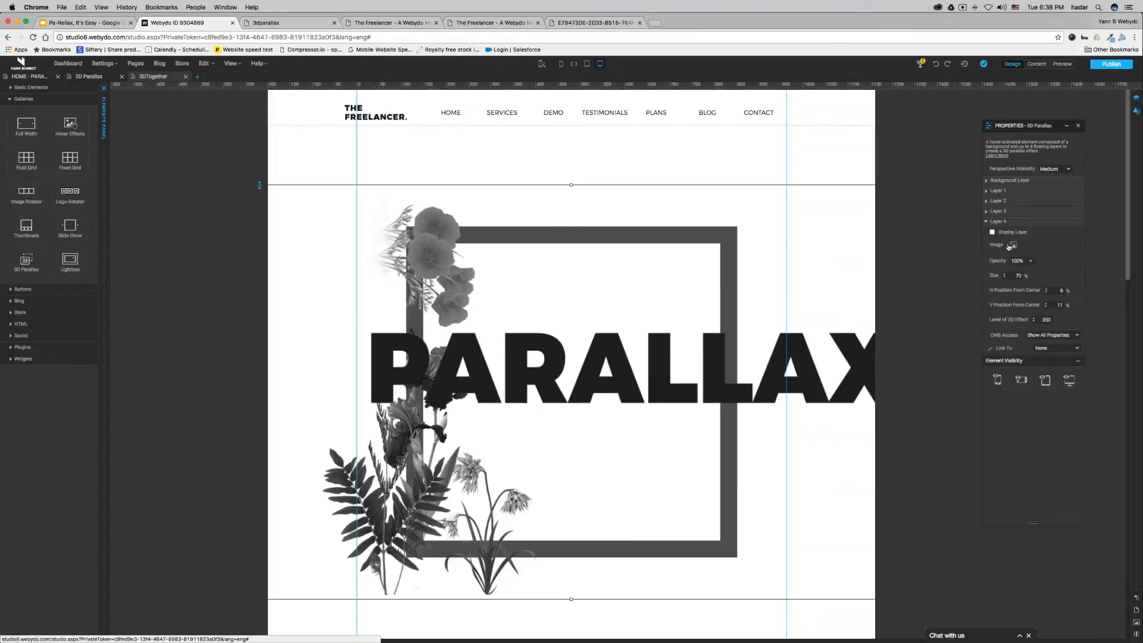
click(992, 232)
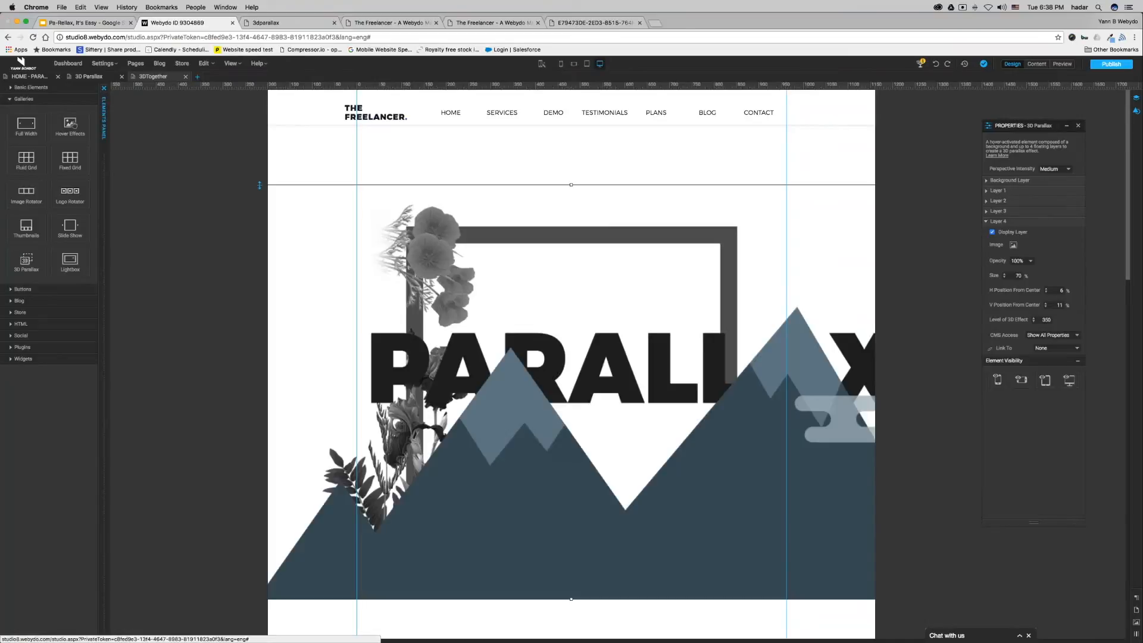
click(1013, 245)
click(527, 96)
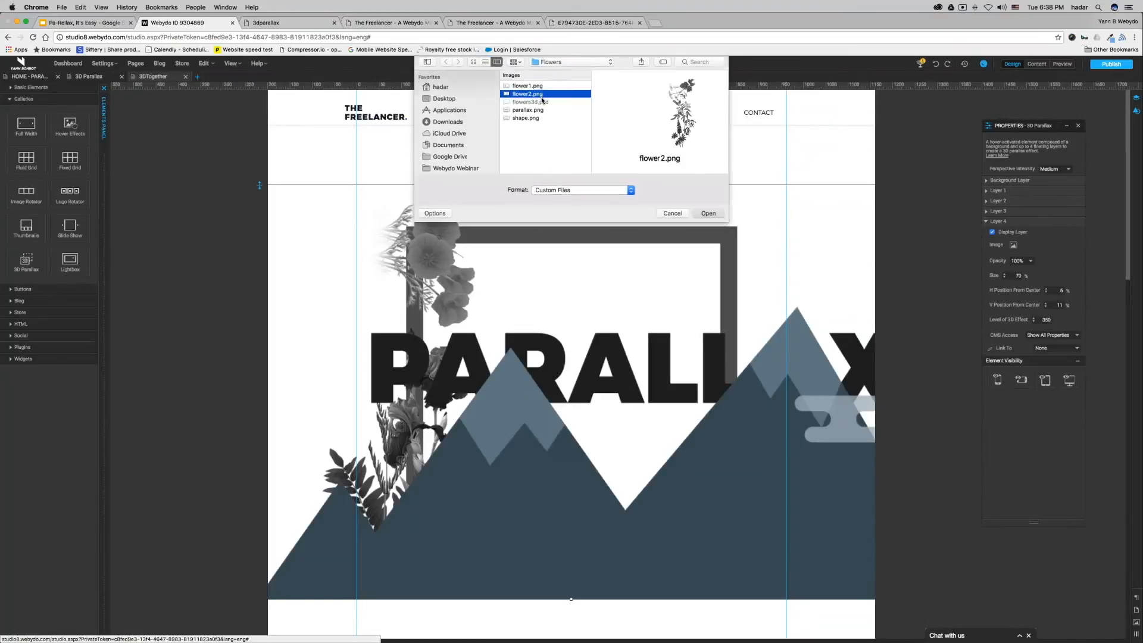
key(Return)
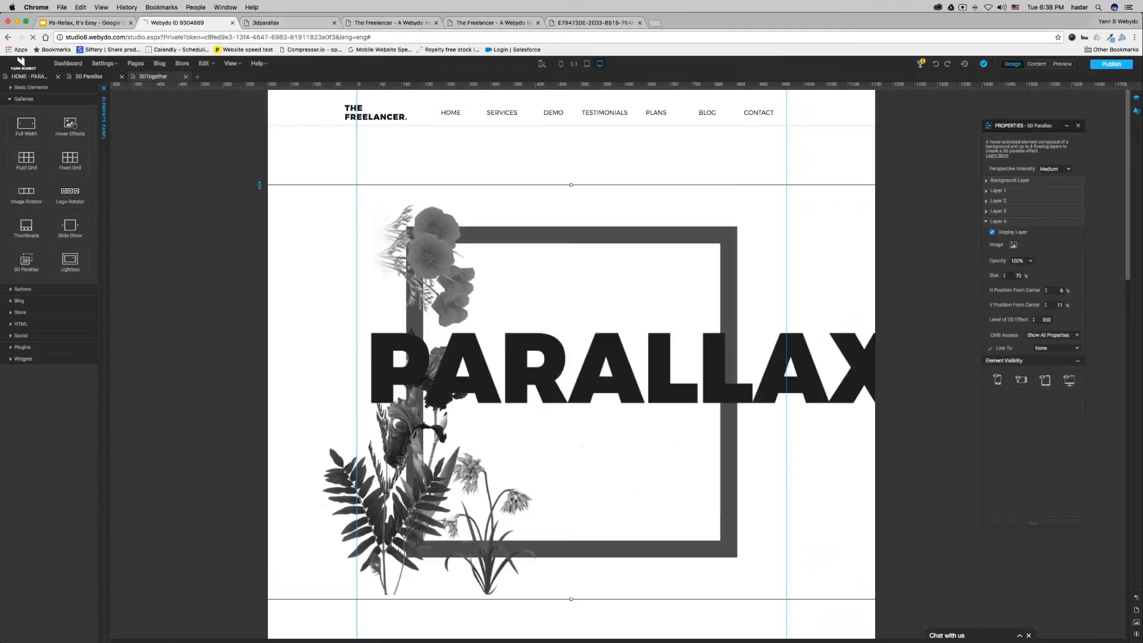
Set Layer 4's size to 100%, its horizontal position from center to 0% and its vertical position to 2%
text(00)
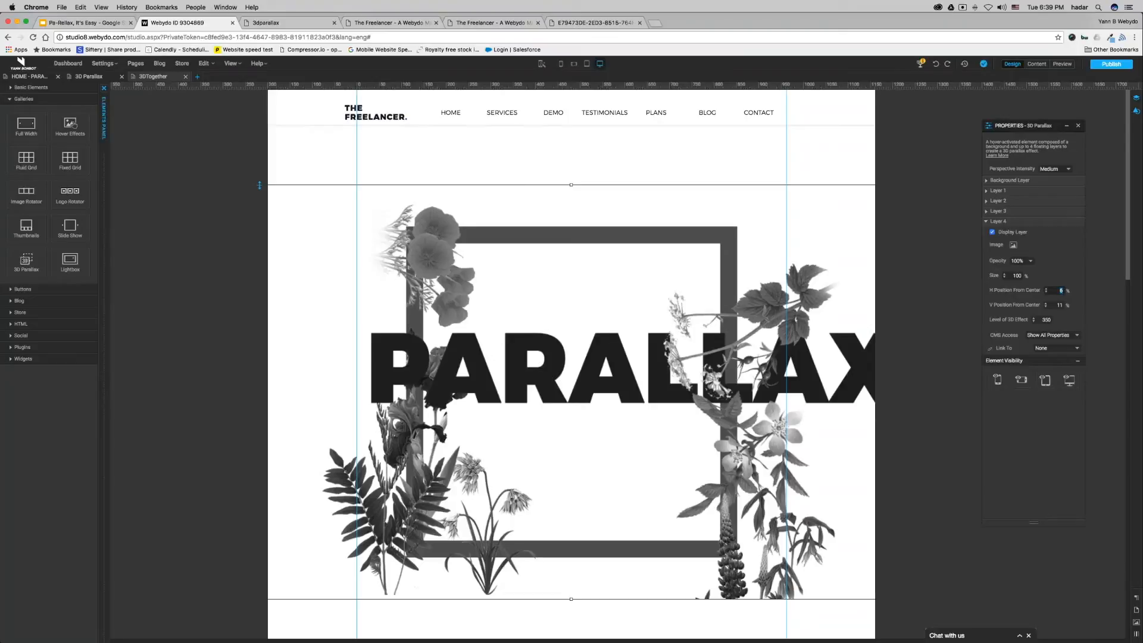
text(0)
key(Return)
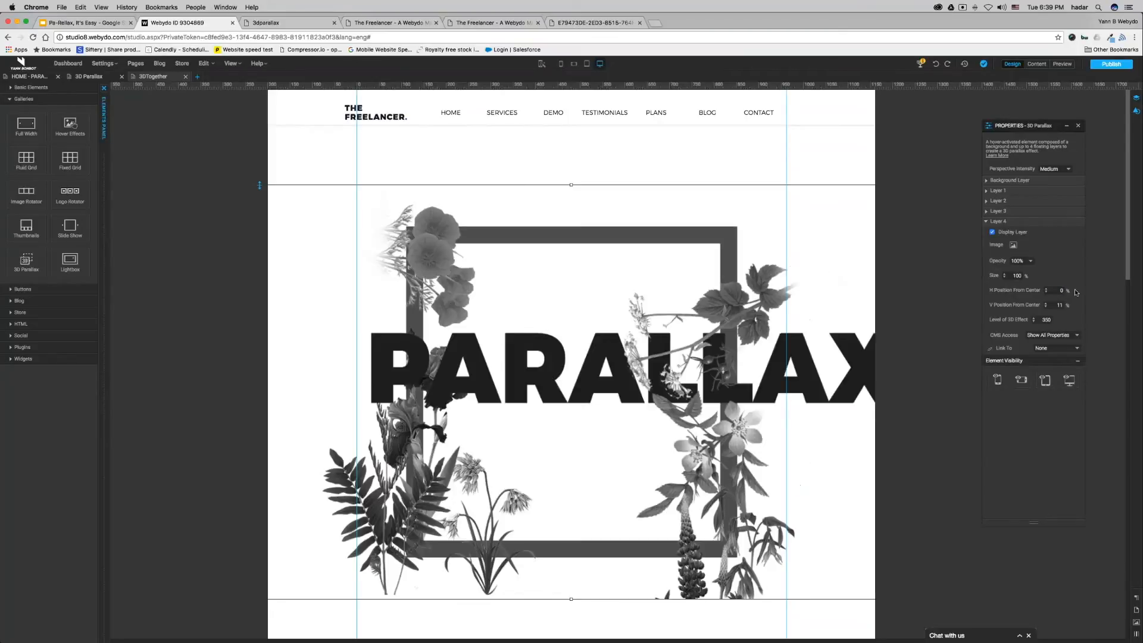
double_click(1063, 304)
text(2)
key(Return)
Set Layer 4's level of 3D effect to 500
double_click(1046, 319)
text(500)
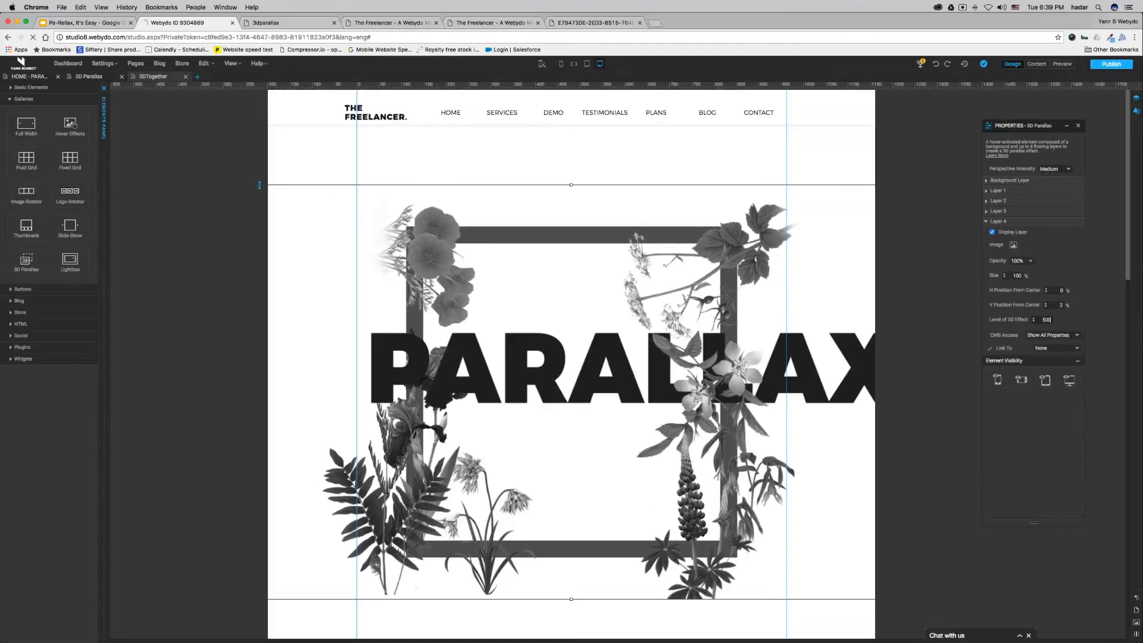
key(Return)
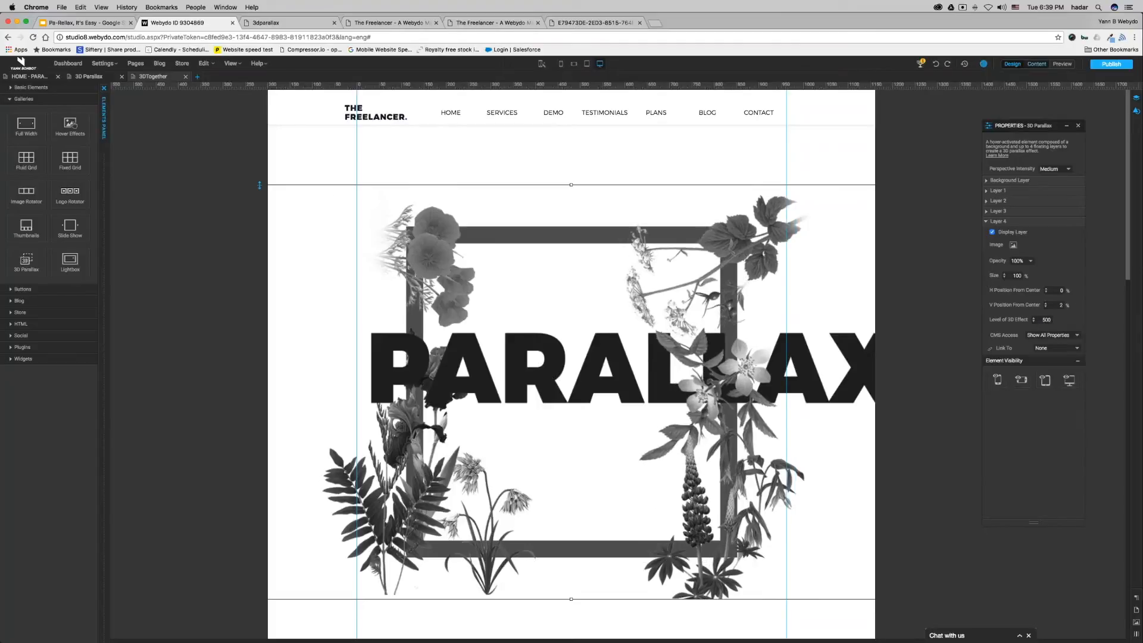
Preview the finished 3D parallax composition and return to design mode
click(1062, 64)
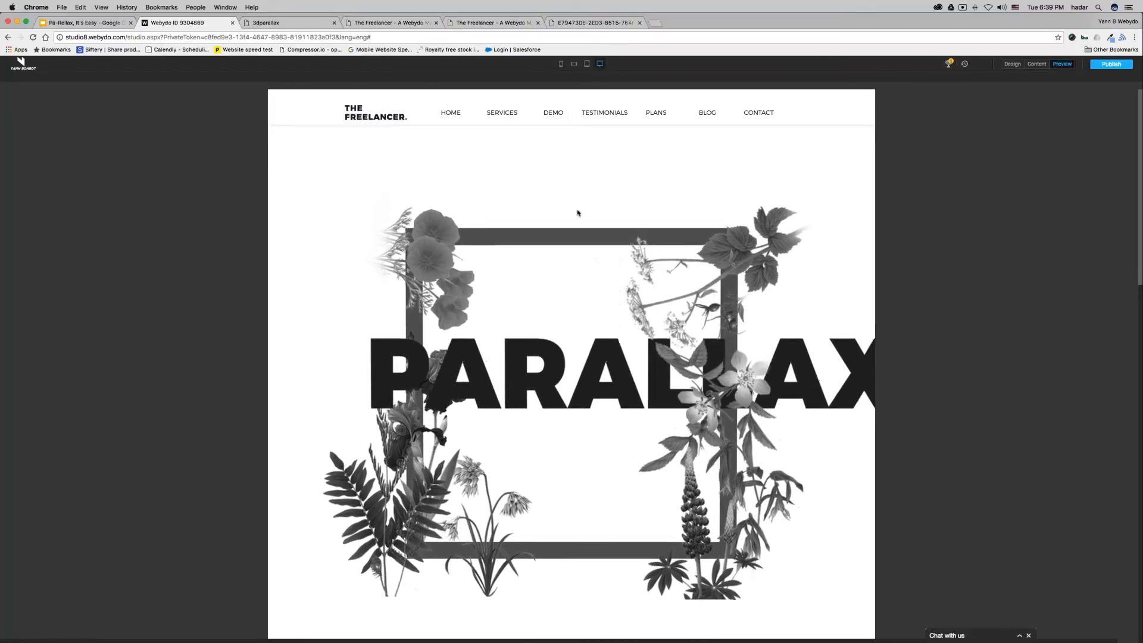
click(1012, 64)
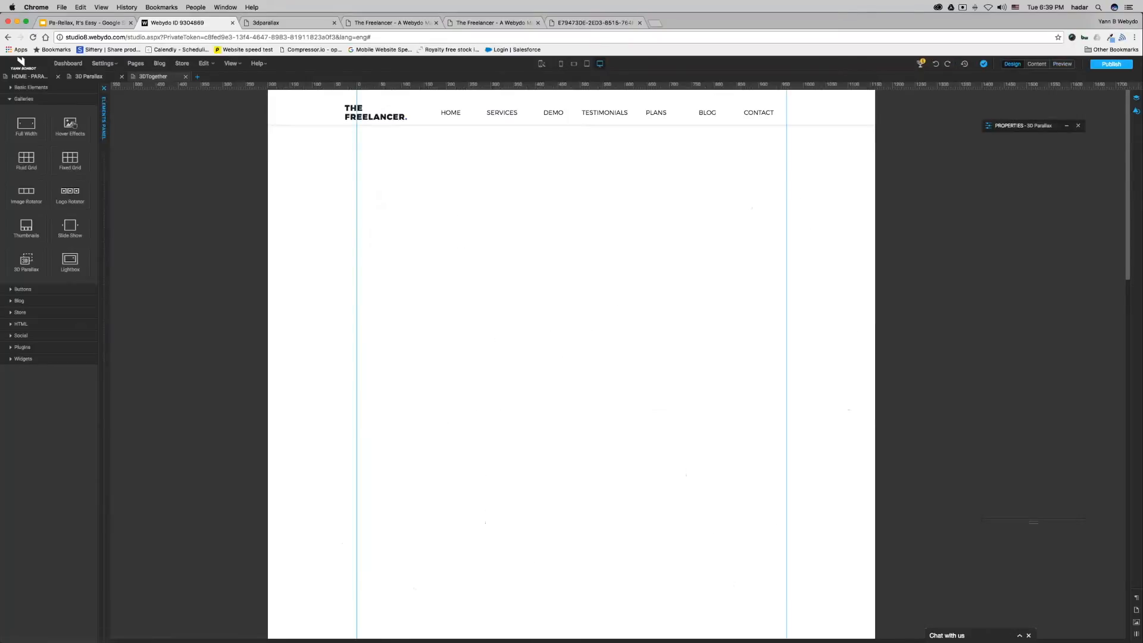
Switch to the Google Slides presentation and advance past the 3D Parallax Cheat Sheet notes slide
click(84, 23)
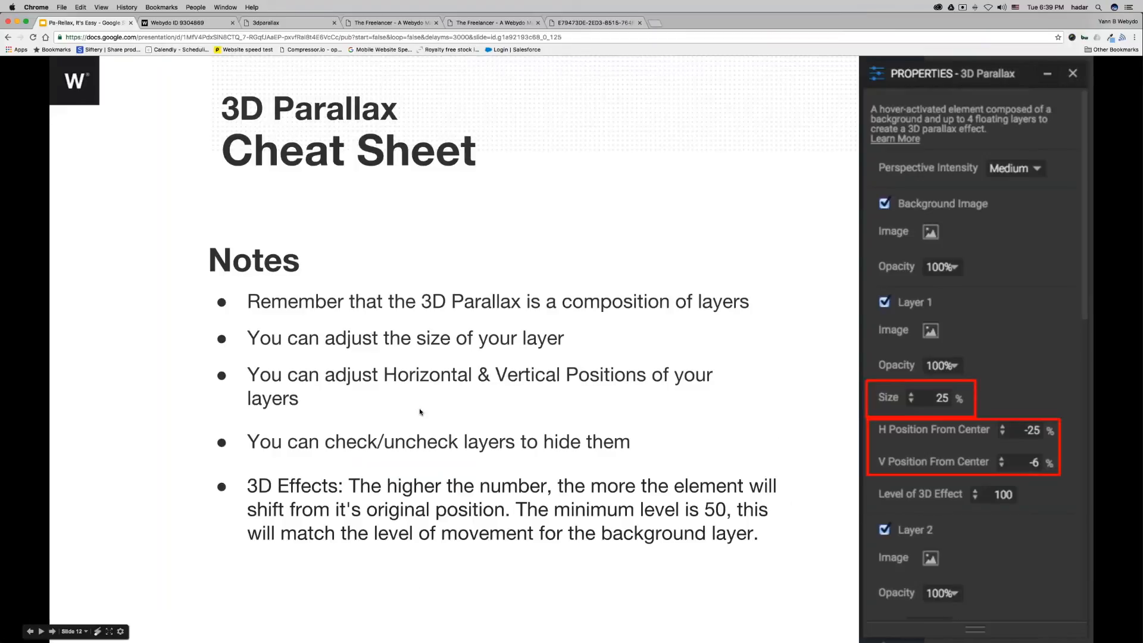
click(426, 417)
click(426, 414)
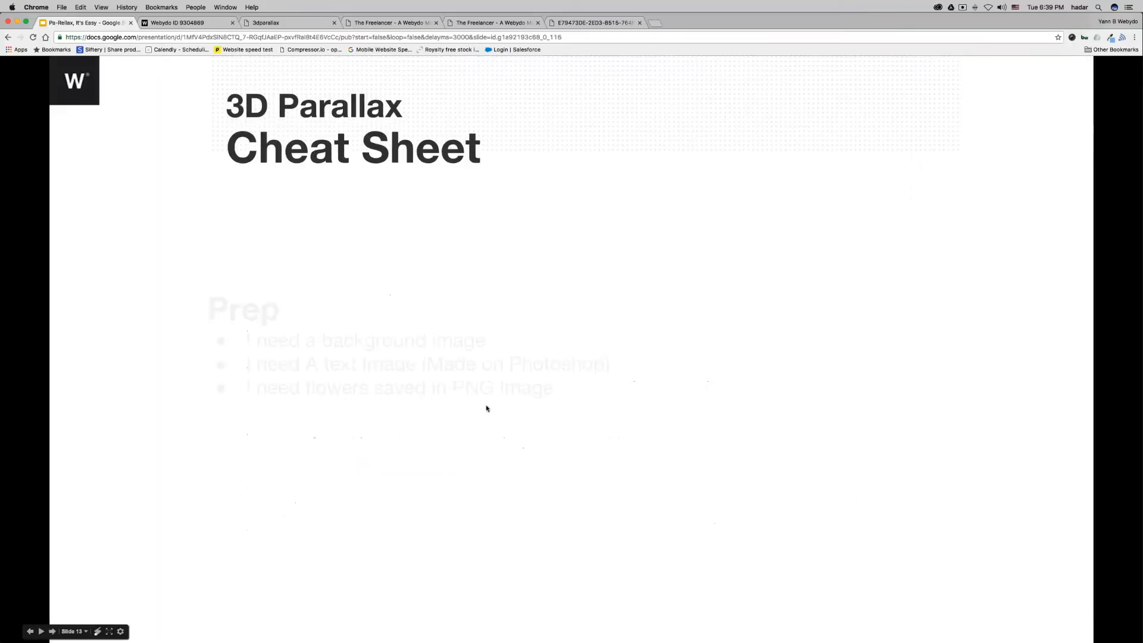
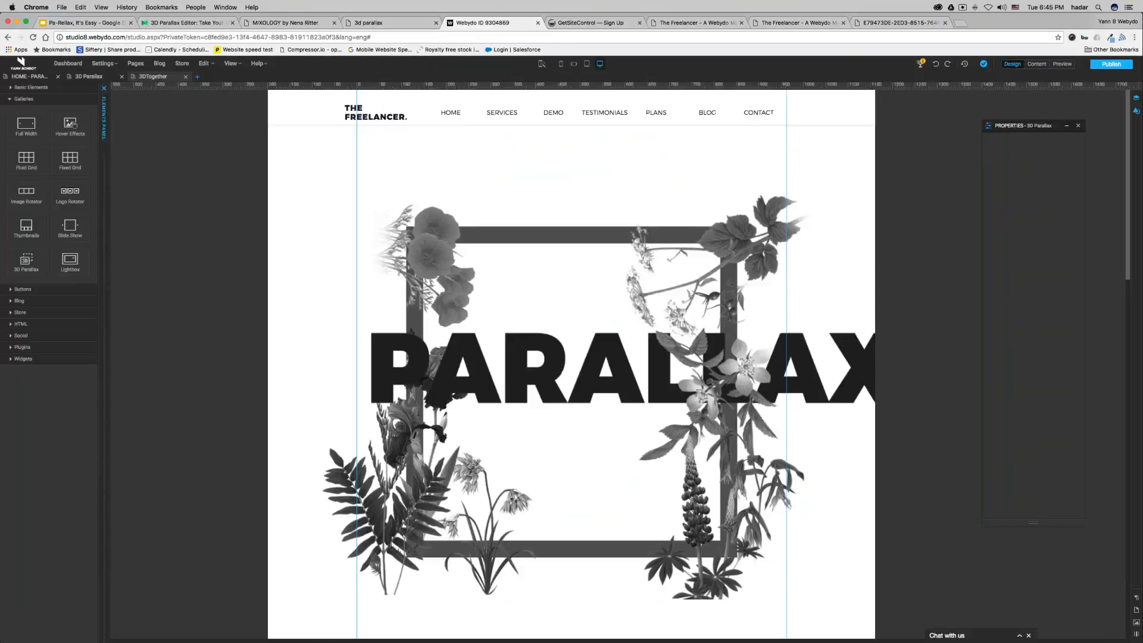
Show the home page in the tablet layout and try moving its parallax-animated services group
click(88, 76)
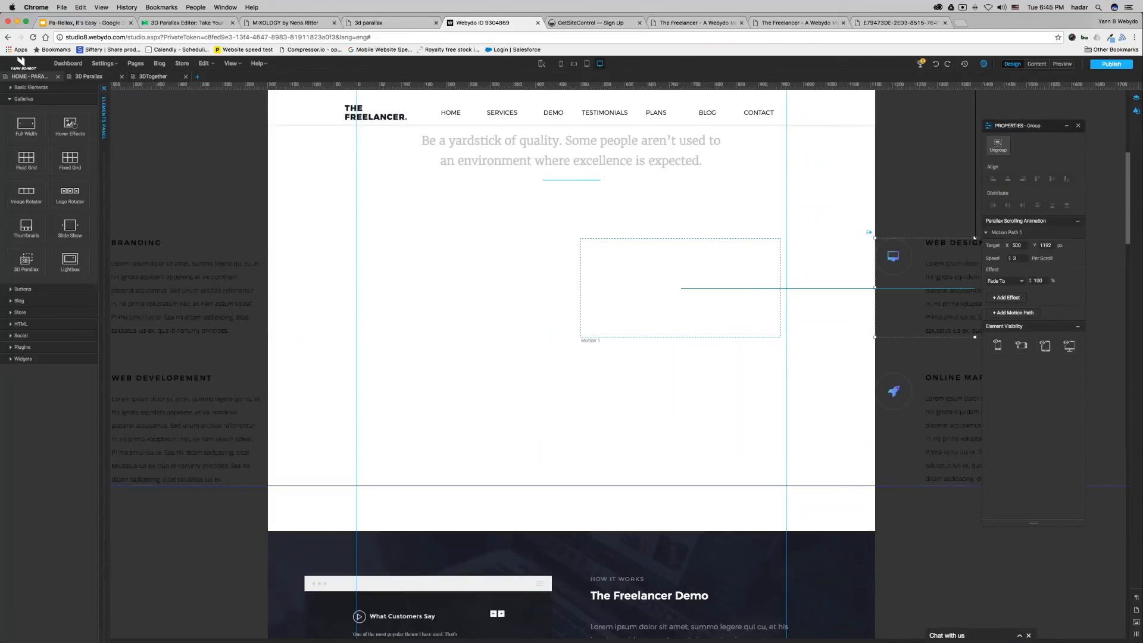
mouse_move(560, 64)
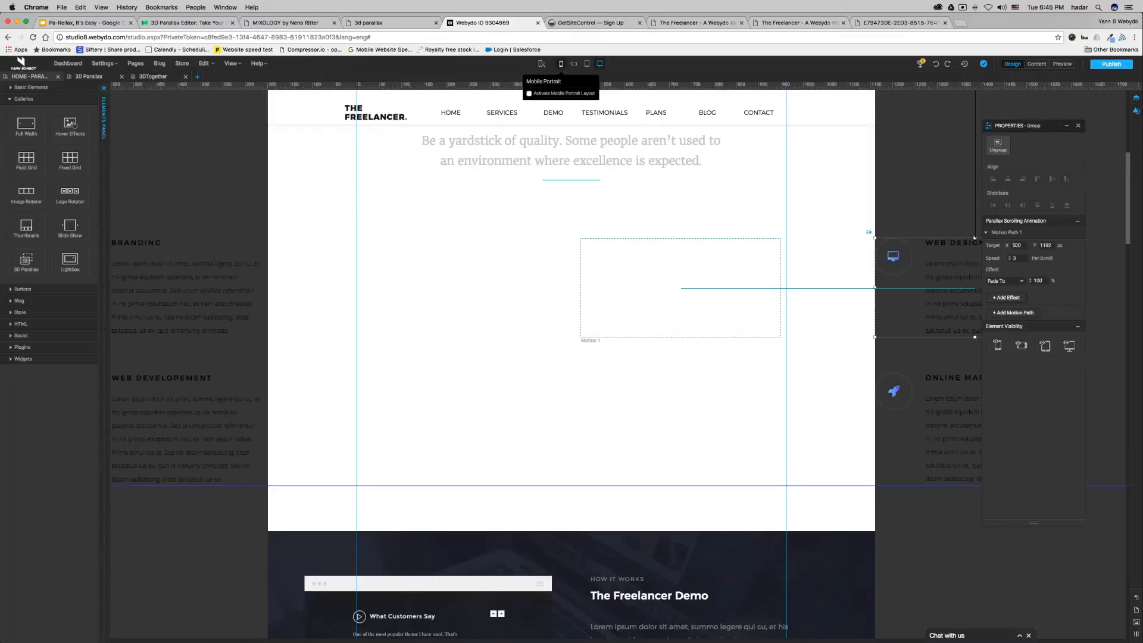
click(586, 66)
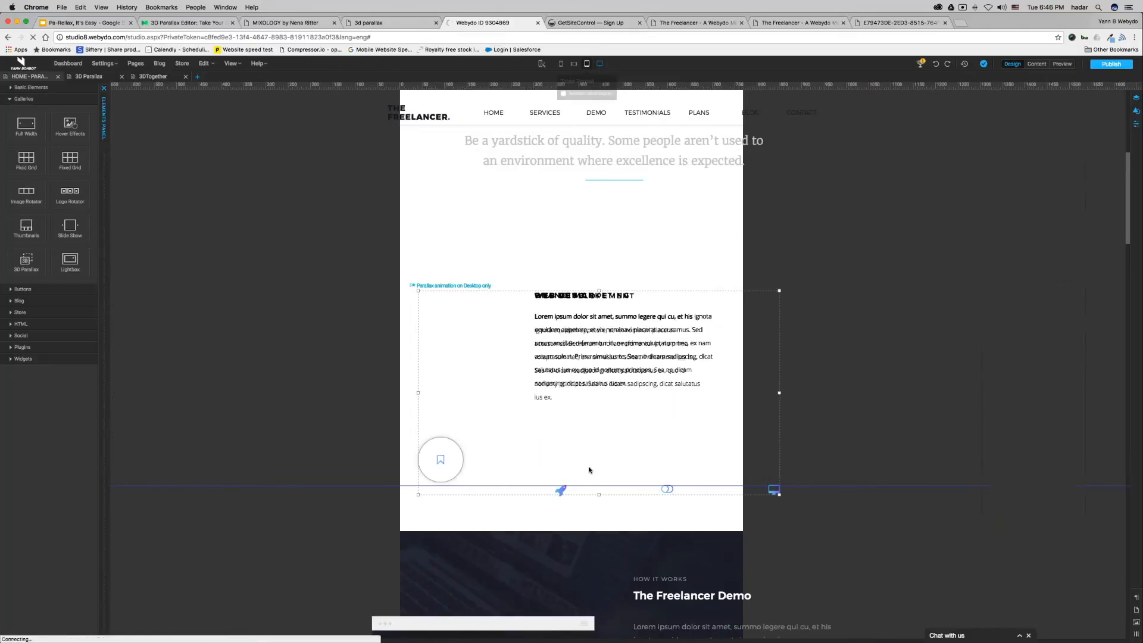
drag(613, 439, 964, 346)
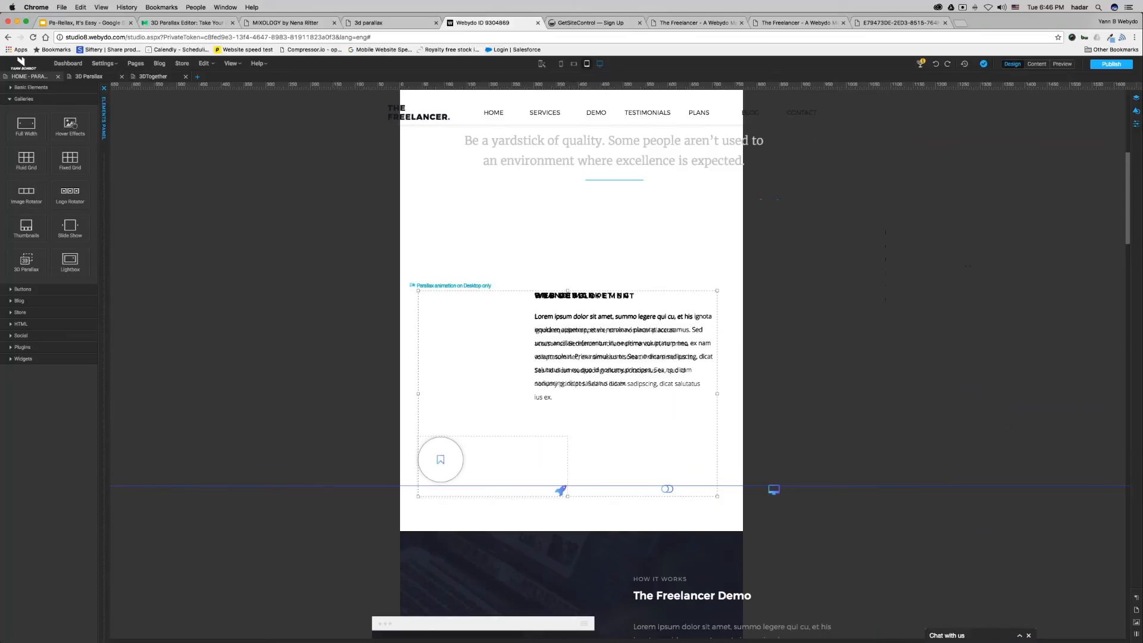
Return to the desktop layout and add a parallax animation to the "Trusted By The World's Best" text block
click(600, 63)
scroll(727, 369, down, 10)
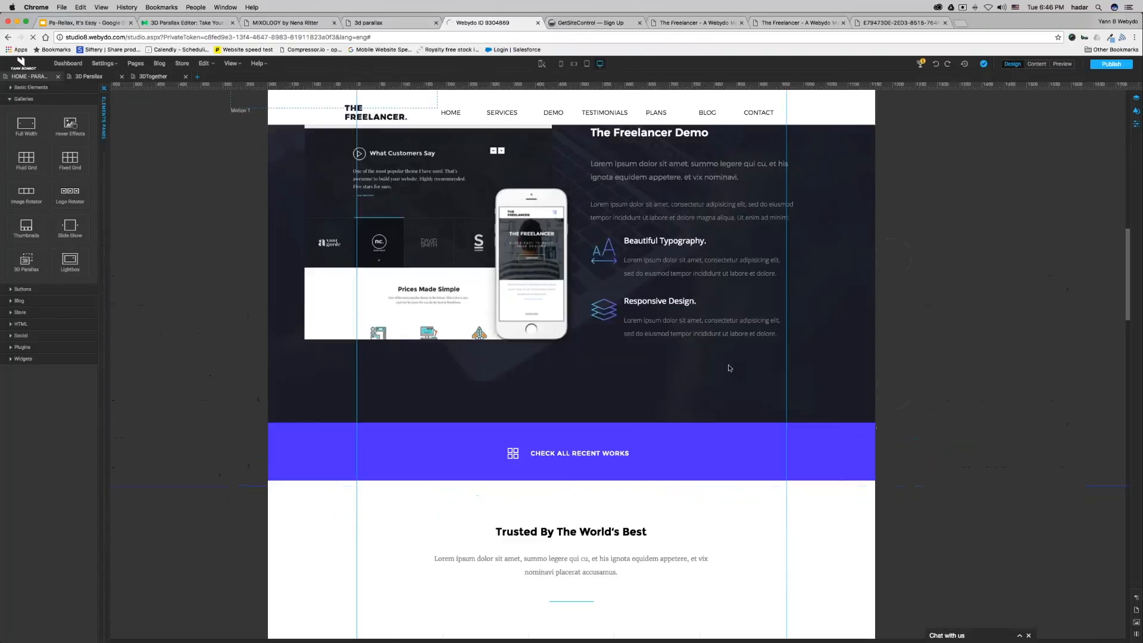
scroll(596, 393, down, 3)
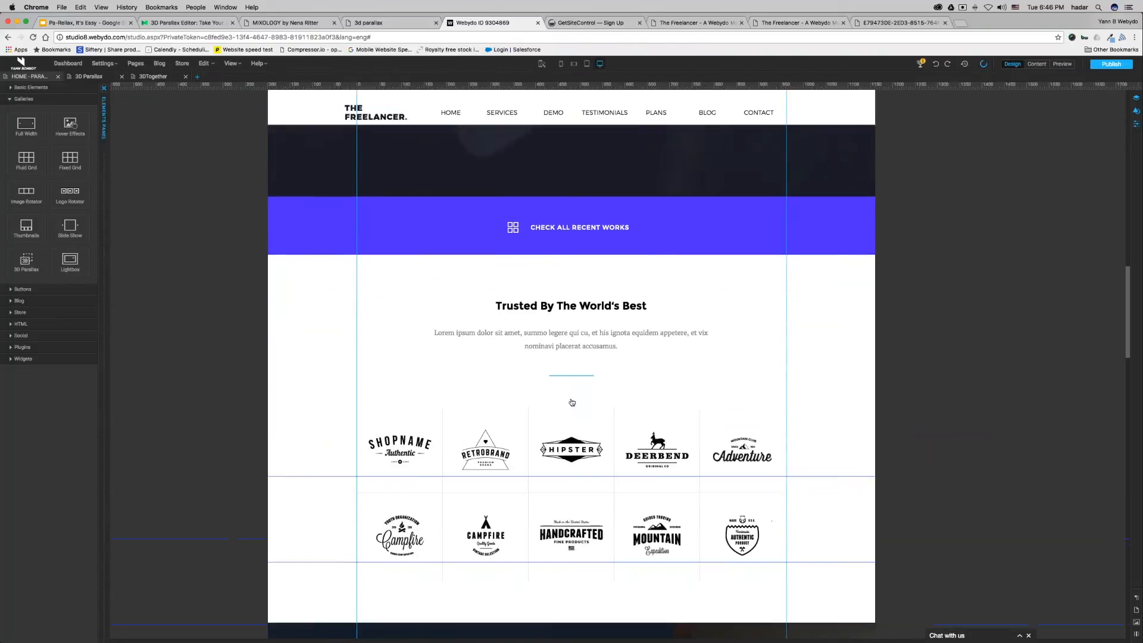
click(578, 316)
right_click(578, 316)
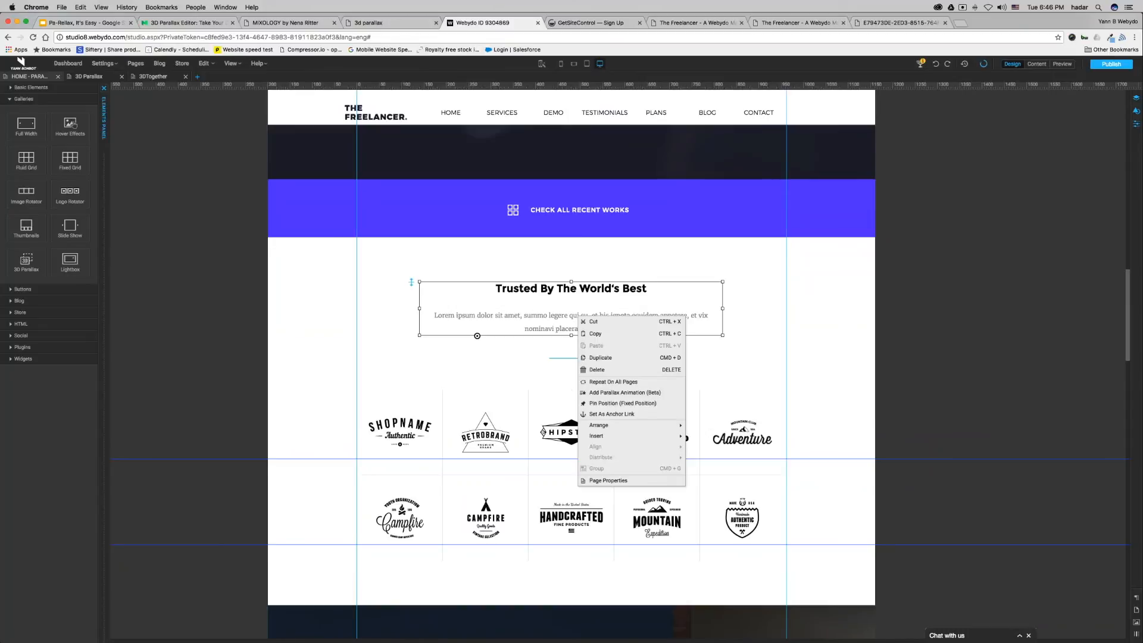
click(624, 392)
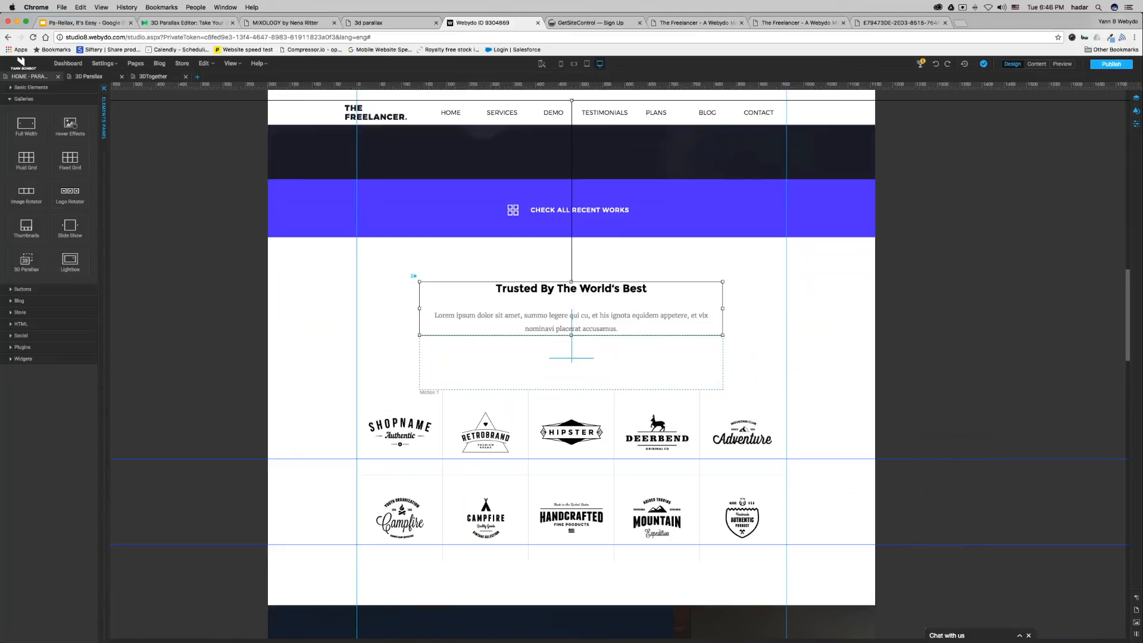
In the tablet layout, duplicate the "Trusted By The World's Best" text block and move the copy to the opposite side of the page
click(586, 66)
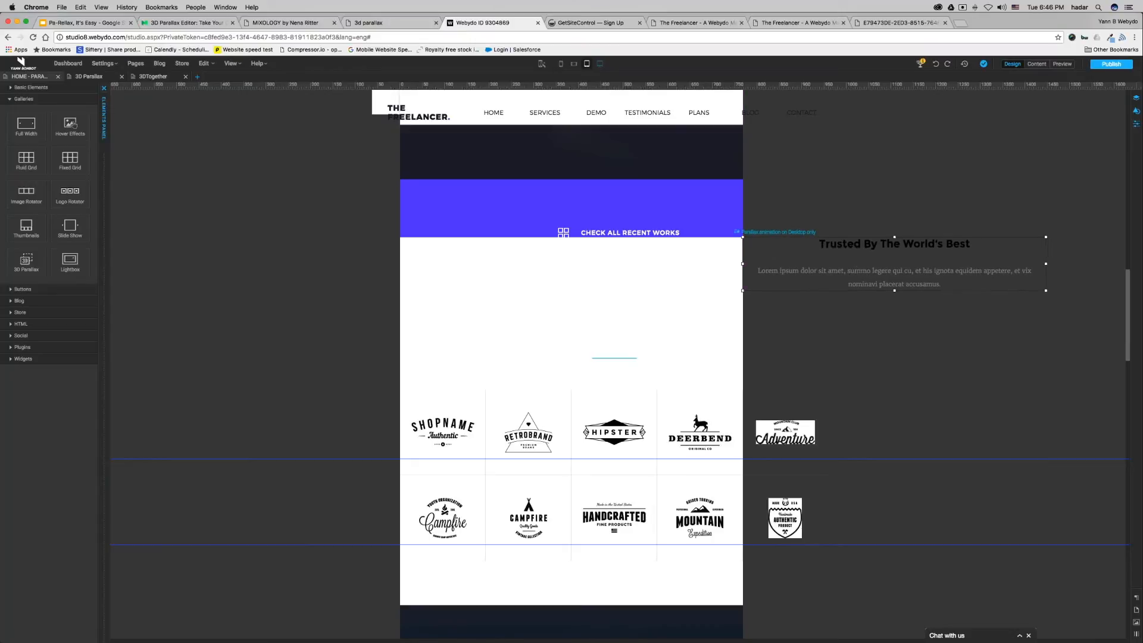
right_click(866, 267)
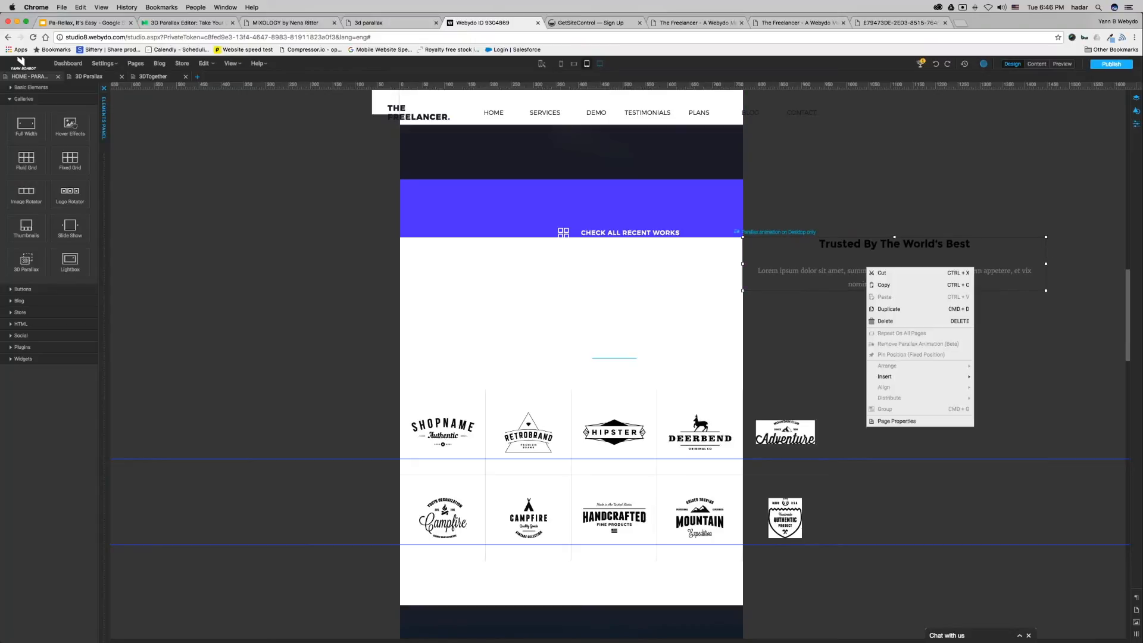
click(894, 310)
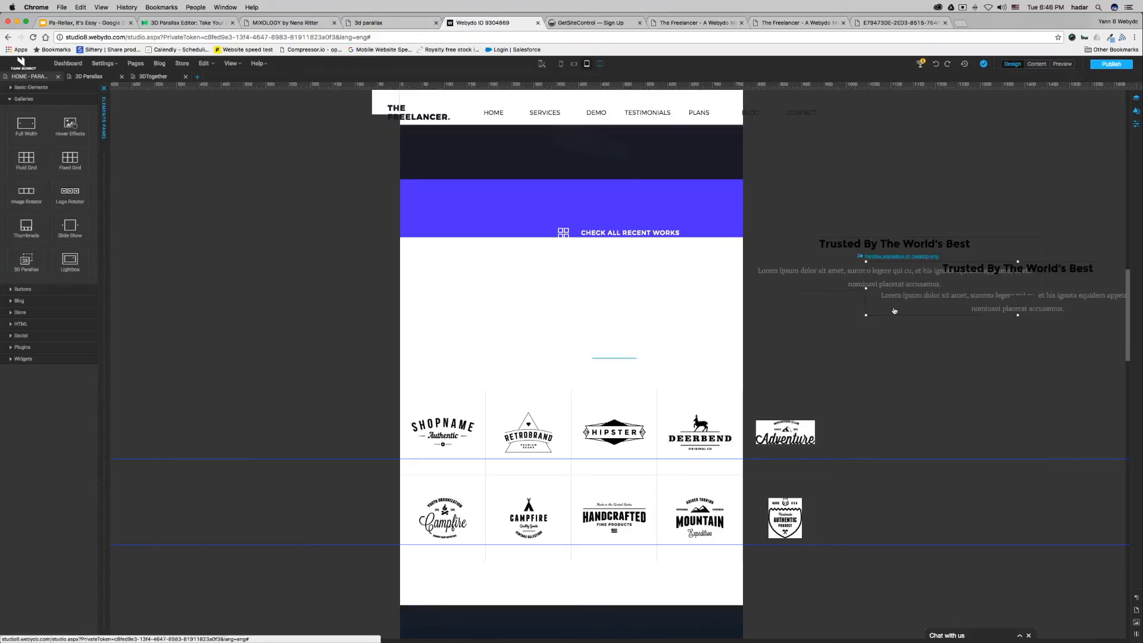
drag(931, 300, 196, 277)
Hide the original "Trusted By The World's Best" text block on tablet and mobile through its element visibility settings
click(903, 269)
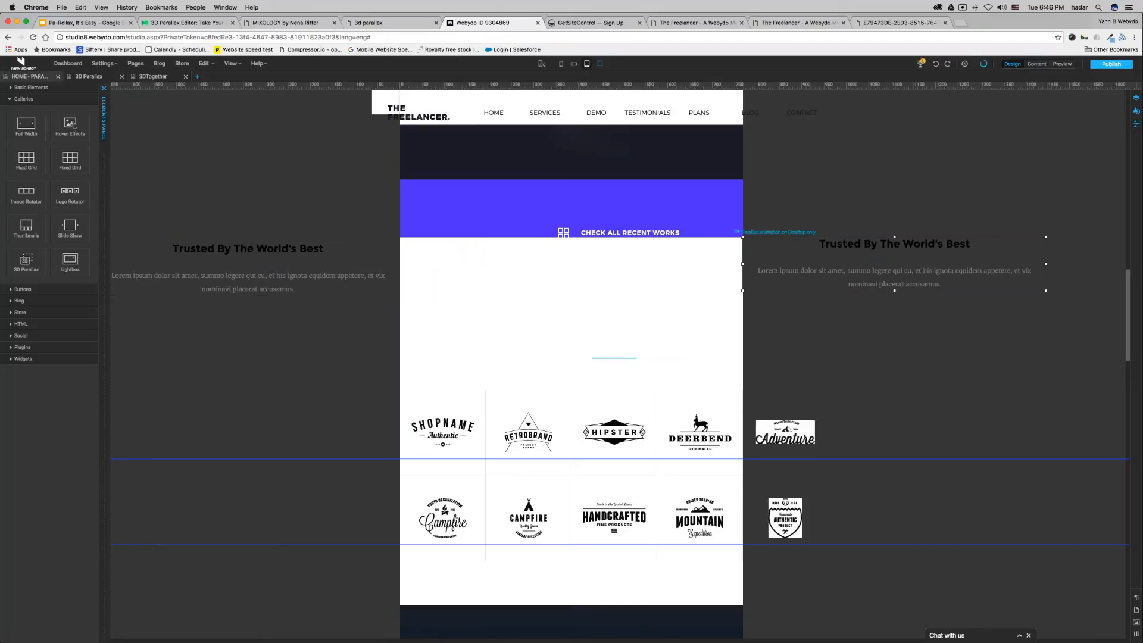
click(1137, 123)
click(1089, 187)
click(1060, 185)
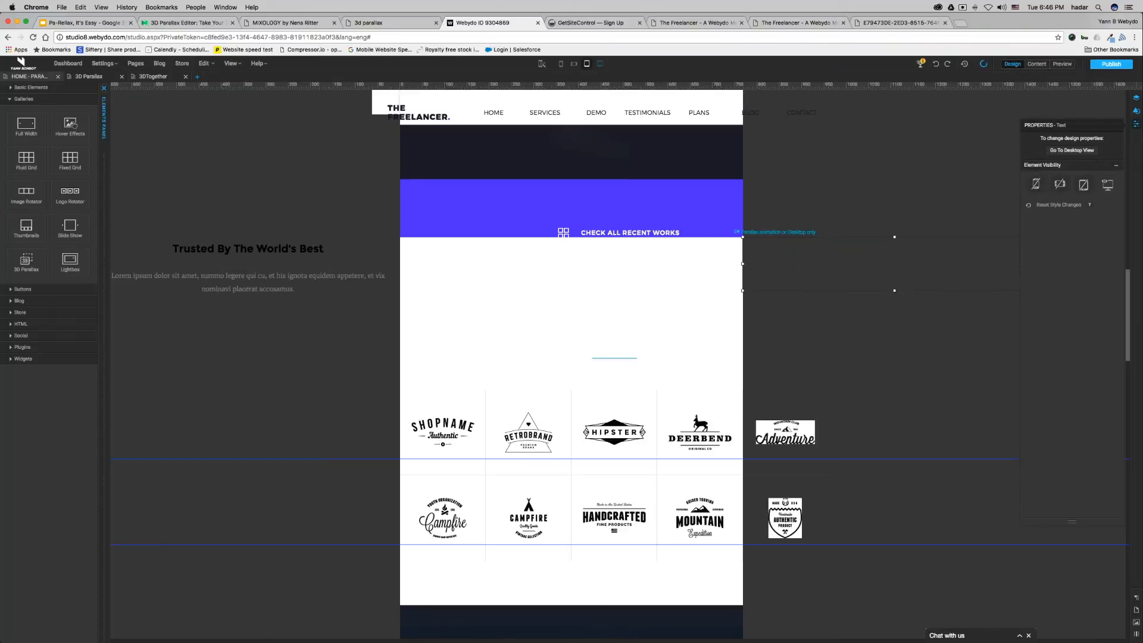
Move the duplicated "Trusted By The World's Best" text block onto the tablet page and replace its desktop-only parallax animation with a new one
click(221, 278)
drag(221, 279, 578, 287)
right_click(593, 283)
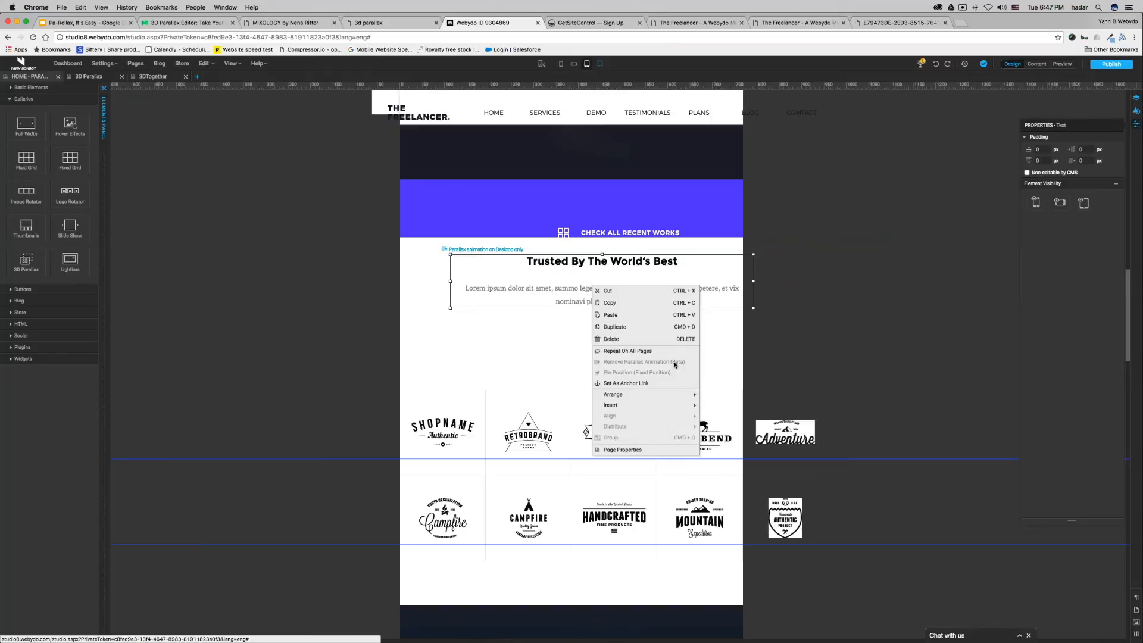
click(675, 363)
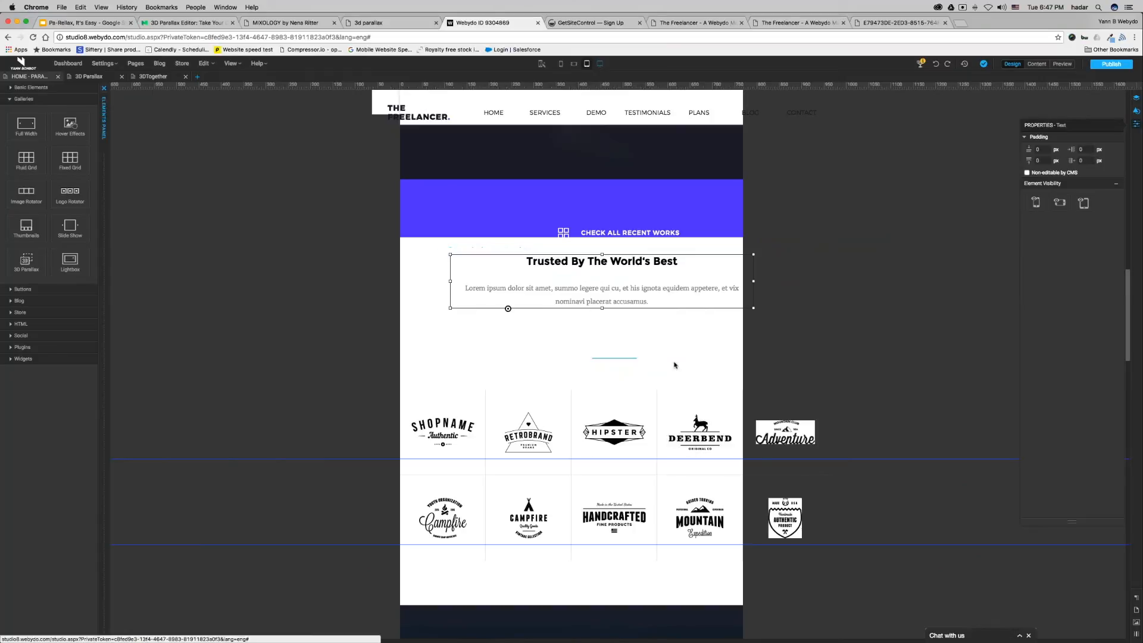
right_click(654, 294)
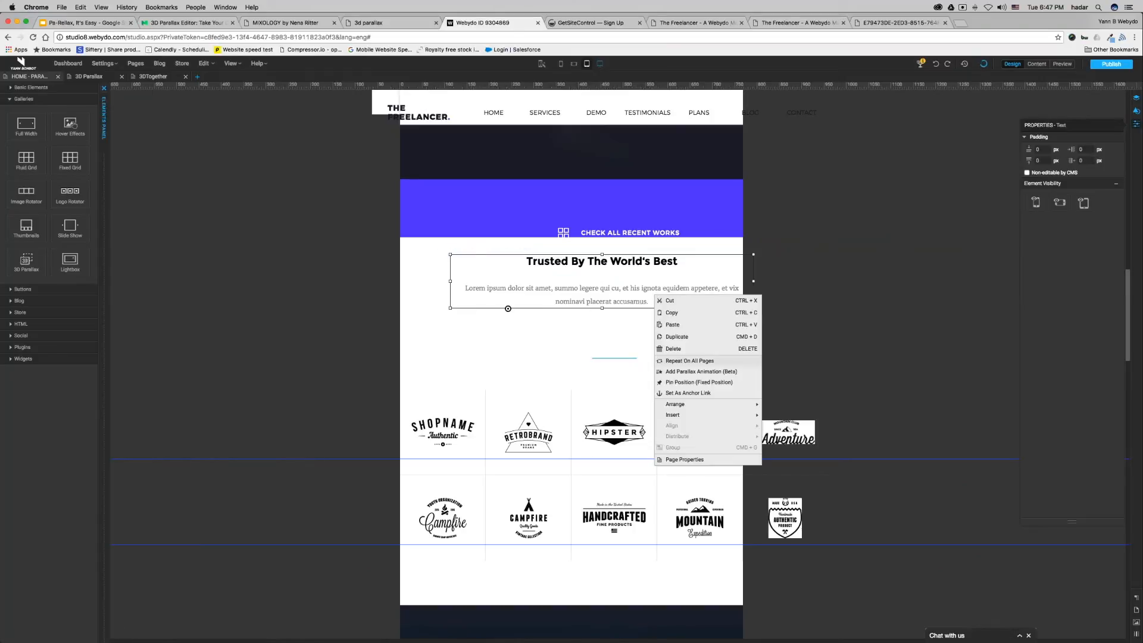
click(680, 371)
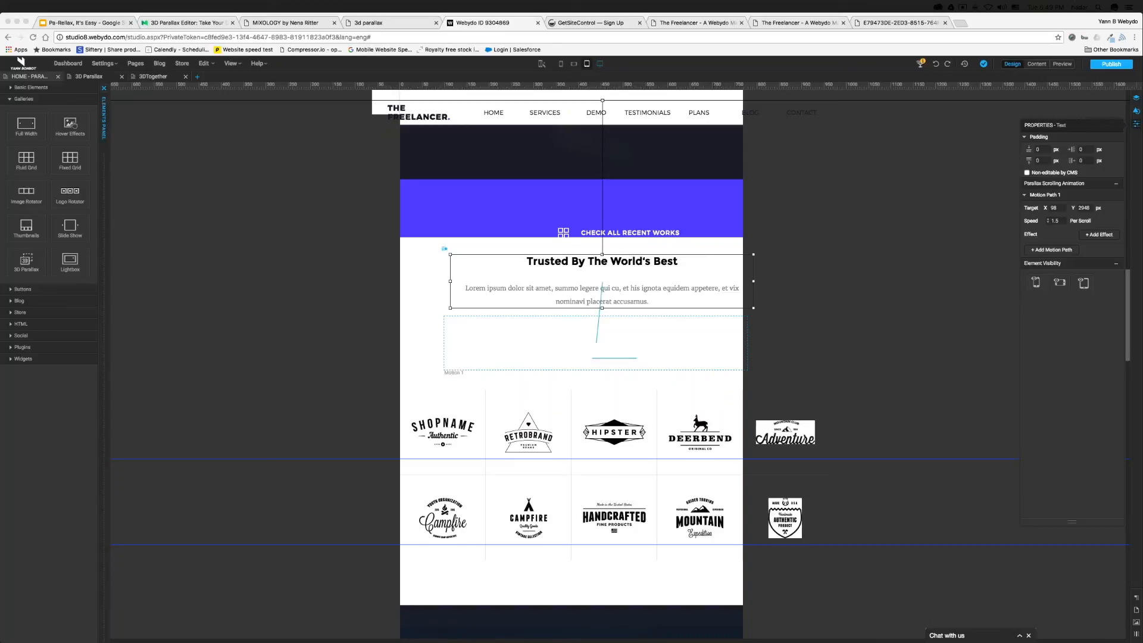
Load the published Perfecktion website in the browser tab that shows the GetSiteControl sign-up page
click(590, 23)
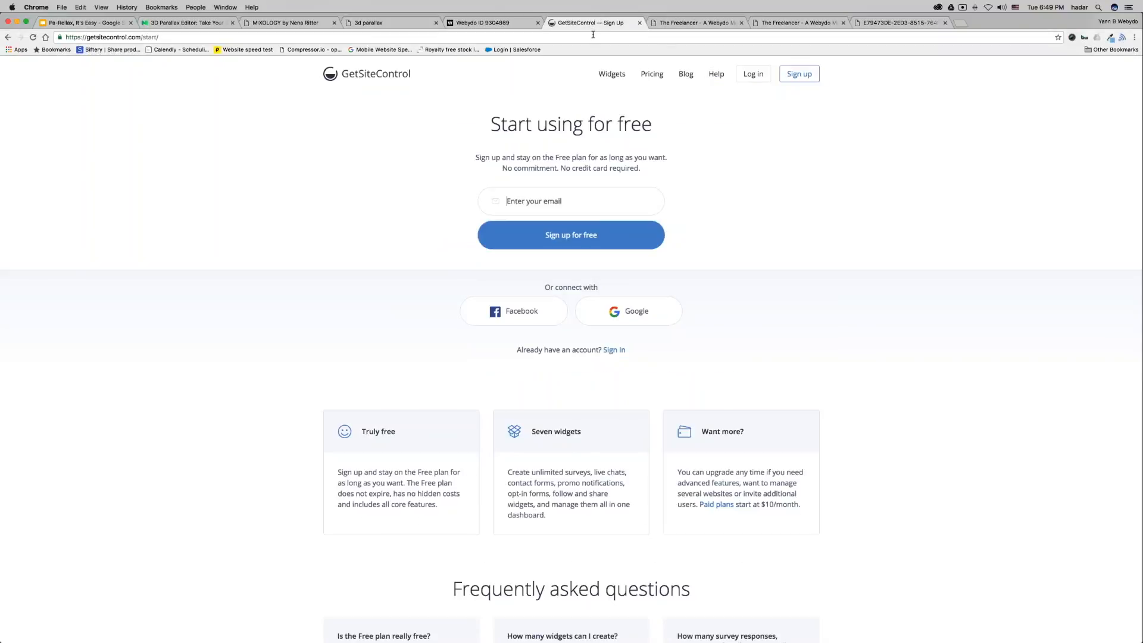
click(600, 33)
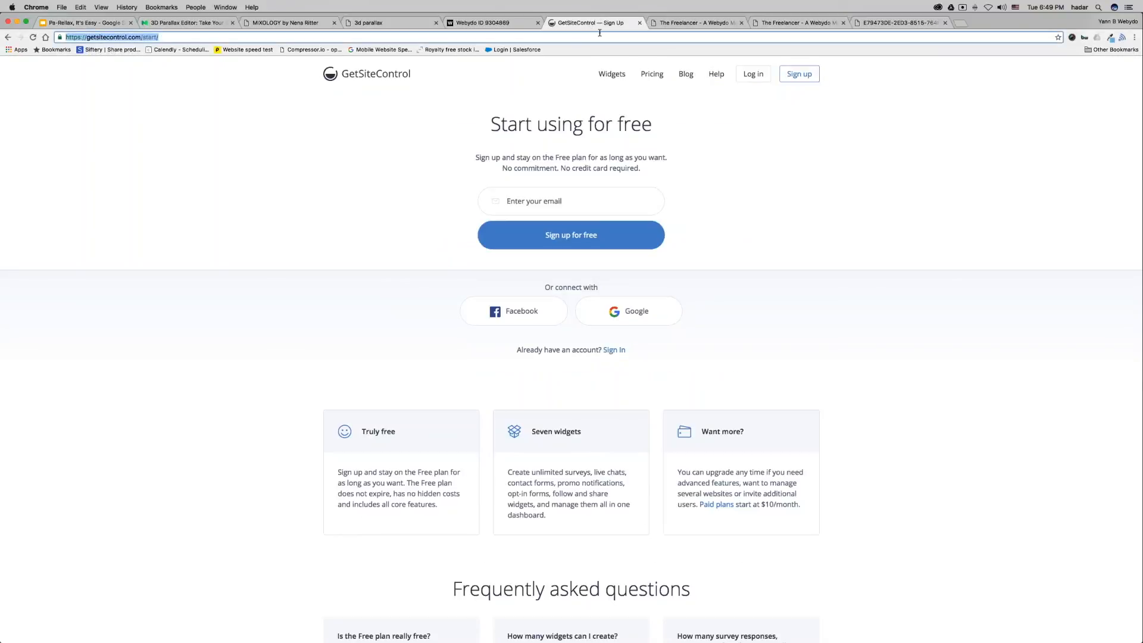
text(perfecktion)
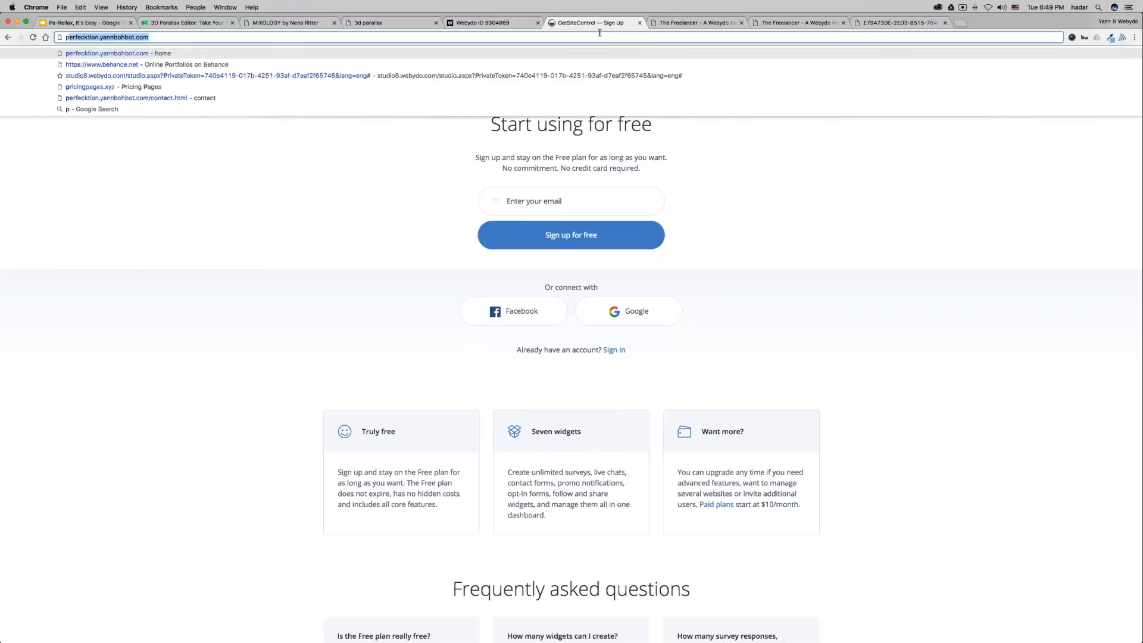
text(.yannbohbot)
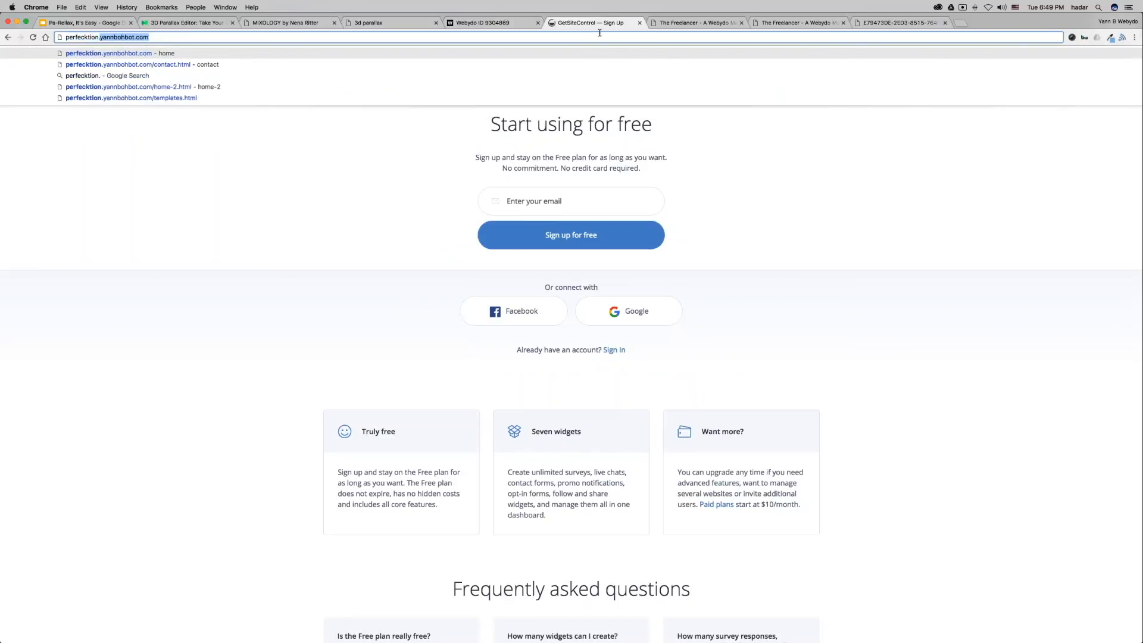
text(.com)
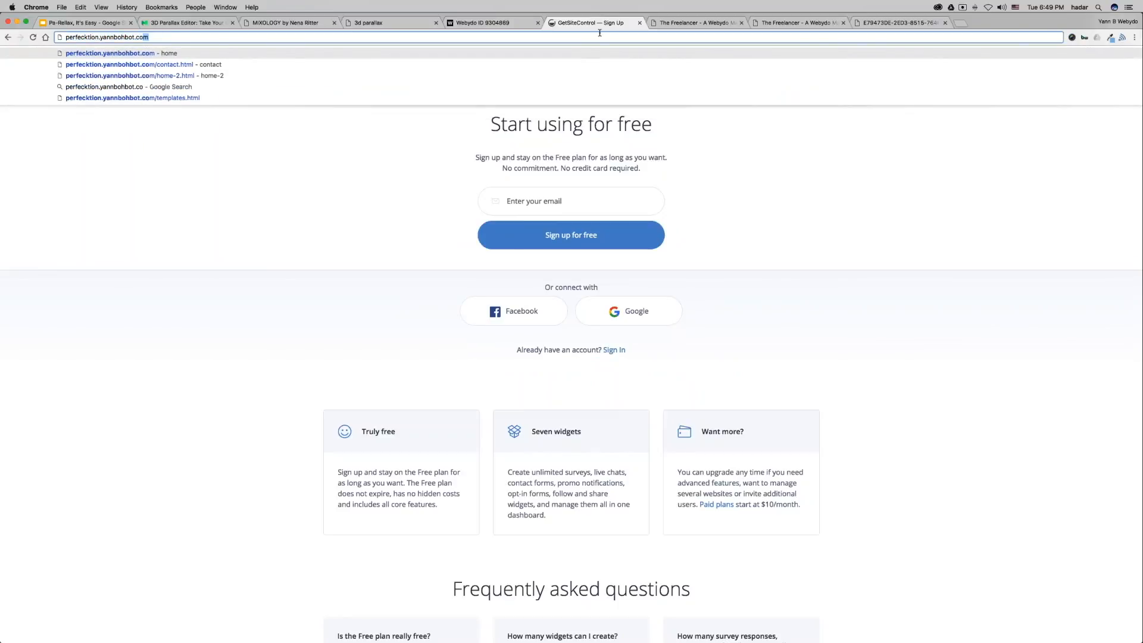
key(Return)
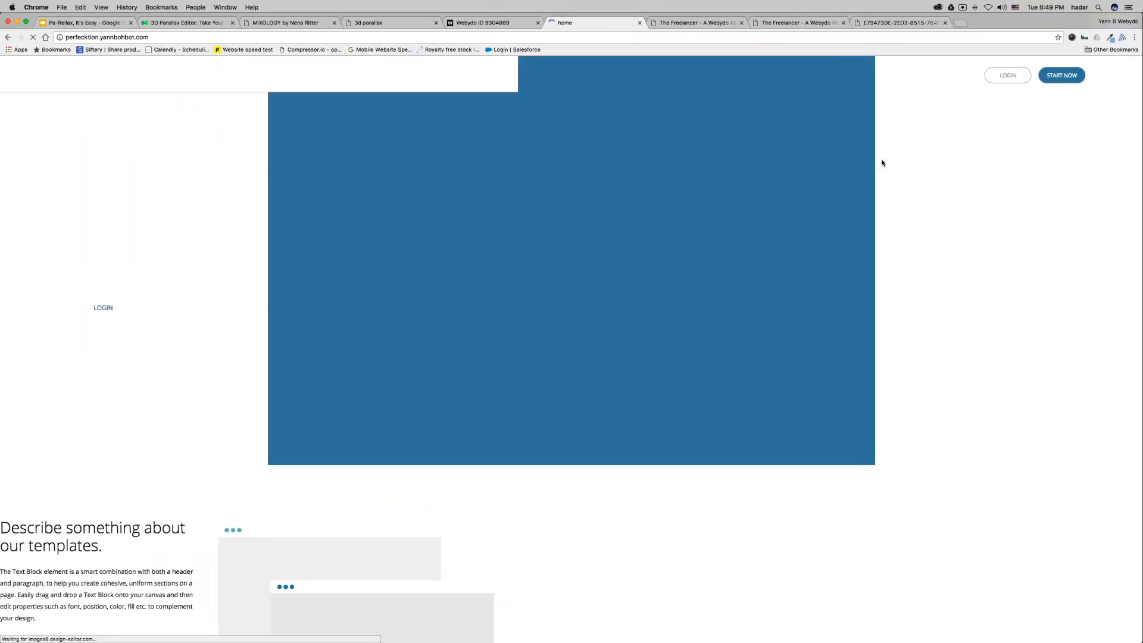
Examine the parallax sections along the Perfecktion home page, return to the Webydo editor and close the site's browser tab
scroll(891, 185, down, 15)
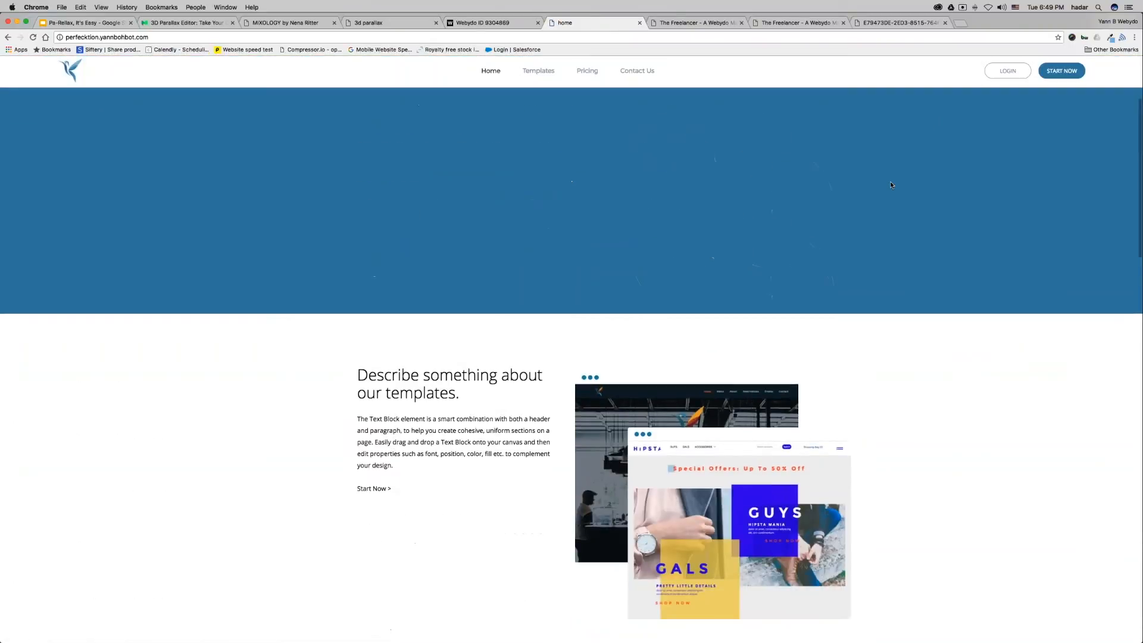
scroll(892, 186, down, 15)
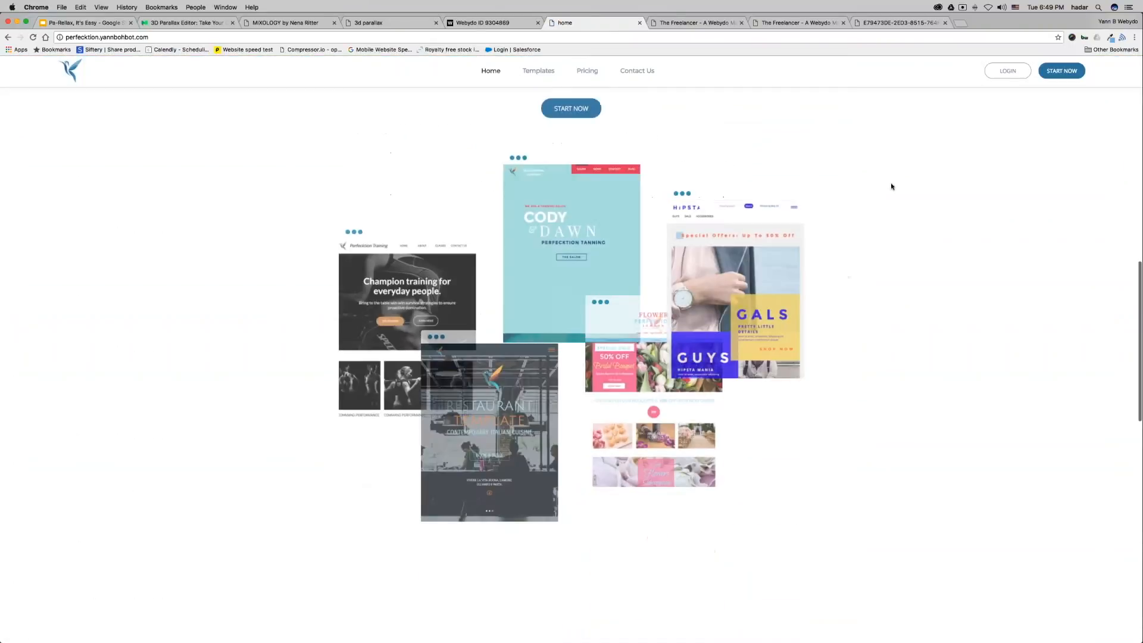
scroll(891, 186, down, 15)
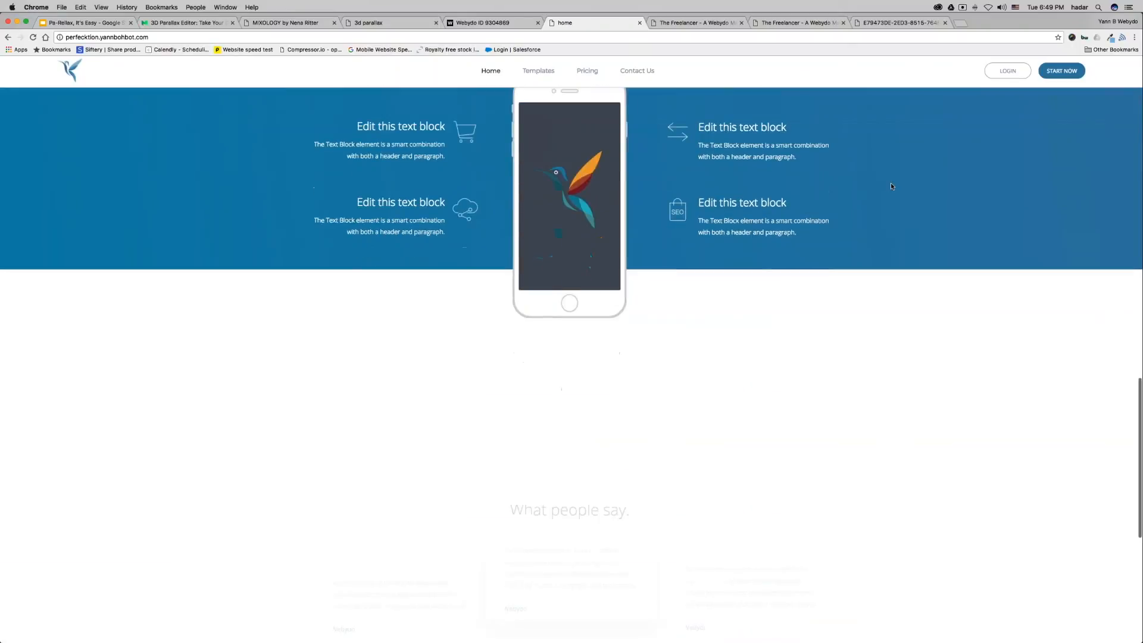
scroll(891, 186, down, 5)
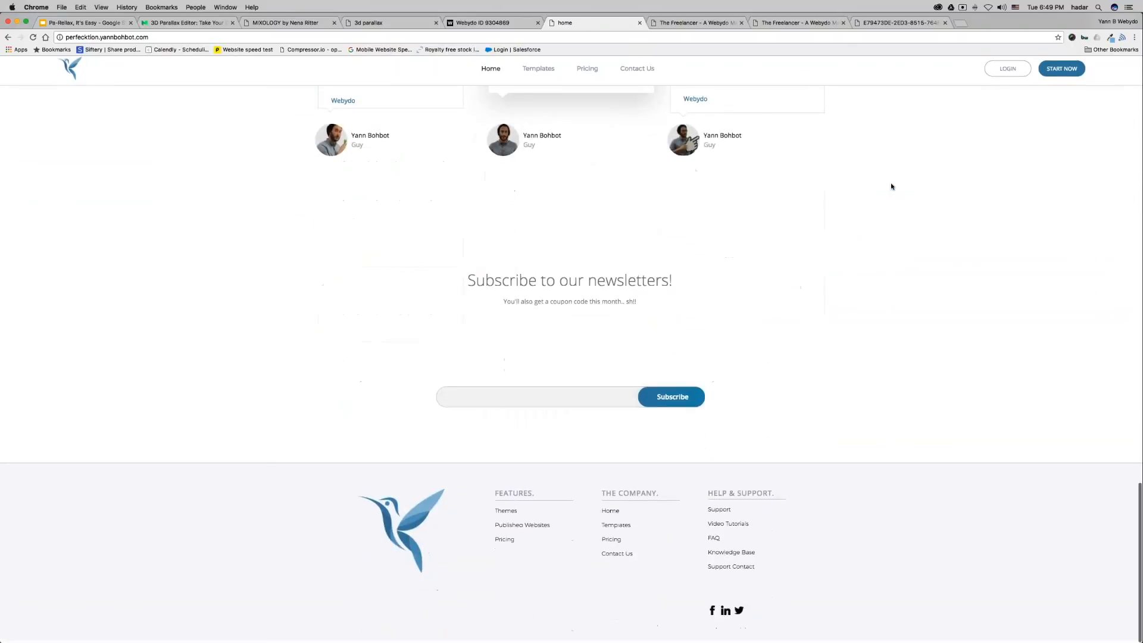
scroll(891, 186, up, 10)
scroll(891, 186, up, 15)
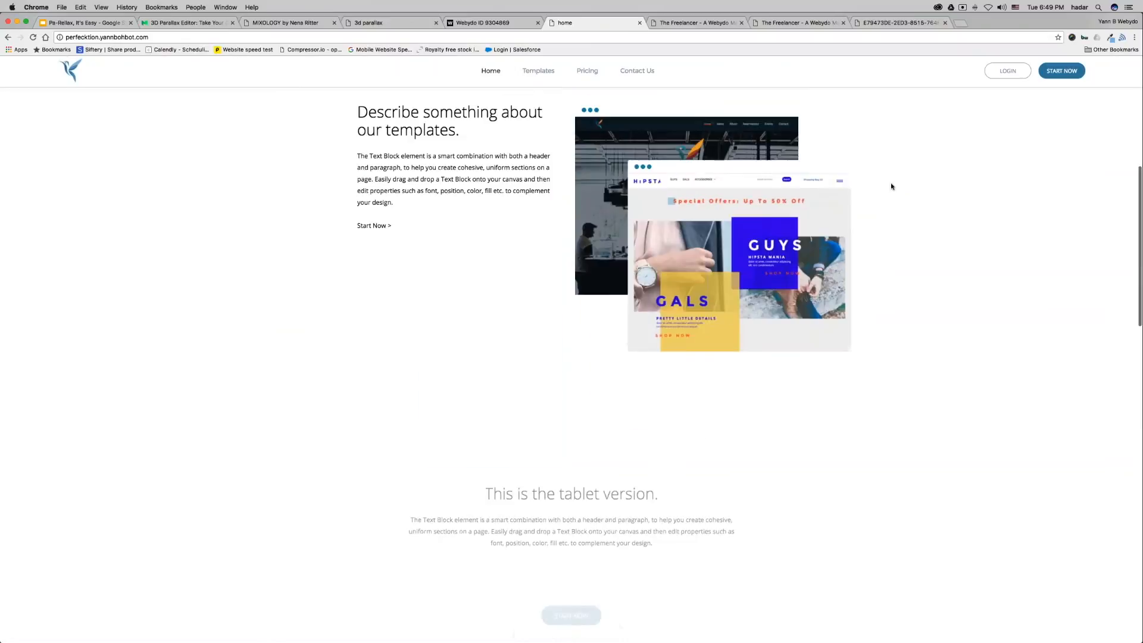
click(506, 21)
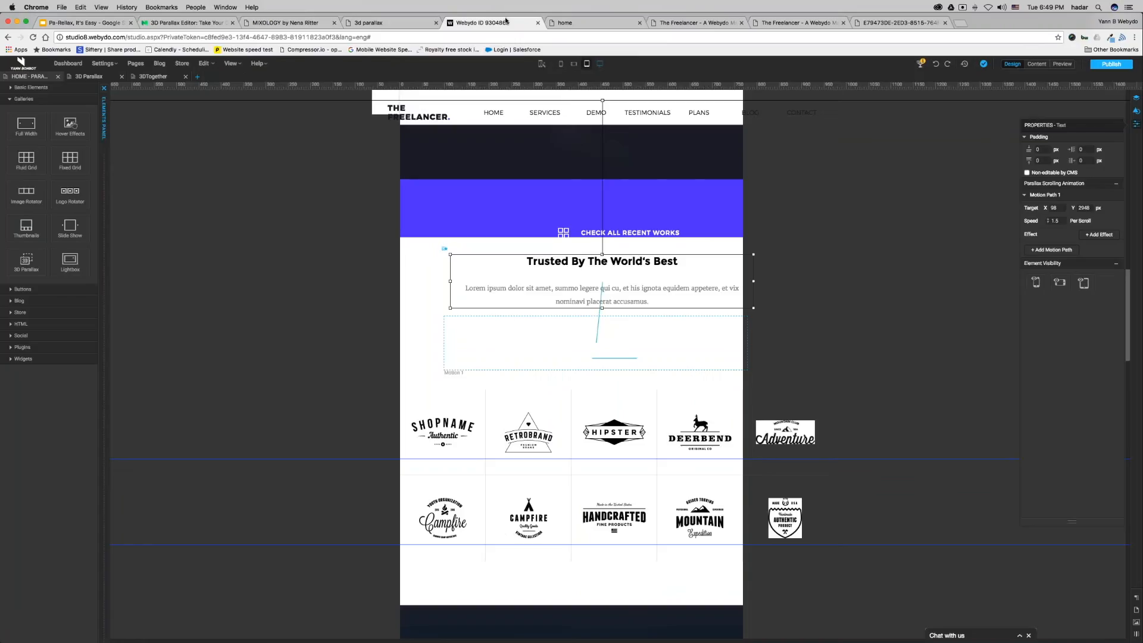
click(640, 23)
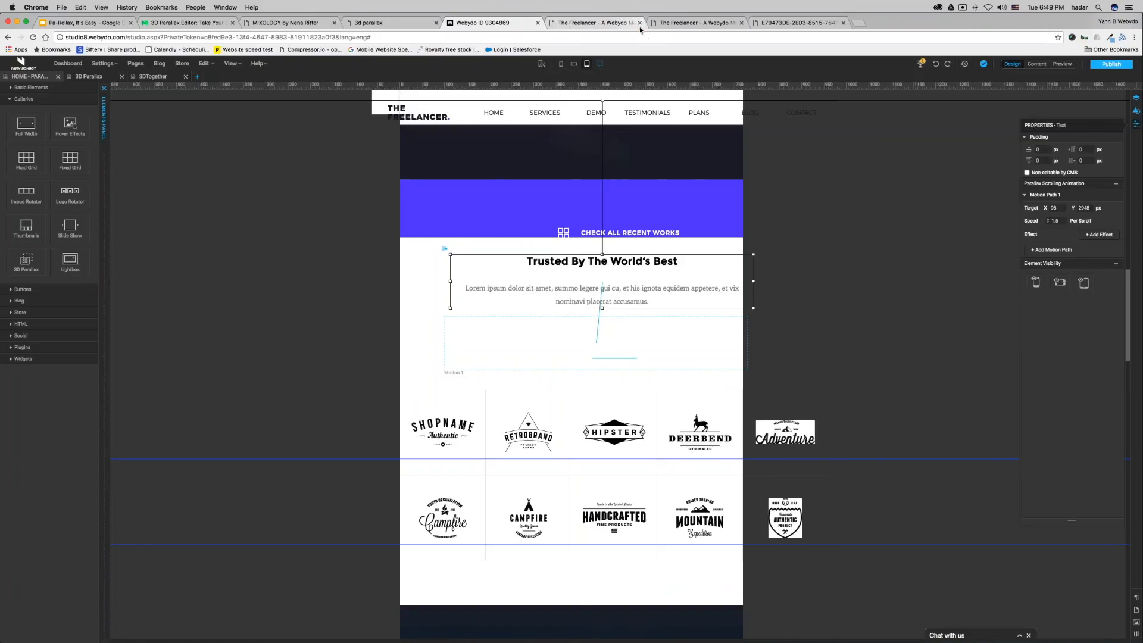